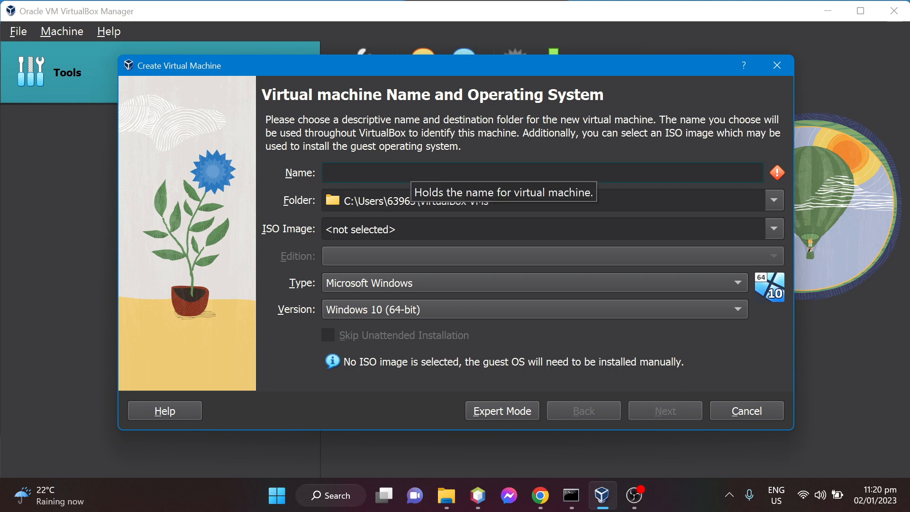
Name the new virtual machine Group3, keep the Windows 10 (64-bit) version, and continue to the hardware settings.
text(Group3)
click(666, 411)
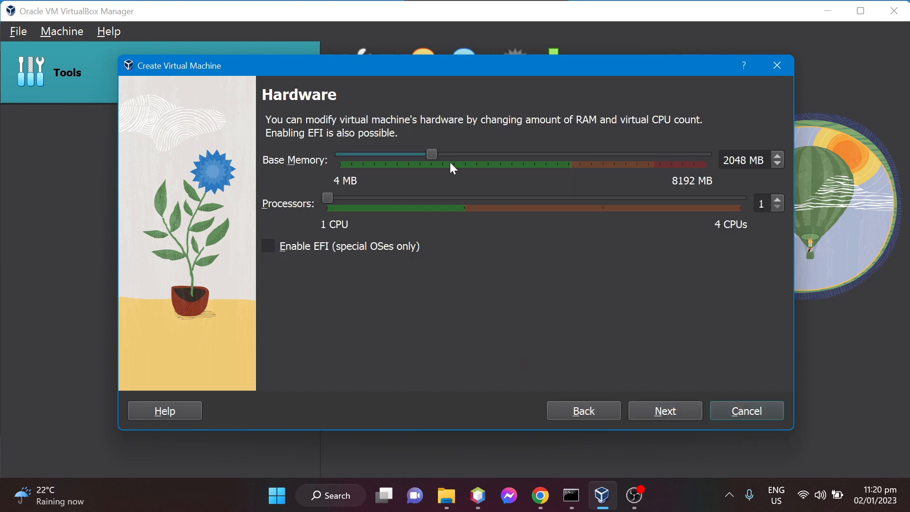
Set the machine's base memory to 5129 MB and its processors to 2.
drag(432, 152, 569, 166)
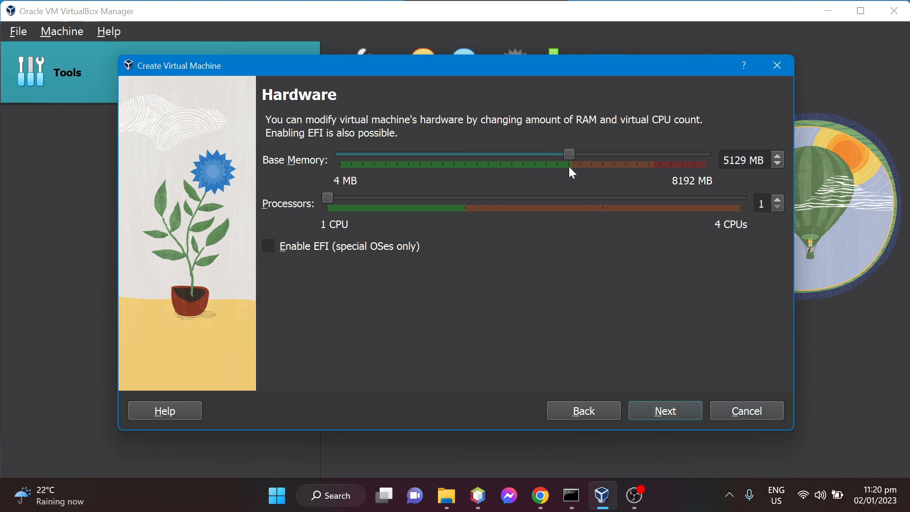
drag(334, 201, 459, 208)
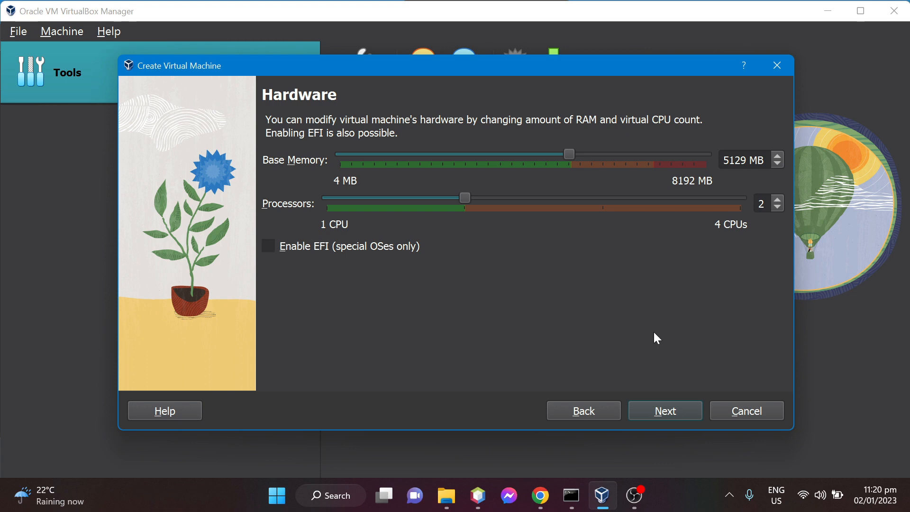
click(664, 411)
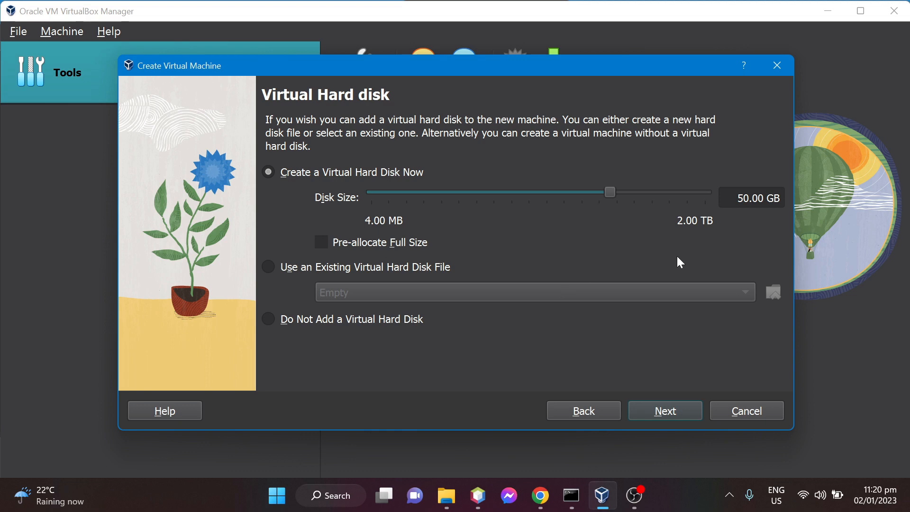
Accept a new 50.00 GB virtual hard disk, finish creating the machine, and look over its details.
click(672, 416)
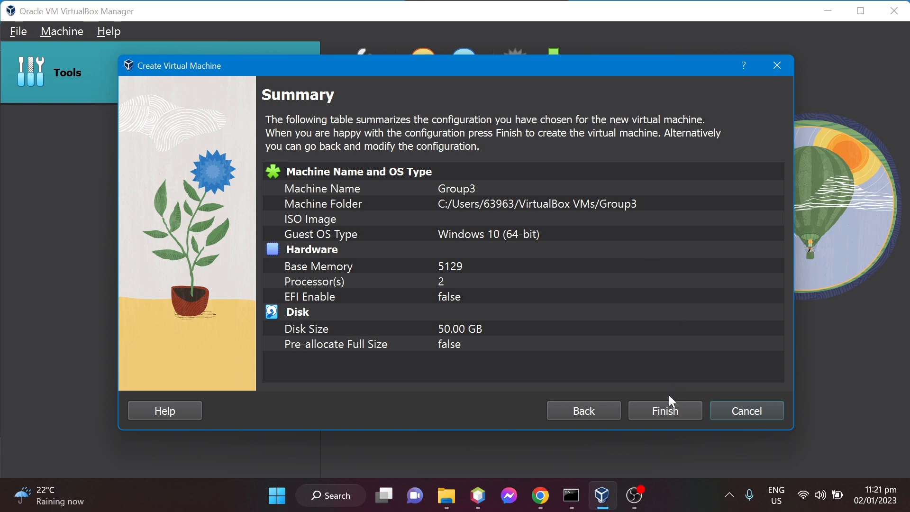
click(666, 411)
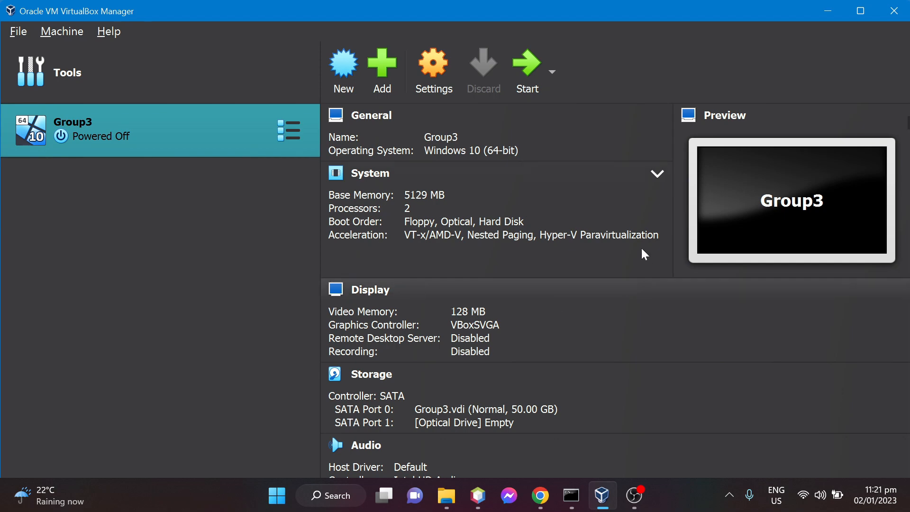
scroll(543, 263, down, 5)
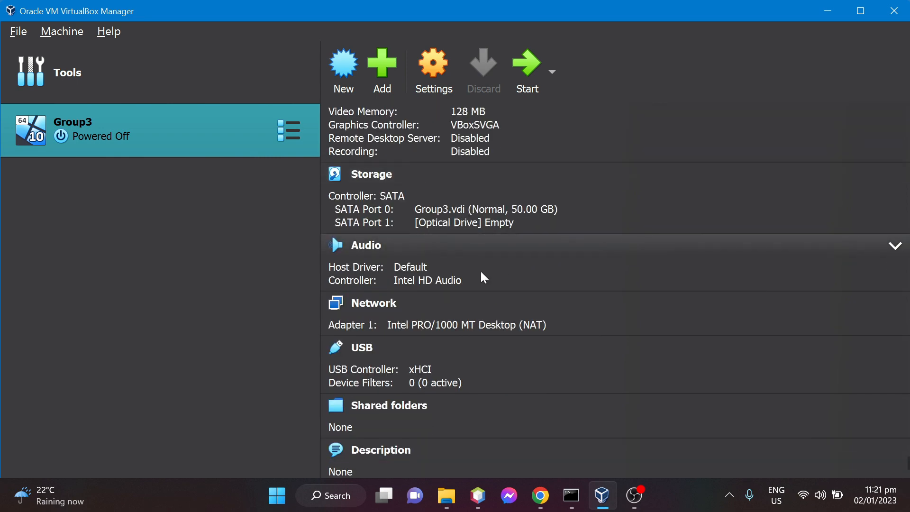
scroll(482, 268, up, 5)
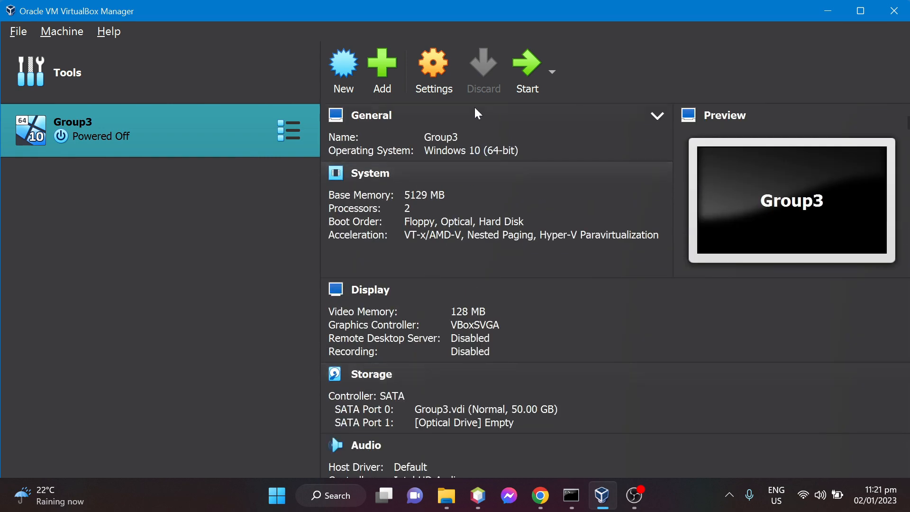
Attach the 9600.17050.WINBLUE_REFRESH ISO from the Downloads folder to the empty optical drive in Group3's storage settings.
click(436, 62)
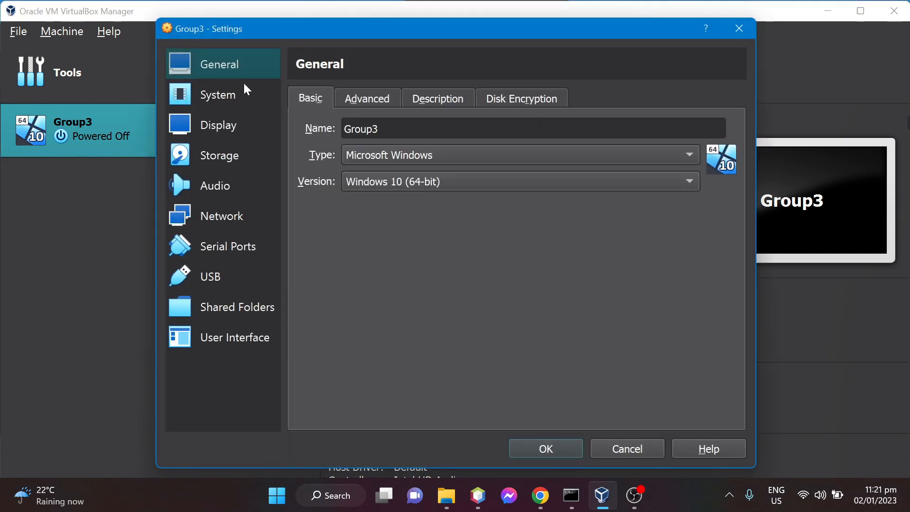
click(218, 155)
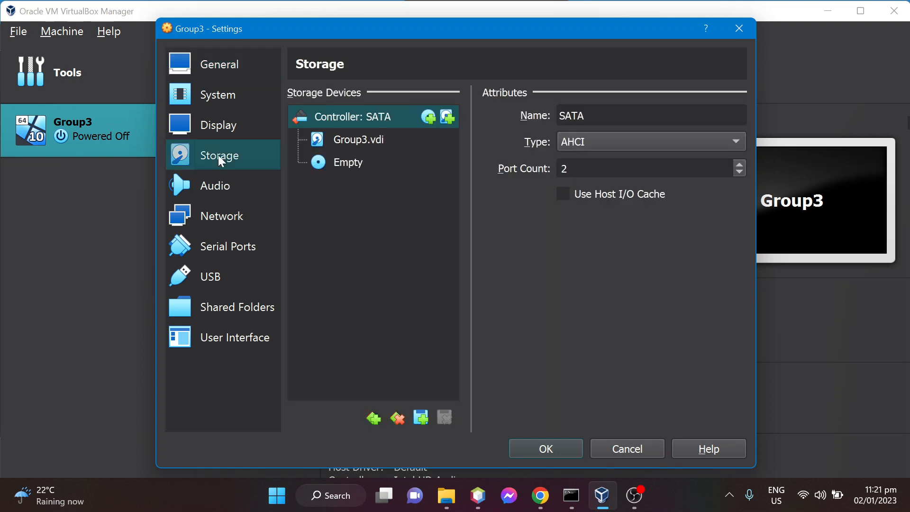
click(341, 164)
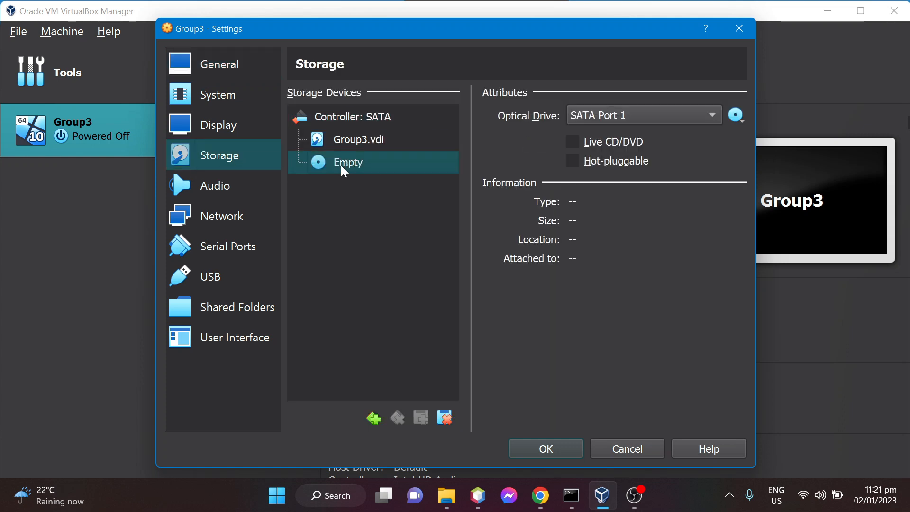
click(736, 118)
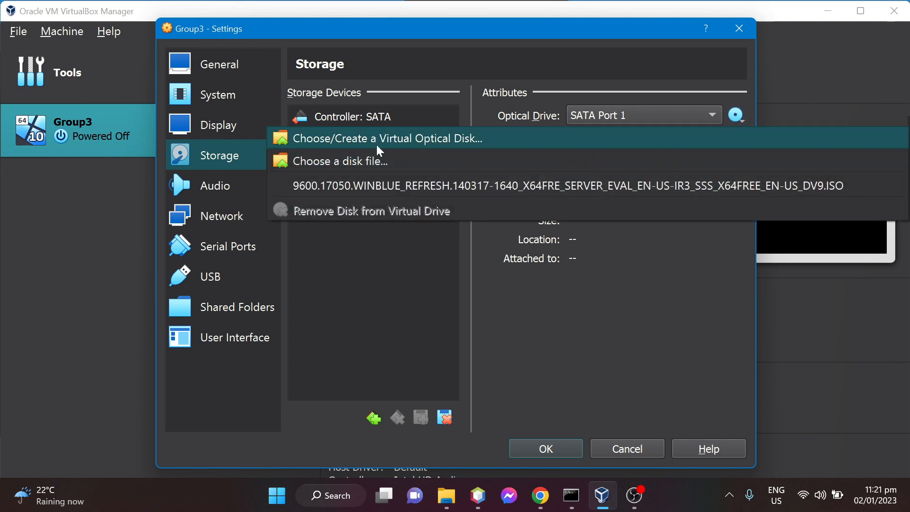
click(355, 162)
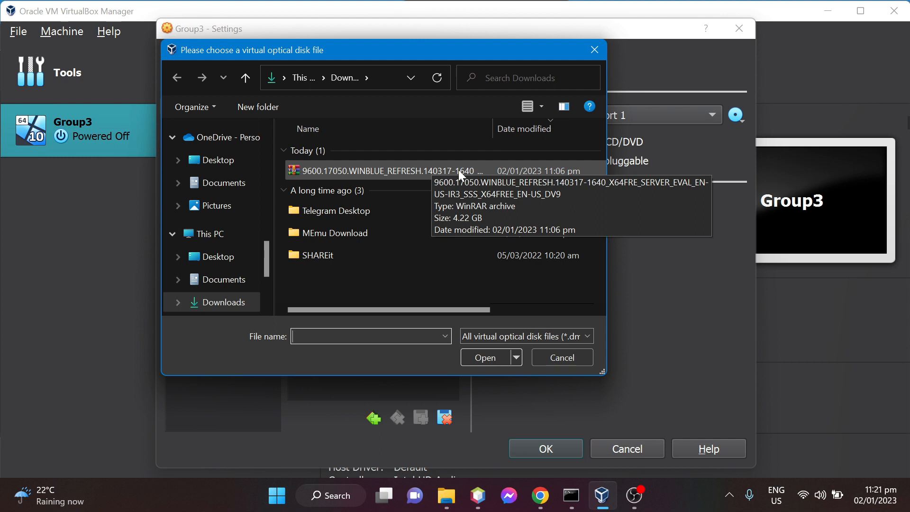
click(360, 168)
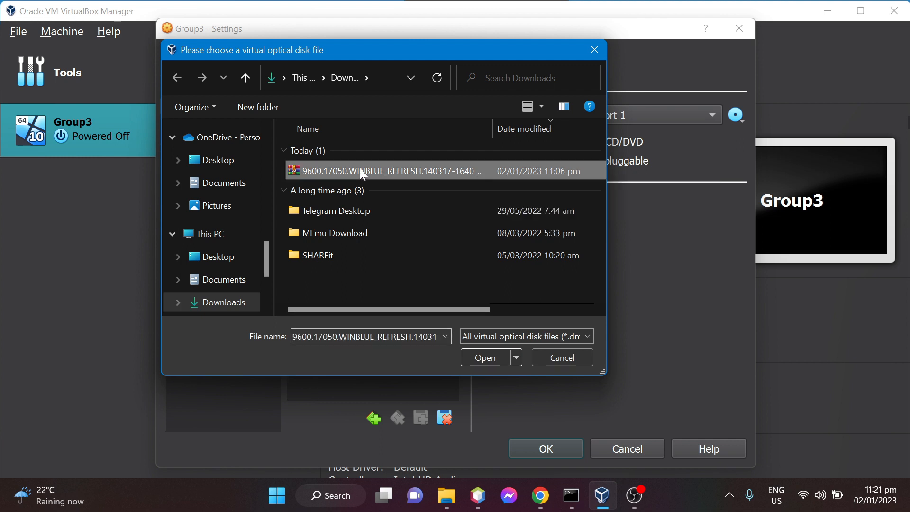
click(481, 355)
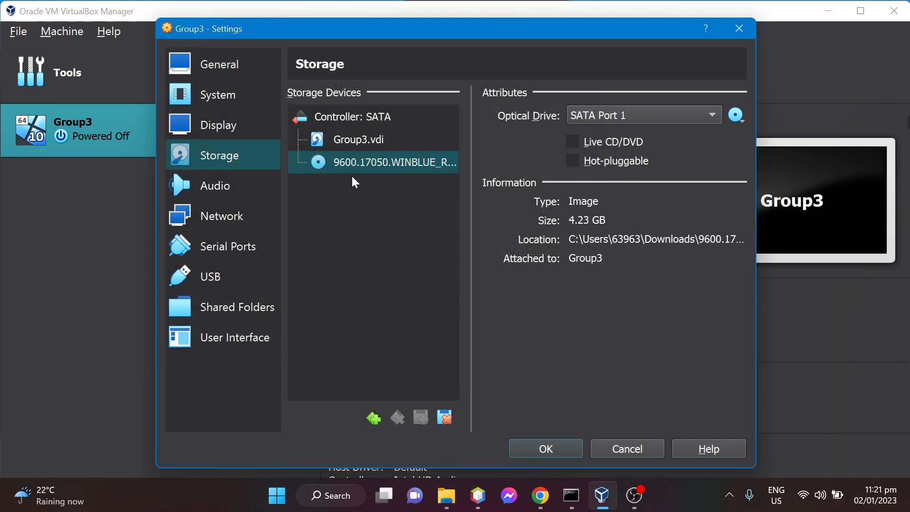
click(539, 443)
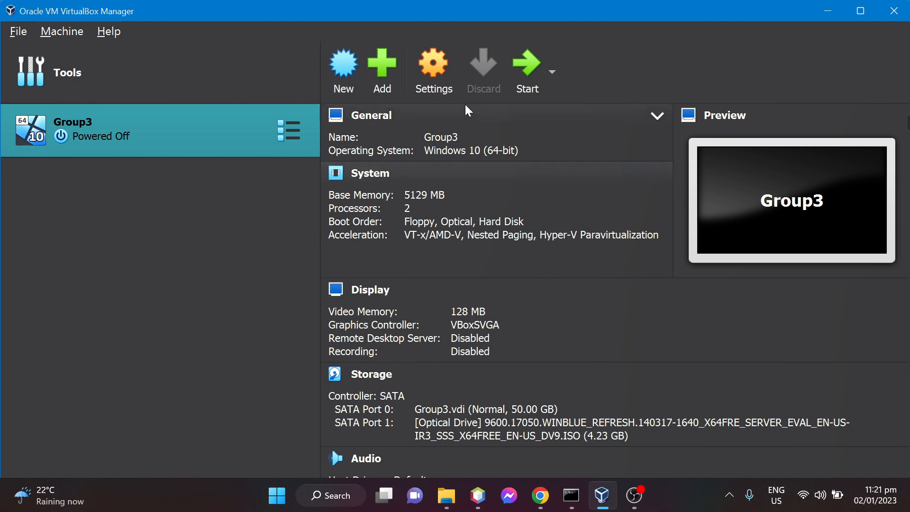
Start the Group3 machine in a maximized window and begin the Windows Server 2012 R2 installation with English (United States).
click(530, 68)
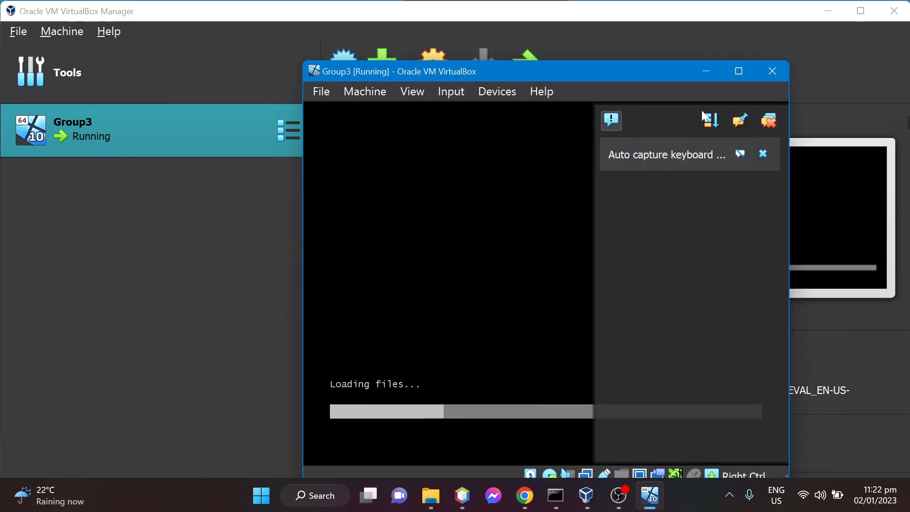
click(738, 71)
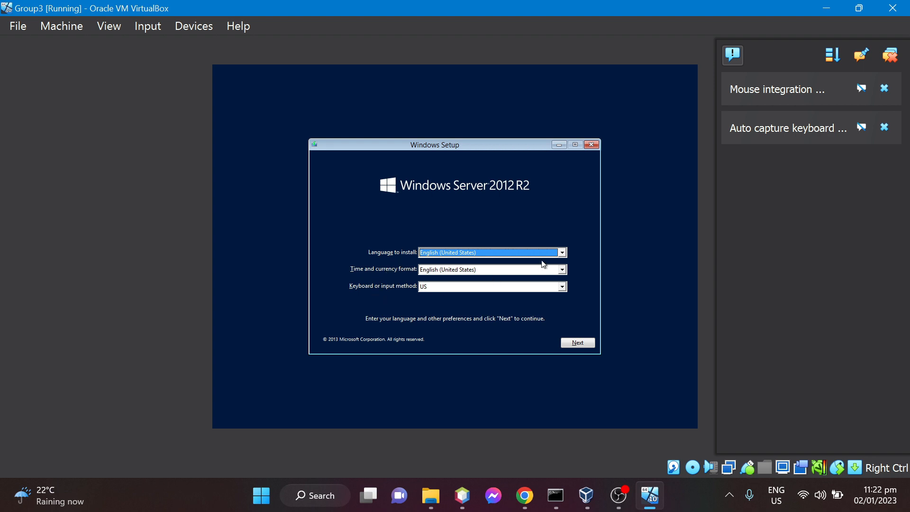
click(563, 254)
click(564, 254)
click(584, 342)
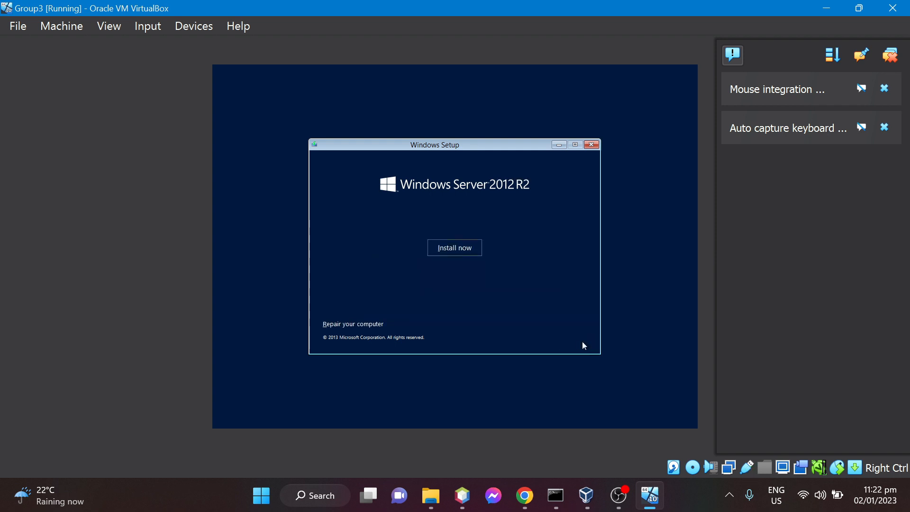
click(470, 250)
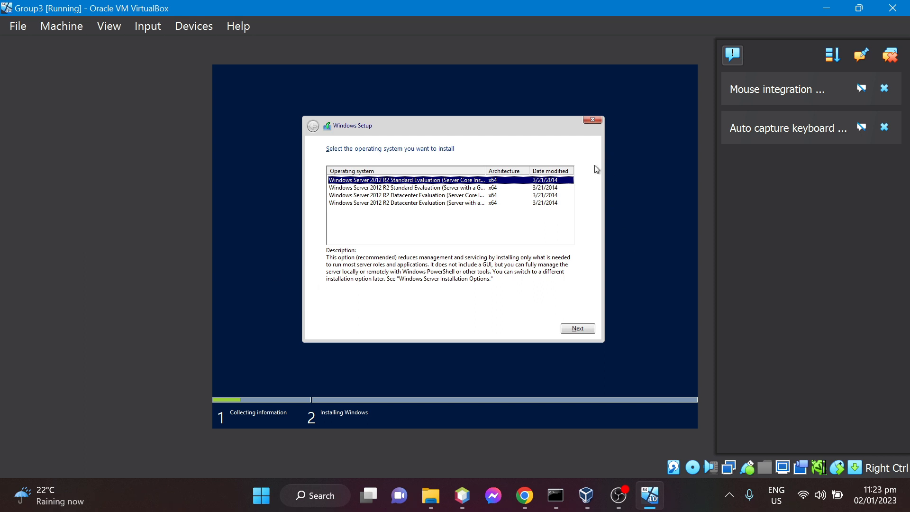
Choose Windows Server 2012 R2 Standard Evaluation (Server with a GUI) for installation and accept the license terms.
click(449, 188)
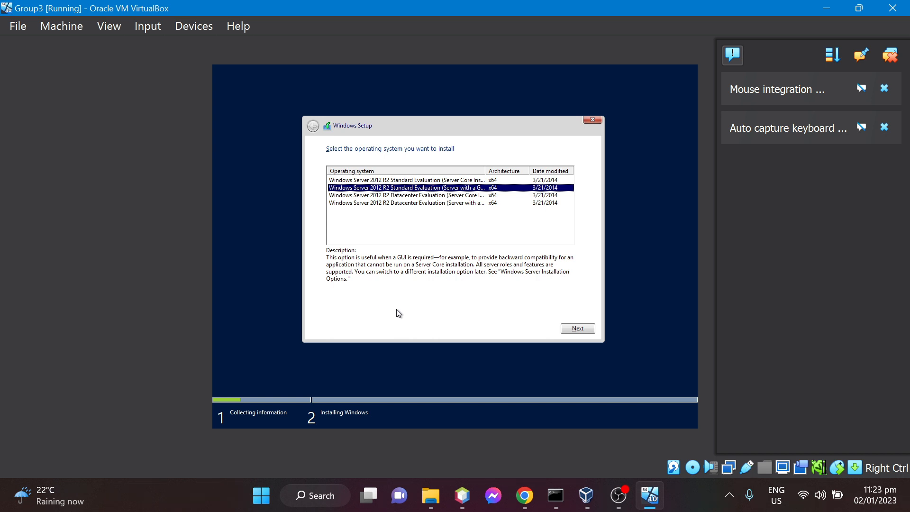
click(581, 330)
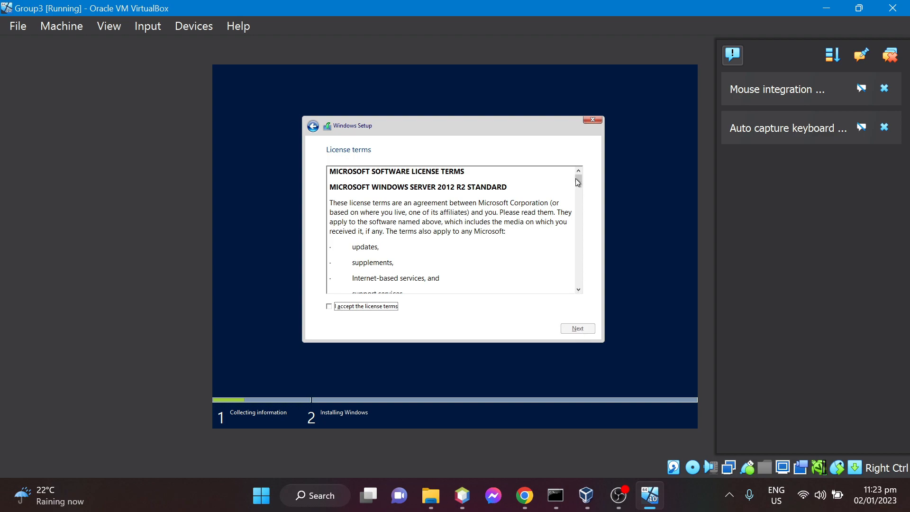
drag(578, 182, 570, 300)
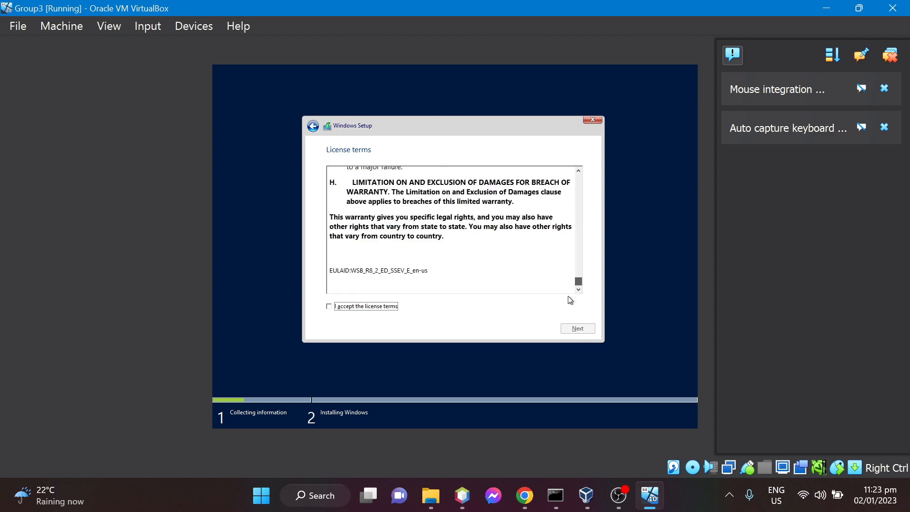
click(330, 306)
click(587, 330)
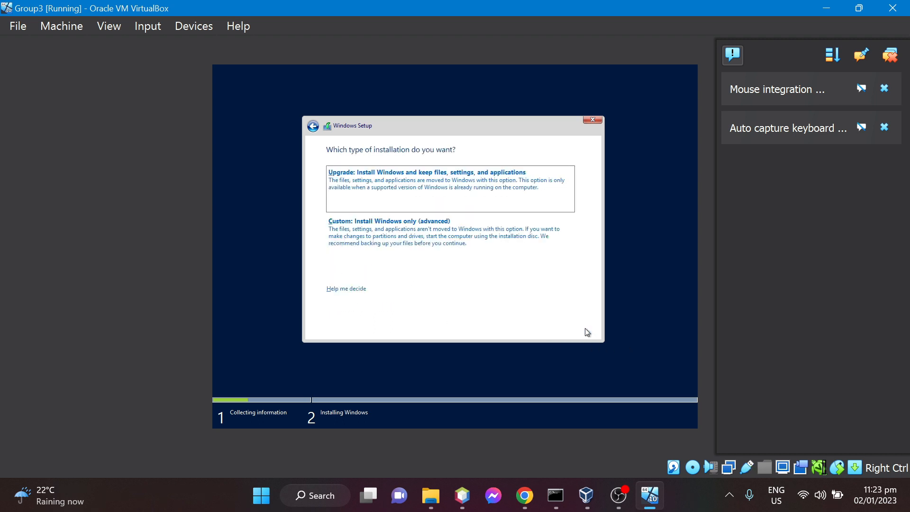
Run a custom Windows-only installation on Drive 0 Unallocated Space and continue through the restart.
click(466, 244)
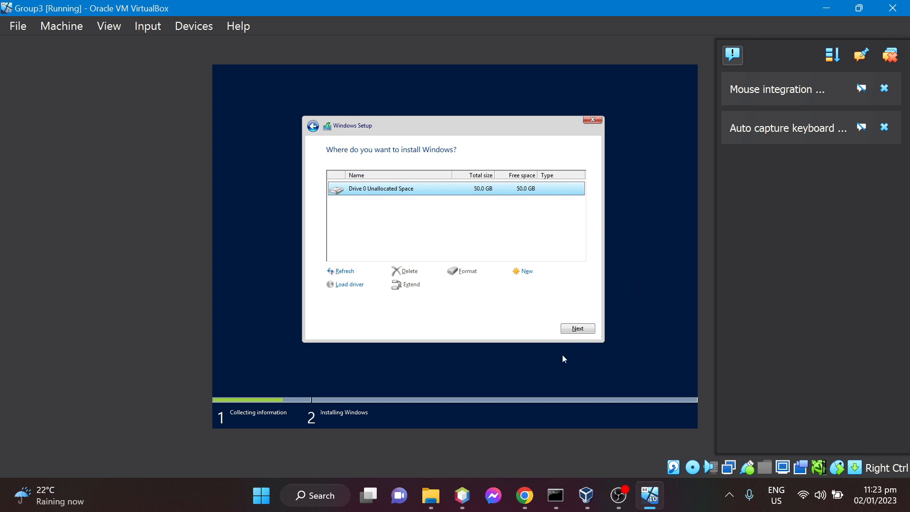
click(573, 327)
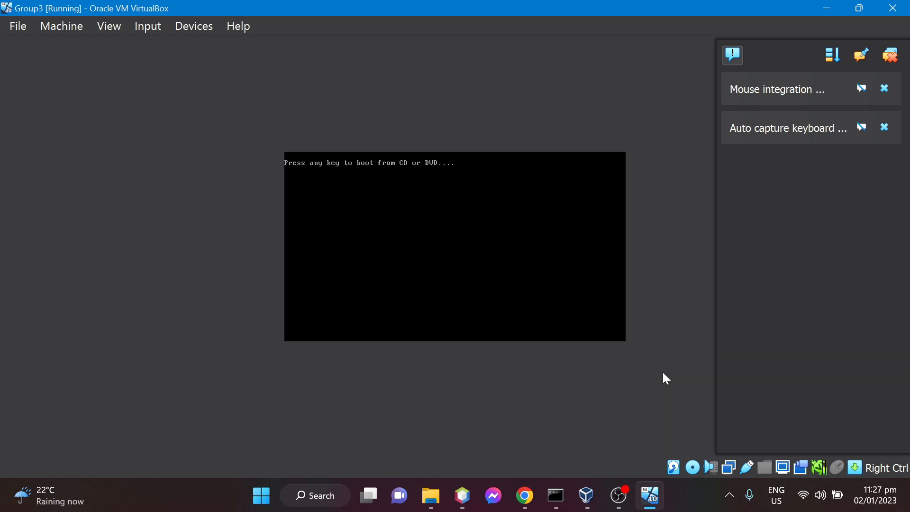
key(Return)
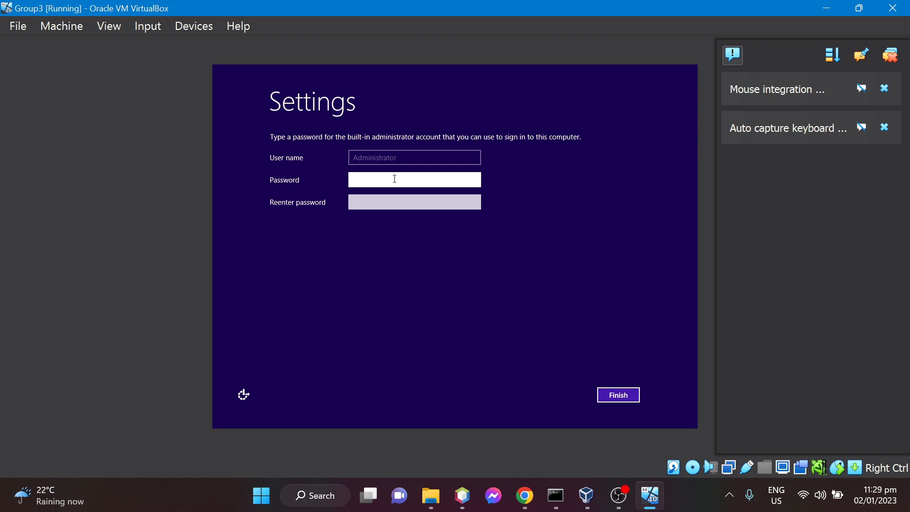
Enter and re-enter a password for the built-in administrator account, and finish the setup.
text(passwd)
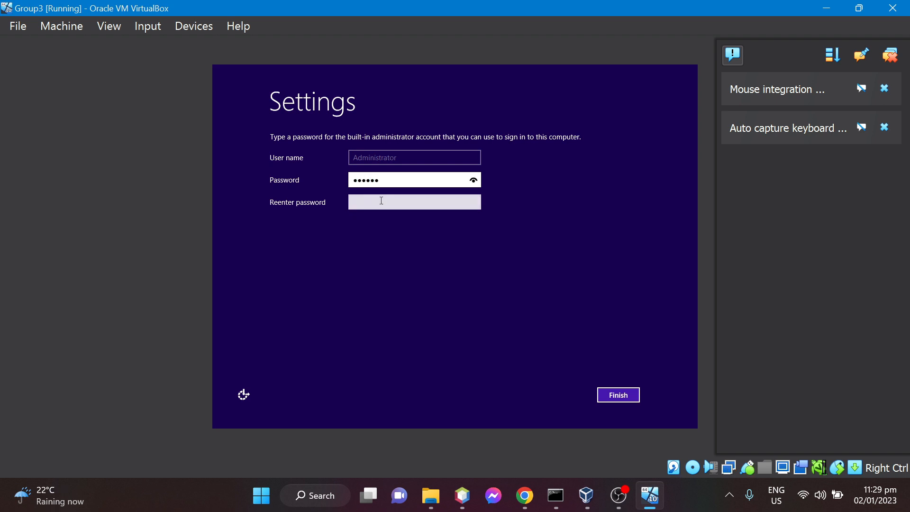
click(382, 200)
text(p)
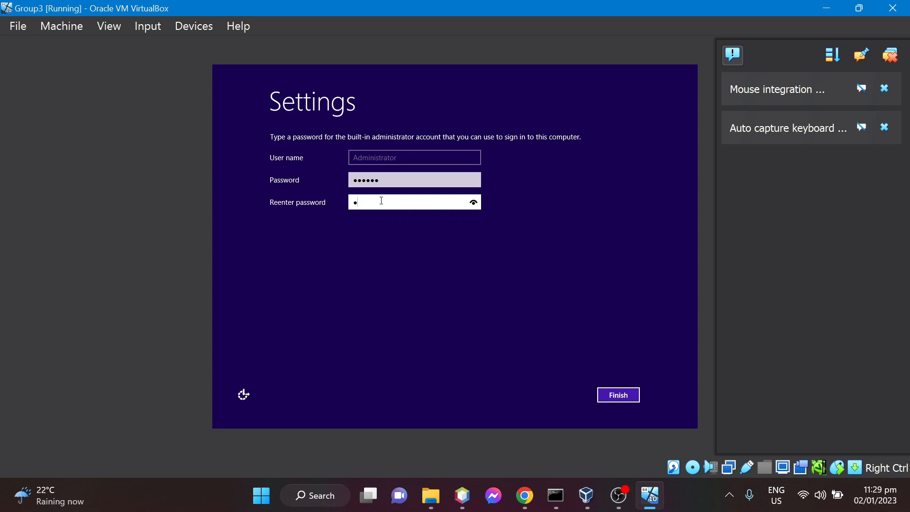
text(asswd)
click(621, 397)
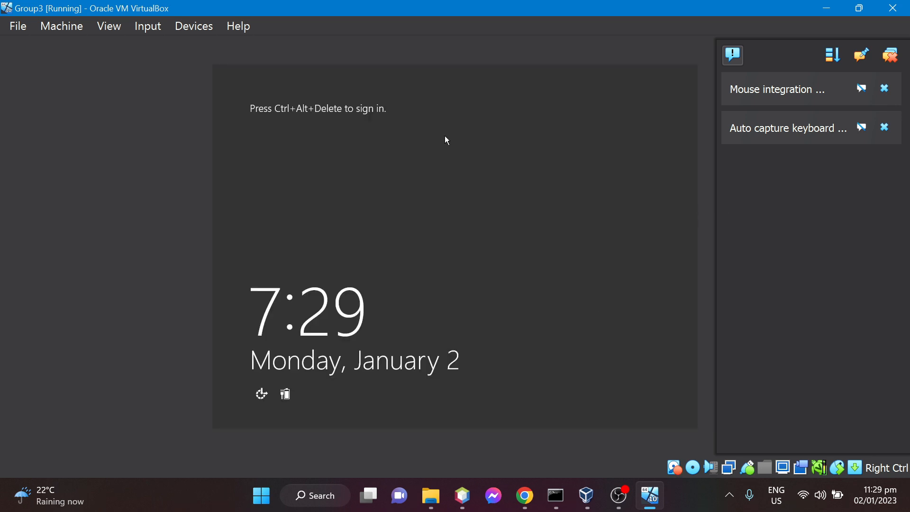
Send the Ctrl-Alt-Del sequence to the virtual machine and sign in as Administrator with the account password.
click(153, 28)
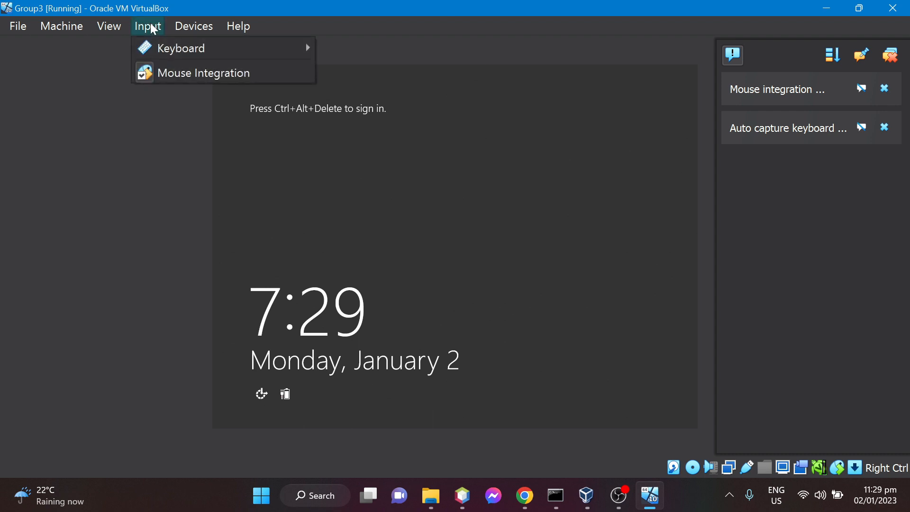
mouse_move(174, 54)
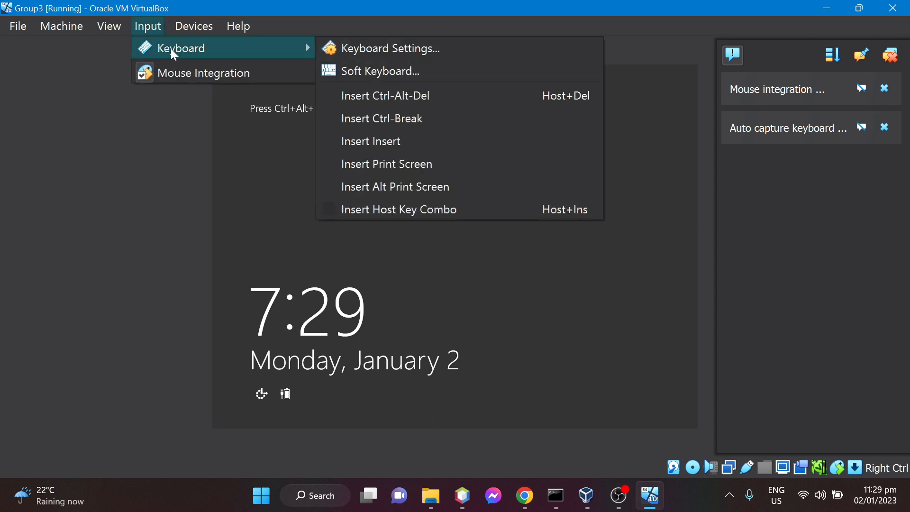
click(356, 96)
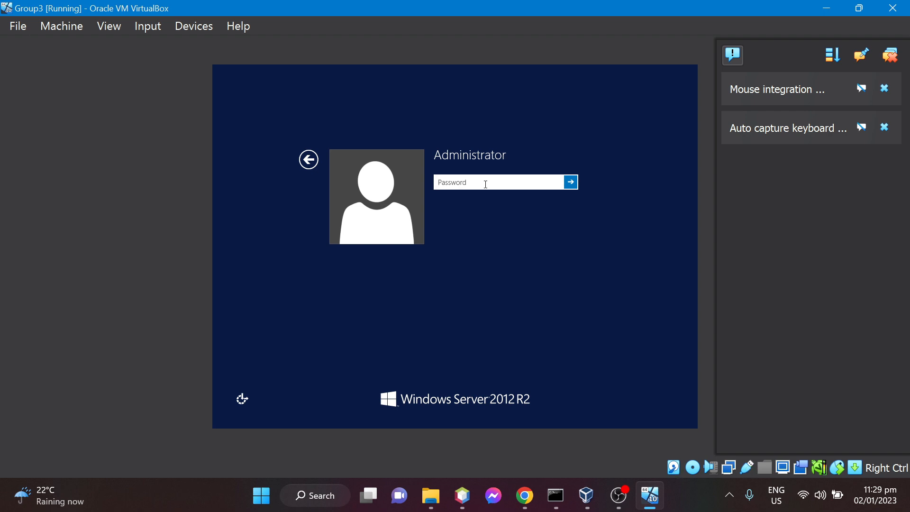
text(******)
key(Return)
click(457, 198)
text(******)
click(571, 183)
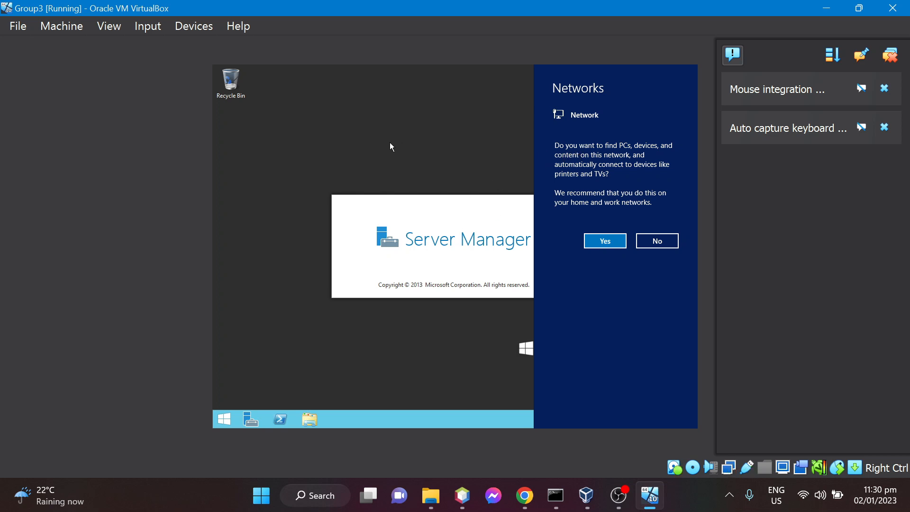
Decline finding devices on the network, and open the local server's Ethernet connection settings.
click(657, 241)
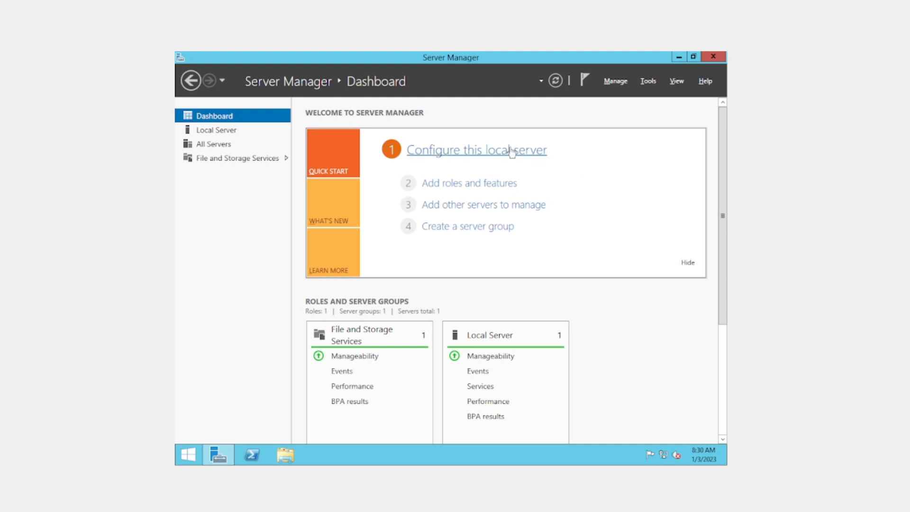
click(477, 153)
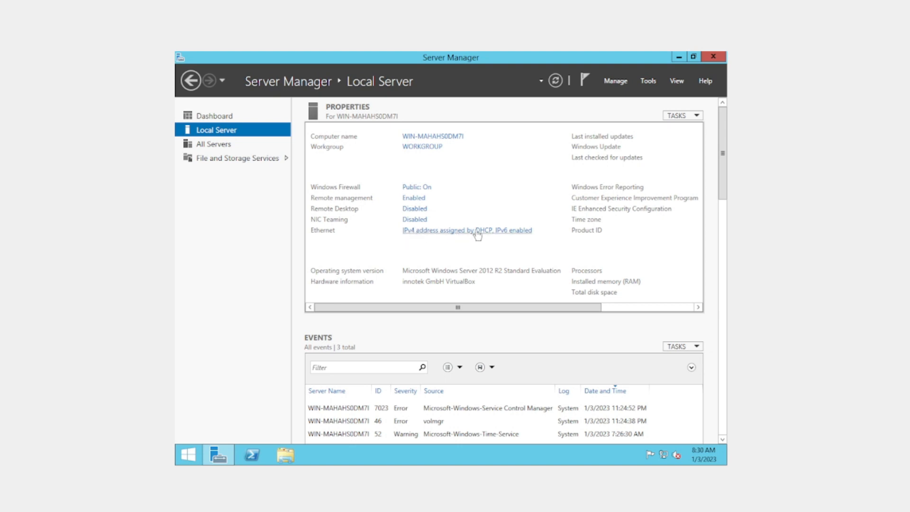
click(557, 81)
click(479, 233)
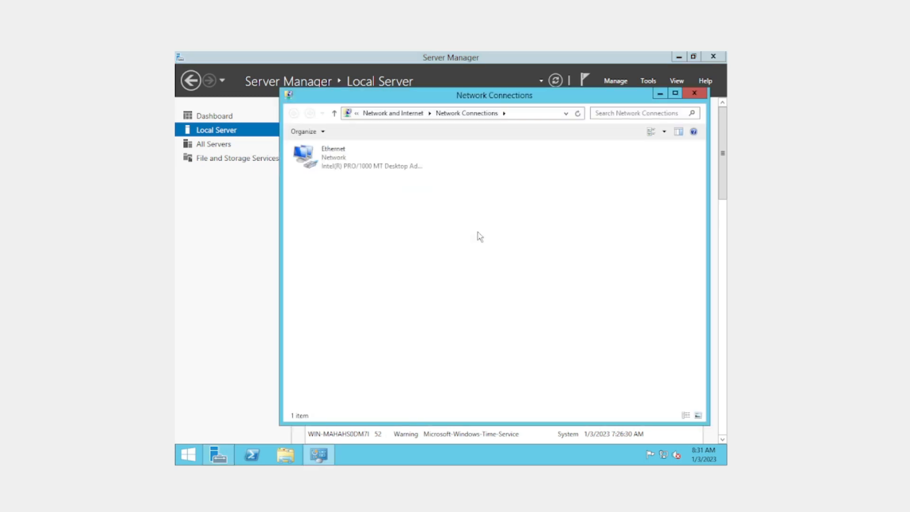
Open the properties of the Ethernet adapter in Network Connections.
drag(418, 94, 376, 93)
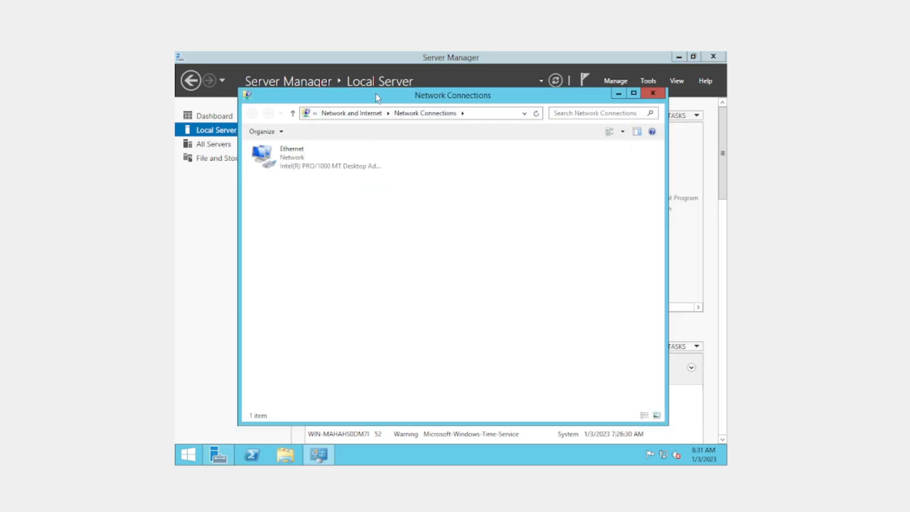
click(299, 158)
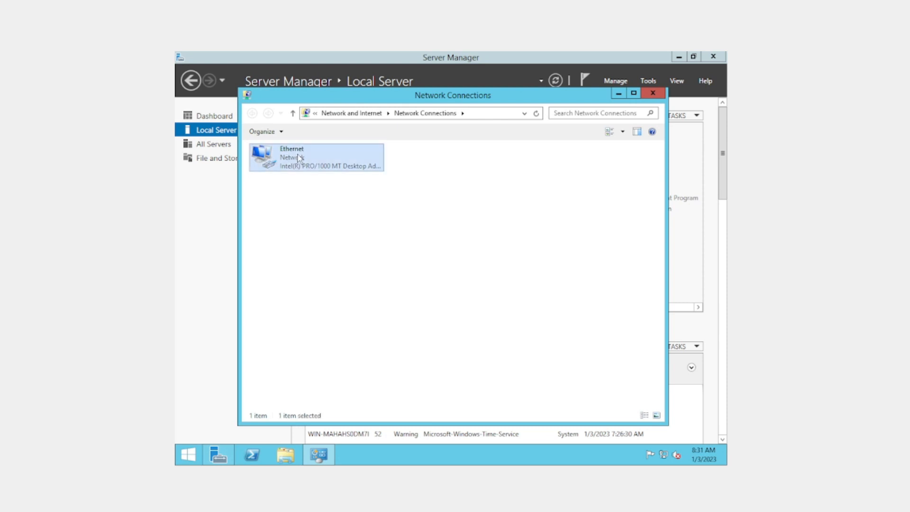
right_click(300, 158)
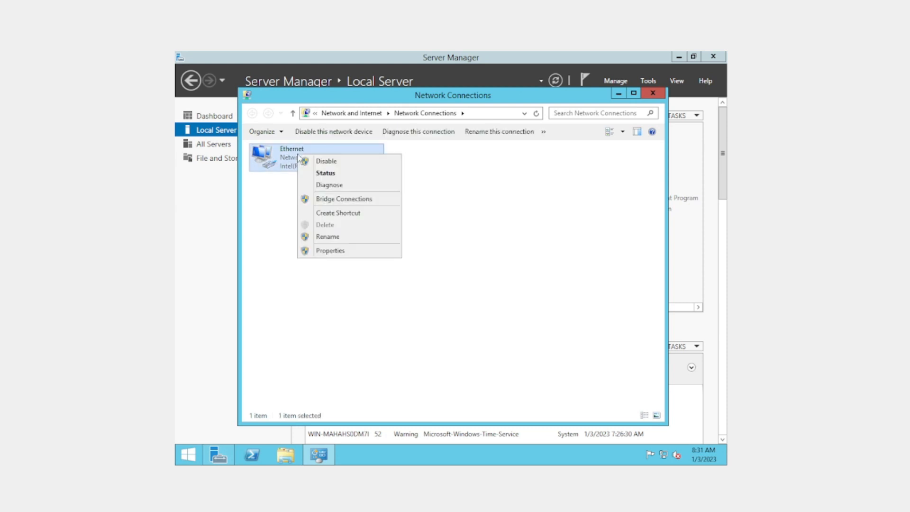
click(336, 252)
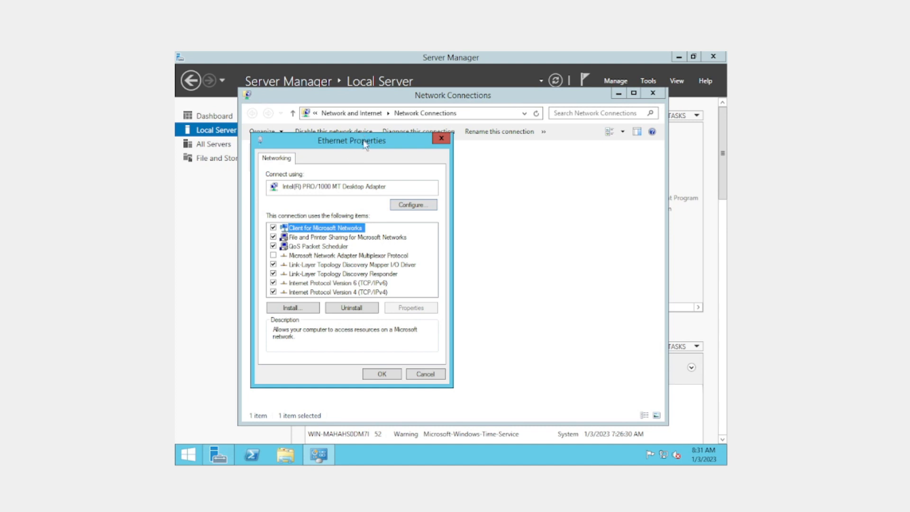
drag(365, 145, 465, 128)
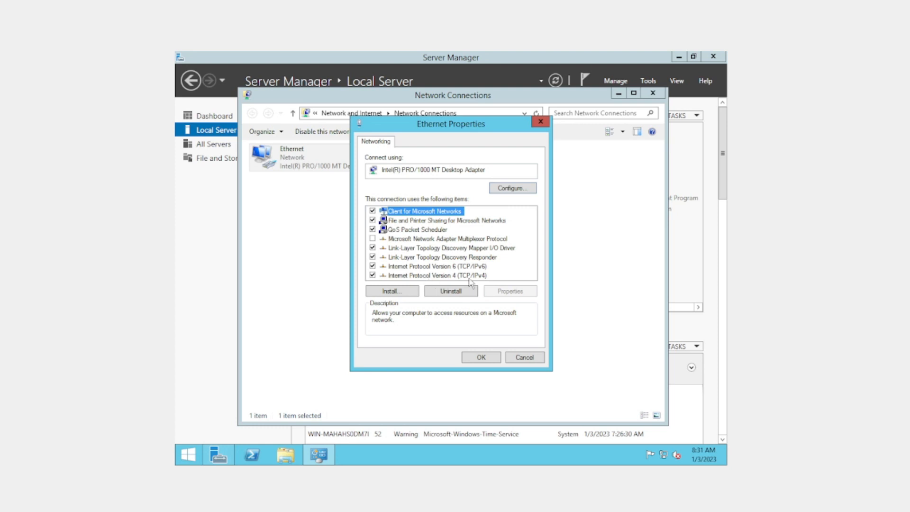
Open the adapter's Internet Protocol Version 4 (TCP/IPv4) properties and choose to use a manually specified IP address.
click(408, 276)
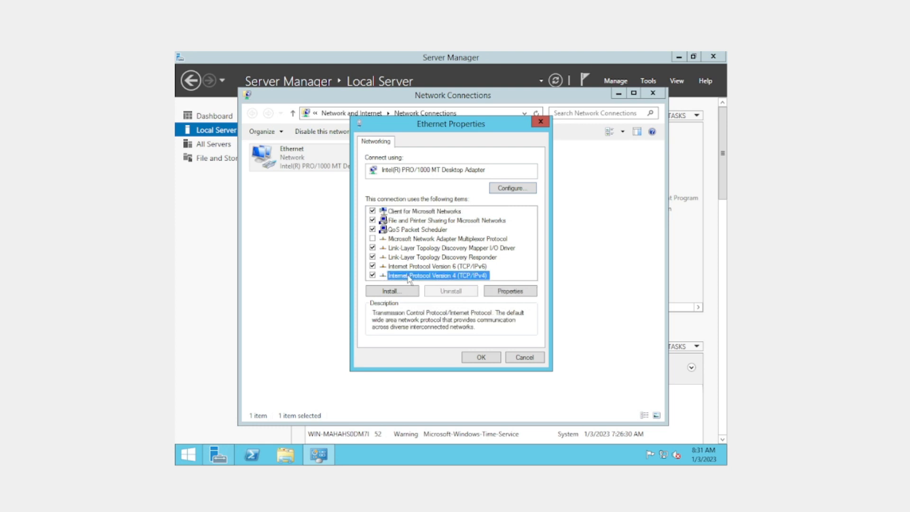
double_click(459, 277)
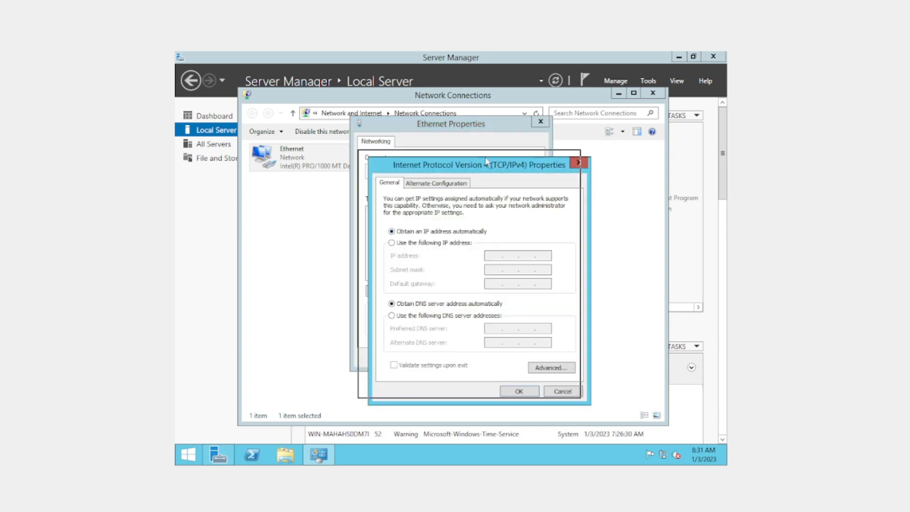
drag(498, 170, 423, 132)
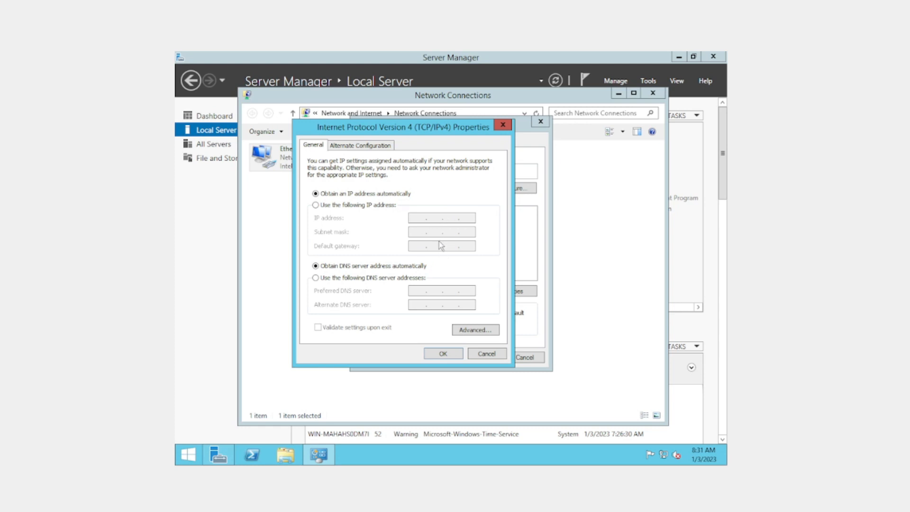
click(371, 207)
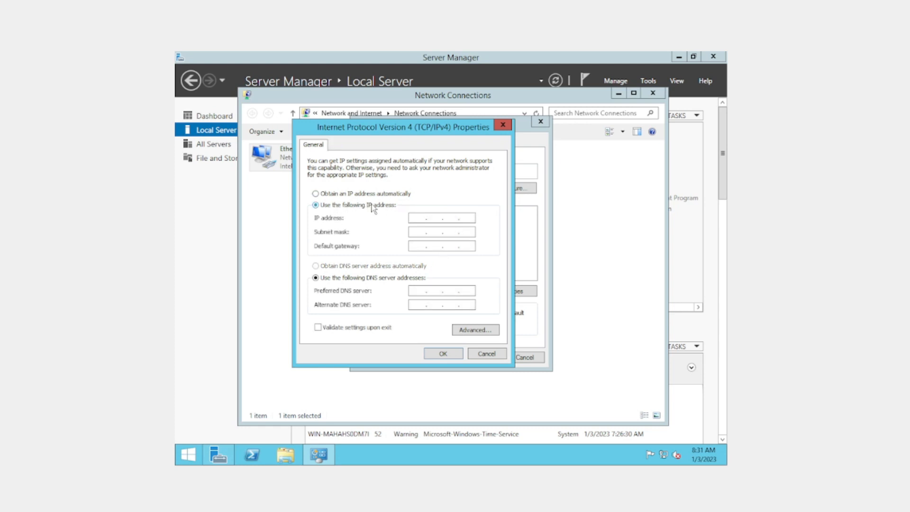
drag(429, 128, 495, 128)
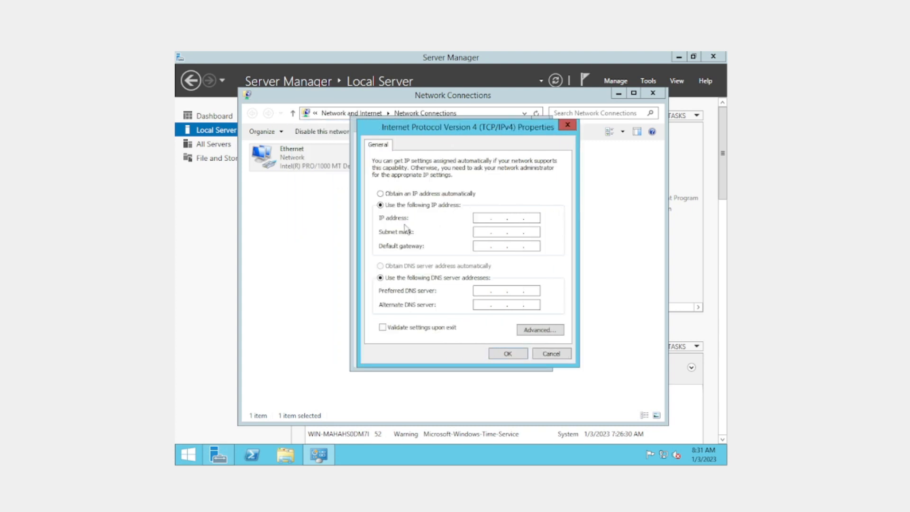
click(480, 218)
Open Command Prompt and run ipconfig to look up the current network configuration.
click(188, 454)
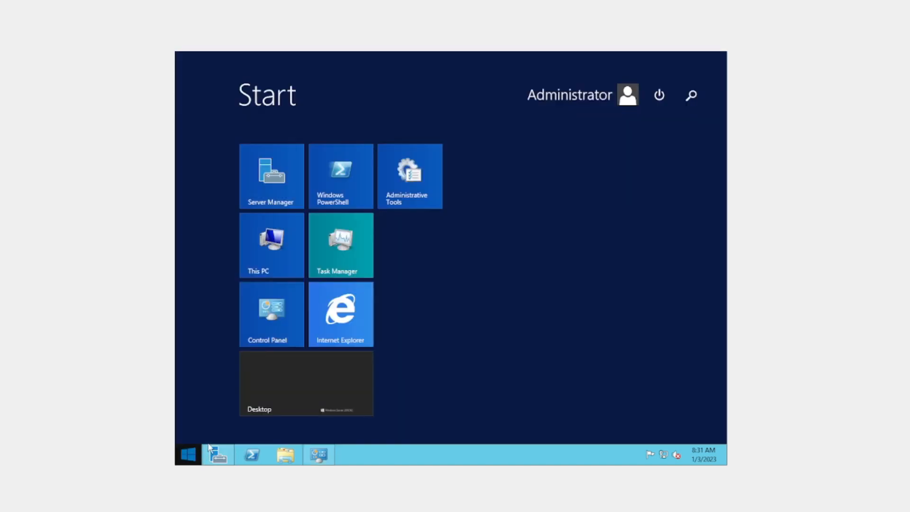
click(691, 101)
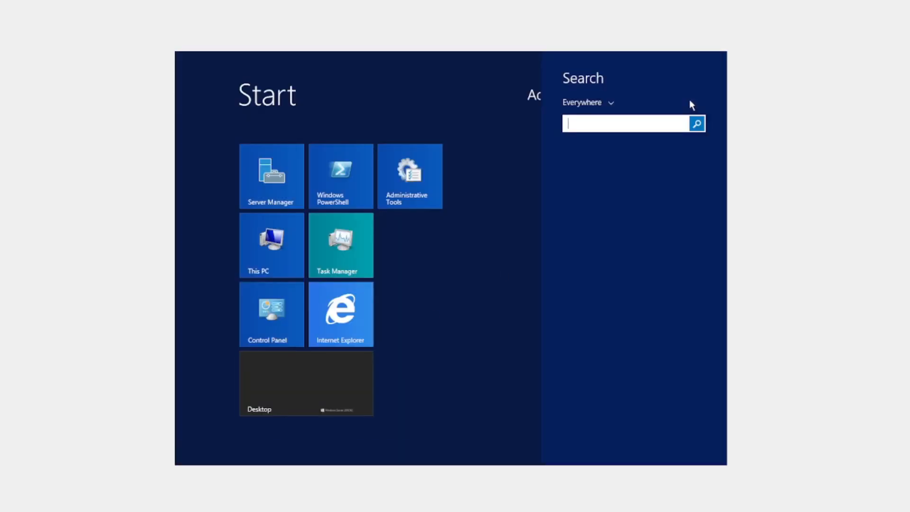
text(cmd)
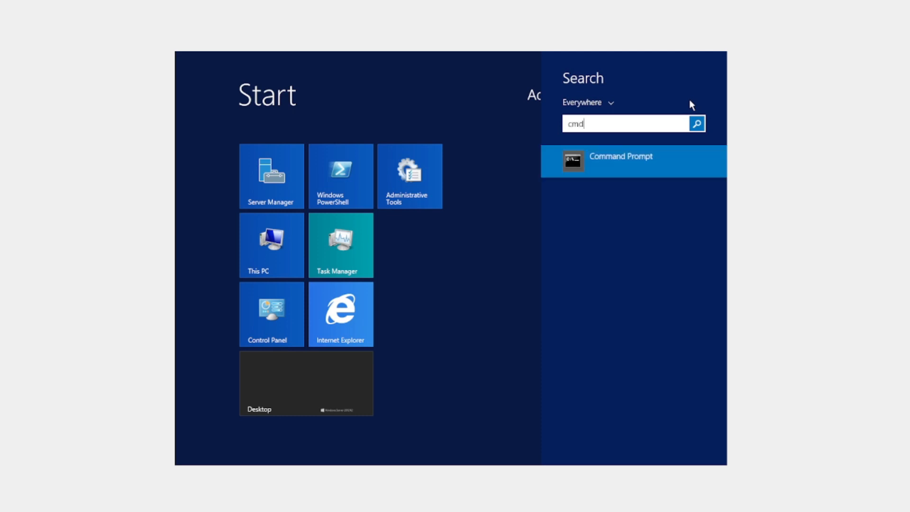
key(Return)
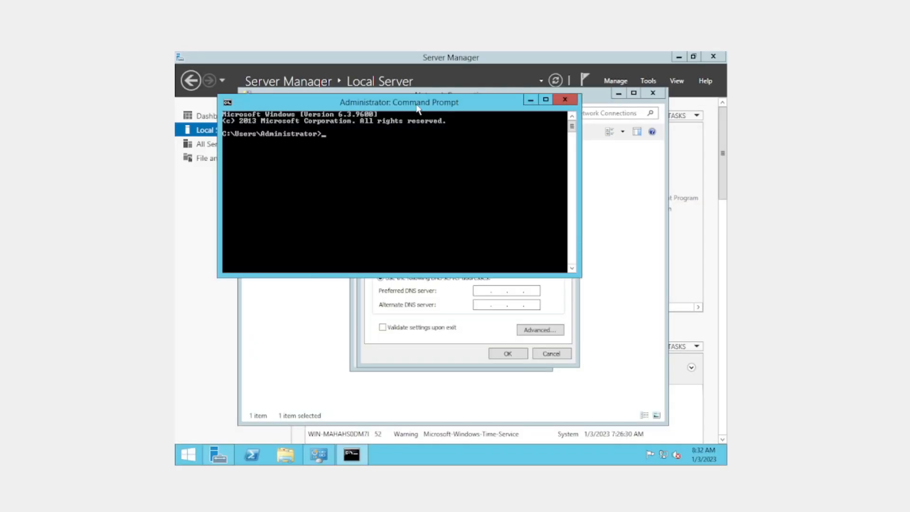
drag(421, 102, 463, 190)
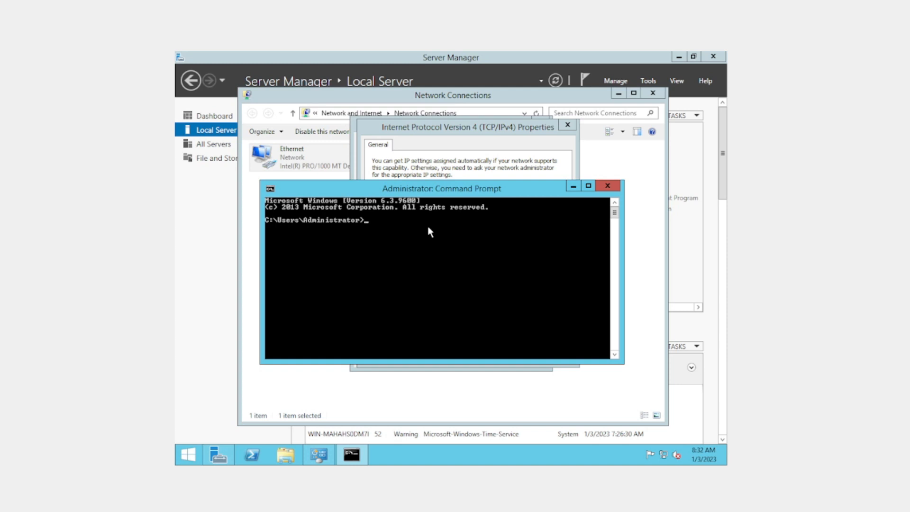
text(ipconfig)
key(Return)
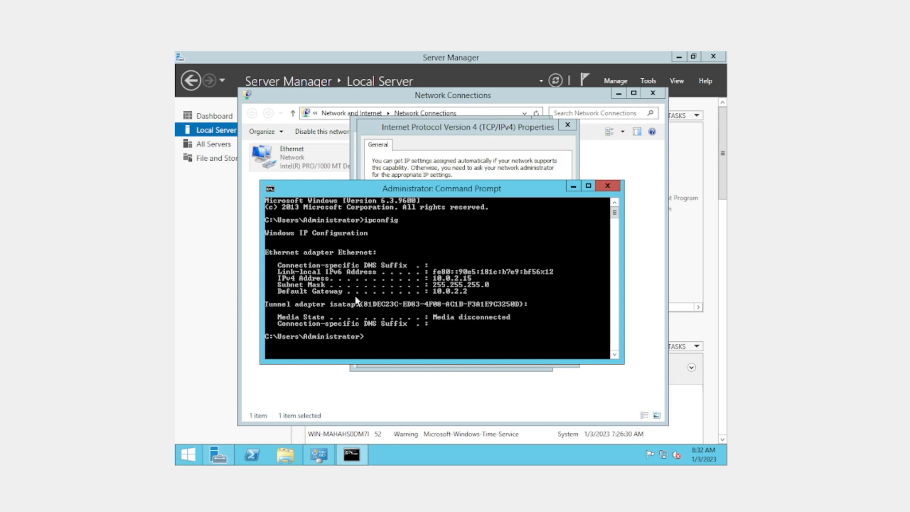
Set the static IPv4 address to 10.0.2.15 while keeping the ipconfig output readable beside the address fields.
drag(475, 188, 460, 259)
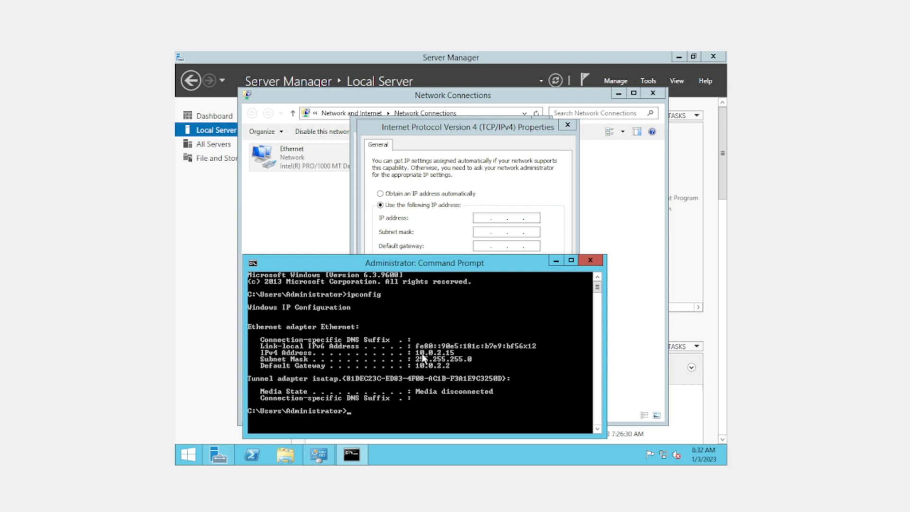
click(481, 218)
text(10)
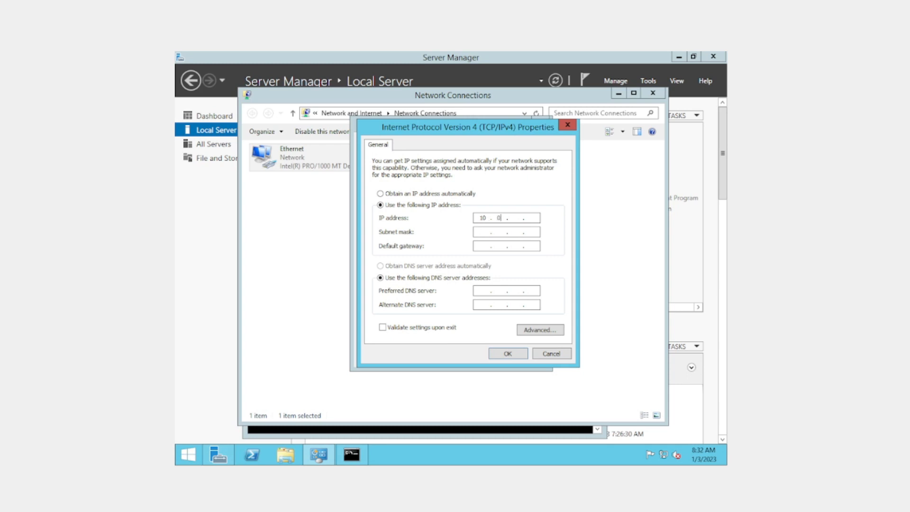
text(.0.2.15)
Set the subnet mask to 255.255.255.0, checking it against the ipconfig output.
key(alt+Tab)
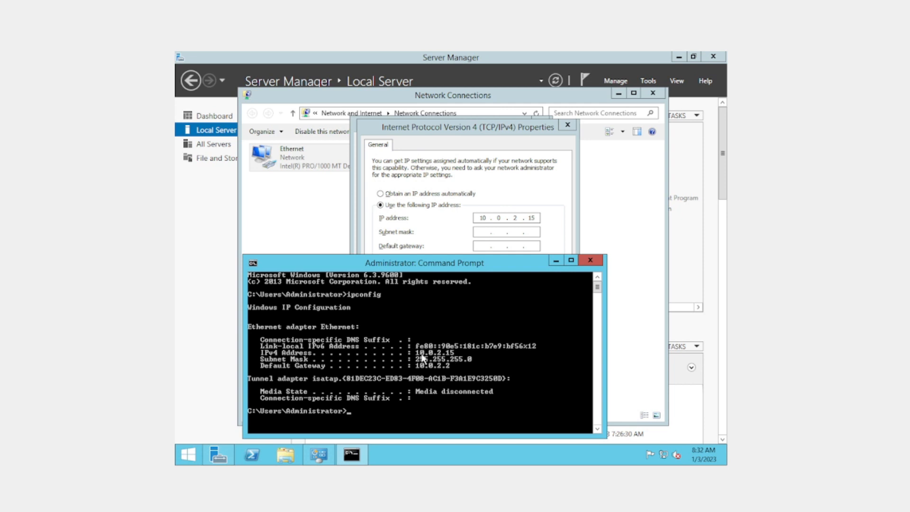
key(alt+Tab)
click(484, 233)
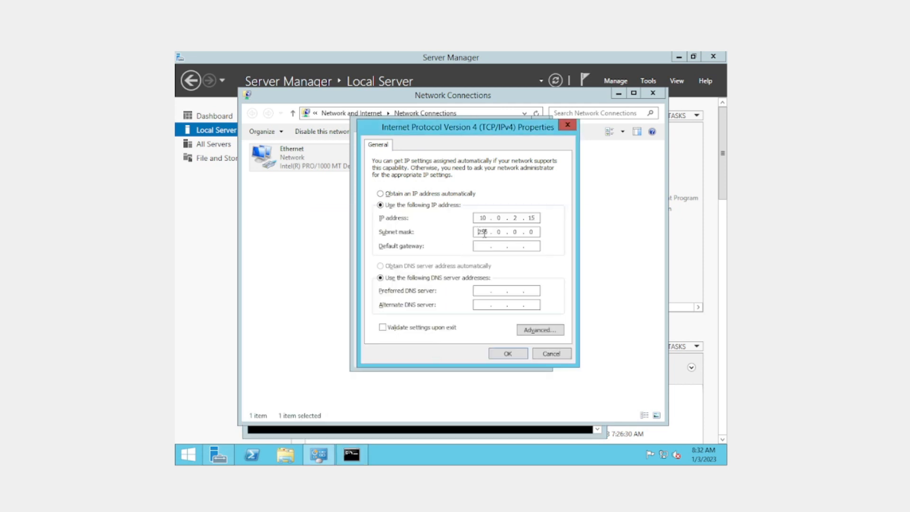
drag(503, 231, 495, 232)
text(255 .)
key(alt+Tab)
Set the default gateway to 10.0.2.2, checking it against the ipconfig output.
key(alt+Tab)
text(255 . 0)
key(alt+Tab)
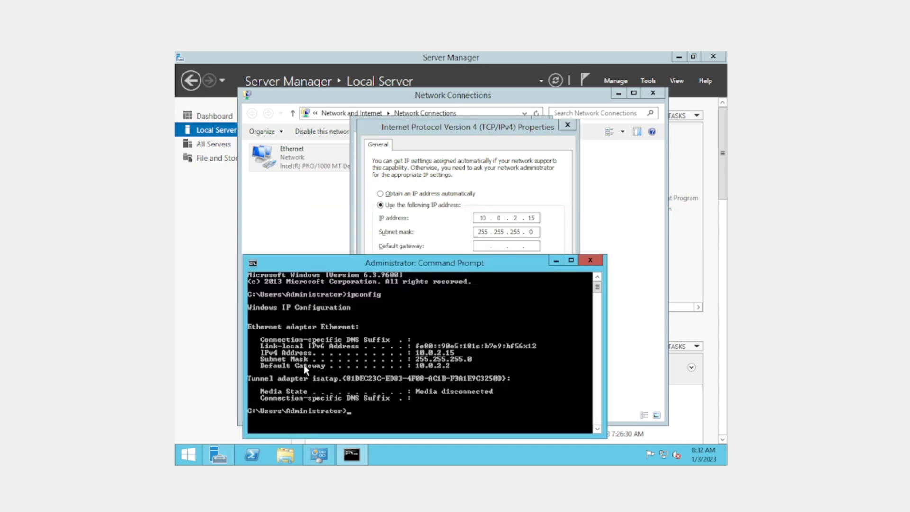
click(484, 246)
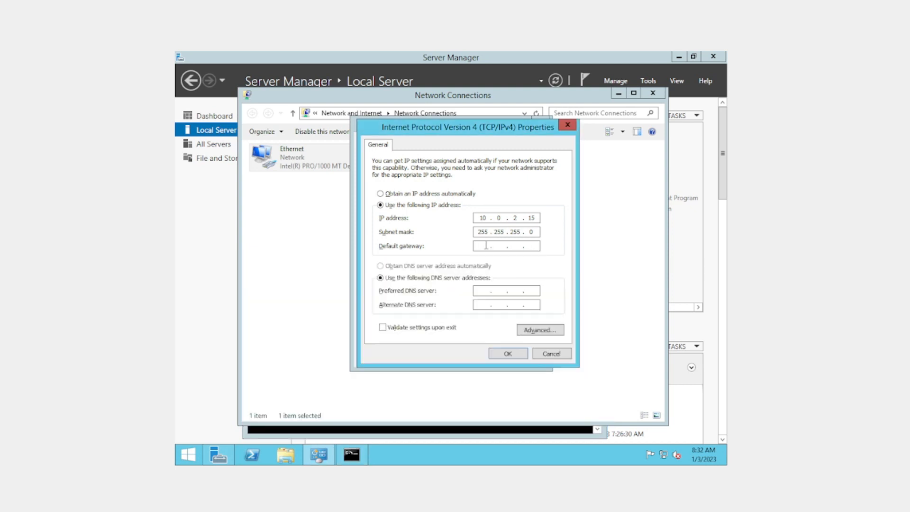
text(10)
key(alt+Tab)
click(500, 246)
text(9)
key(alt+Tab)
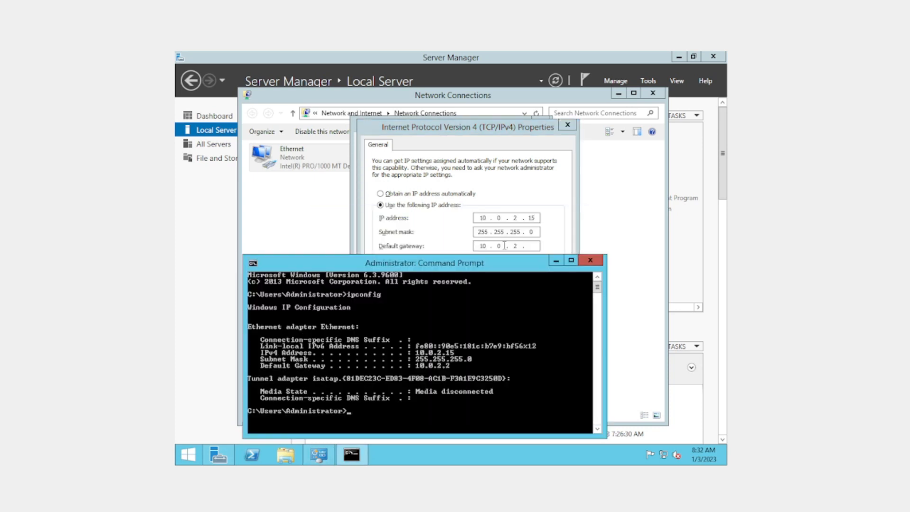
key(alt+Tab)
text(2)
Enter the preferred and alternate DNS server addresses, and save the IPv4 and Ethernet adapter settings.
click(479, 291)
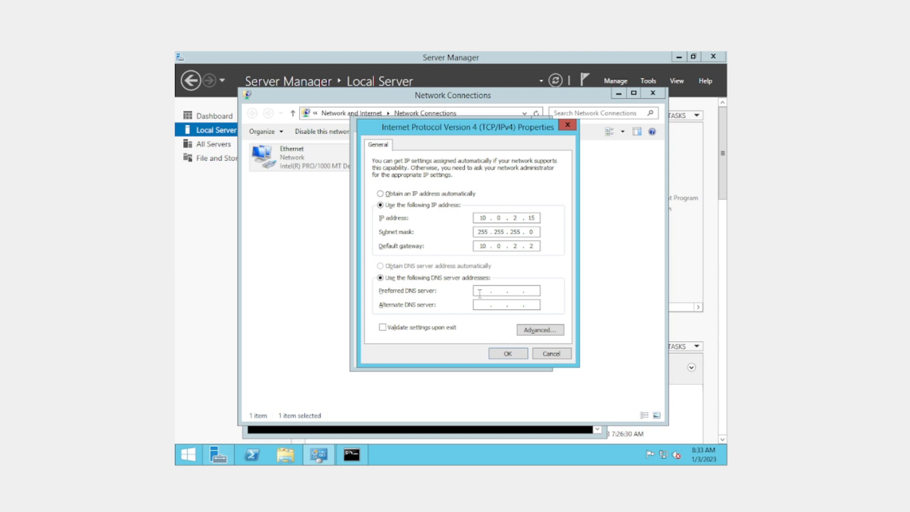
text(172 . )
text(201 . )
text(01)
click(533, 290)
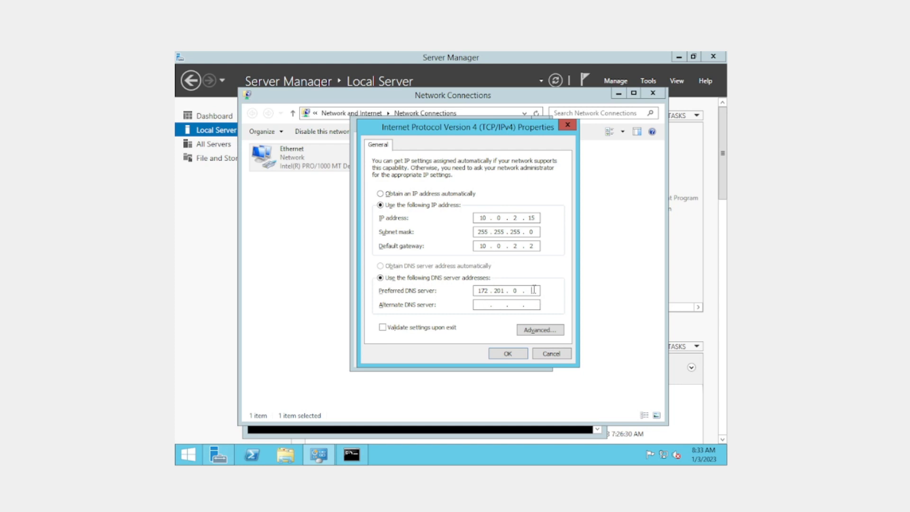
click(482, 307)
text(8 . 8 . 8 . 8)
click(508, 356)
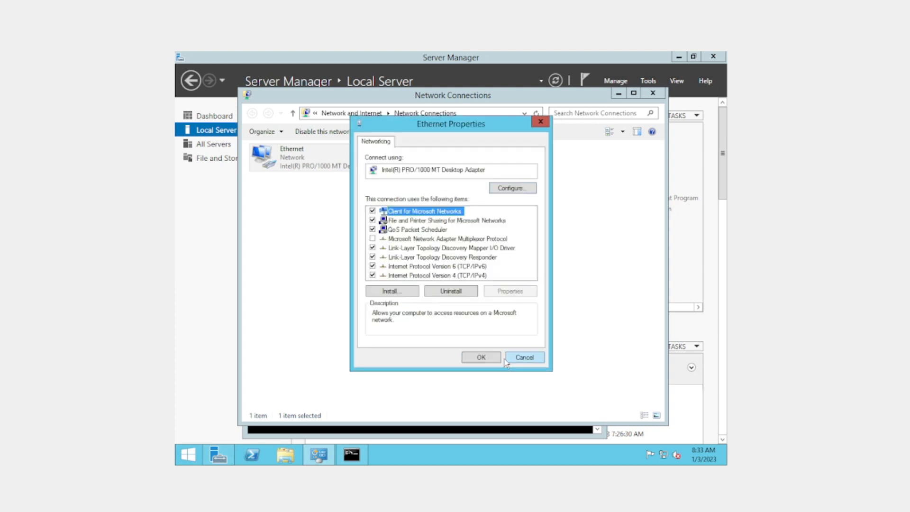
click(481, 359)
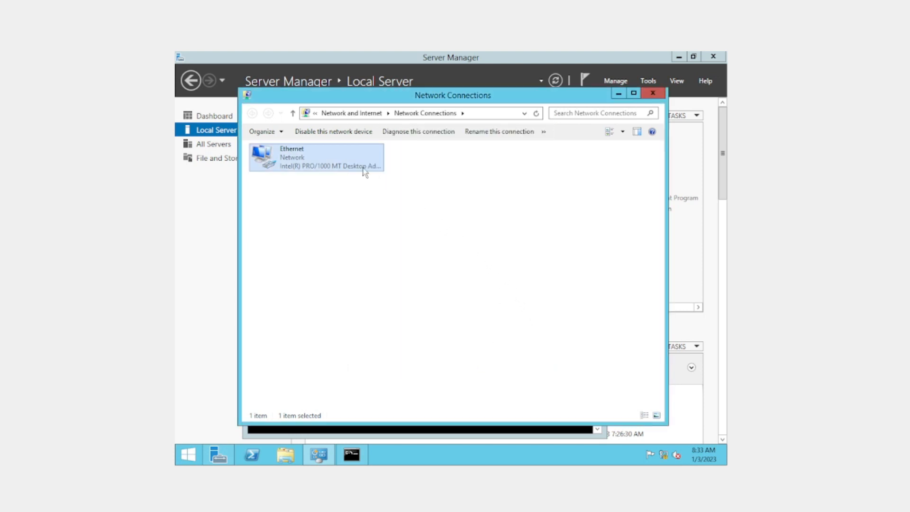
Check the Ethernet connection's status for IPv4 connectivity and close the status window.
double_click(329, 158)
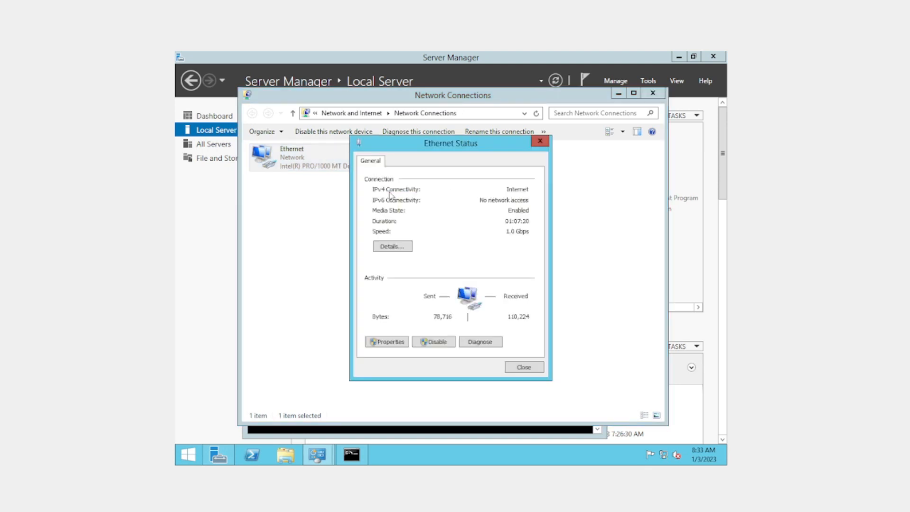
click(524, 368)
Close Network Connections and Command Prompt, and refresh the Local Server properties.
click(653, 93)
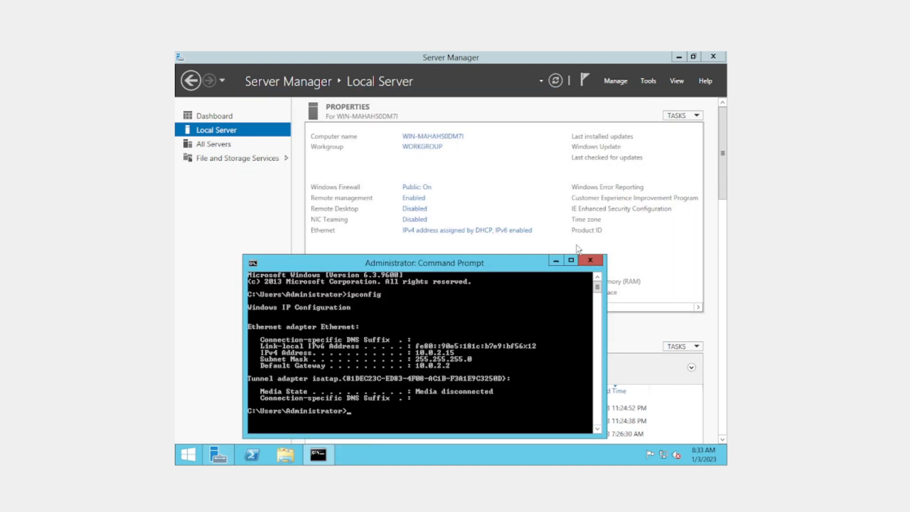
click(591, 262)
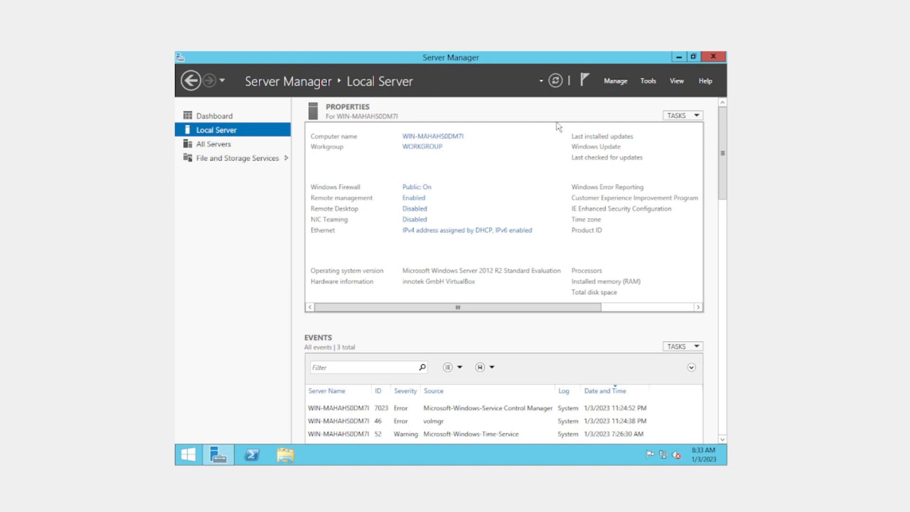
click(559, 79)
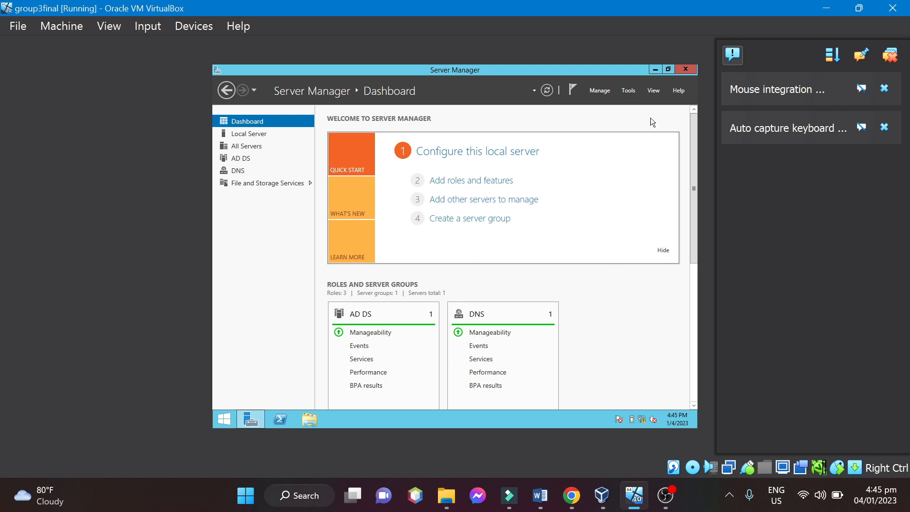
Open Active Directory Users and Computers on the group3final server.
click(629, 90)
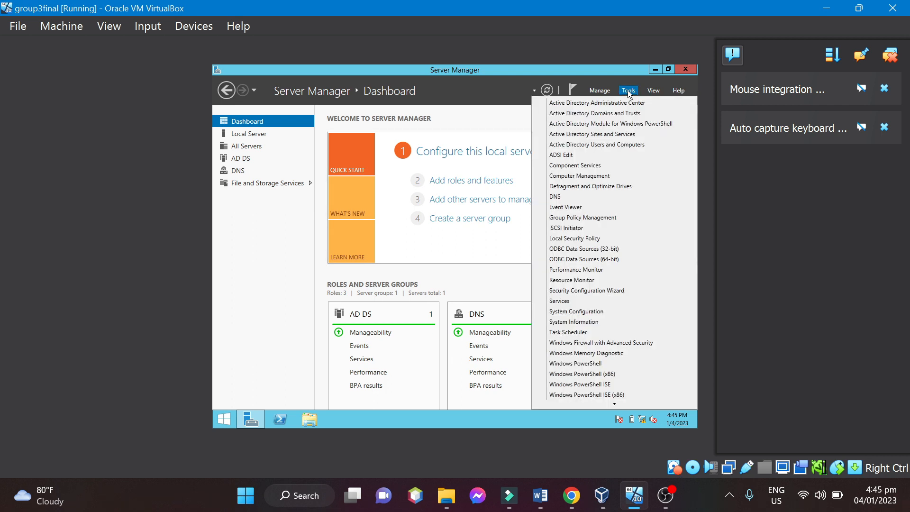
click(588, 145)
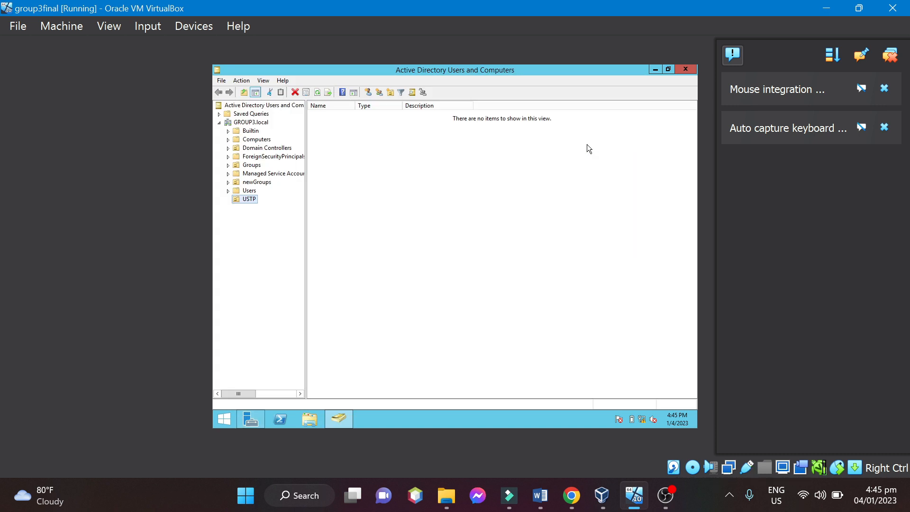
click(574, 164)
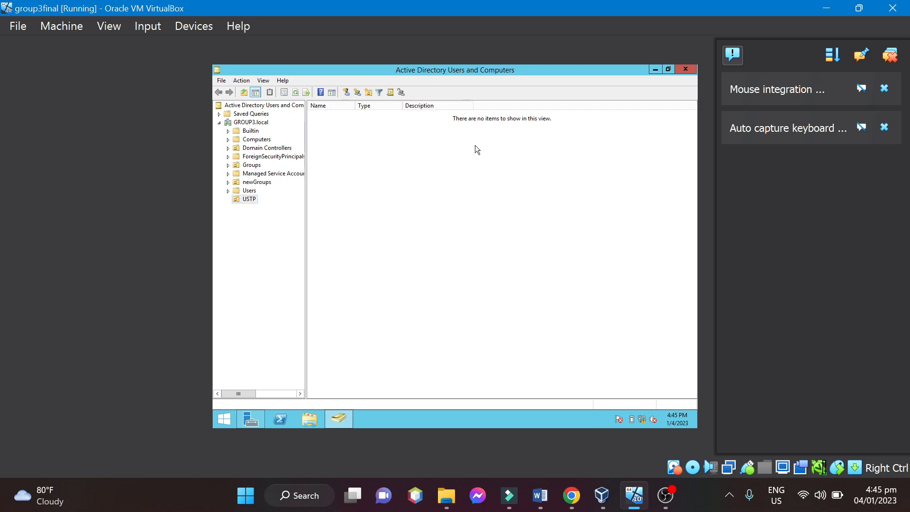
right_click(259, 122)
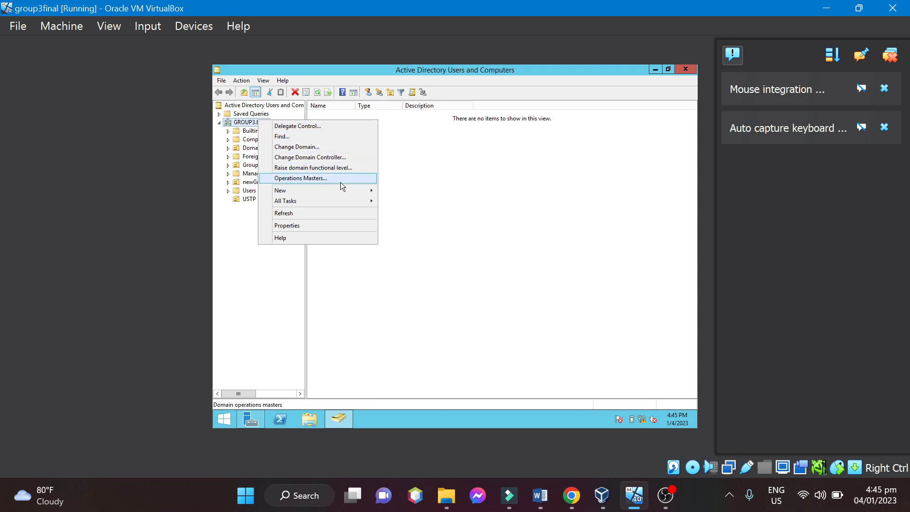
mouse_move(340, 188)
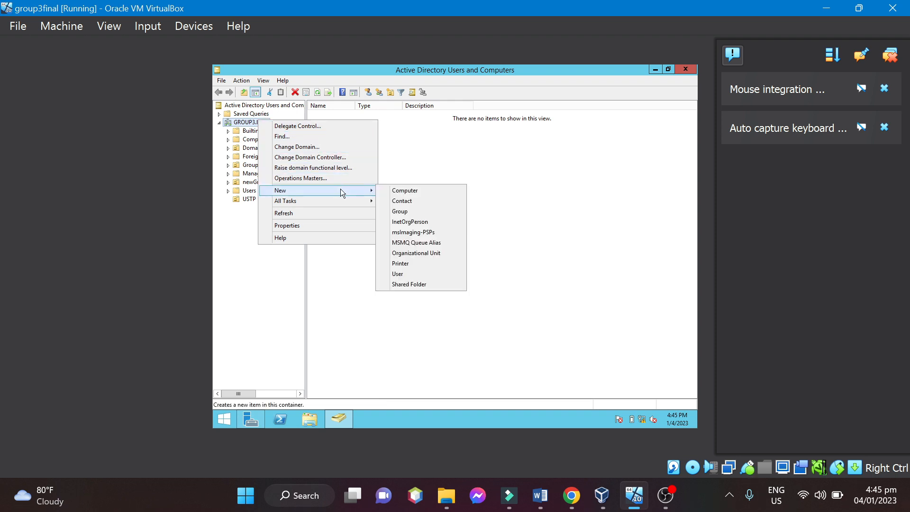
click(410, 253)
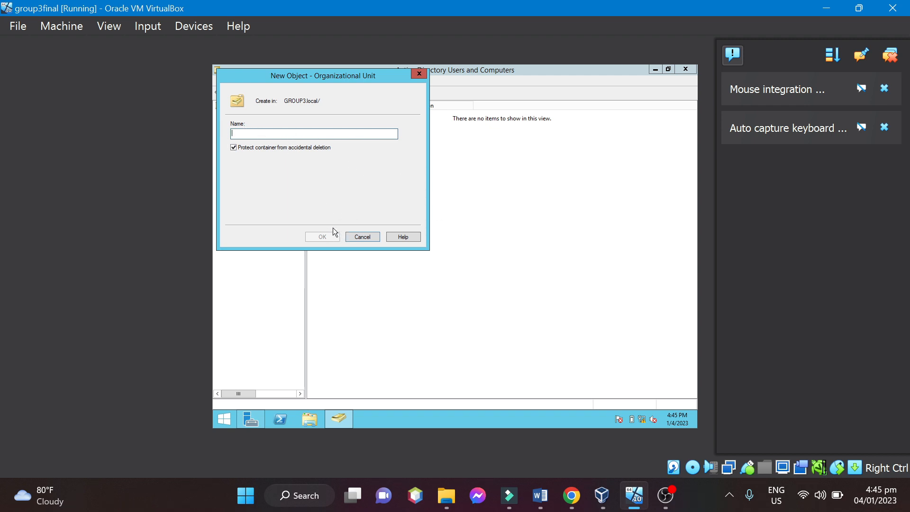
click(414, 73)
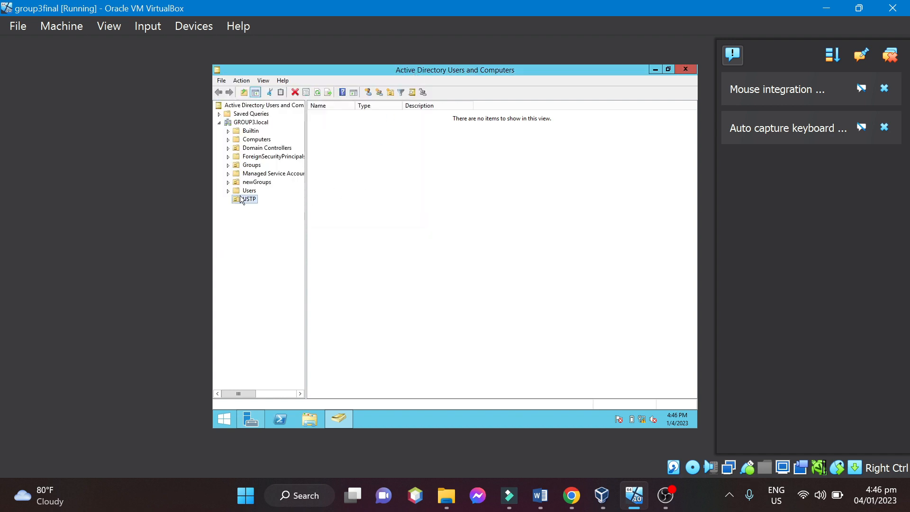
Create a global security group named ICTS in the USTP organizational unit.
click(422, 158)
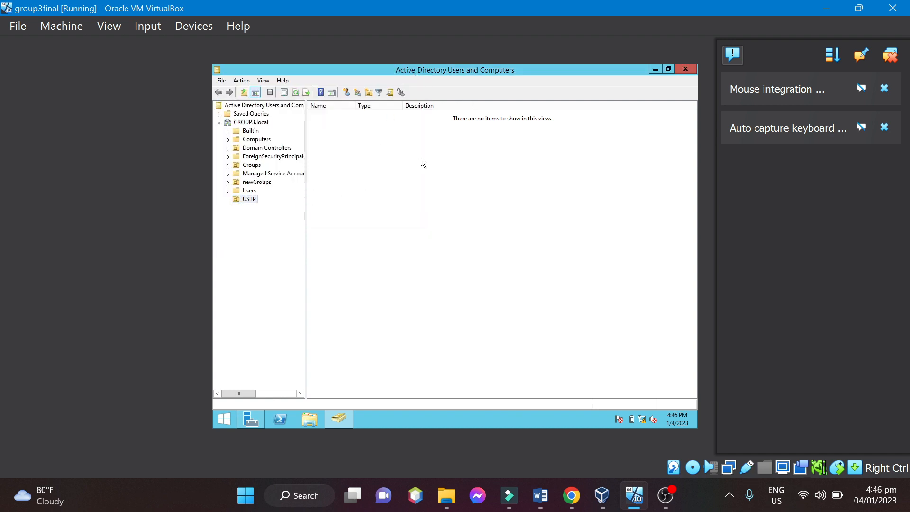
right_click(359, 135)
mouse_move(428, 167)
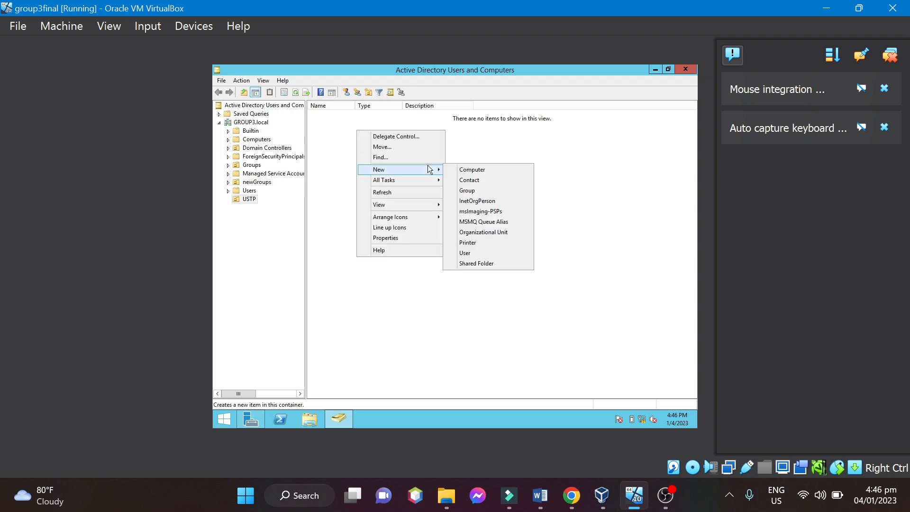
click(472, 193)
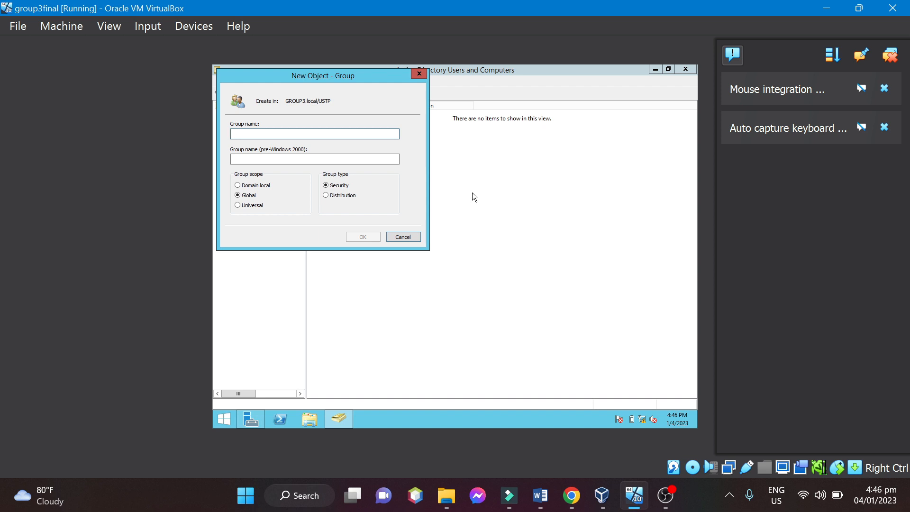
text(ICTS)
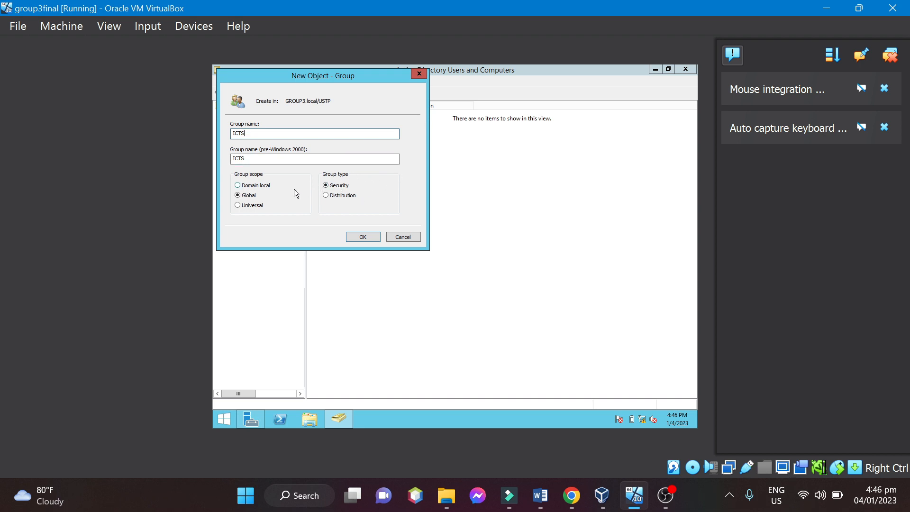
click(362, 236)
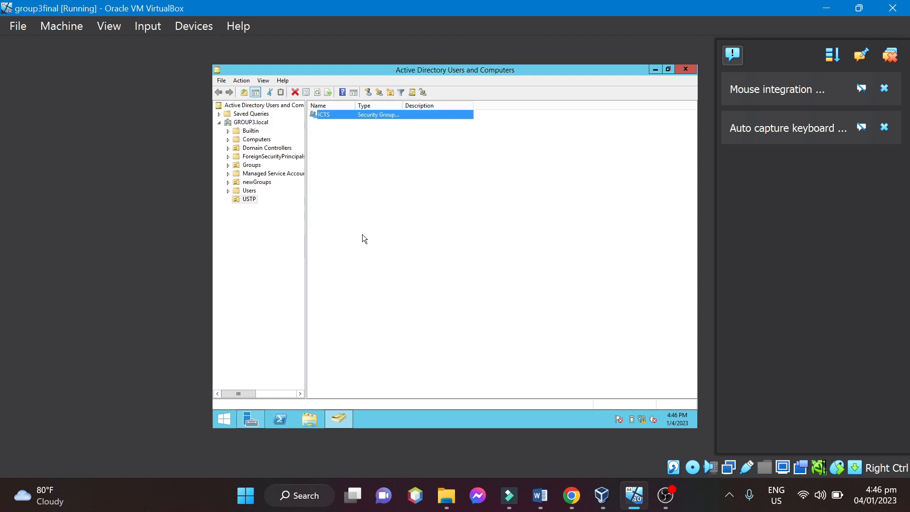
click(373, 178)
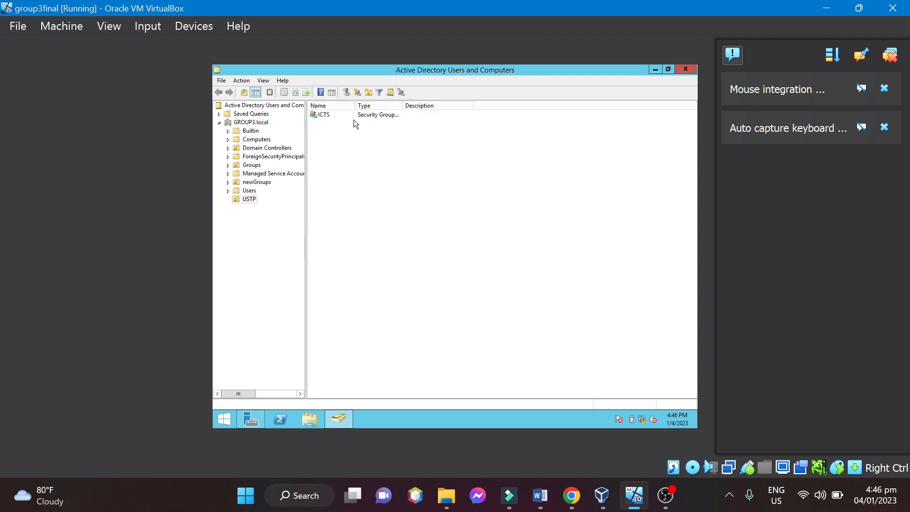
Create a global security group named Accounting in the USTP organizational unit.
right_click(372, 132)
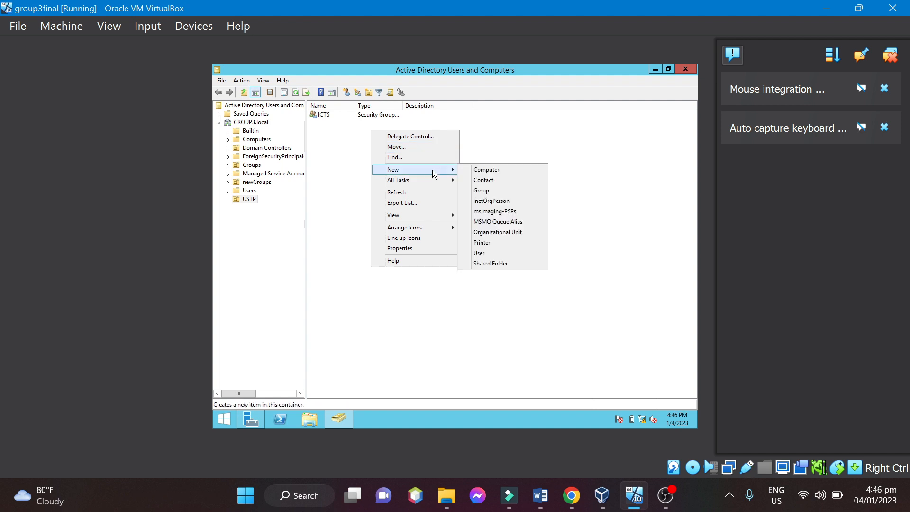
click(493, 192)
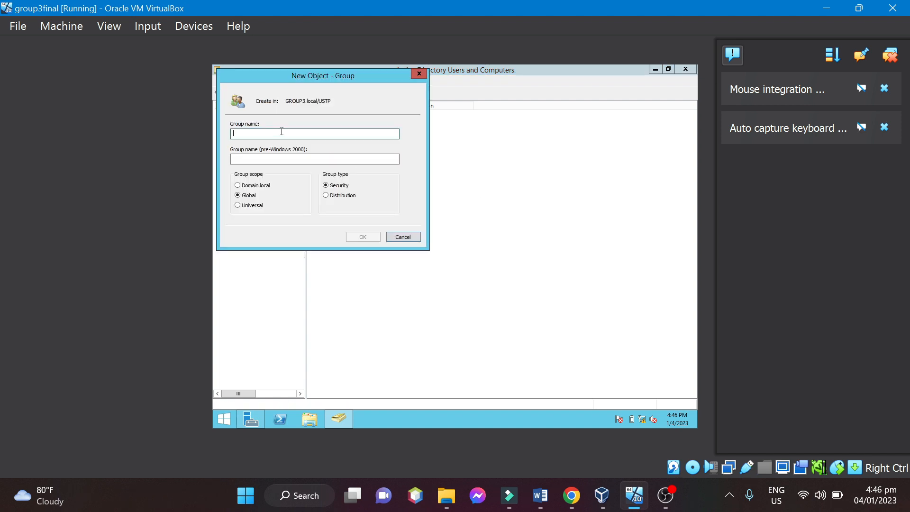
text(Accou)
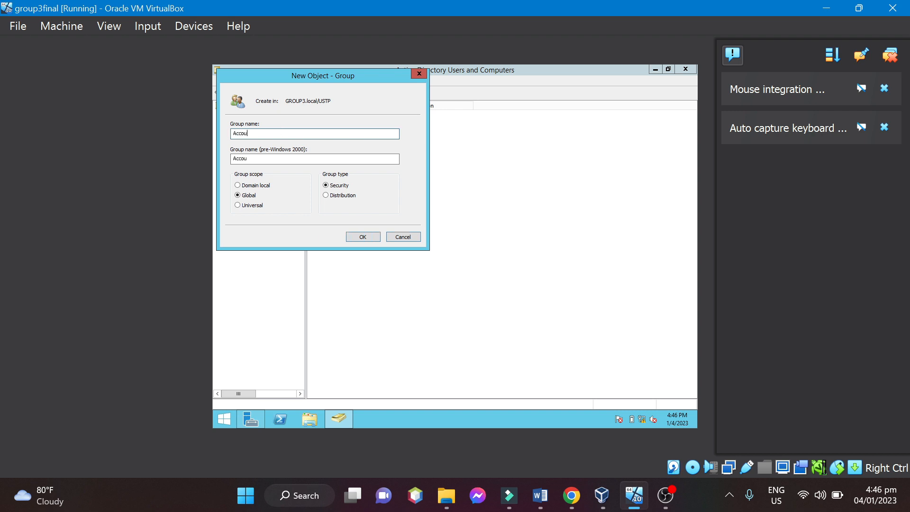
text(nting)
click(363, 237)
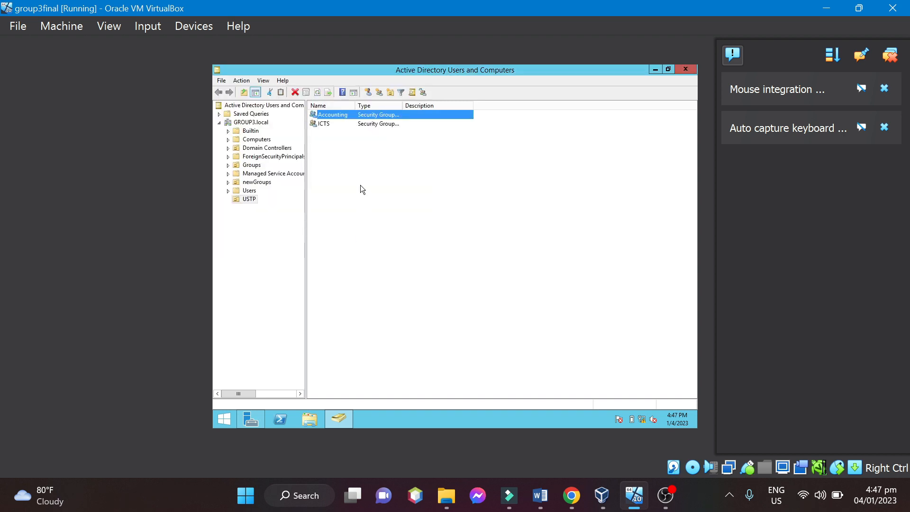
click(350, 143)
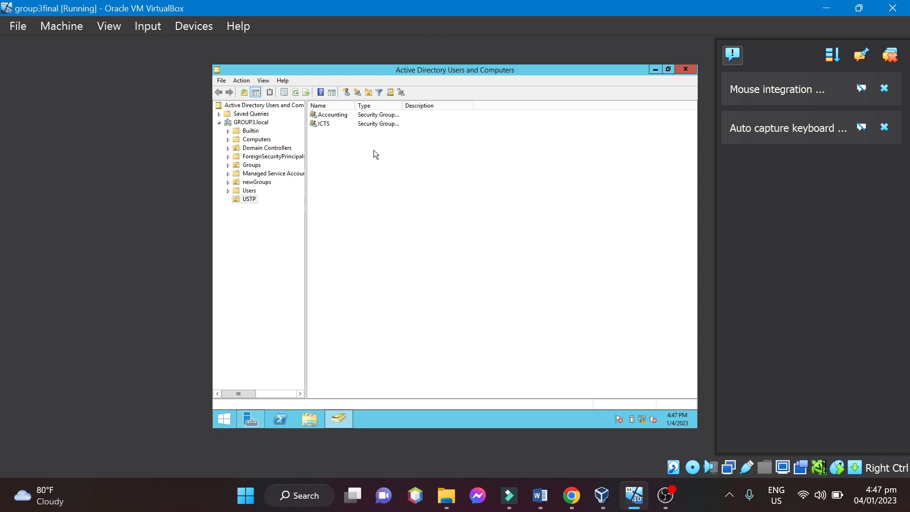
Create a global security group named HRMs in the USTP organizational unit.
right_click(374, 146)
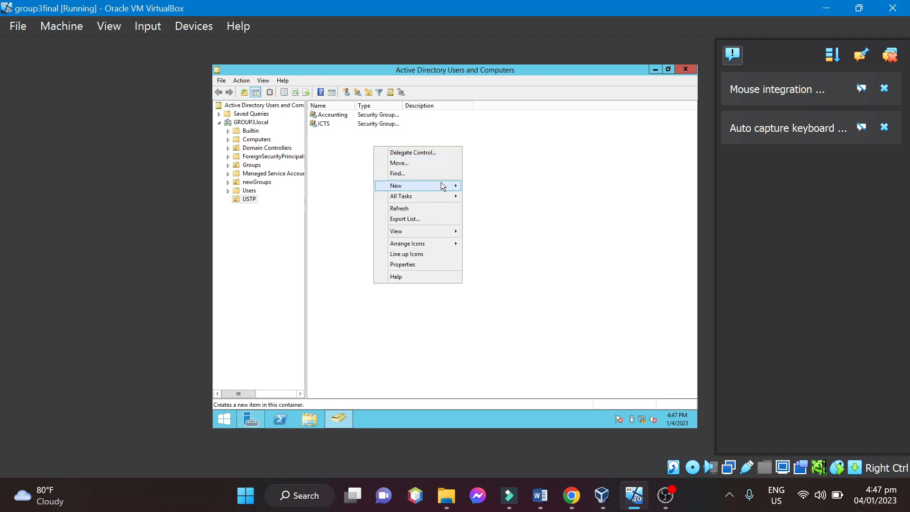
mouse_move(443, 186)
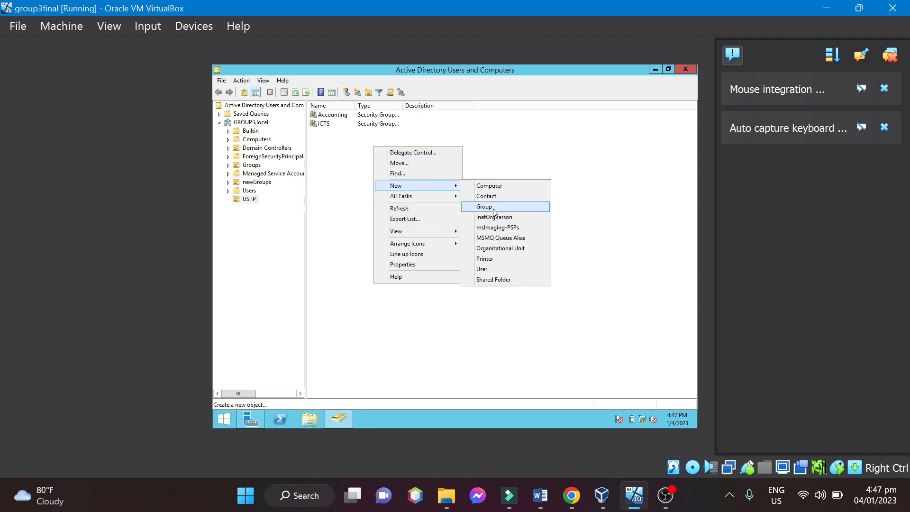
click(492, 207)
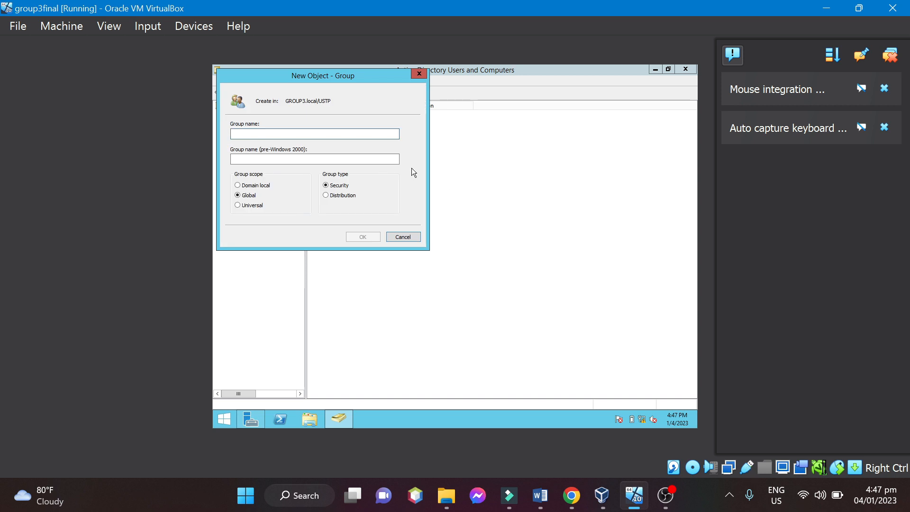
text(HRMs)
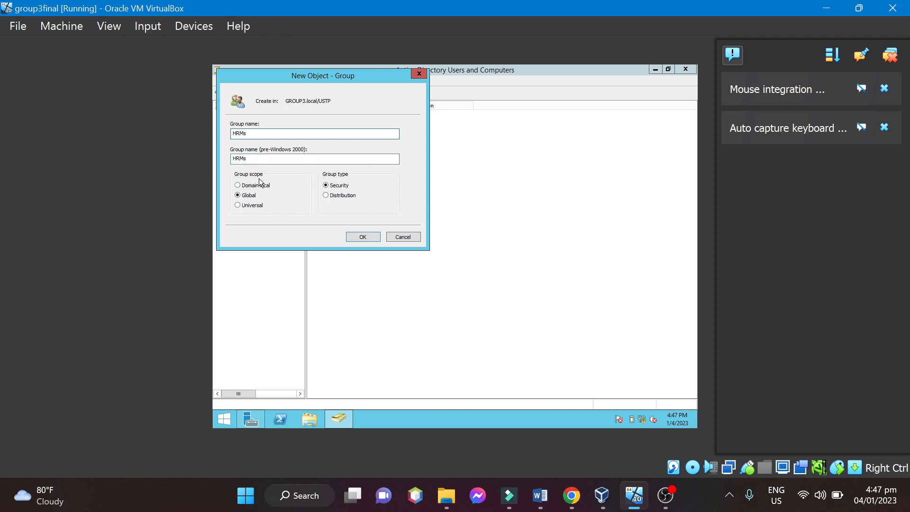
click(363, 238)
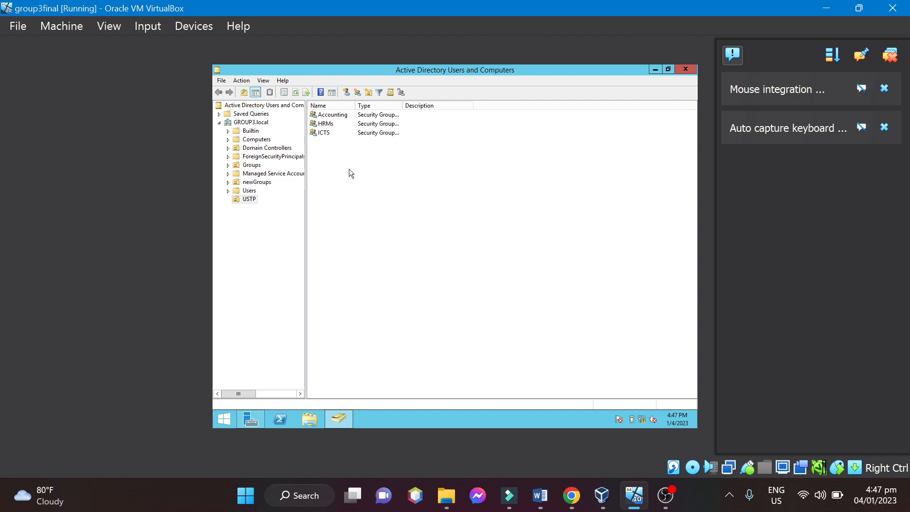
Start a new user in the USTP organizational unit, fill in the first name and logon name, and continue to the password settings.
right_click(371, 155)
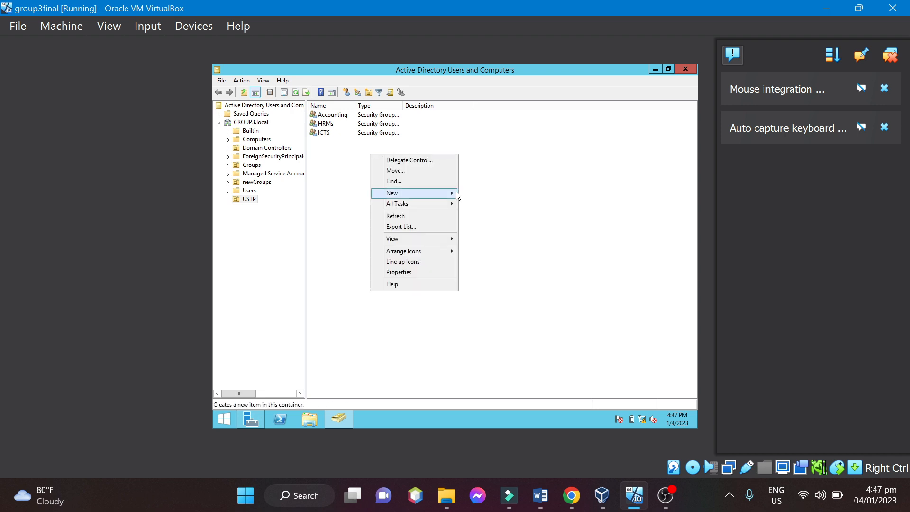
mouse_move(457, 192)
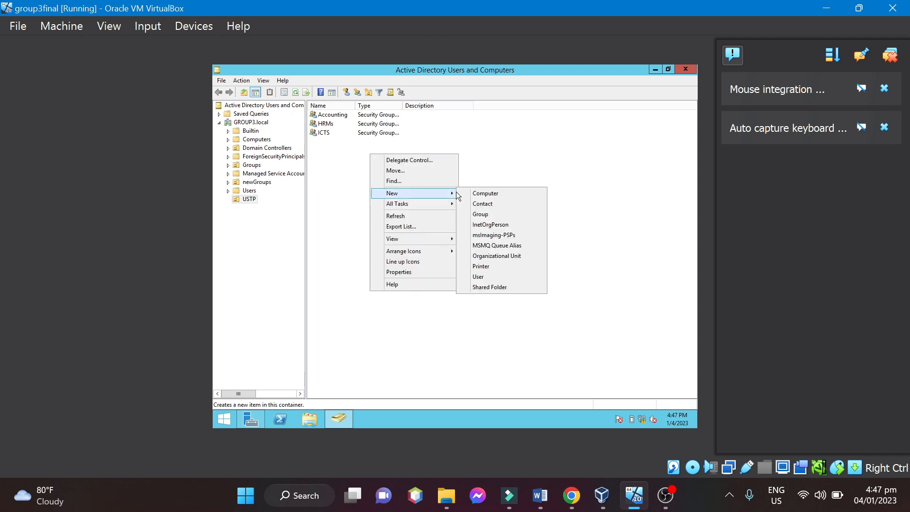
click(486, 278)
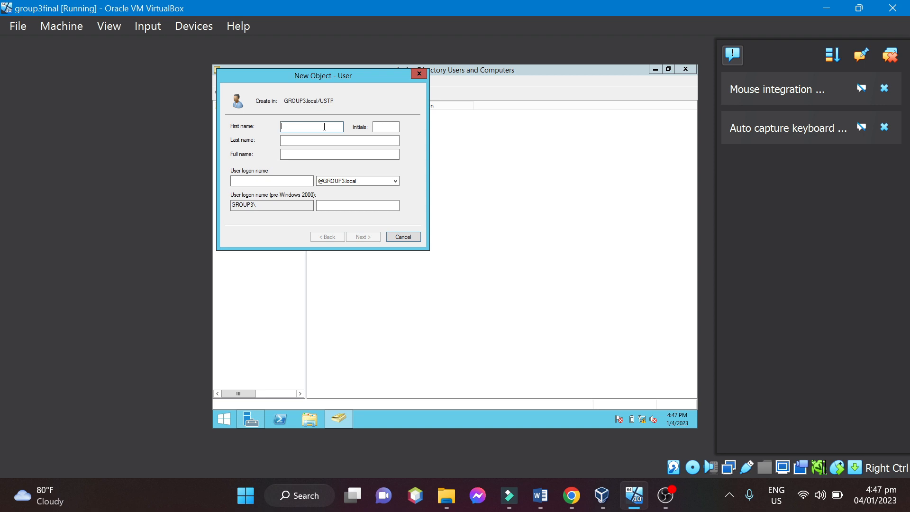
text(n)
click(256, 181)
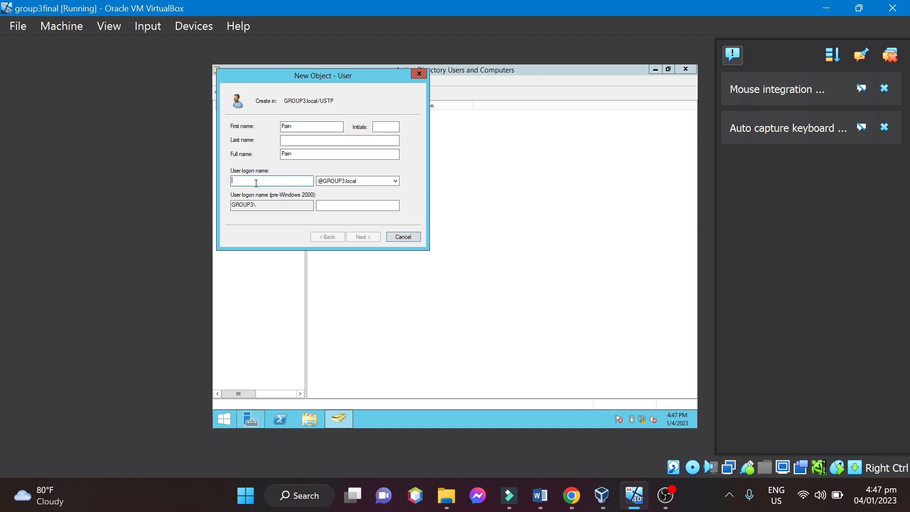
text(Pain)
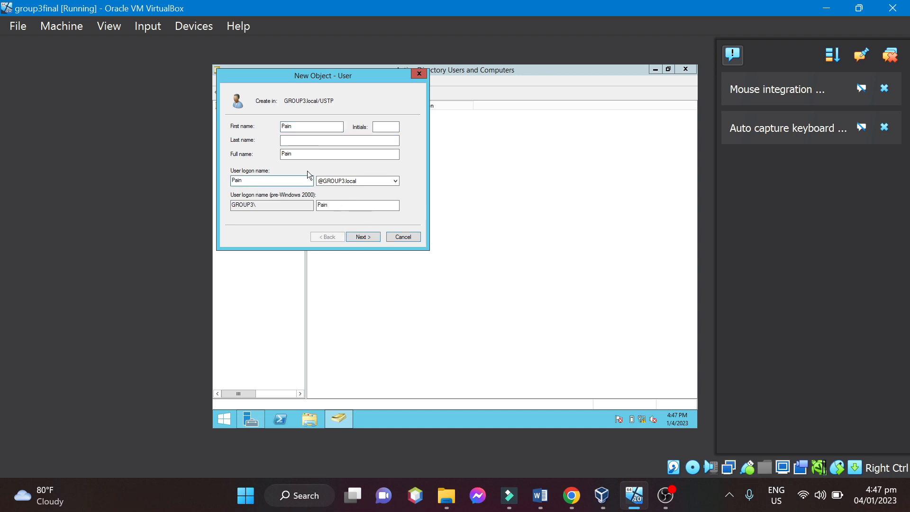
click(363, 237)
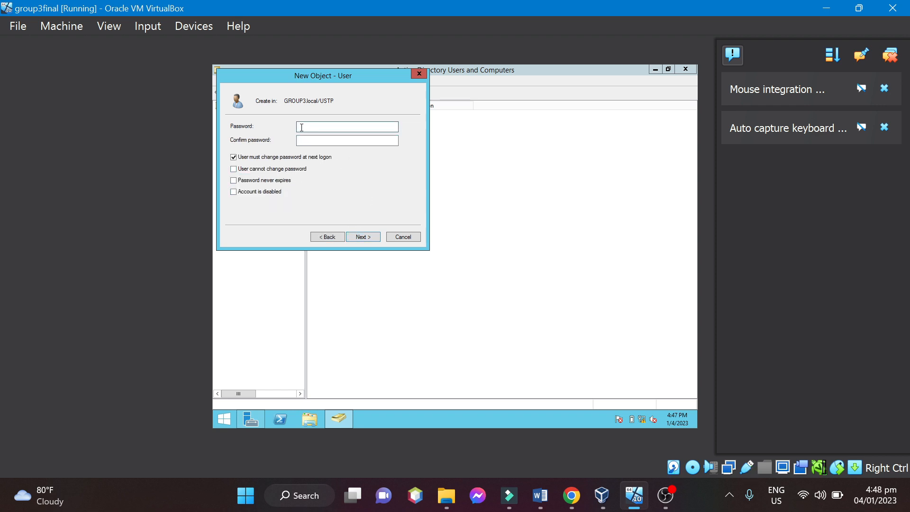
Enter and confirm the new user's password, keep the password change required at next logon, and finish creating the account.
text(••••••••••••••)
click(313, 141)
text(••••••••••)
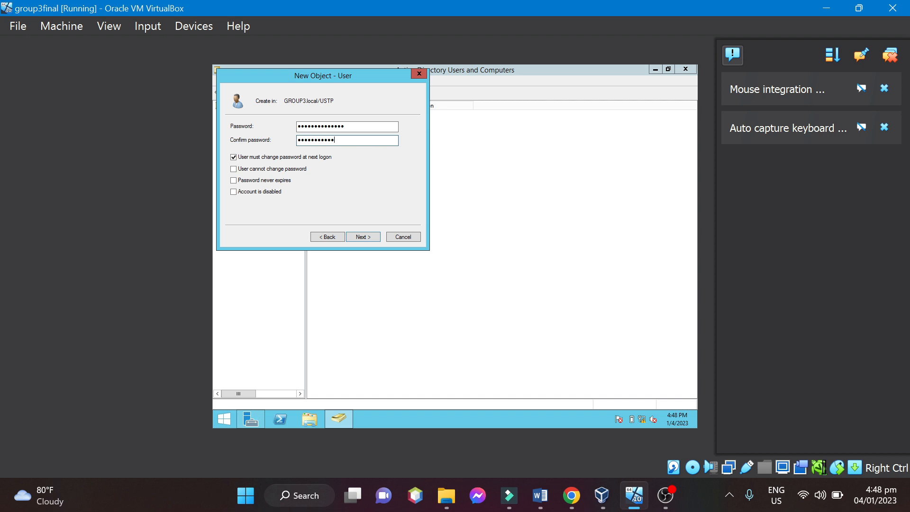
text(••)
click(362, 237)
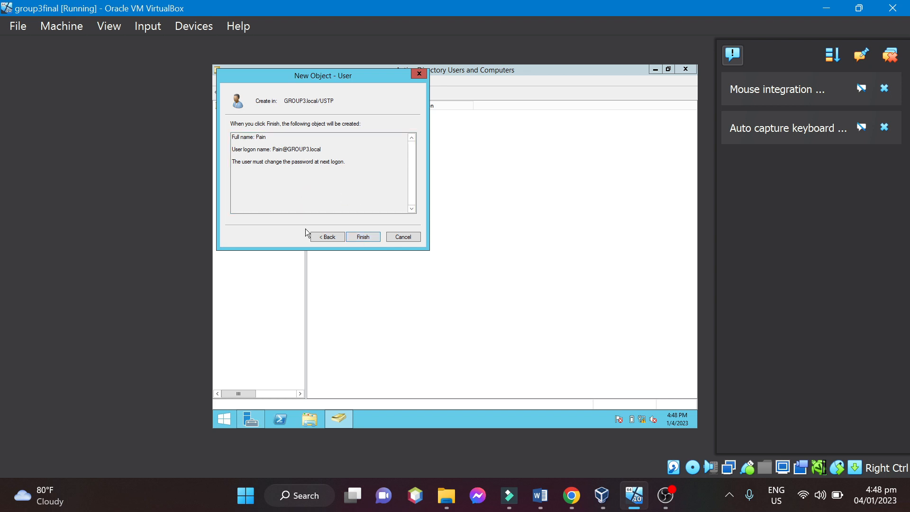
click(373, 238)
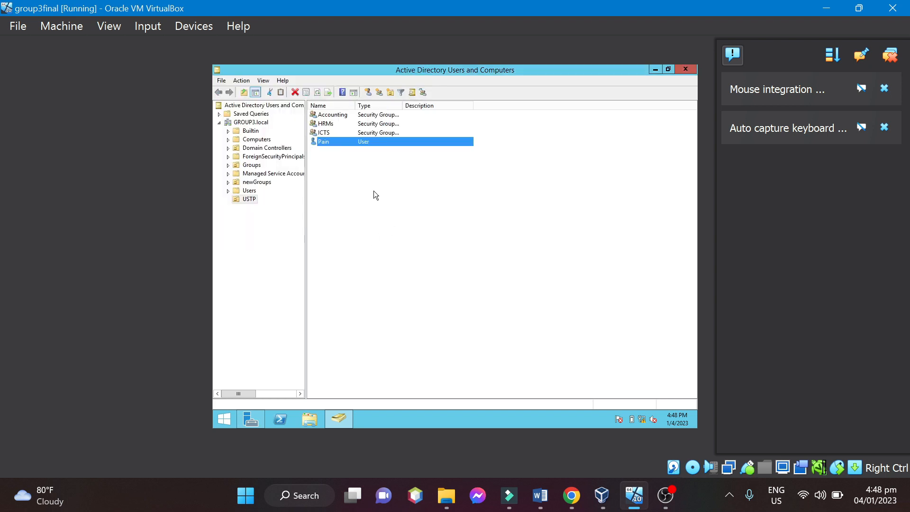
click(404, 208)
Start a second user in USTP, fill in that user's first name and logon name, and continue to the password settings.
right_click(365, 164)
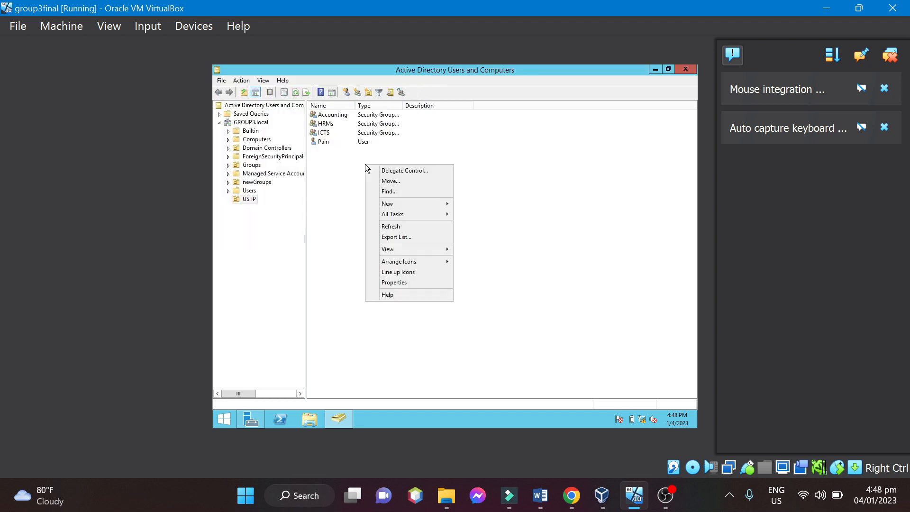
mouse_move(426, 207)
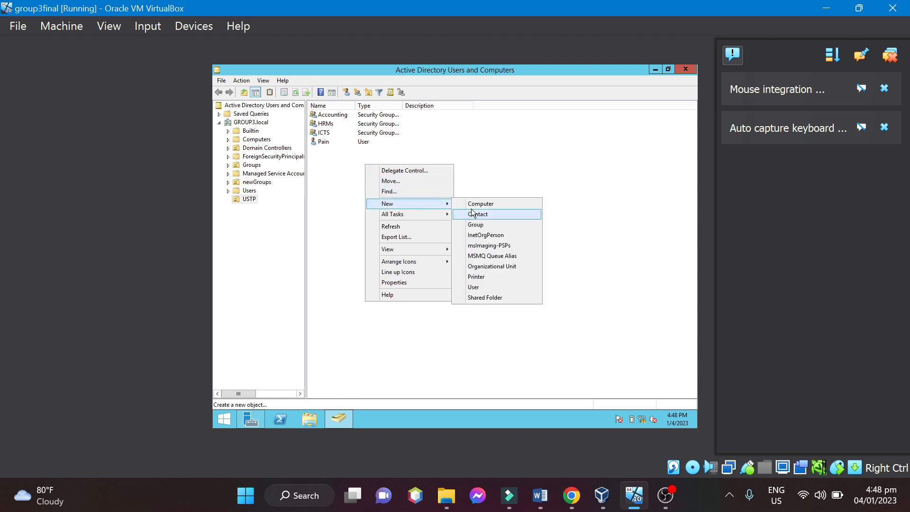
click(479, 287)
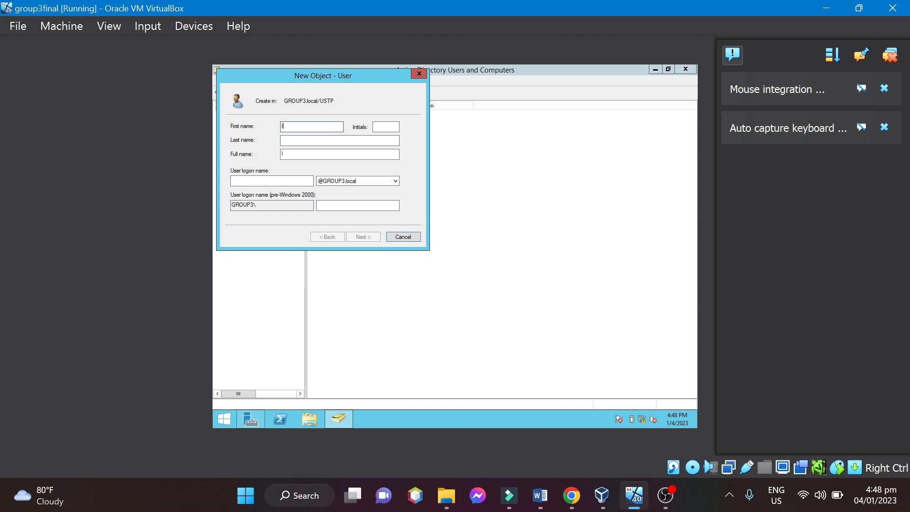
text(chi)
click(266, 183)
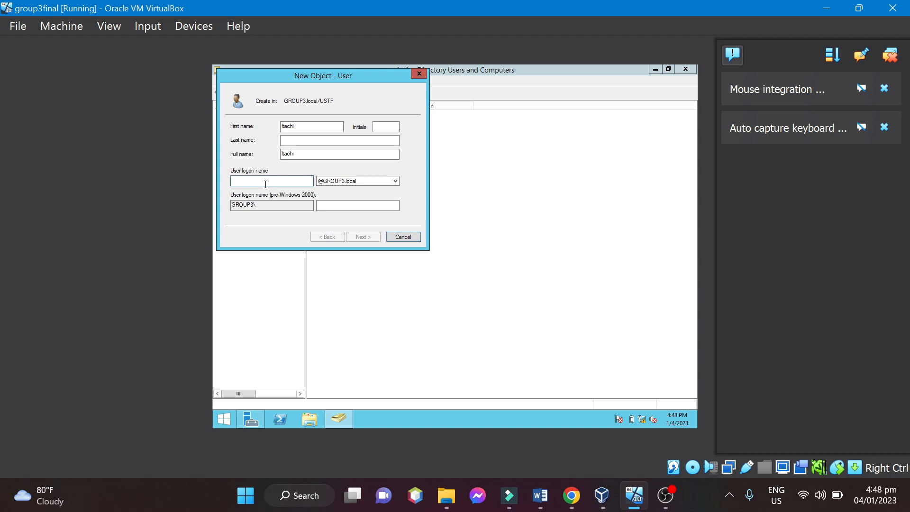
text(Itachi)
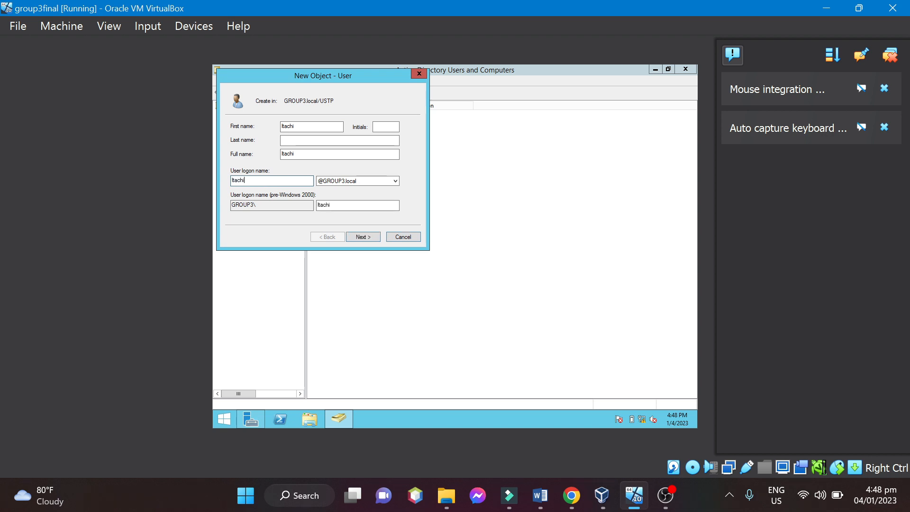
click(374, 239)
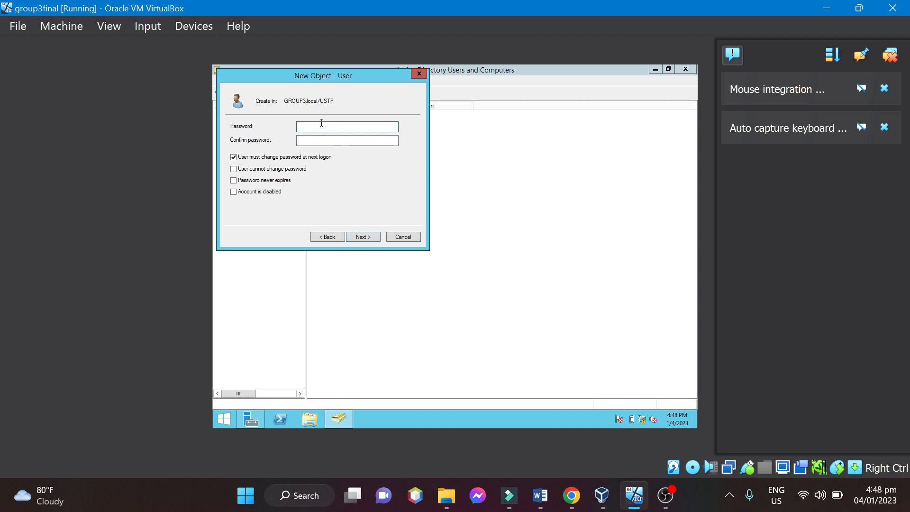
Enter and confirm the second user's password, keep the password change required at next logon, and finish creating the account.
text(••••••••••••••)
click(322, 141)
text(••••••)
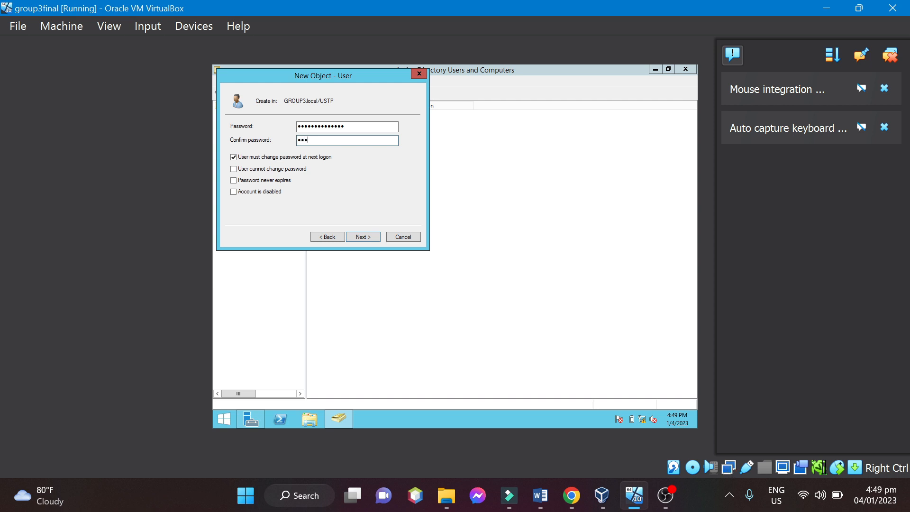
text(••••••••)
click(363, 237)
click(363, 237)
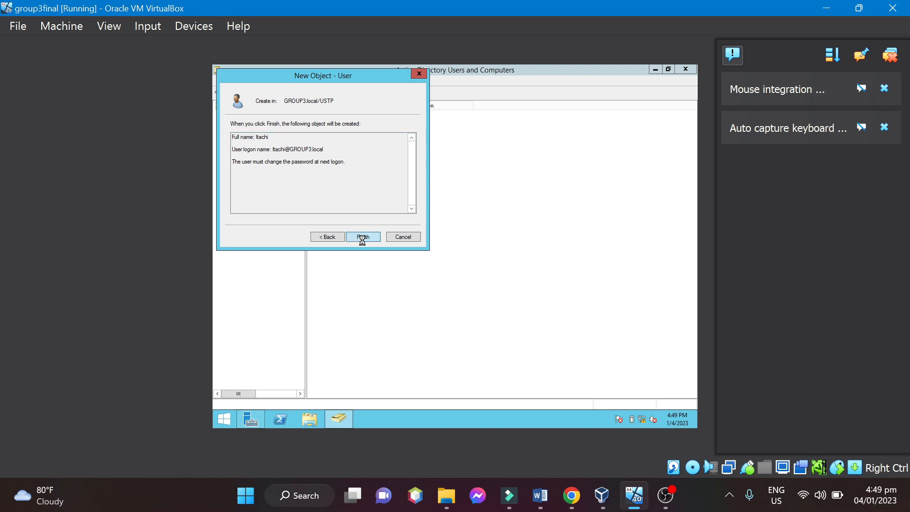
click(362, 210)
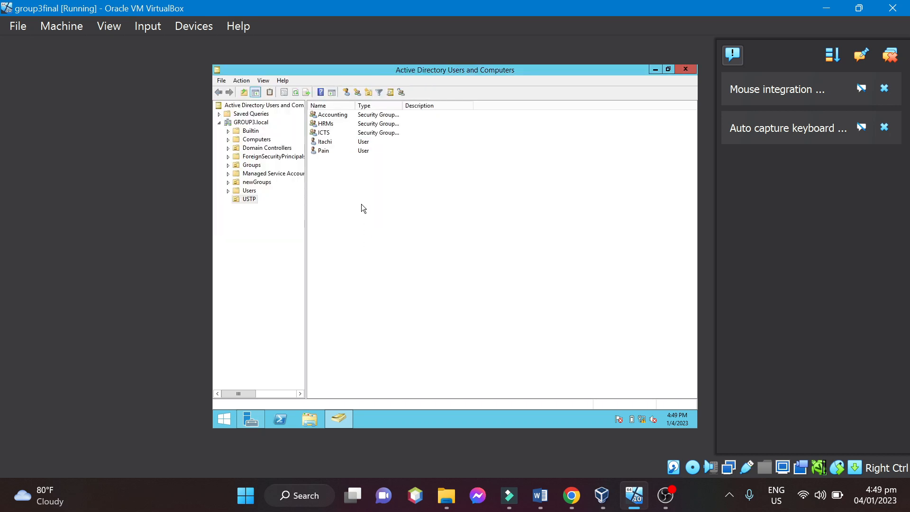
Start a third user in the USTP organizational unit, fill in the first name and matching logon name, and continue to the password settings.
right_click(363, 208)
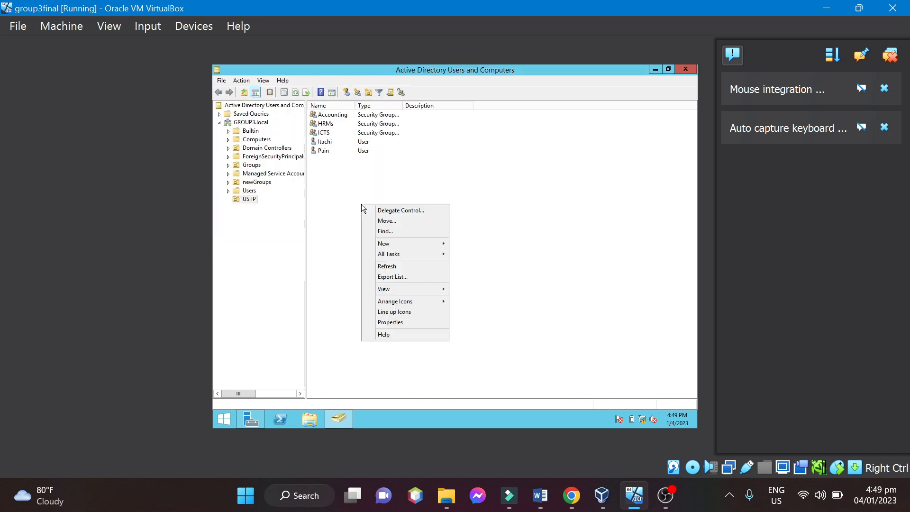
mouse_move(422, 243)
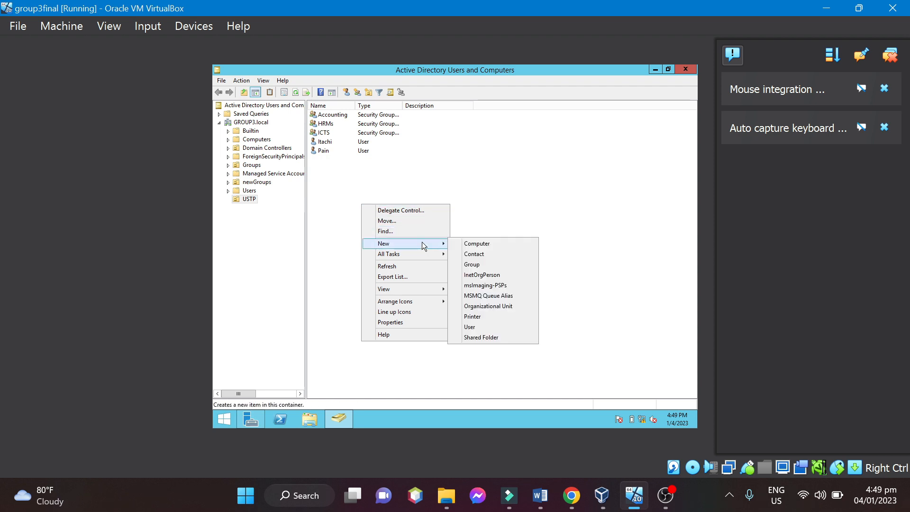
click(483, 326)
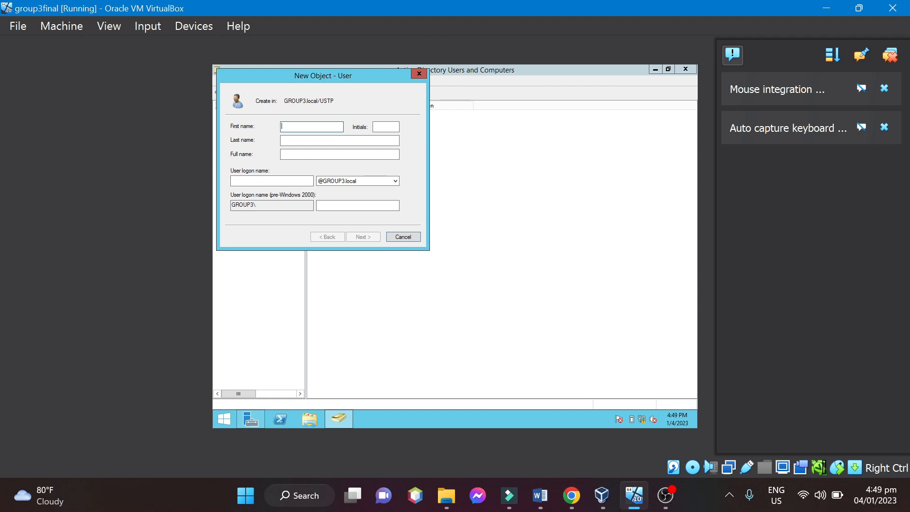
text(Orochimaru)
click(246, 179)
text(Oro)
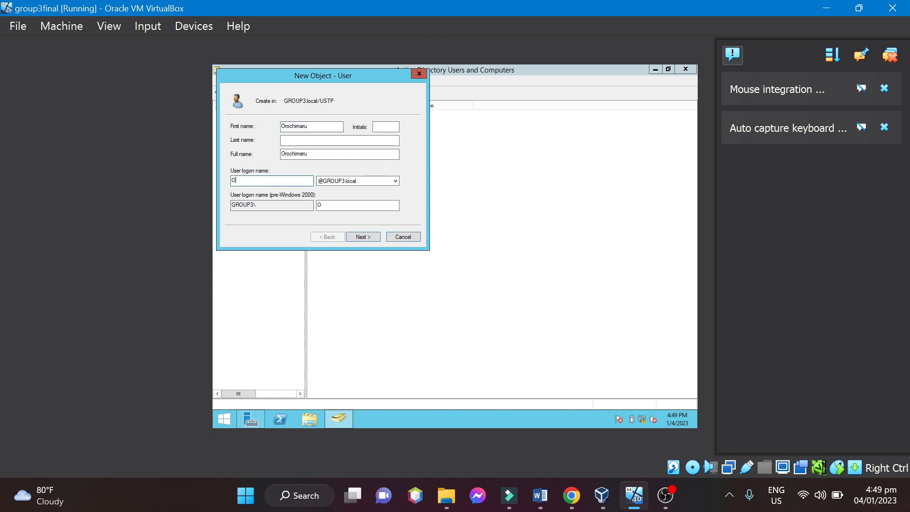
text(chimaru)
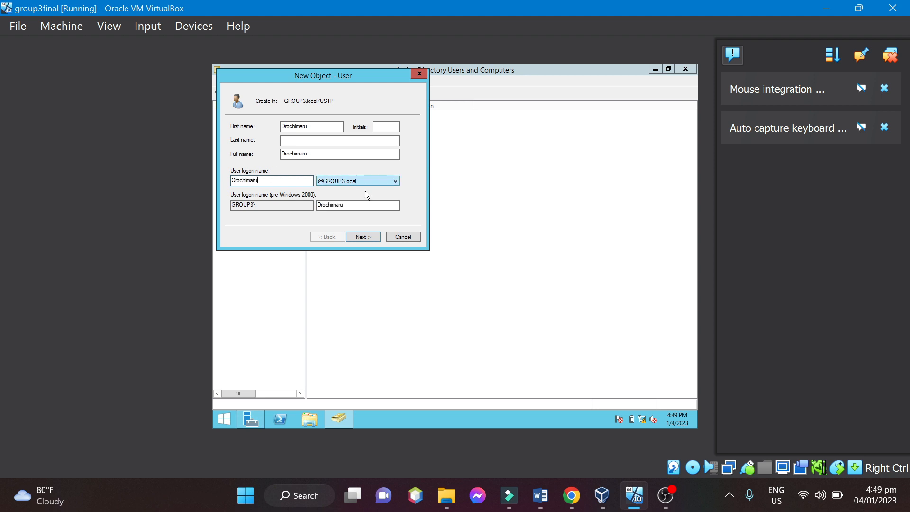
click(366, 233)
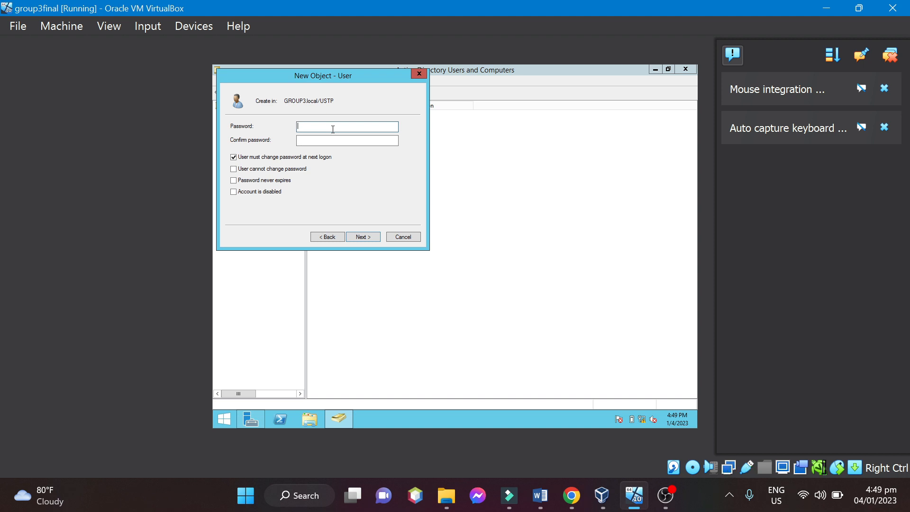
Enter and confirm the third user's password, keep the password change required at next logon, and finish creating the account.
text(••••••••••••)
click(323, 141)
text(••••••••••••••)
click(368, 243)
click(365, 239)
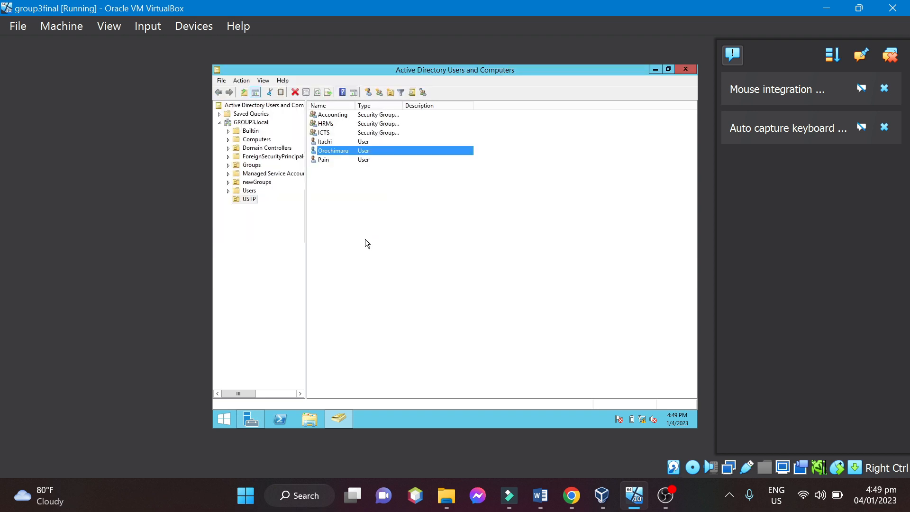
Start a fourth user in the USTP organizational unit, fill in the first name and matching logon name, and continue to the password settings.
click(372, 179)
right_click(372, 177)
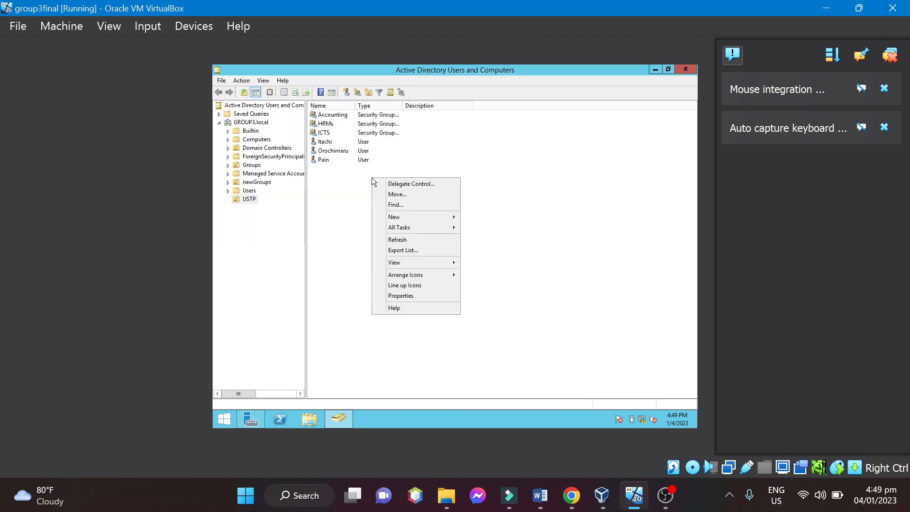
mouse_move(413, 217)
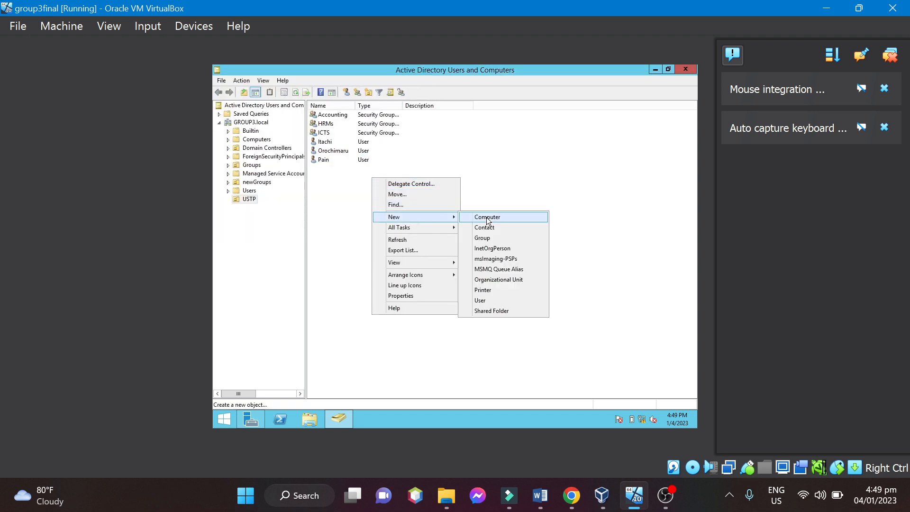
click(484, 301)
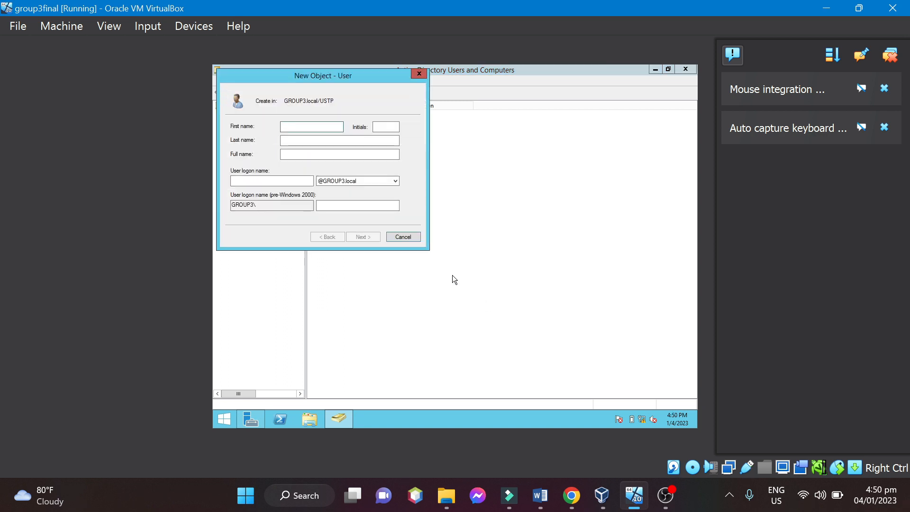
text(Kisame)
click(290, 182)
text(Kisame)
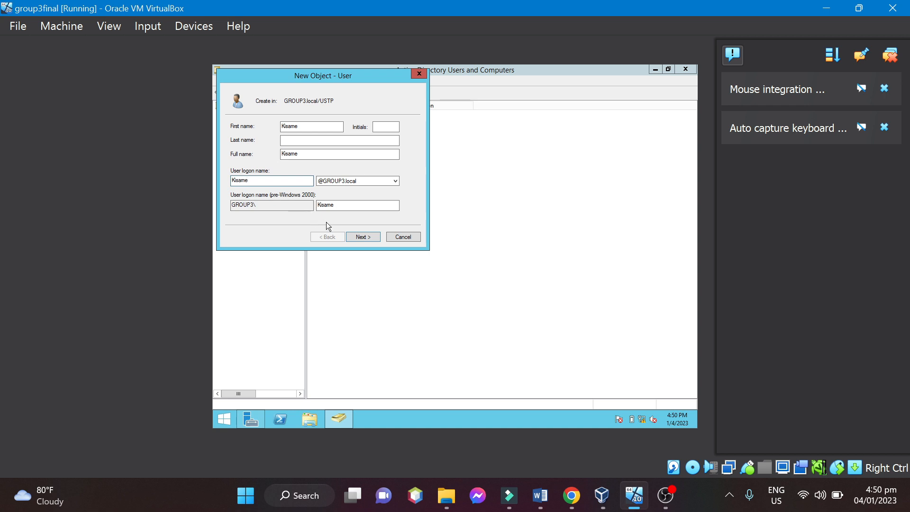
click(366, 237)
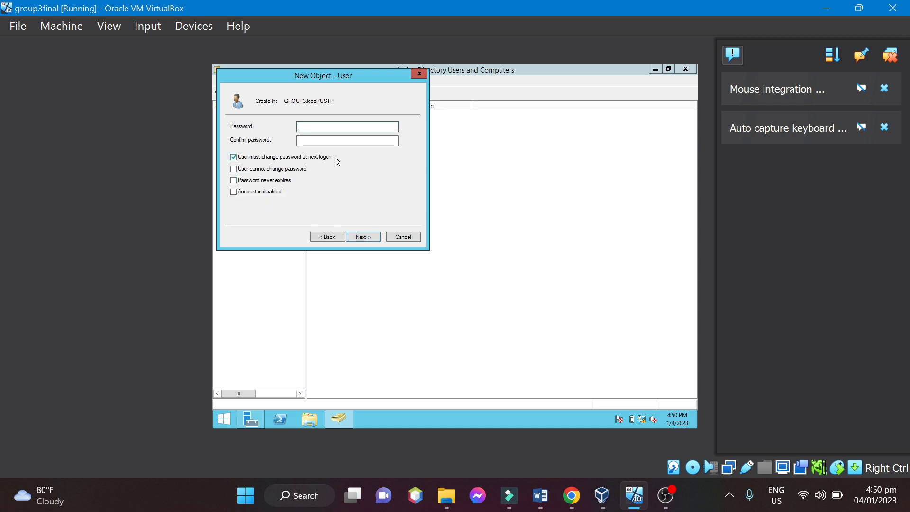
Enter and confirm the fourth user's password, keep the password change required at next logon, and finish creating the account.
text(•••••••••••••)
click(331, 141)
text(••••••••••••••)
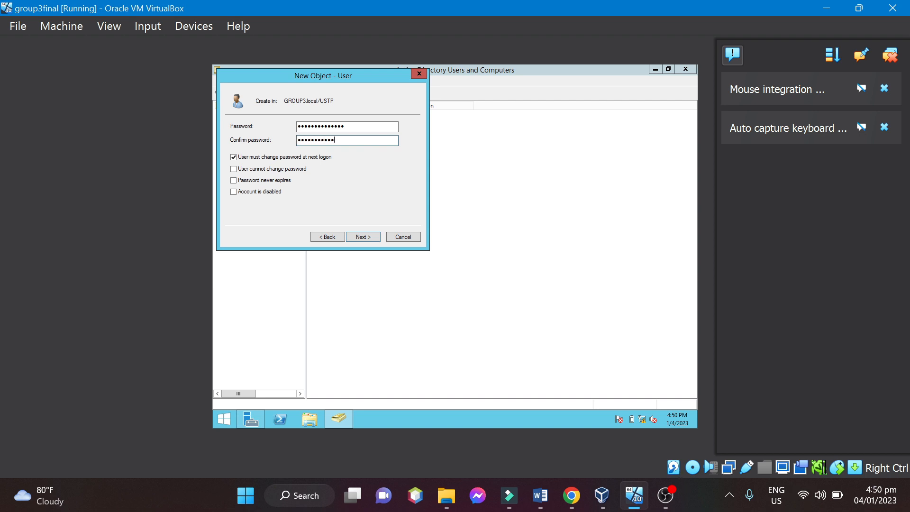
click(370, 232)
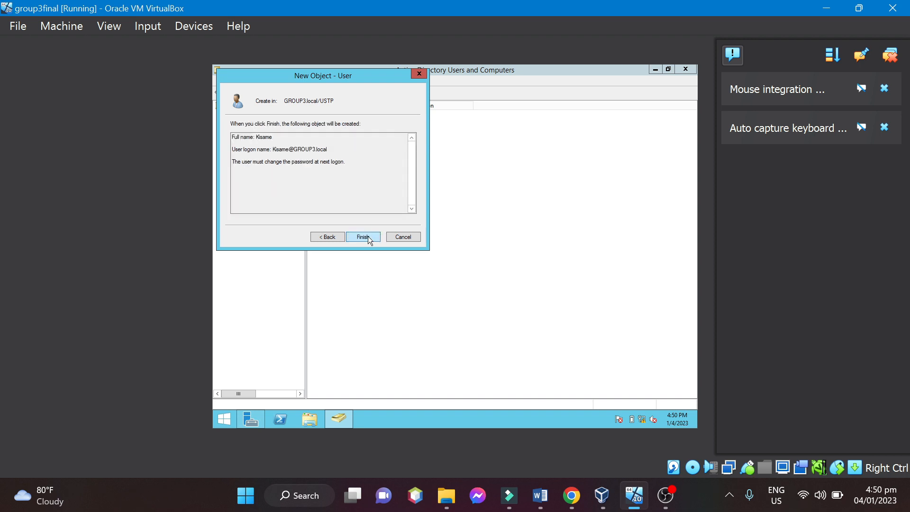
click(367, 236)
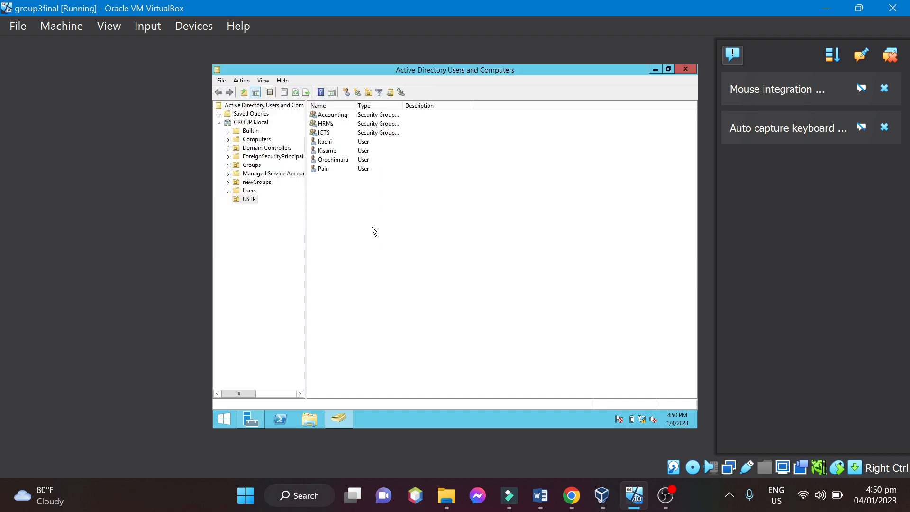
Start a fifth user in the USTP organizational unit, fill in the first name and matching logon name, and continue to the password settings.
right_click(360, 197)
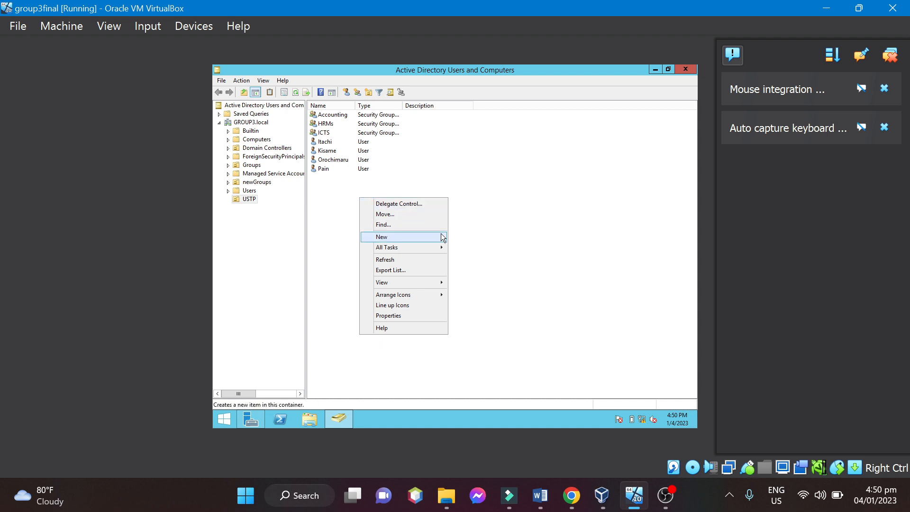
mouse_move(433, 239)
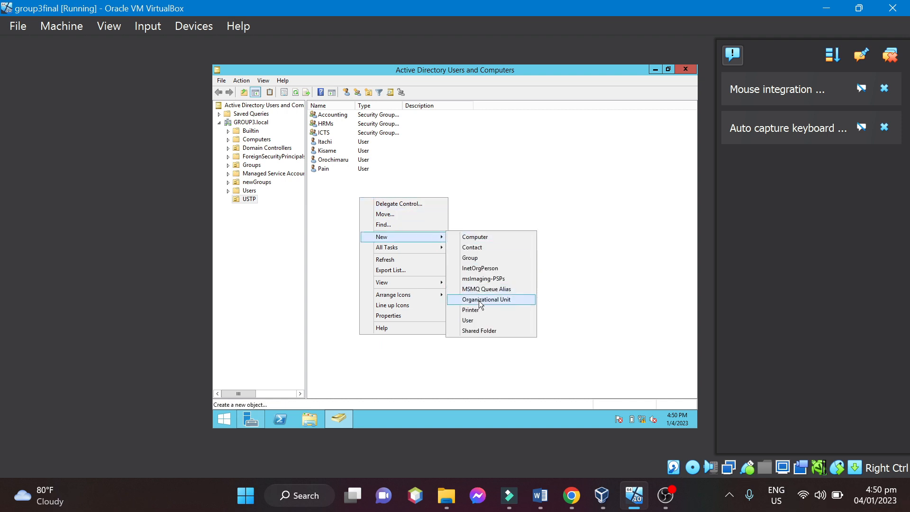
click(469, 321)
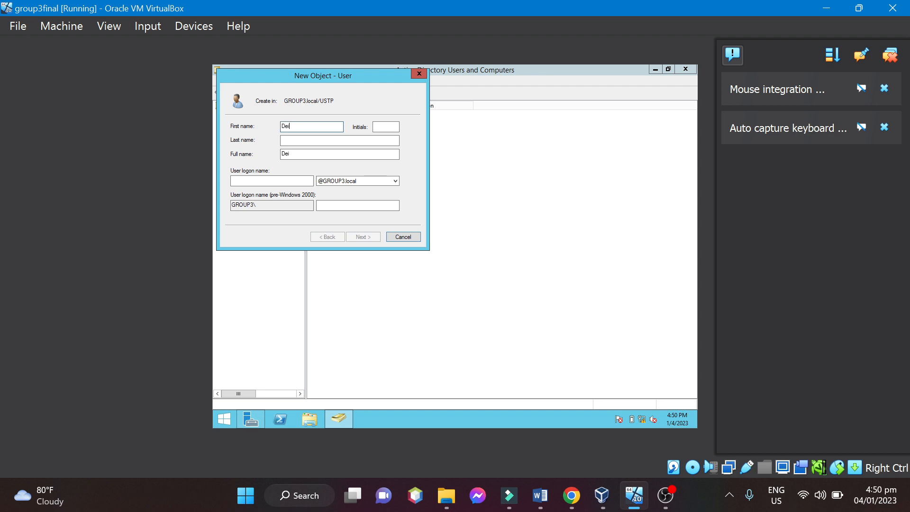
text(Deidara)
click(284, 181)
text(Deida)
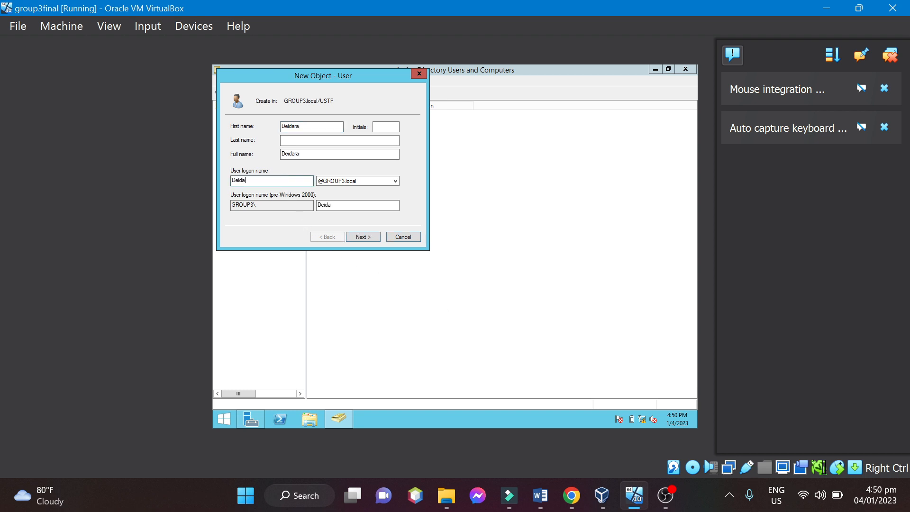
text(ra)
click(362, 236)
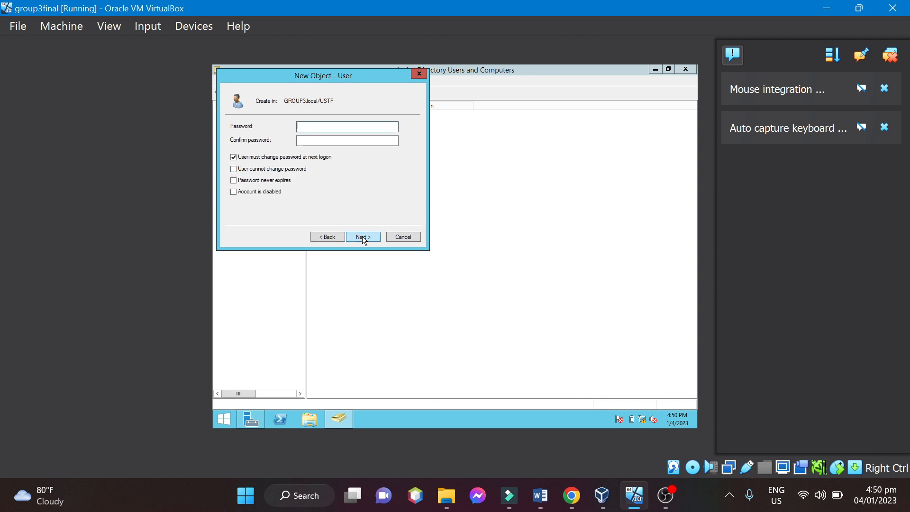
Enter and confirm the fifth user's password, keep the password change required at next logon, and finish creating the account.
text(P••••••••••••)
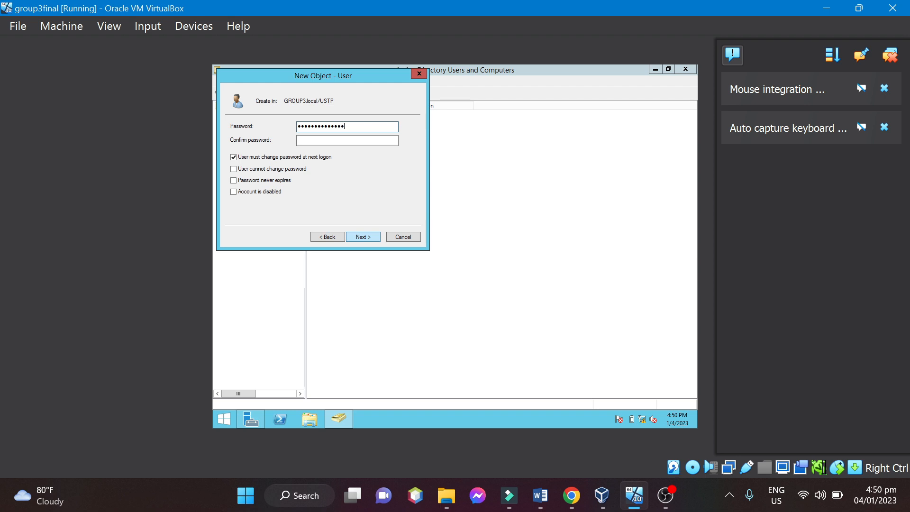
click(368, 142)
text(•••••••••)
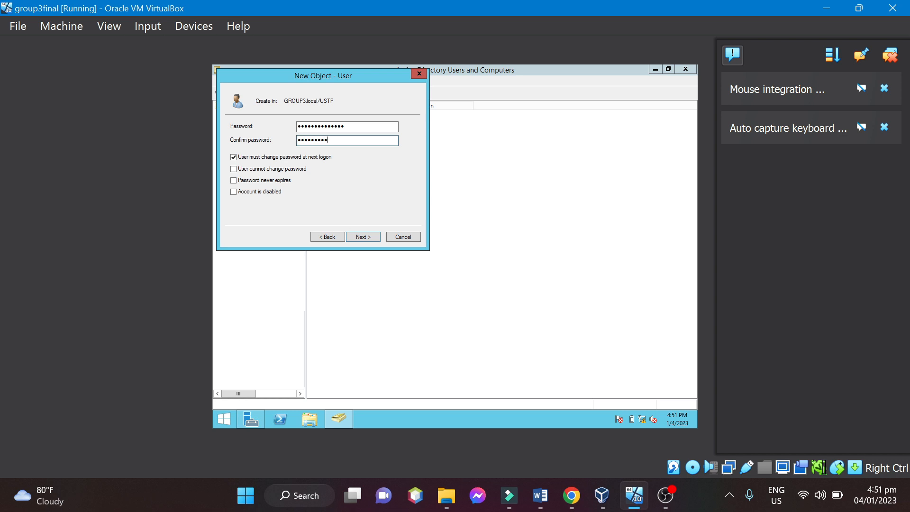
text(••••••)
click(359, 238)
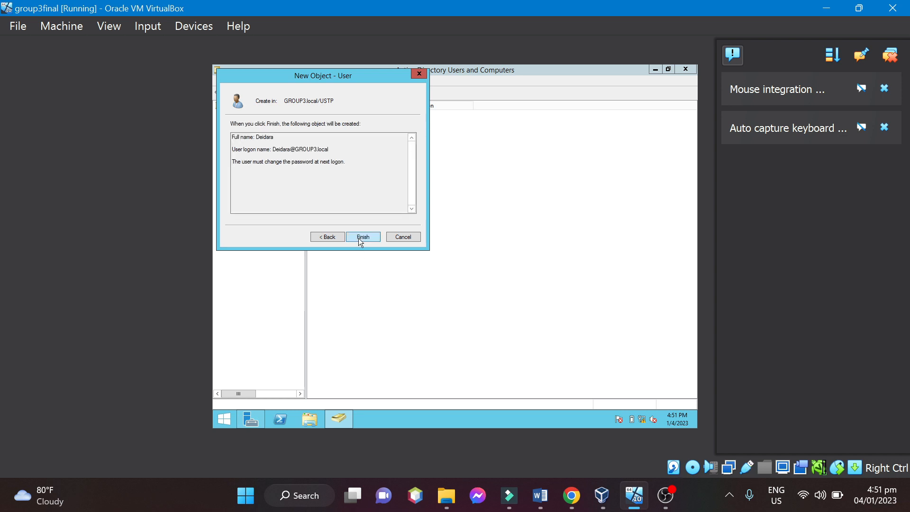
click(361, 238)
click(358, 238)
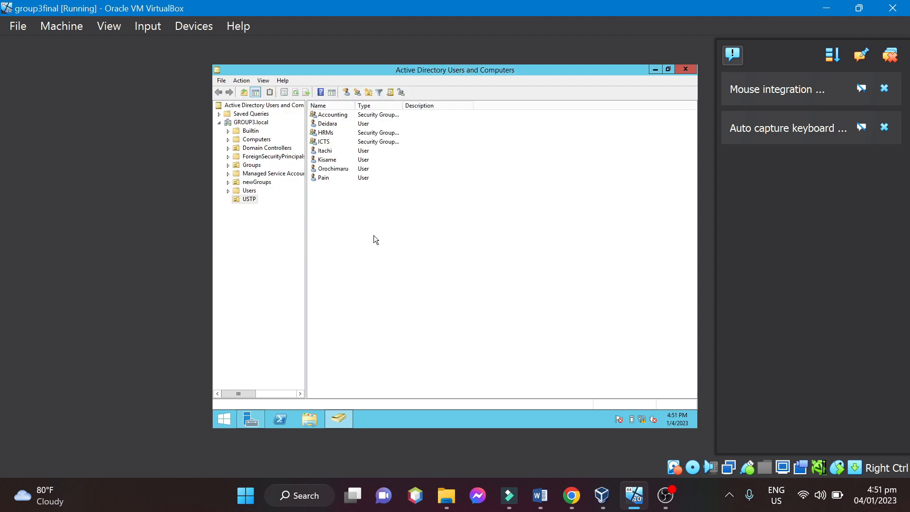
Start a sixth user in the USTP organizational unit, fill in the first name and matching logon name, and continue to the password settings.
right_click(396, 225)
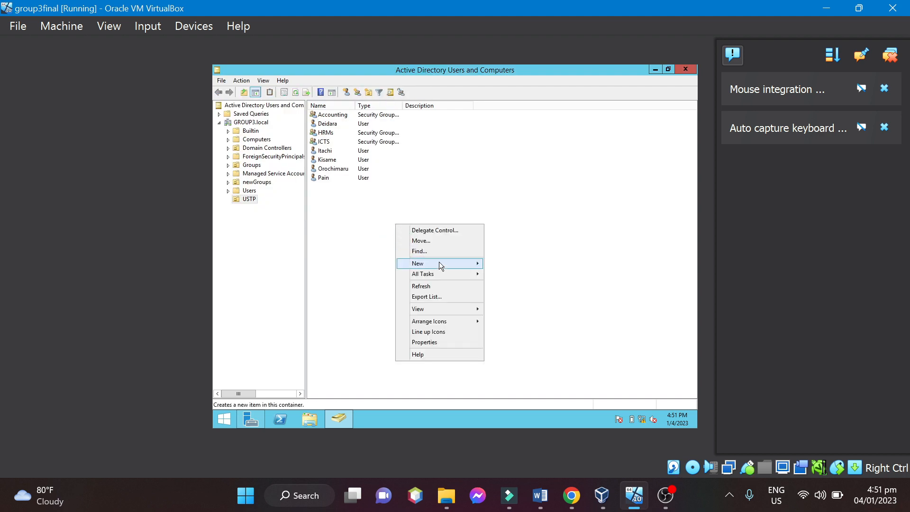
mouse_move(448, 264)
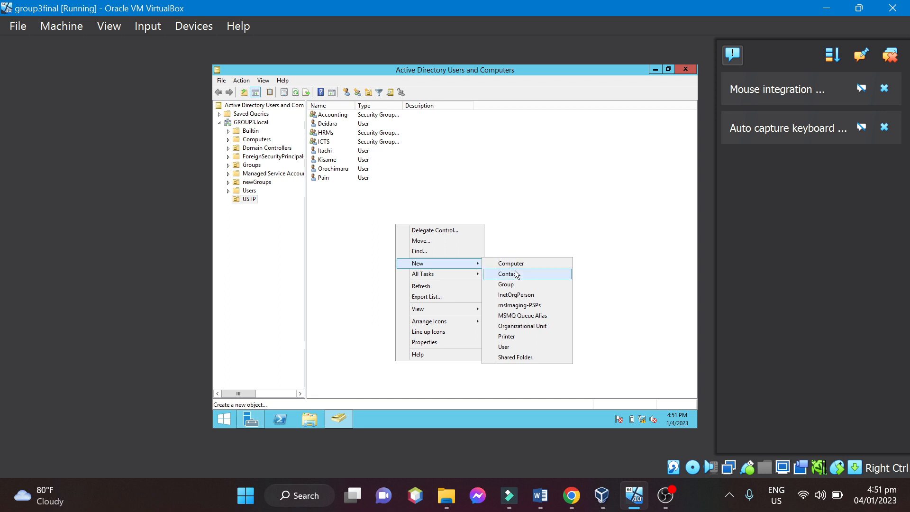
click(514, 350)
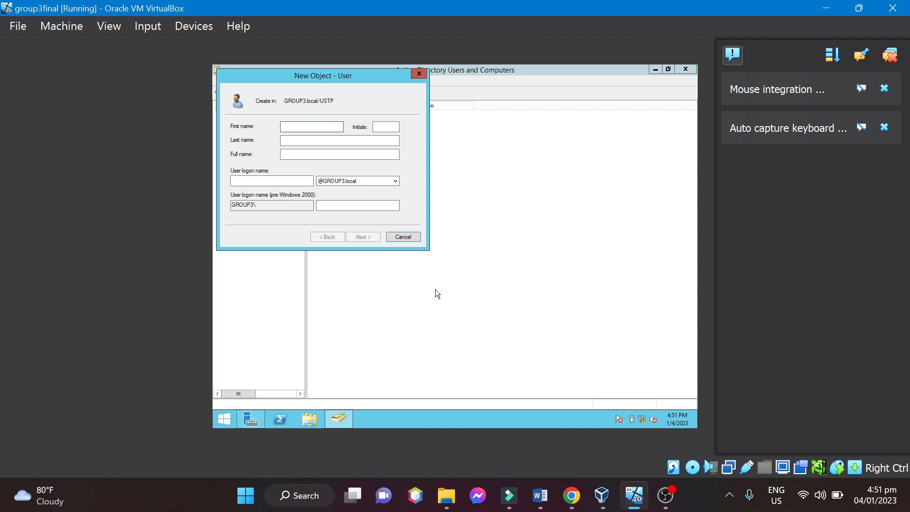
text(Gon)
click(279, 182)
text(Go)
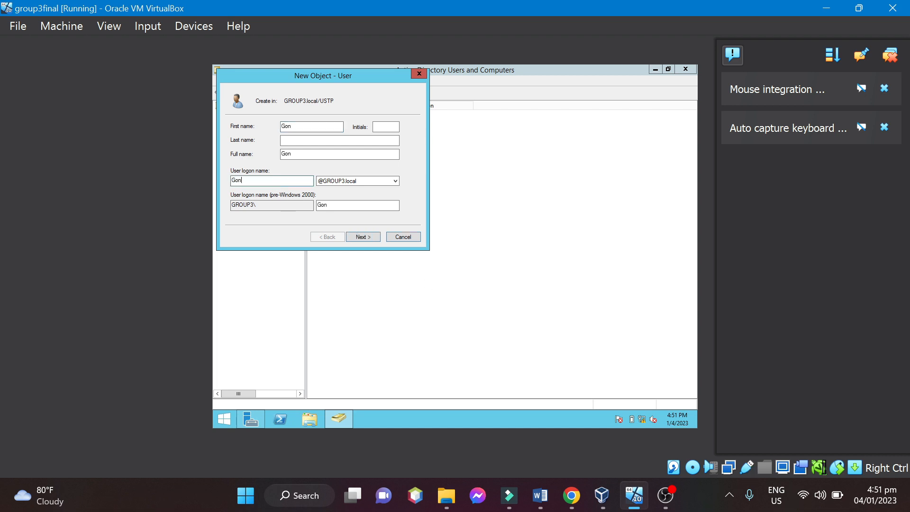
text(n)
click(369, 237)
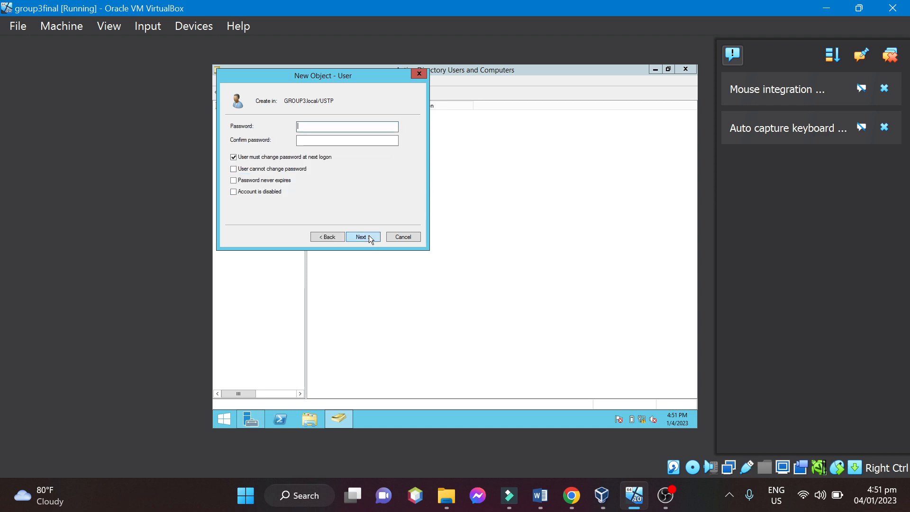
Enter and confirm the sixth user's password, keep the password change required at next logon, and finish creating the account.
text(•••••)
text(11)
click(318, 140)
text(Password12)
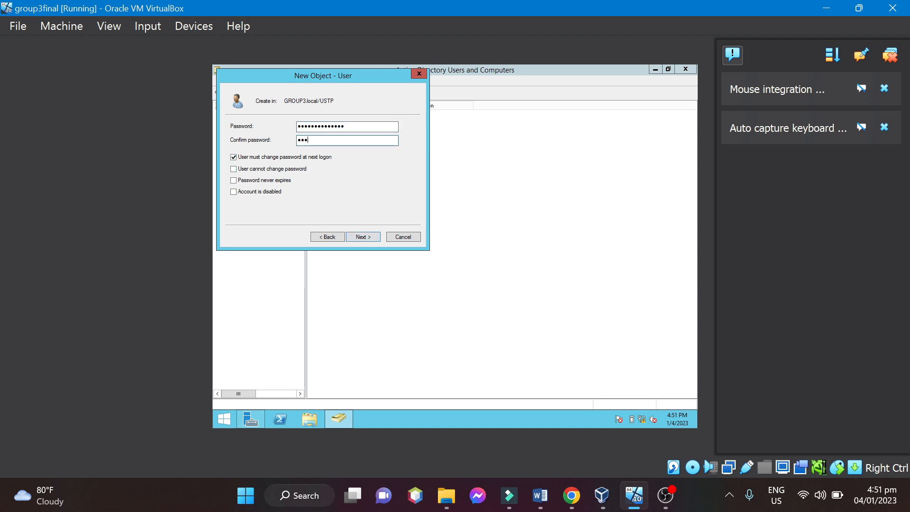
text(1111)
click(359, 241)
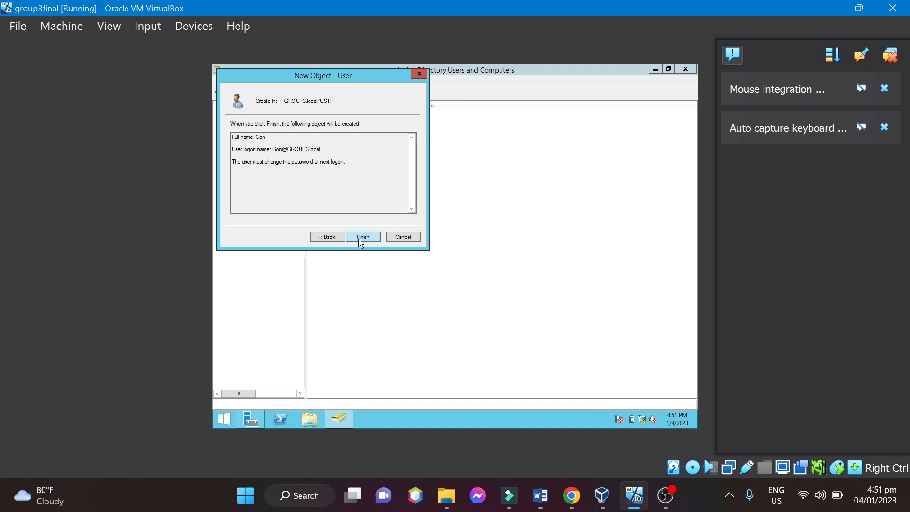
click(359, 241)
click(364, 244)
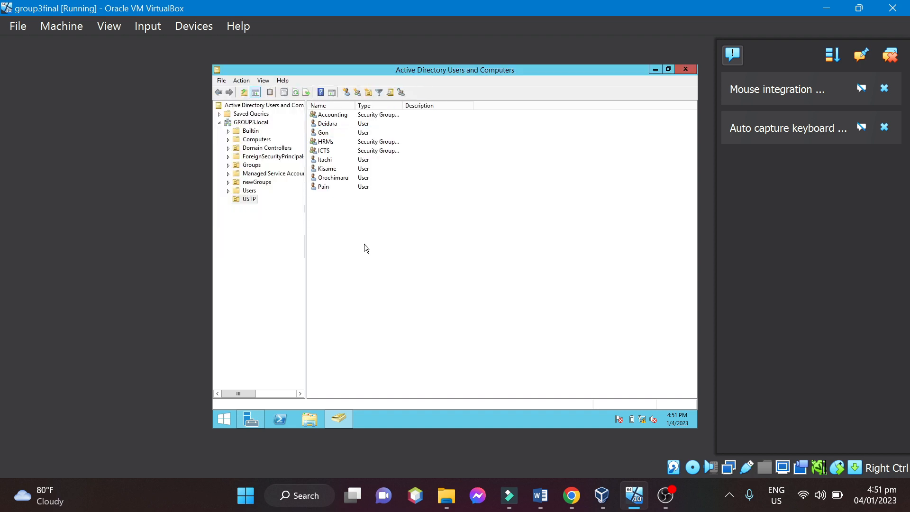
Start a seventh user in the USTP organizational unit, fill in the first name and matching logon name, and continue to the password settings.
right_click(359, 215)
mouse_move(403, 256)
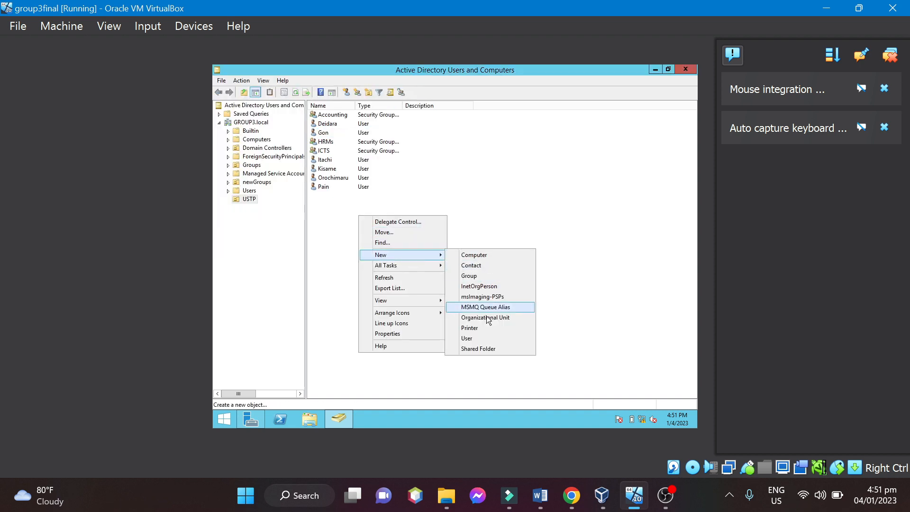
click(478, 340)
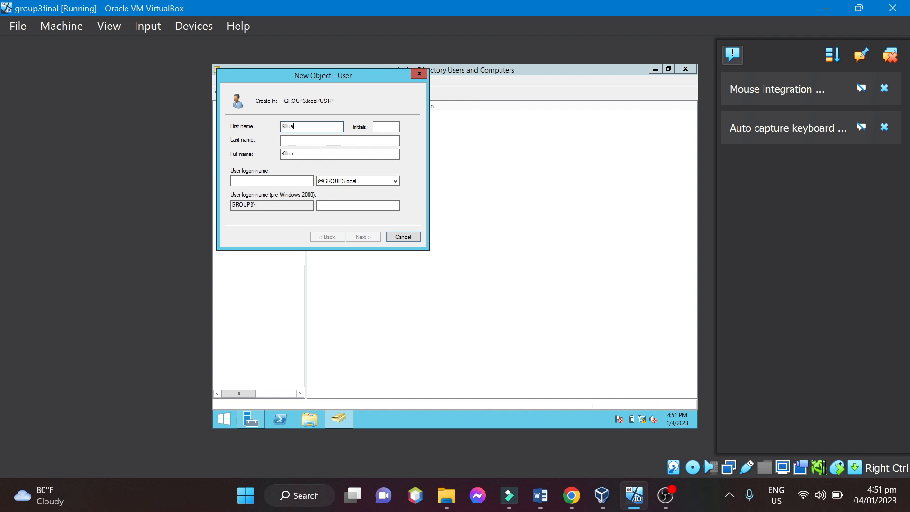
click(287, 180)
text(K)
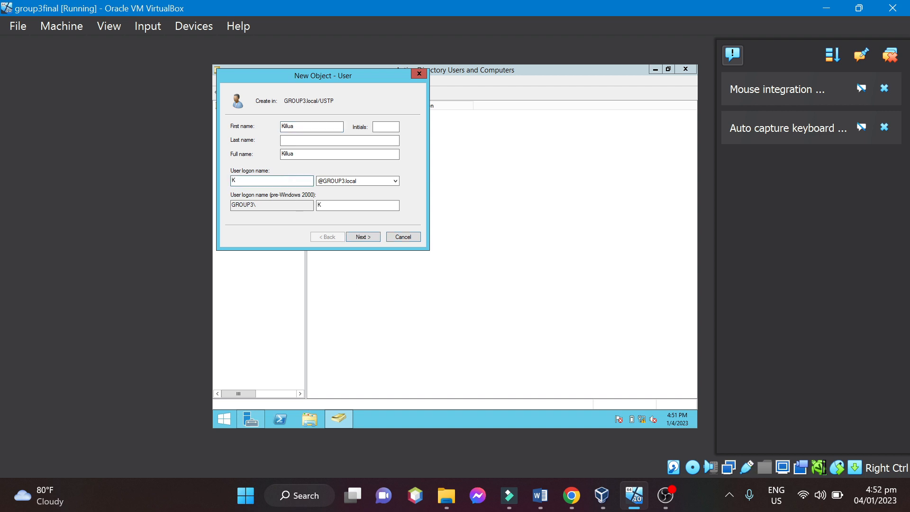
text(illua)
click(357, 237)
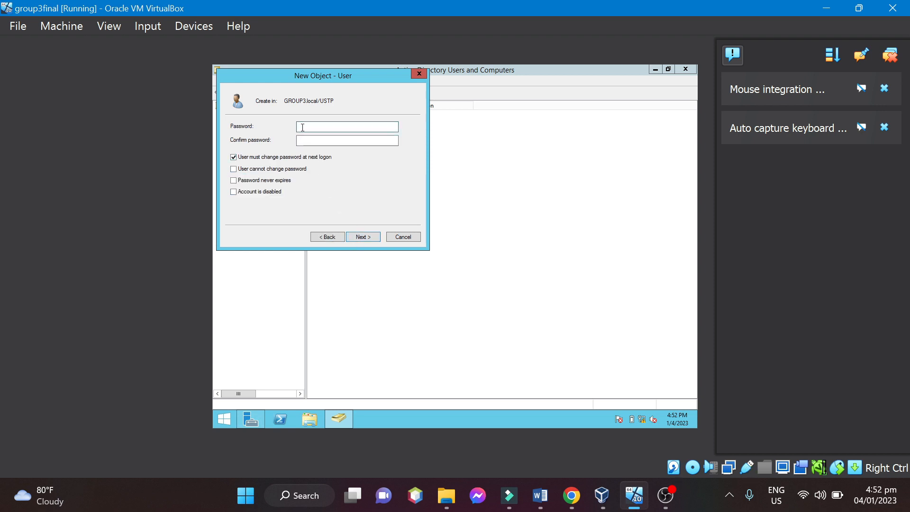
Try to submit the seventh user's password without filling in its confirmation.
text(P•••••••••••)
click(366, 240)
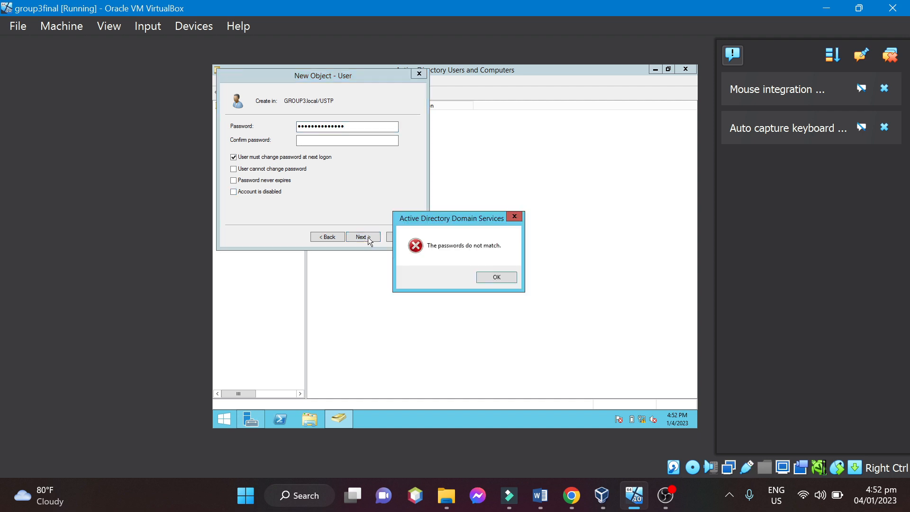
key(Return)
Enter and confirm the seventh user's password, keep the password change required at next logon, and finish creating the account.
click(329, 128)
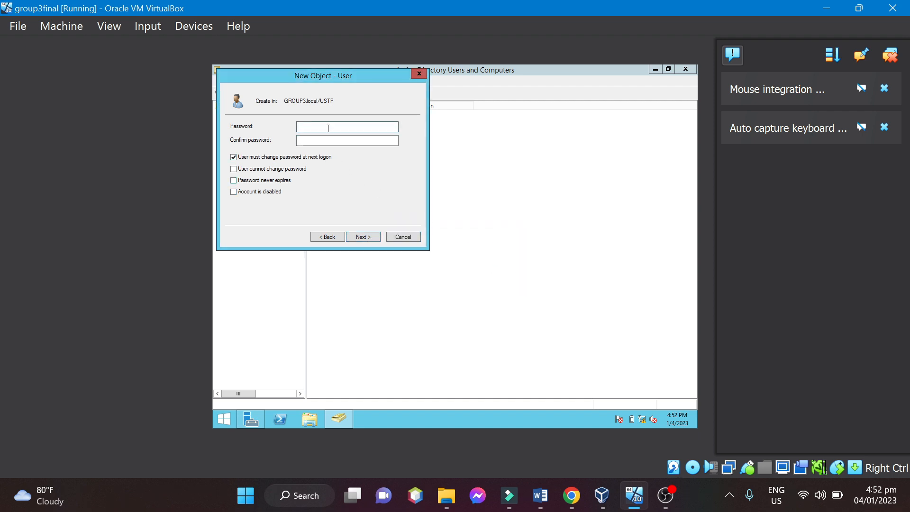
text(••••••••)
key(BackSpace)
key(BackSpace)
key(BackSpace)
key(BackSpace)
key(BackSpace)
key(BackSpace)
key(BackSpace)
key(BackSpace)
key(BackSpace)
key(BackSpace)
text(••••••••••••••)
click(302, 138)
text(••••••••••••••)
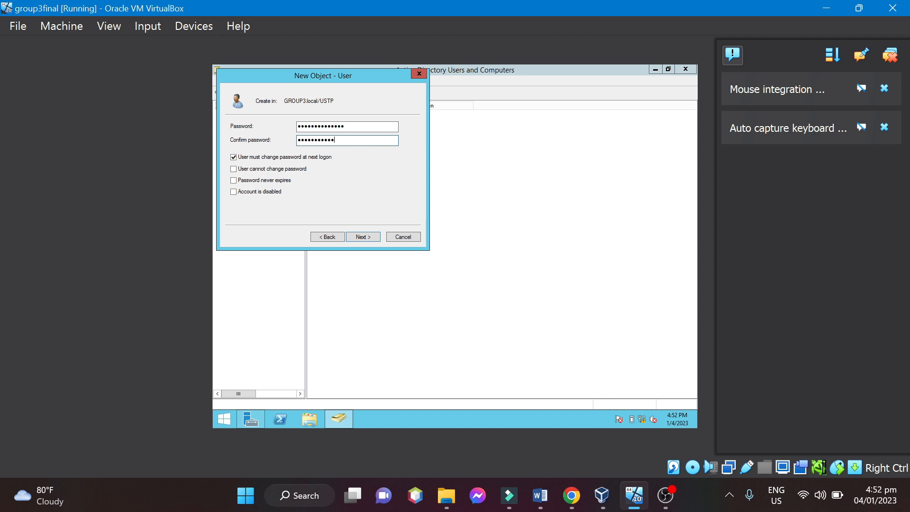
click(374, 237)
click(372, 237)
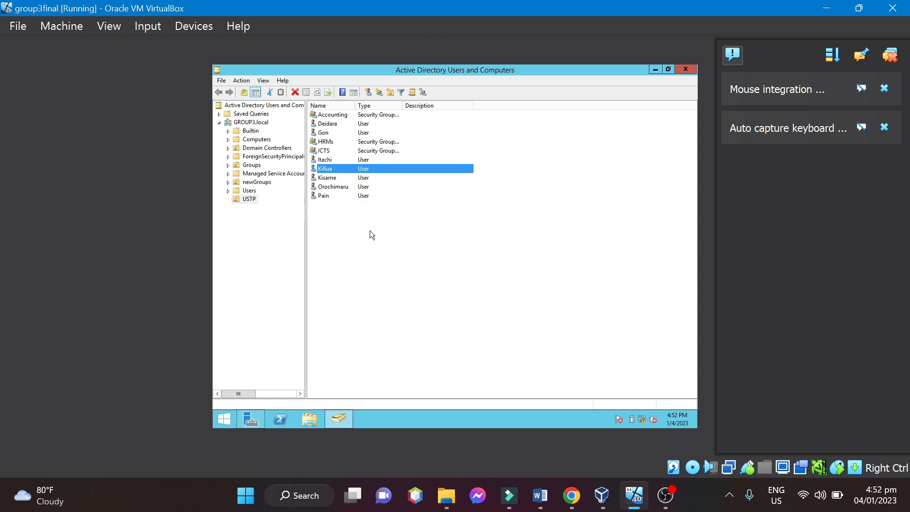
Start an eighth user in the USTP organizational unit, fill in the first name and matching logon name, and continue to the password settings.
click(370, 230)
right_click(358, 218)
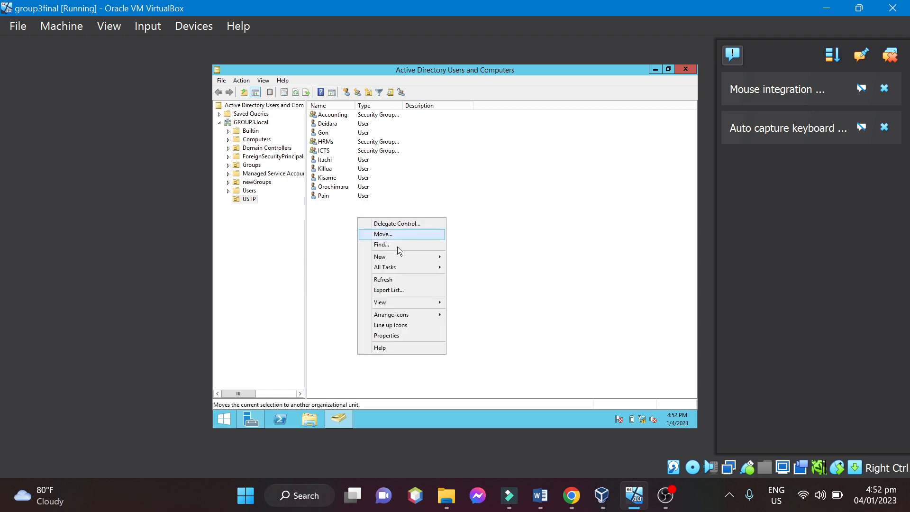
mouse_move(405, 256)
click(481, 341)
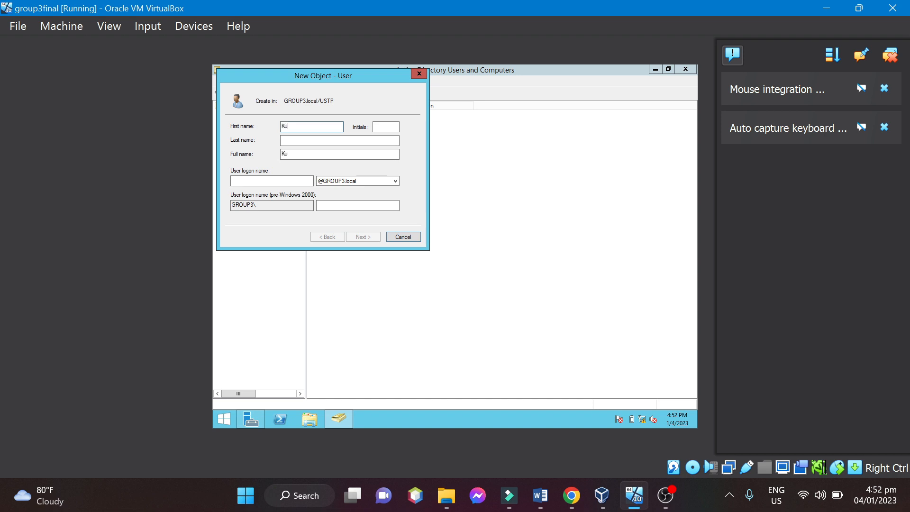
text(ka)
click(267, 181)
text(K)
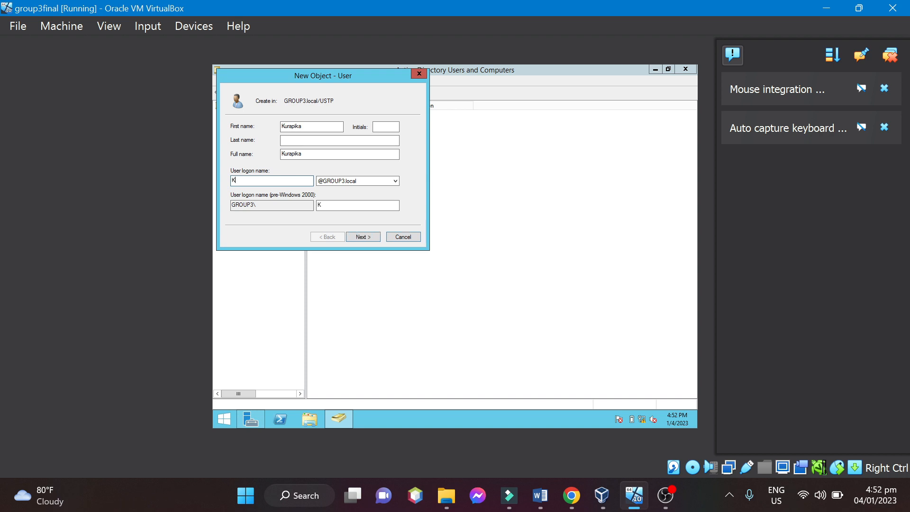
text(urapika)
click(371, 240)
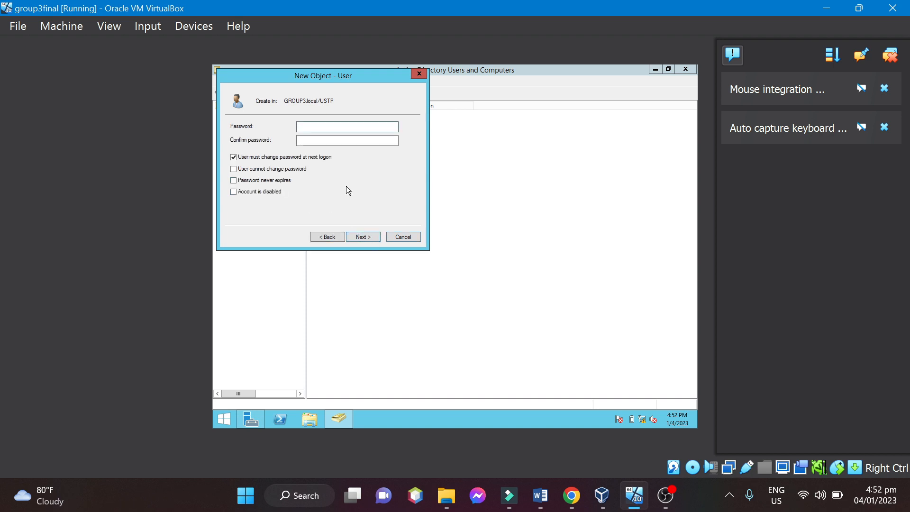
Enter and confirm the eighth user's password, keep the password change required at next logon, and finish creating the account.
text(************)
click(332, 140)
text(**************)
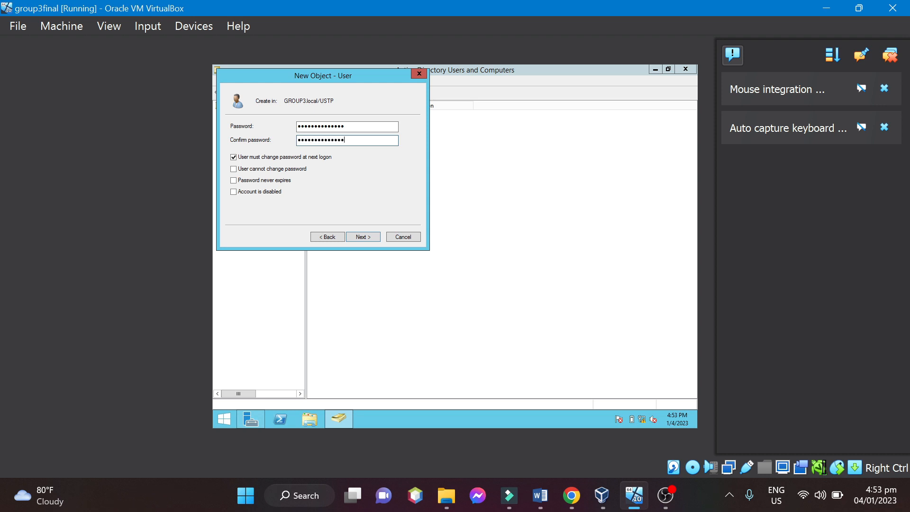
click(364, 235)
click(367, 235)
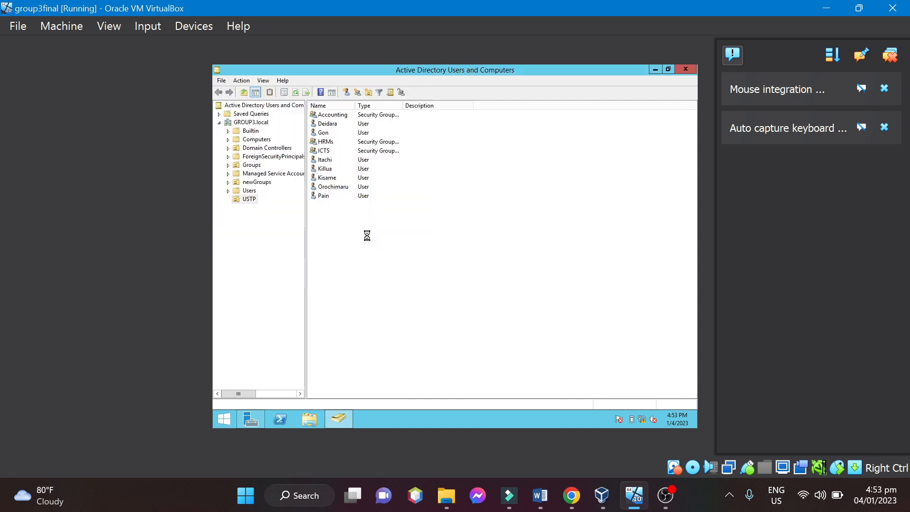
Start a ninth user in the USTP organizational unit and fill in the first name and matching logon name.
right_click(371, 235)
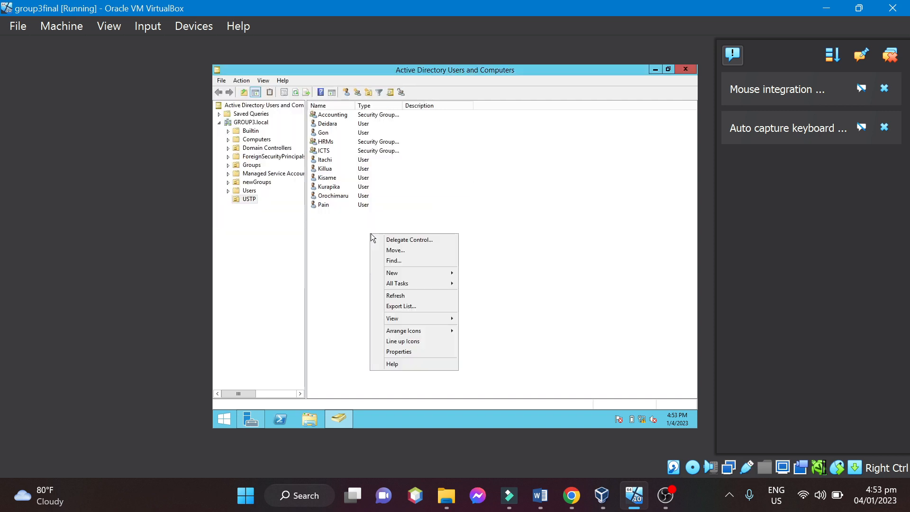
mouse_move(417, 269)
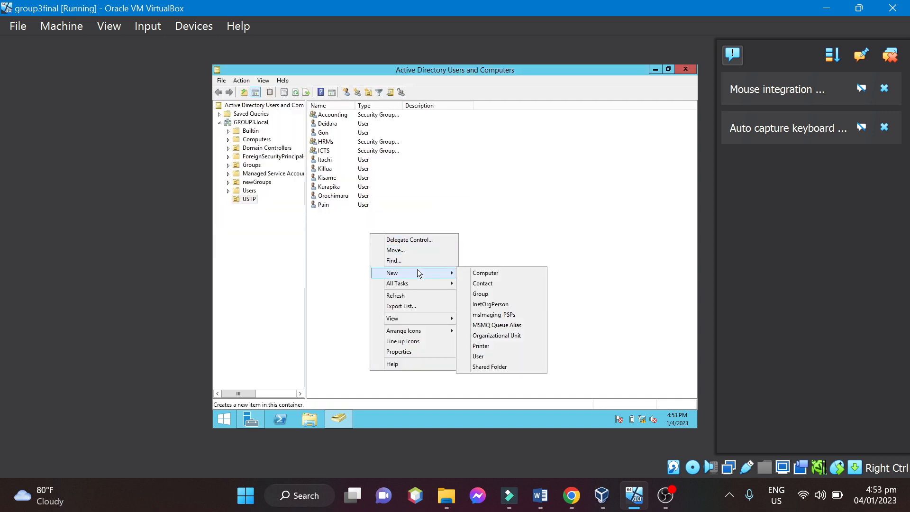
click(487, 354)
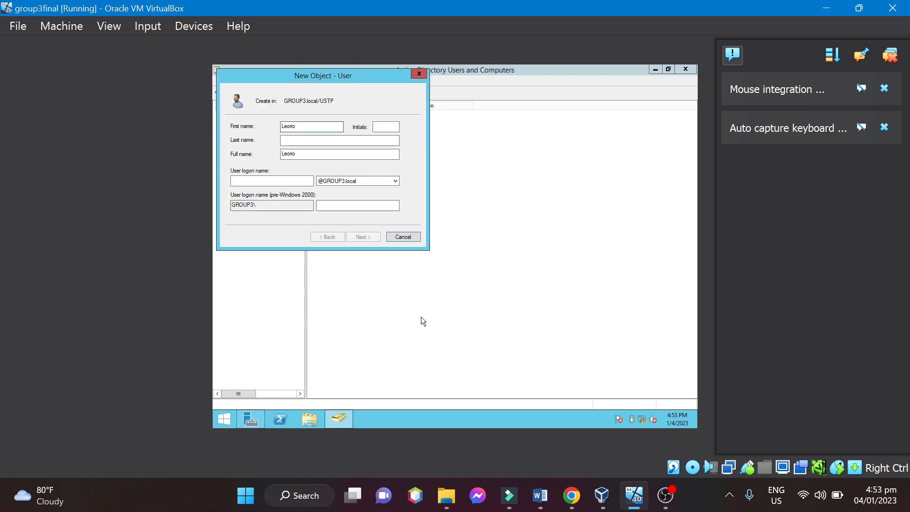
click(281, 182)
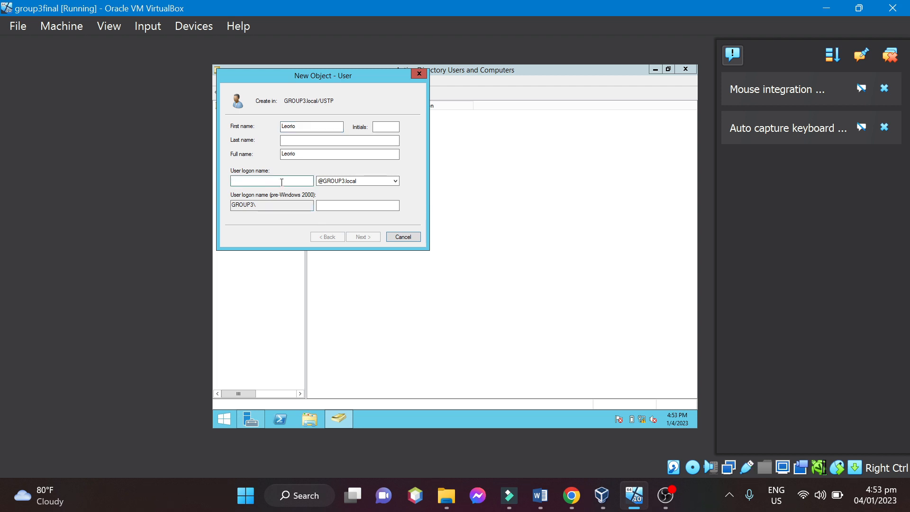
text(Leorio)
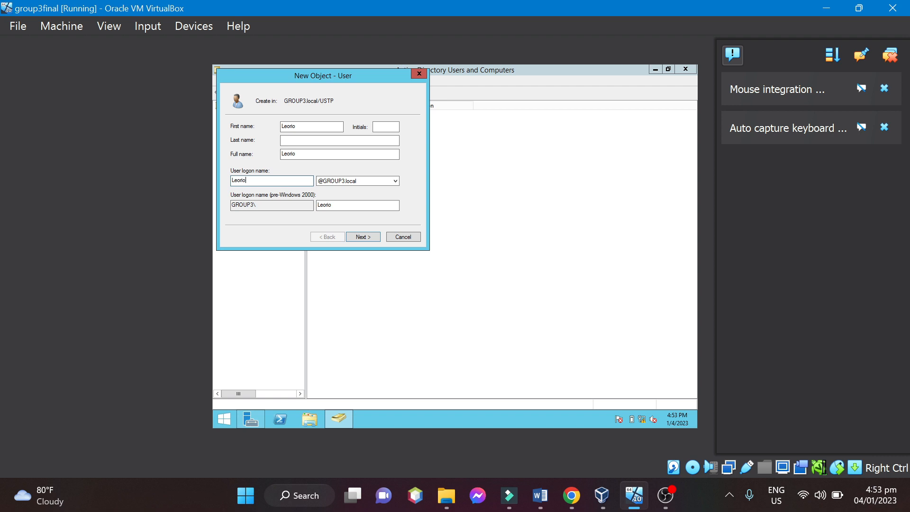
Enter and confirm the ninth user's password, keep the password change required at next logon, and finish creating the account.
click(367, 236)
text(•••••)
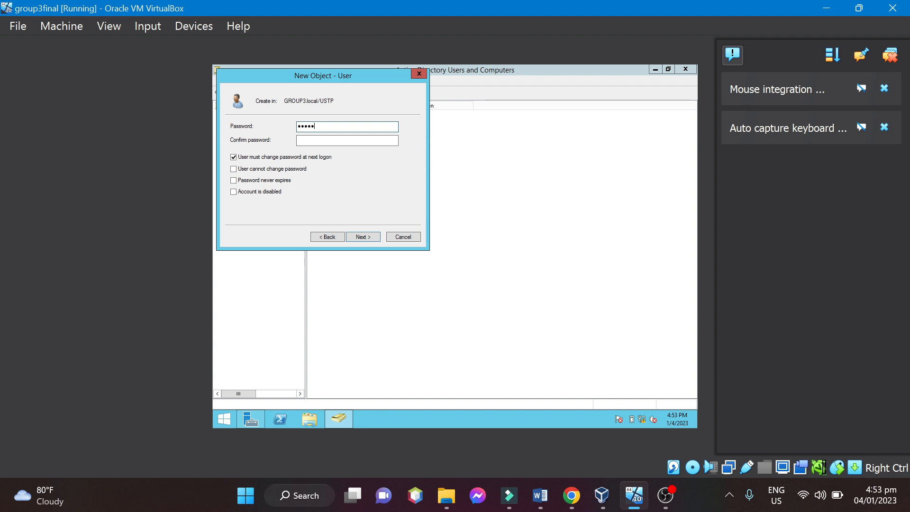
text(•••••••••)
click(316, 140)
text(•••••)
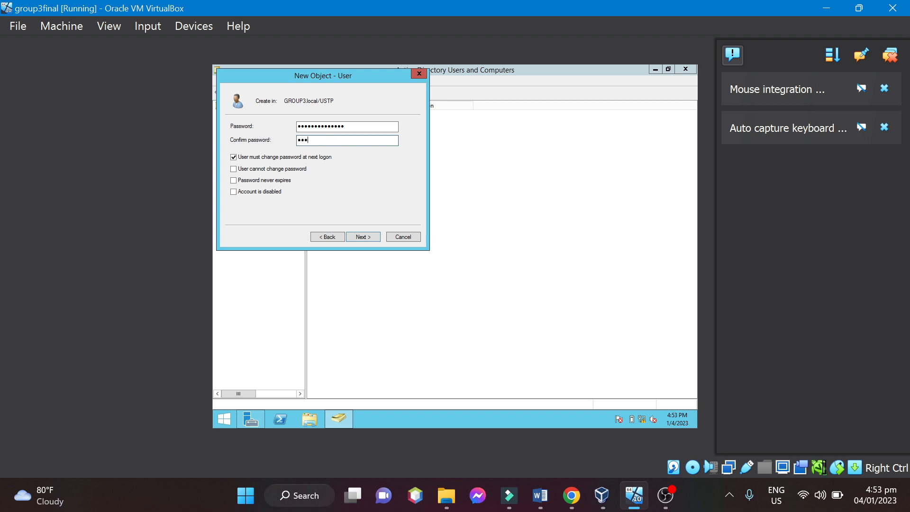
text(•••••••••)
click(376, 239)
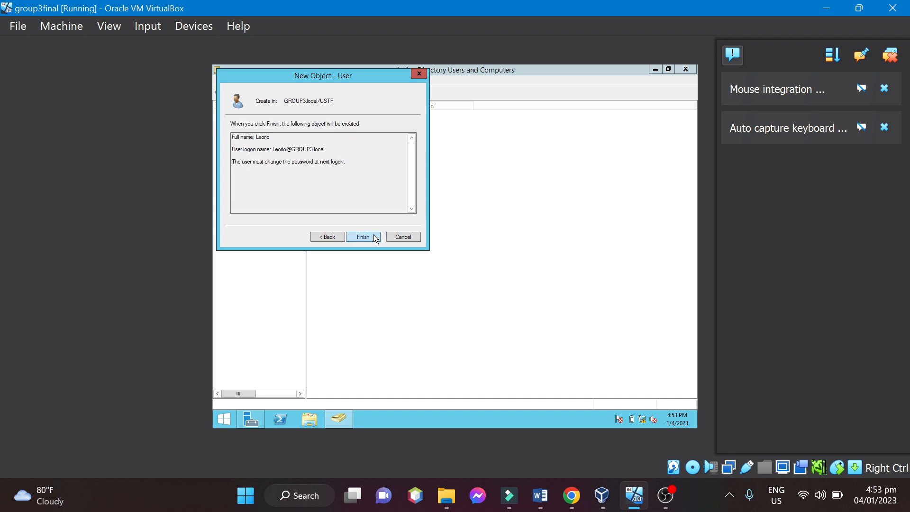
click(377, 239)
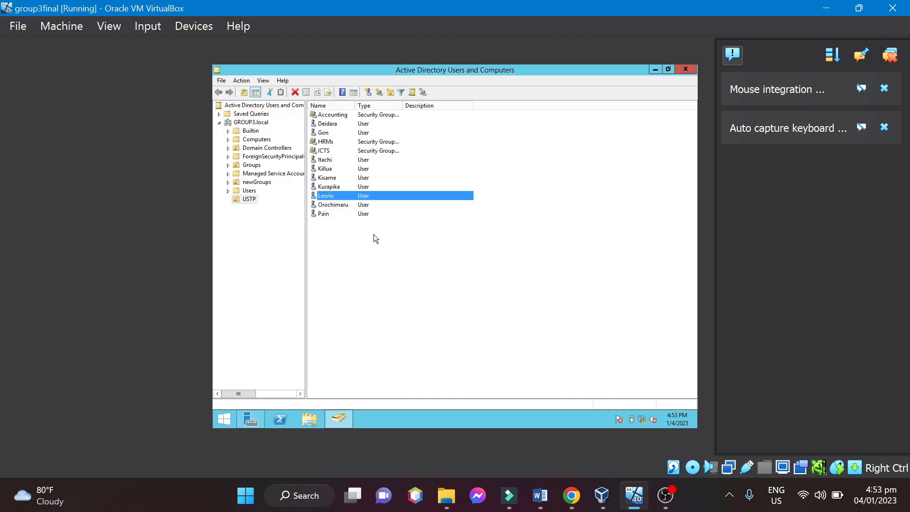
Start a tenth user in the USTP organizational unit, fill in the first name and matching logon name, and continue to the password settings.
right_click(378, 263)
mouse_move(467, 306)
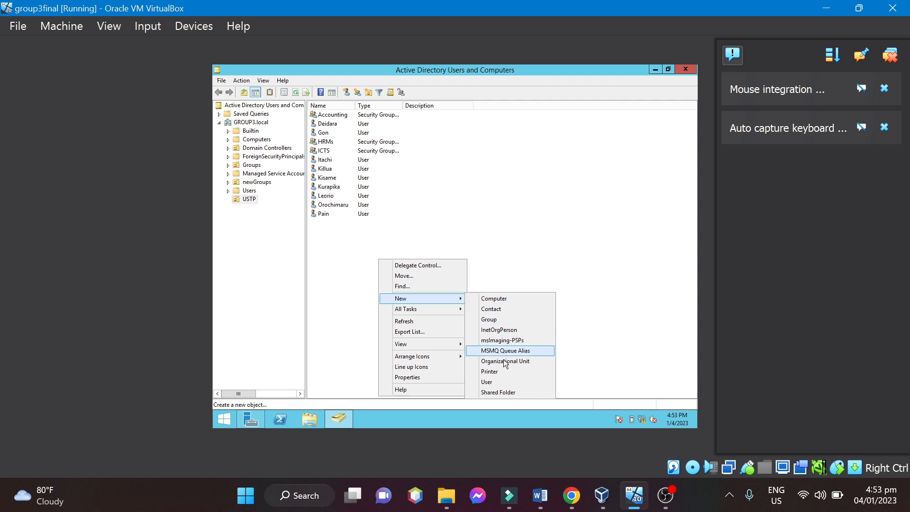
click(490, 383)
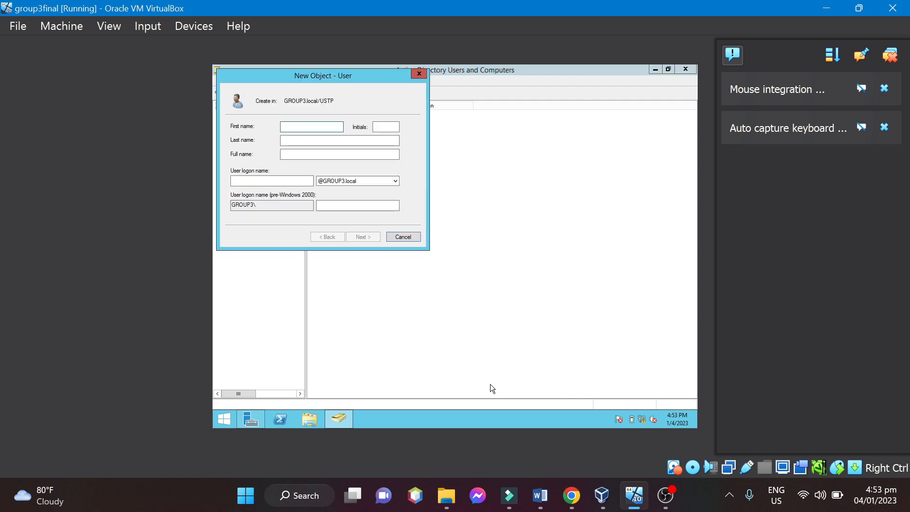
text(Ging)
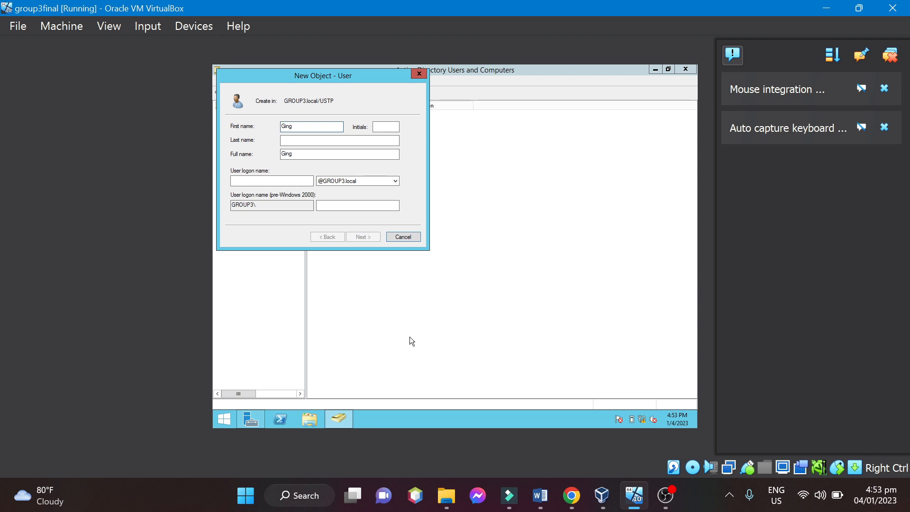
click(287, 183)
text(Ging)
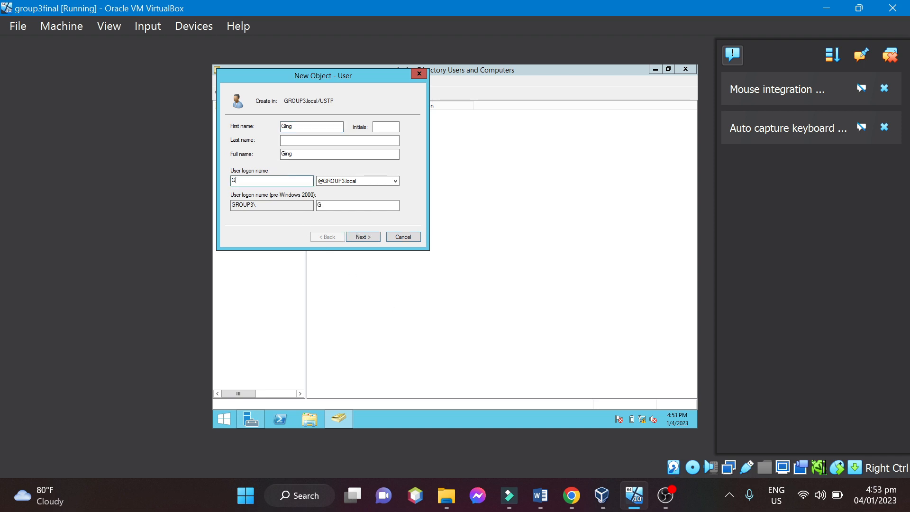
click(361, 238)
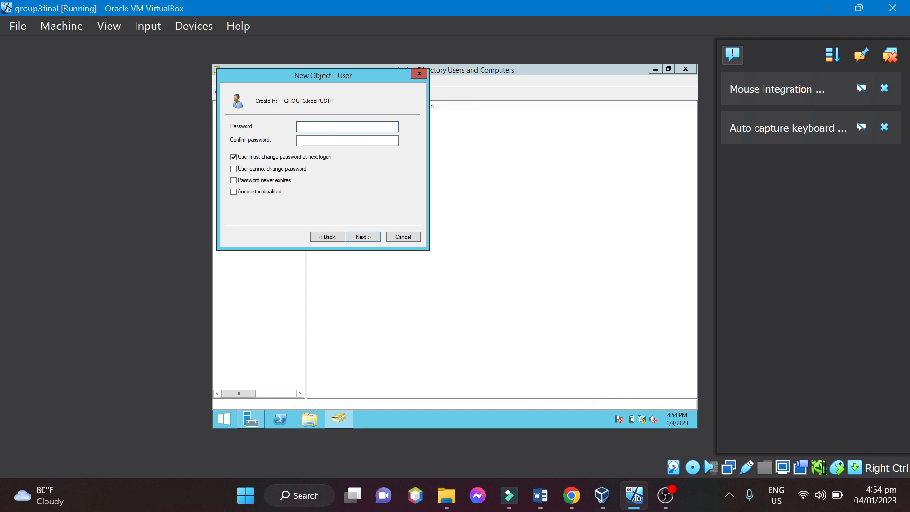
text(••••••••••••••)
Enter and confirm the tenth user's password, keep the password change required at next logon, and finish creating the account.
click(344, 137)
text(•••••••••••)
key(BackSpace)
key(BackSpace)
key(BackSpace)
key(BackSpace)
key(BackSpace)
key(BackSpace)
key(BackSpace)
key(BackSpace)
key(BackSpace)
key(BackSpace)
key(BackSpace)
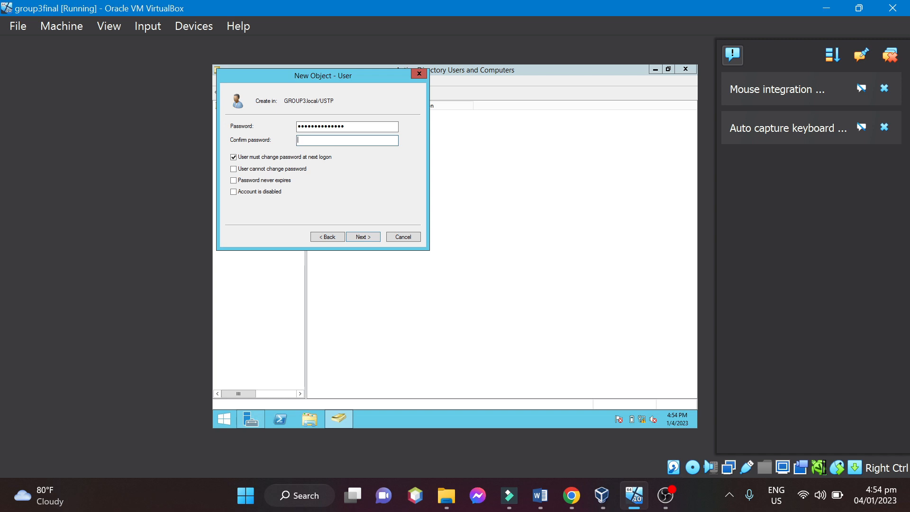
text(••••••••••••••)
click(373, 236)
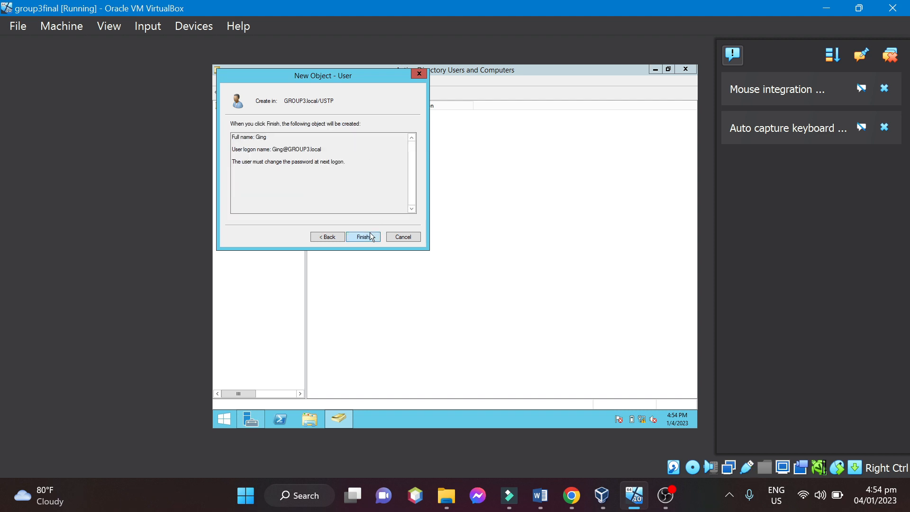
click(364, 237)
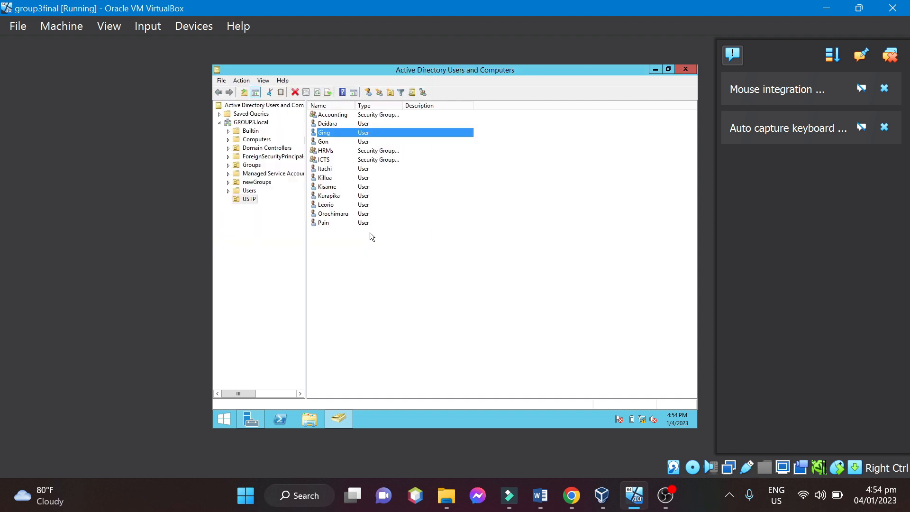
Start an eleventh user in the USTP organizational unit, fill in the first name and matching logon name, and continue to the password settings.
right_click(370, 270)
mouse_move(419, 308)
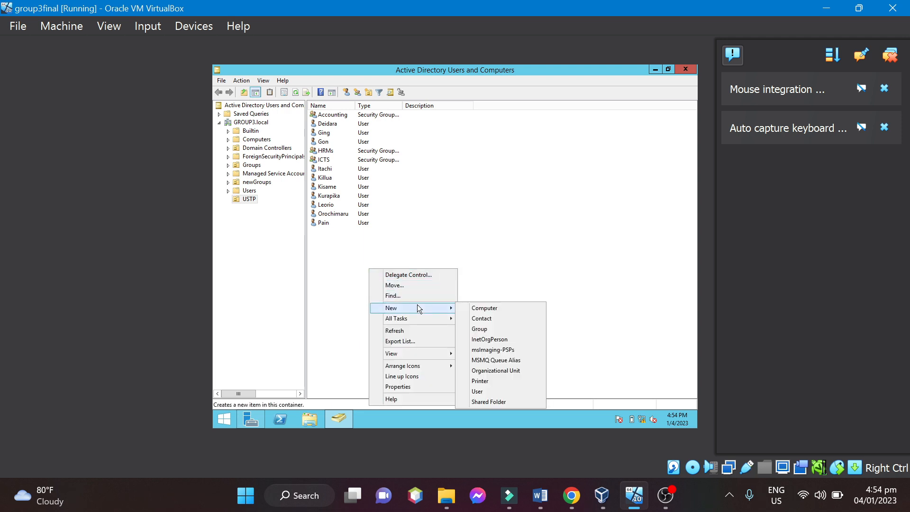
click(483, 391)
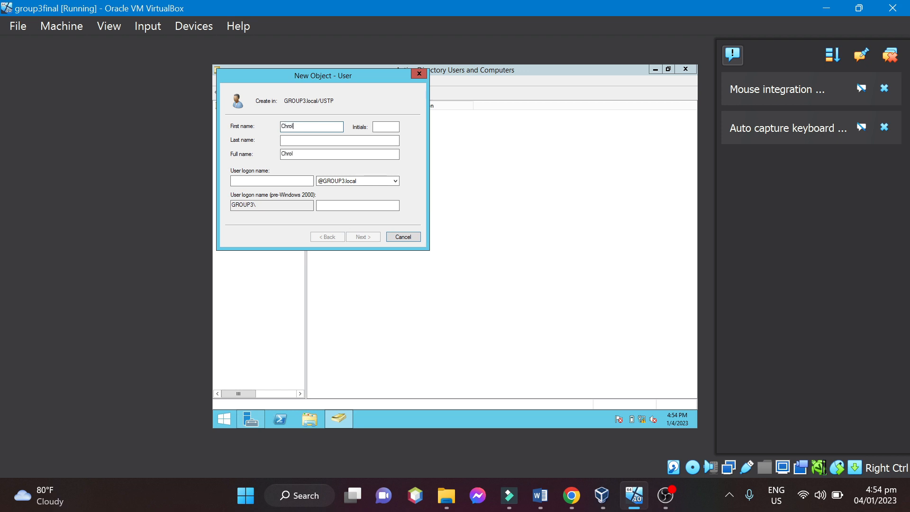
click(255, 180)
text(Chrollo)
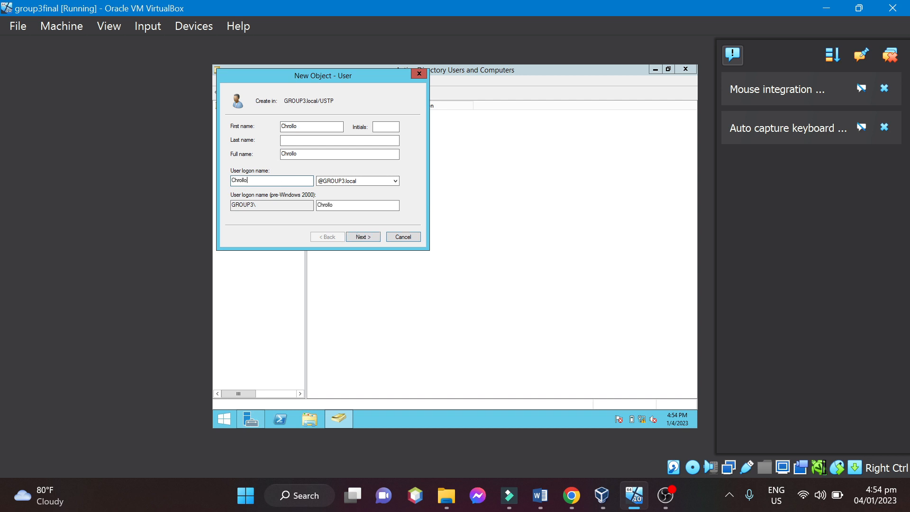
click(359, 236)
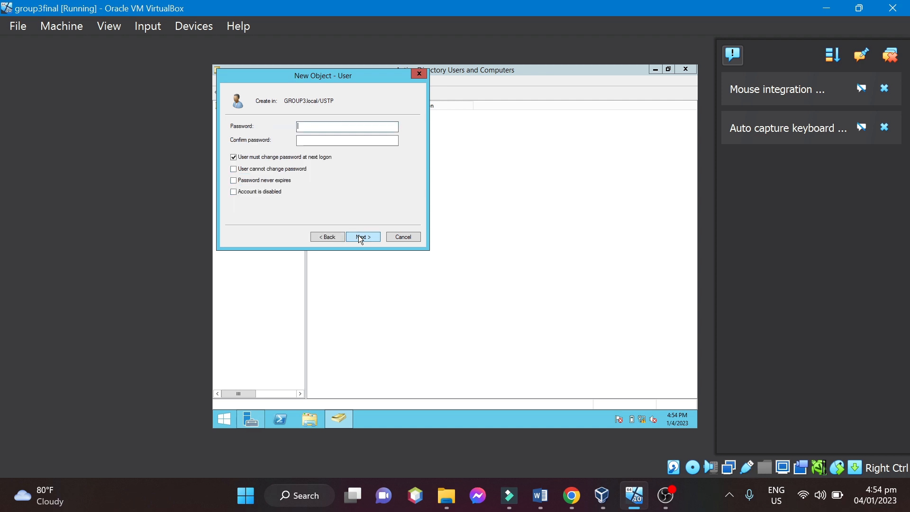
text(***************)
Enter and confirm the eleventh user's password, keep the password change required at next logon, and finish creating the account.
click(378, 142)
text(*****)
text(••••)
click(378, 237)
click(370, 236)
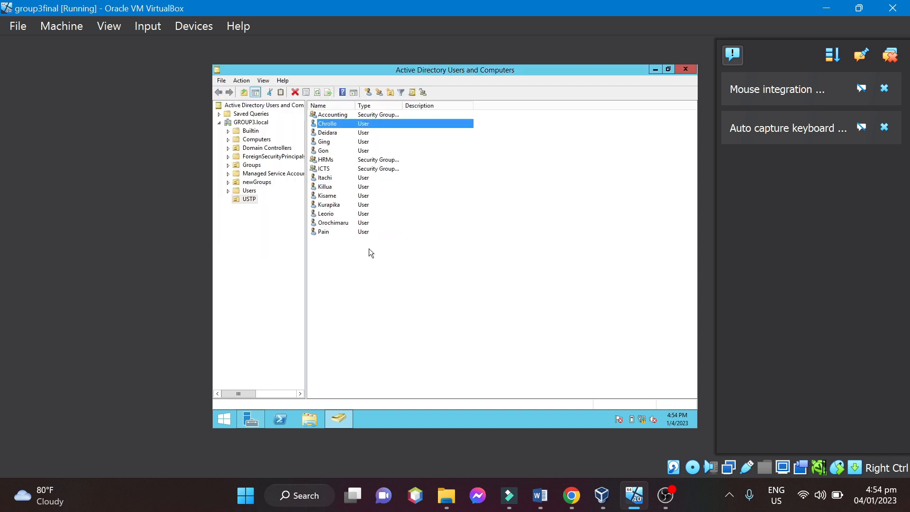
Start a twelfth user in the USTP organizational unit, fill in the first name and matching logon name, and continue to the password settings.
right_click(369, 260)
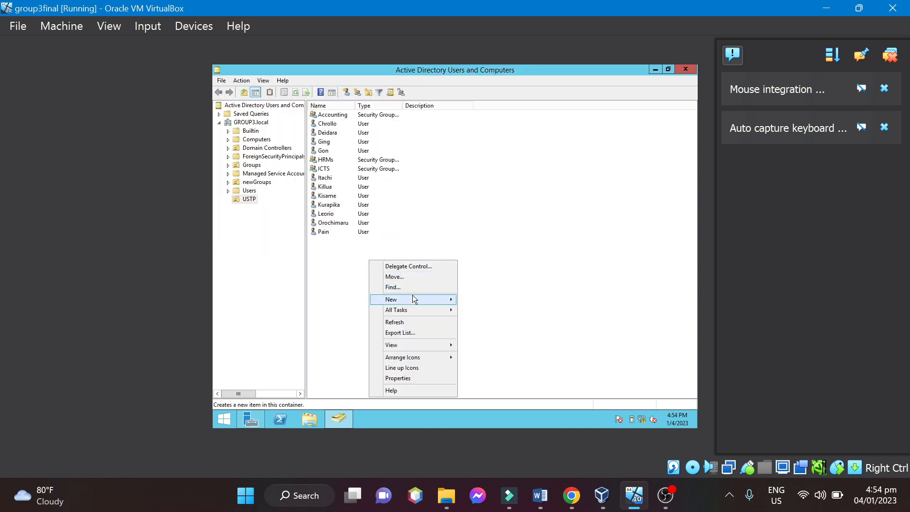
mouse_move(412, 298)
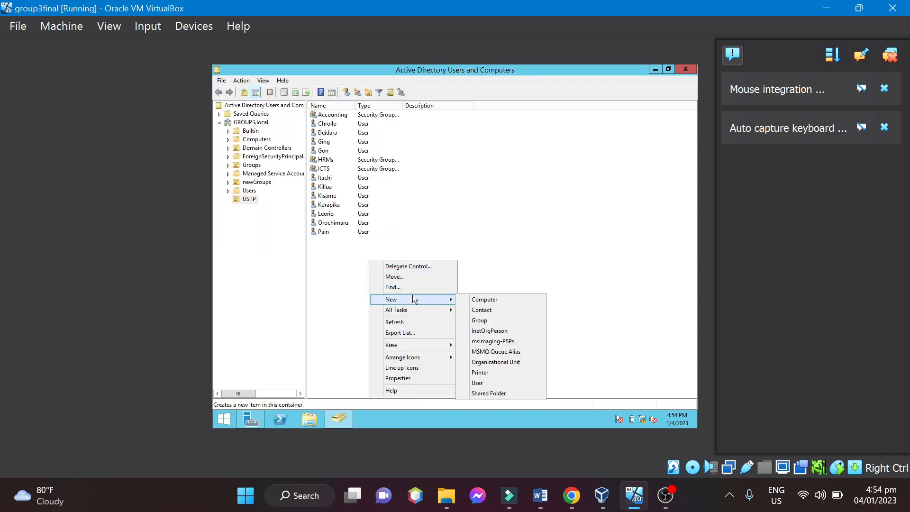
click(486, 383)
text(Fei)
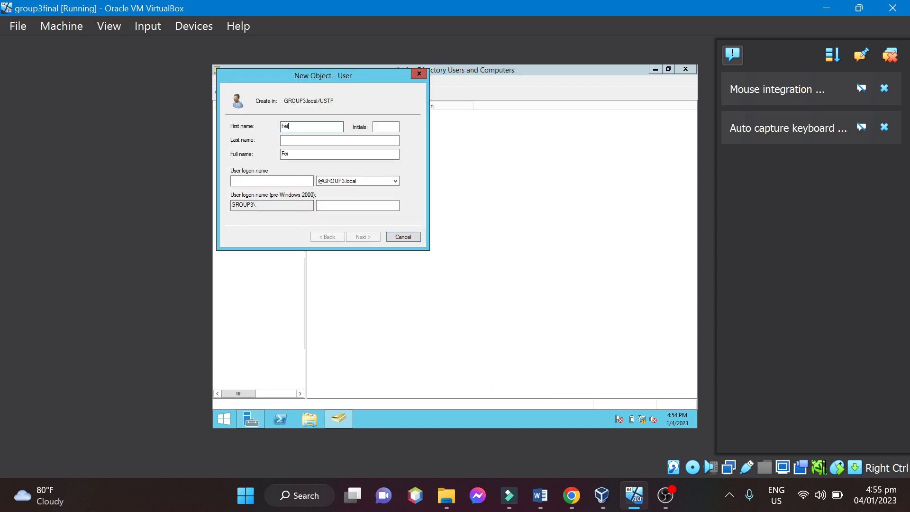
text(tan)
click(254, 183)
text(Fe)
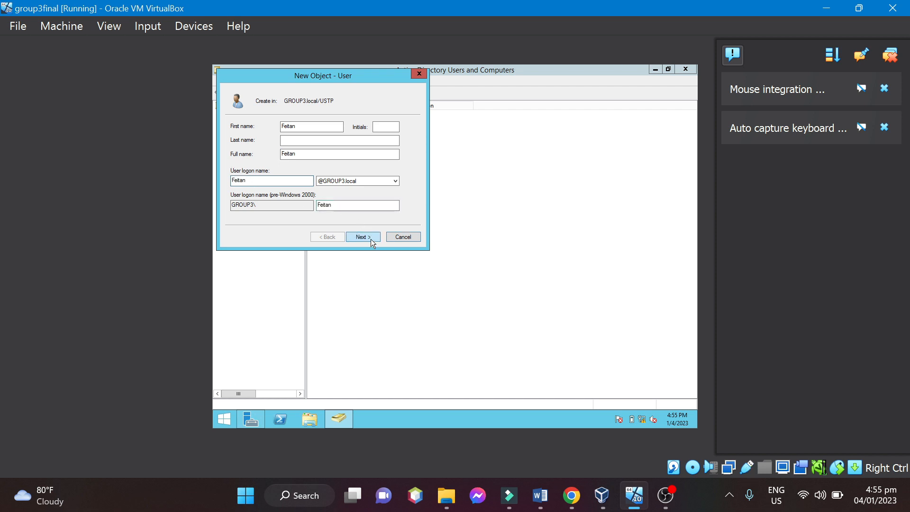
click(370, 239)
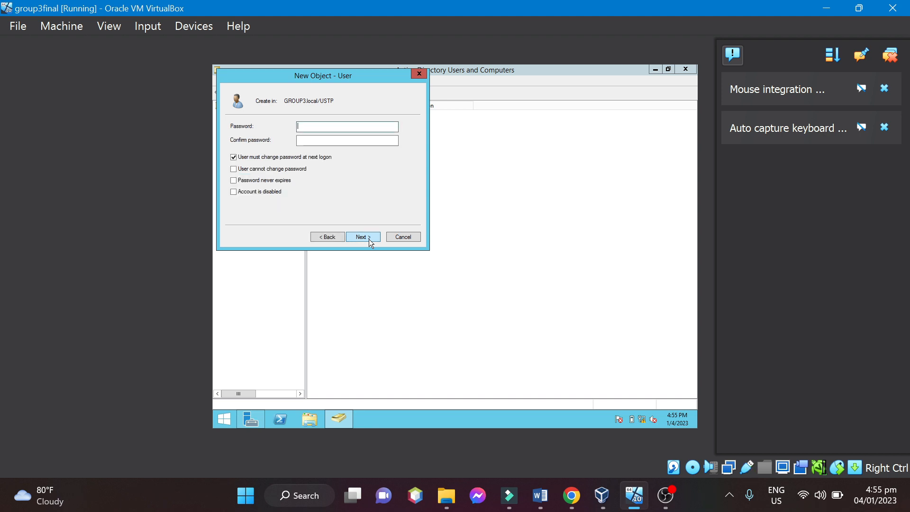
Enter and confirm the twelfth user's password, keep the password change required at next logon, and finish creating the account.
text(1234••••••••••)
click(305, 139)
text(•••••)
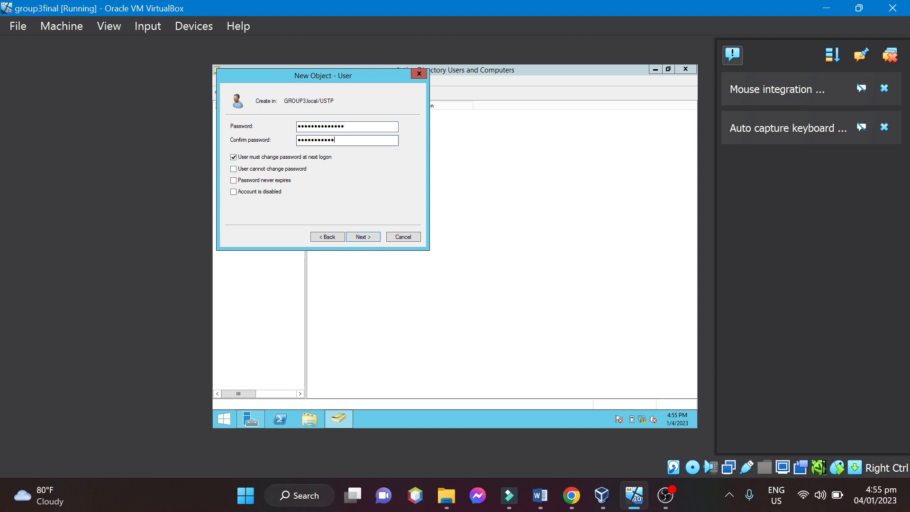
text(•••••••••)
click(360, 238)
click(360, 238)
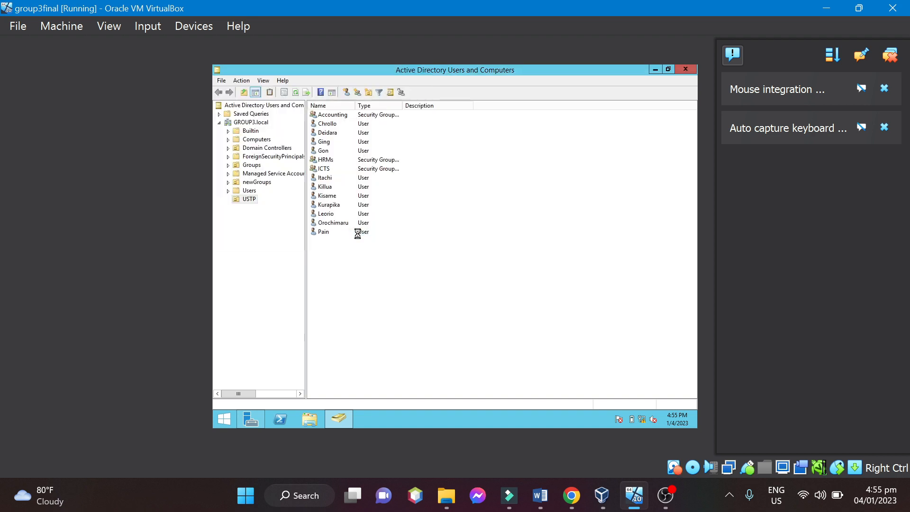
Start a thirteenth user in the USTP organizational unit, fill in the first name and matching logon name, and continue to the password settings.
click(354, 282)
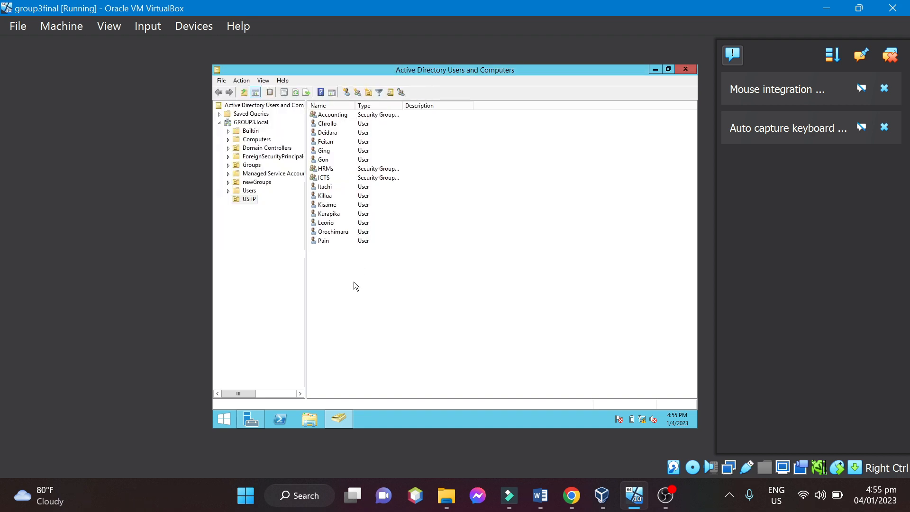
right_click(354, 282)
mouse_move(397, 185)
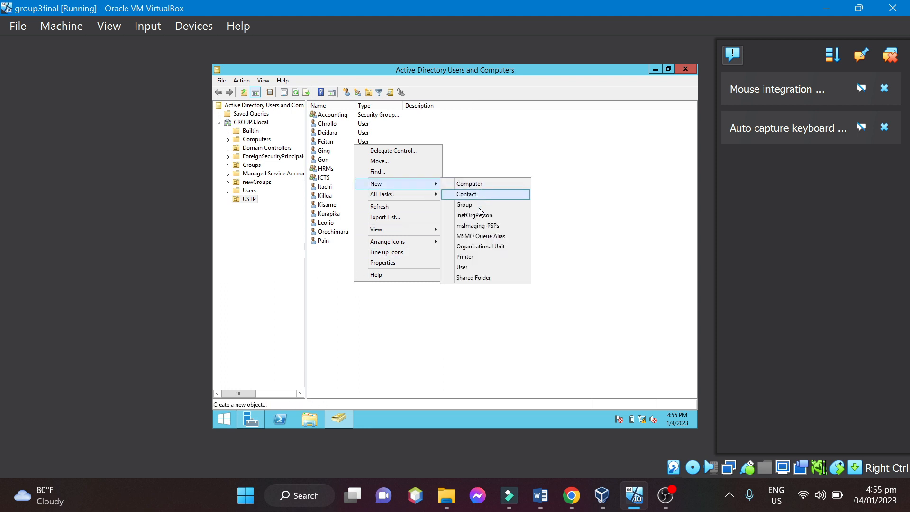
click(467, 267)
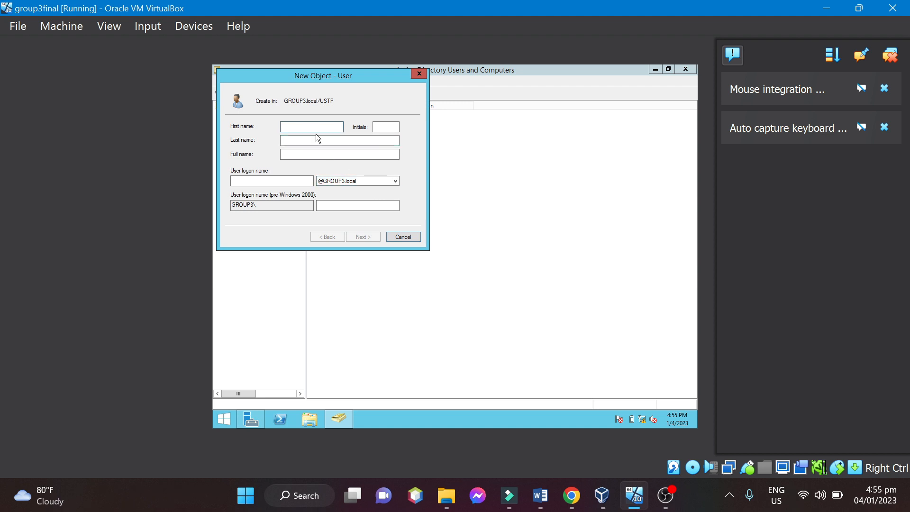
text(Shalnark)
click(272, 183)
text(Sha)
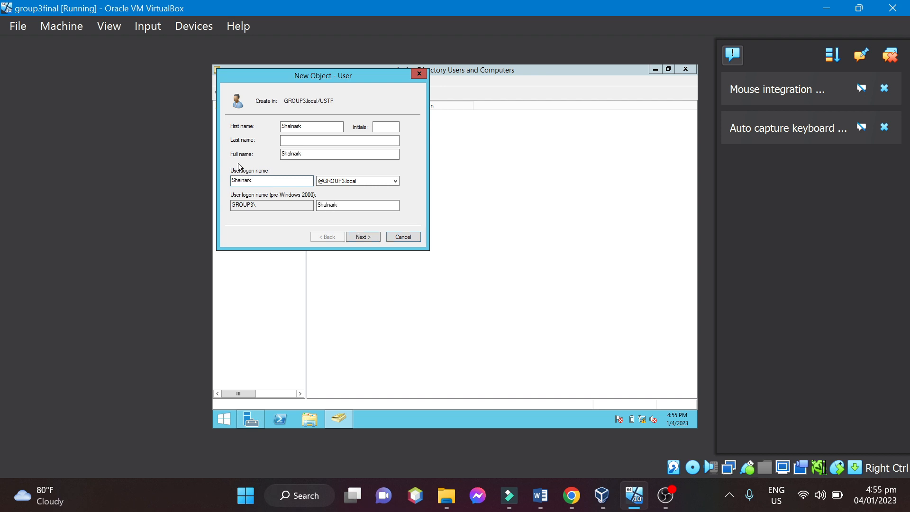
click(365, 237)
Enter and confirm the thirteenth user's password, keep the password change required at next logon, and finish creating the account.
text(123456)
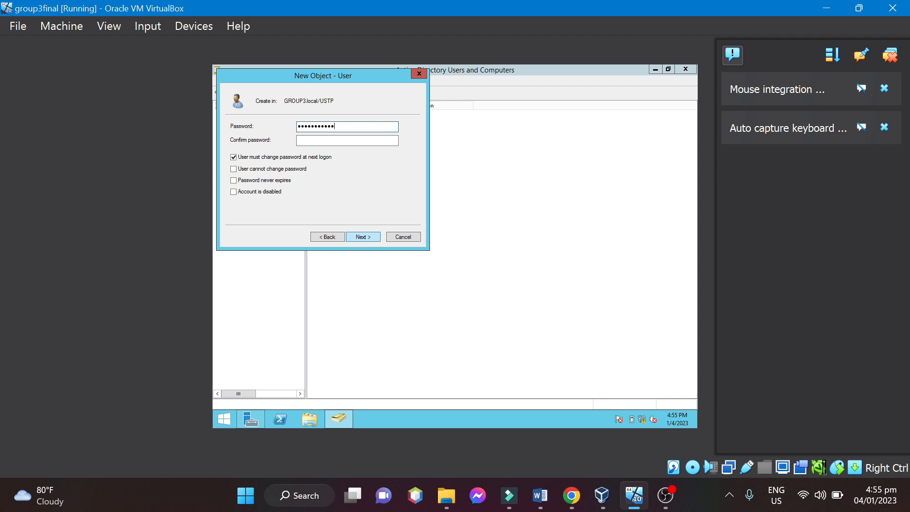
text(7)
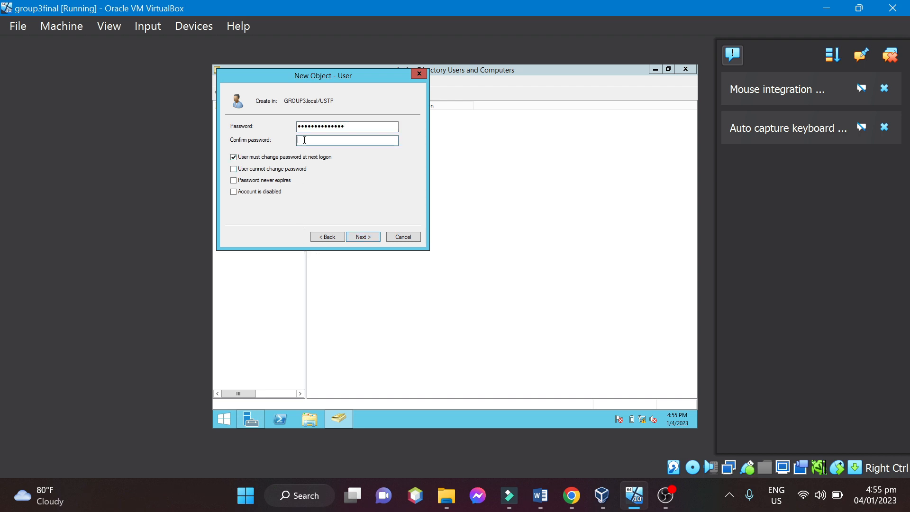
click(305, 140)
text(123456789)
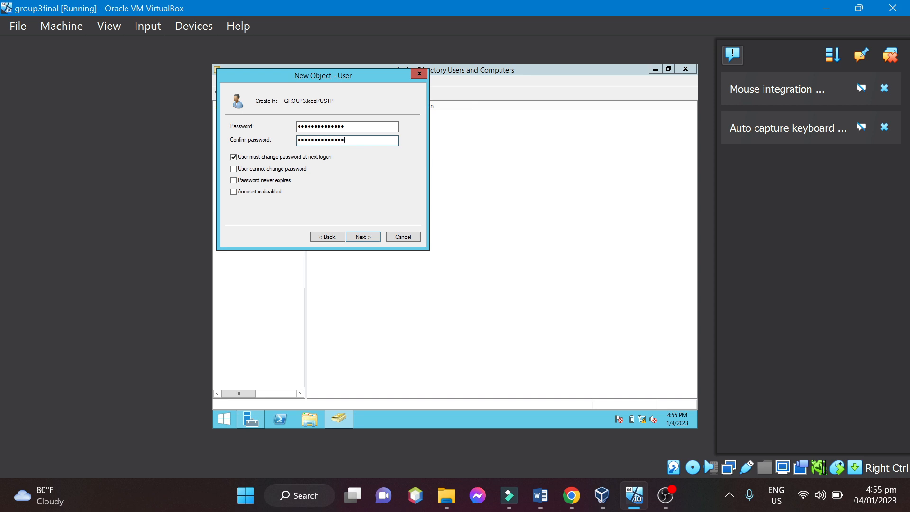
click(368, 237)
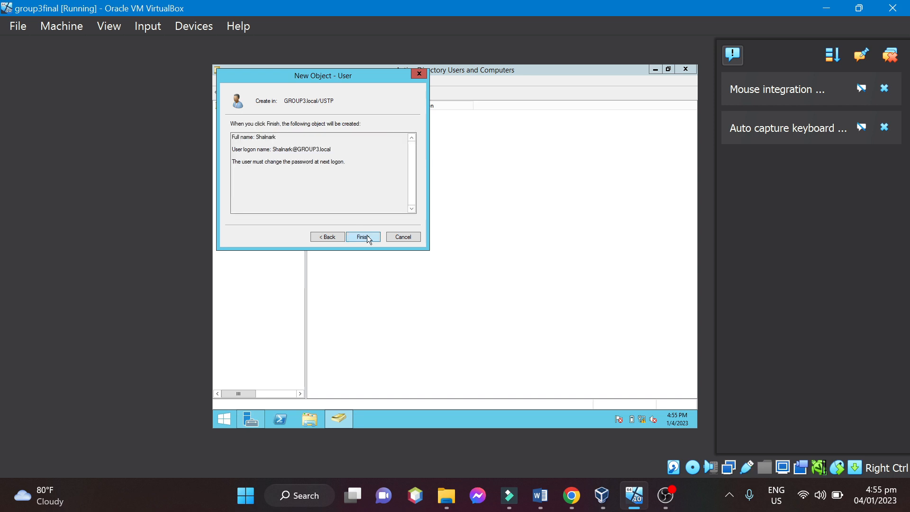
click(368, 237)
Start a fourteenth user in the USTP organizational unit, fill in the first name and matching logon name, and continue to the password settings.
click(397, 298)
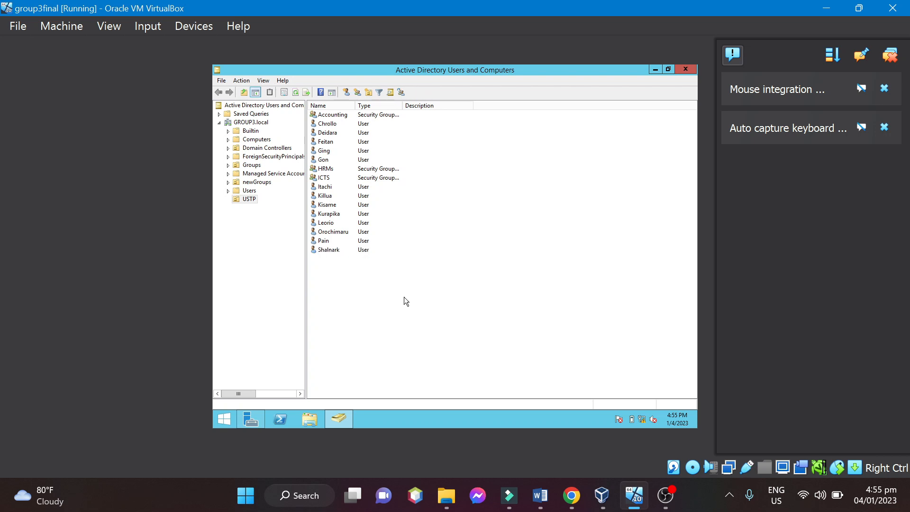
right_click(404, 297)
mouse_move(450, 199)
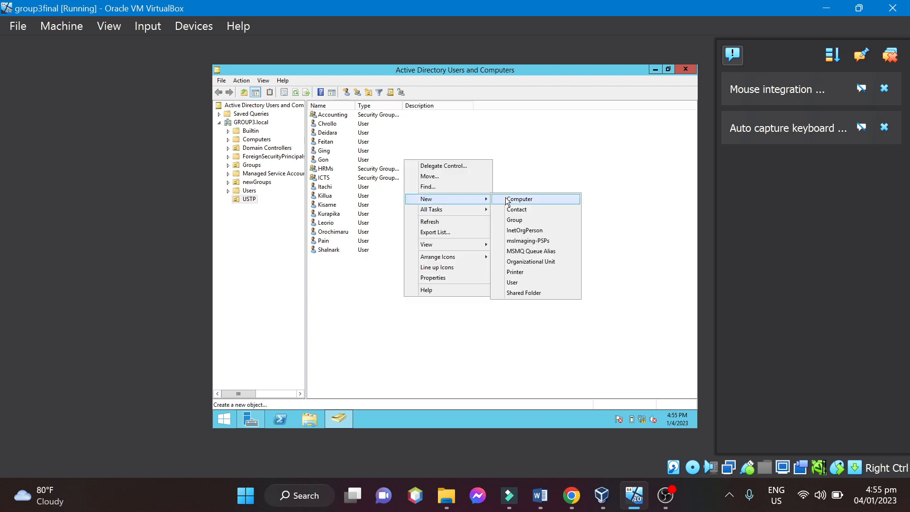
click(514, 283)
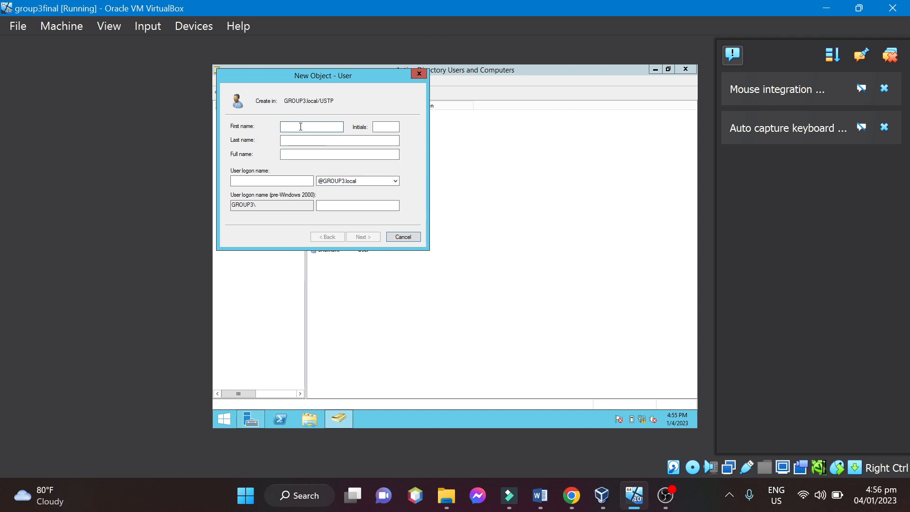
text(Hisoka)
click(287, 182)
text(H)
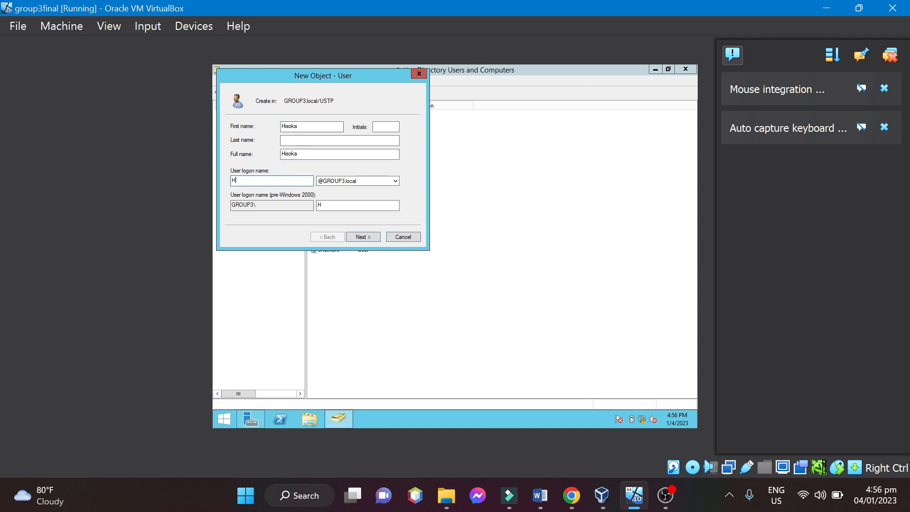
text(isoka)
click(338, 209)
click(368, 235)
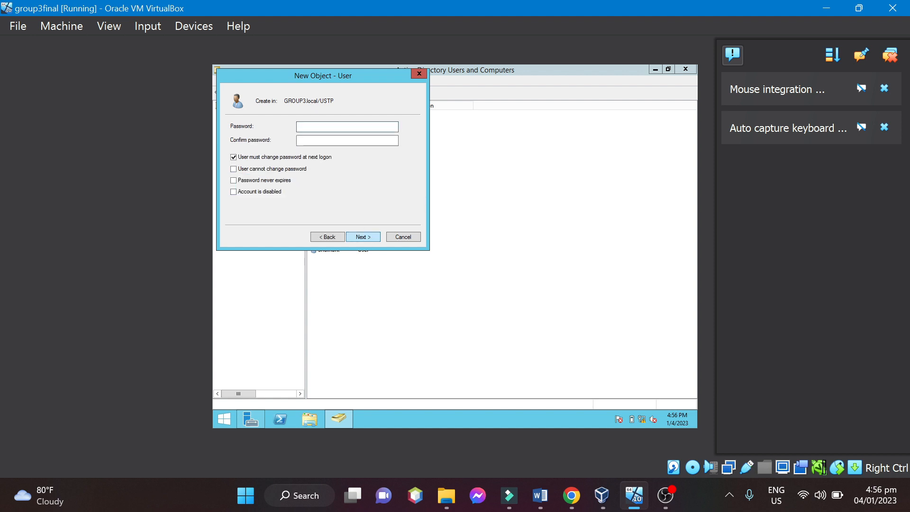
Enter and confirm the fourteenth user's password, keep the password change required at next logon, and finish creating the account.
text(Pa)
key(BackSpace)
key(BackSpace)
key(BackSpace)
key(BackSpace)
text(•••••••••)
click(354, 144)
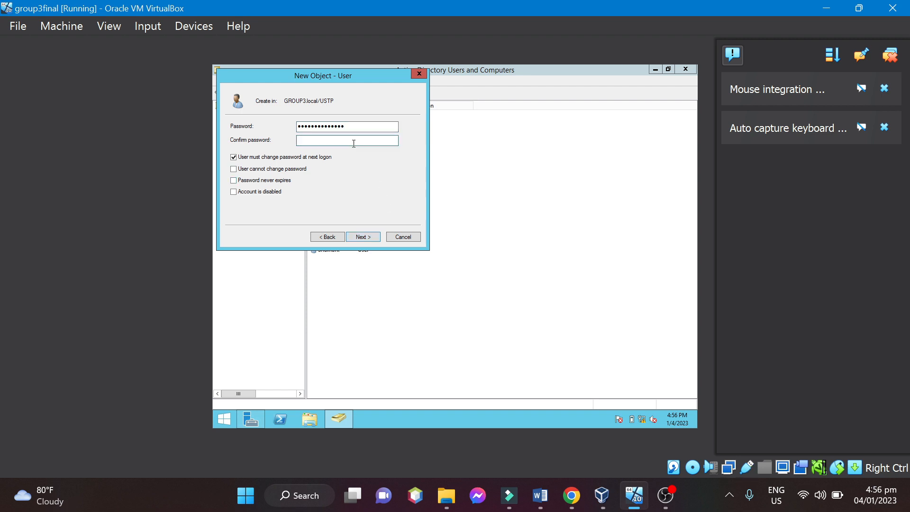
text(••••••••••••••)
click(369, 240)
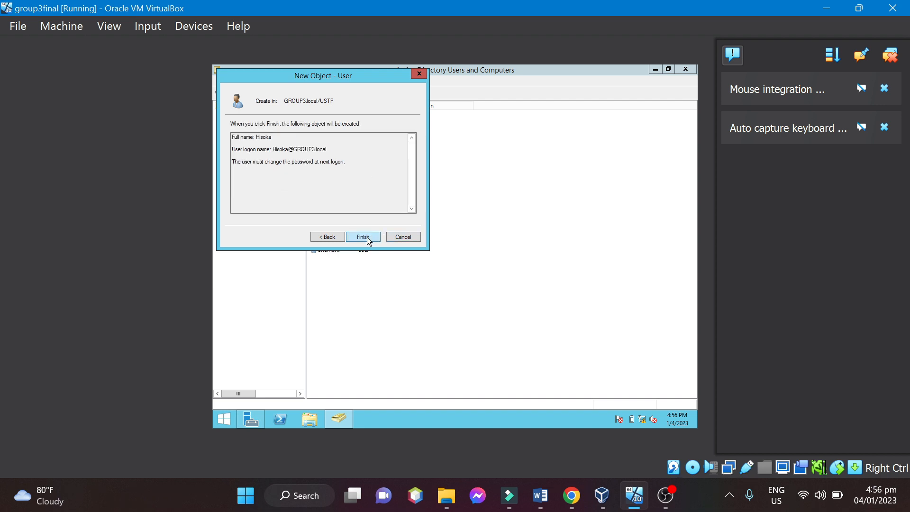
click(370, 241)
click(417, 308)
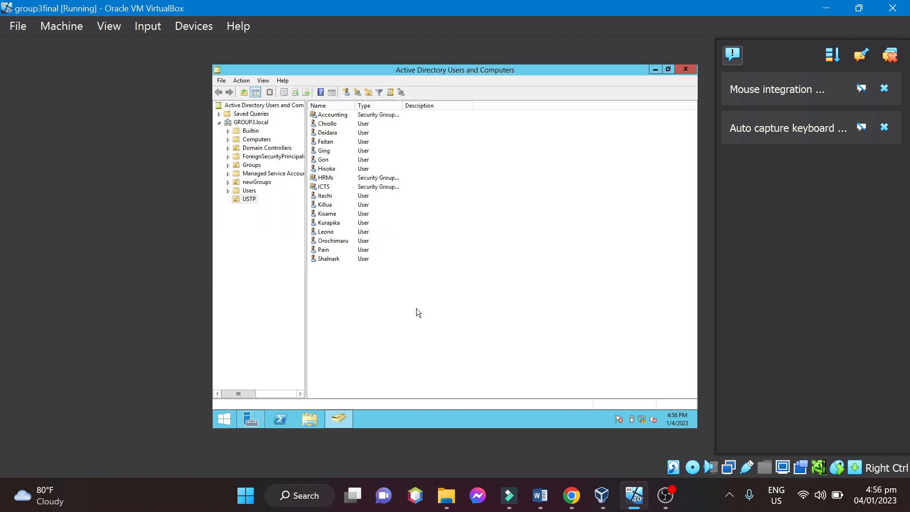
Start a fifteenth user in the USTP organizational unit, fill in the first name and matching logon name, and continue to the password settings.
right_click(412, 306)
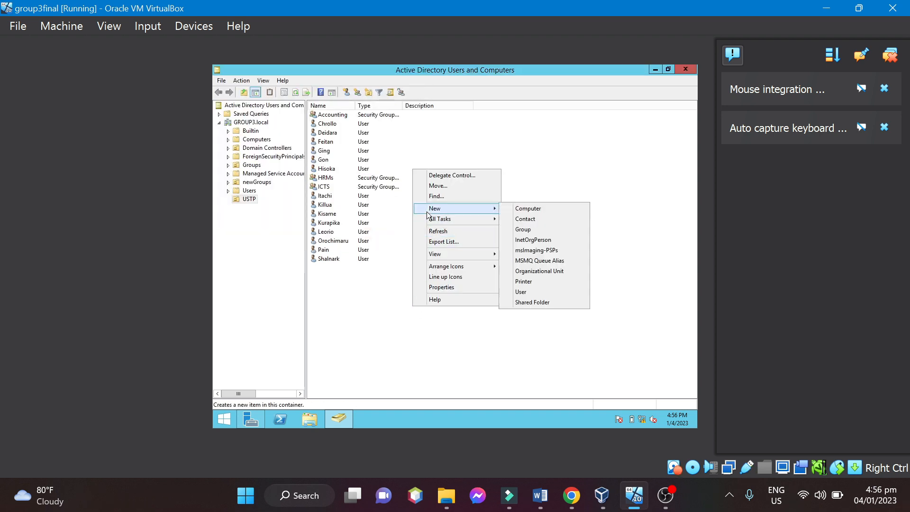
mouse_move(469, 208)
click(528, 292)
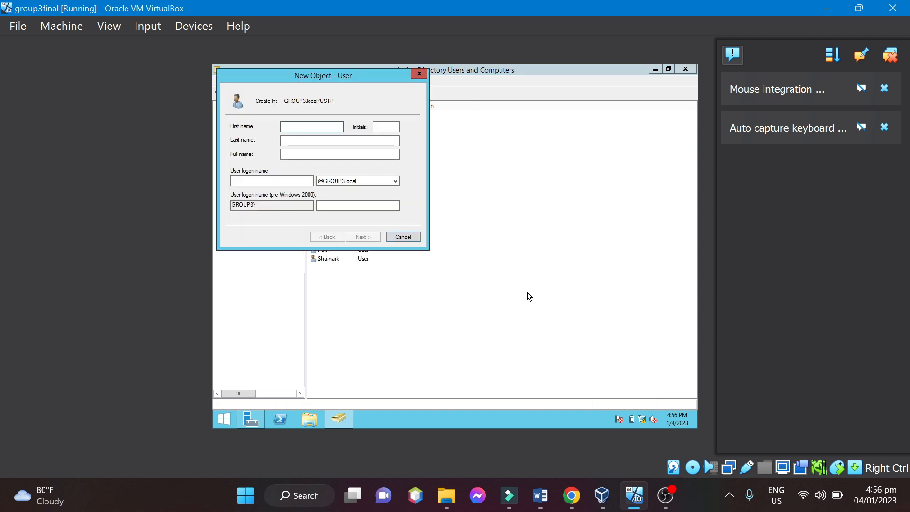
text(Phinx)
click(264, 179)
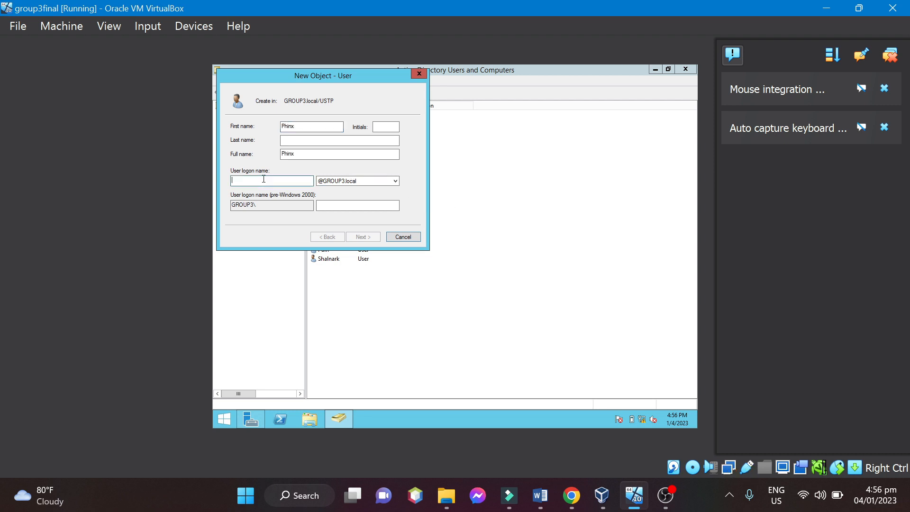
text(Phinx)
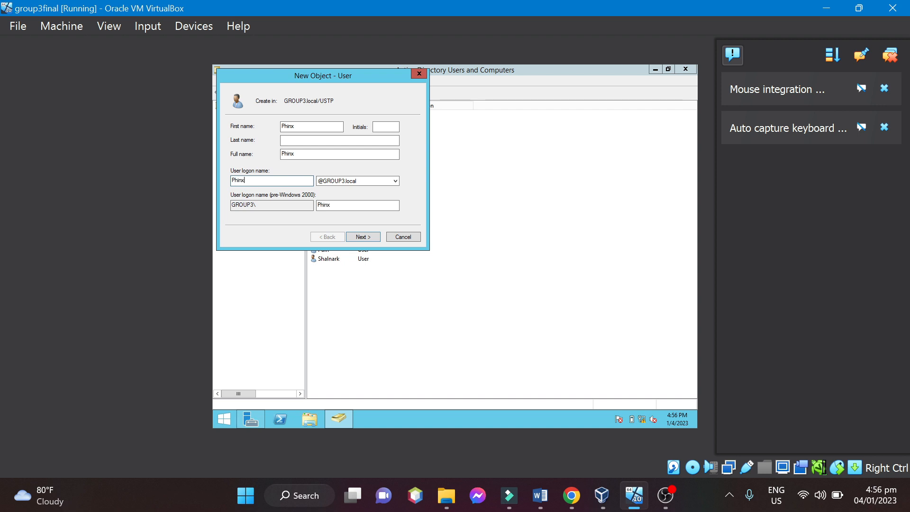
click(369, 237)
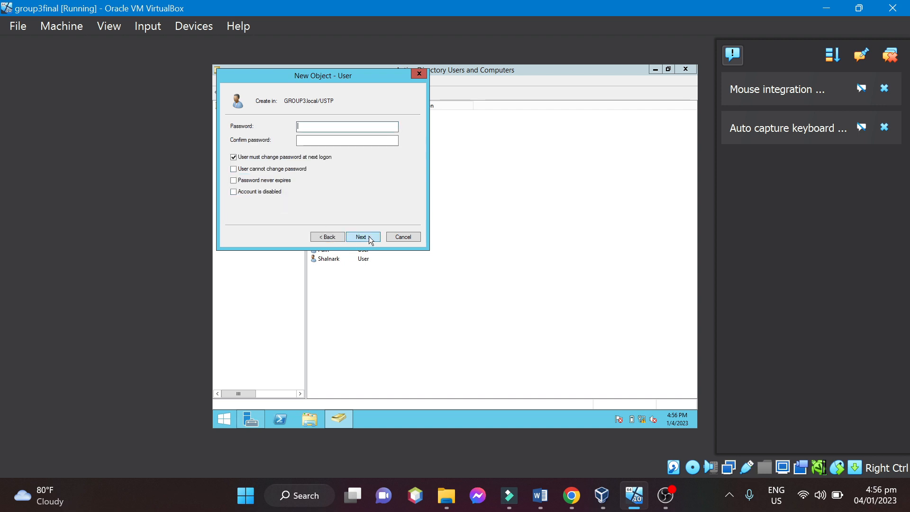
Enter and confirm the fifteenth user's password, keep the password change required at next logon, and finish creating the account.
text(P@ss••)
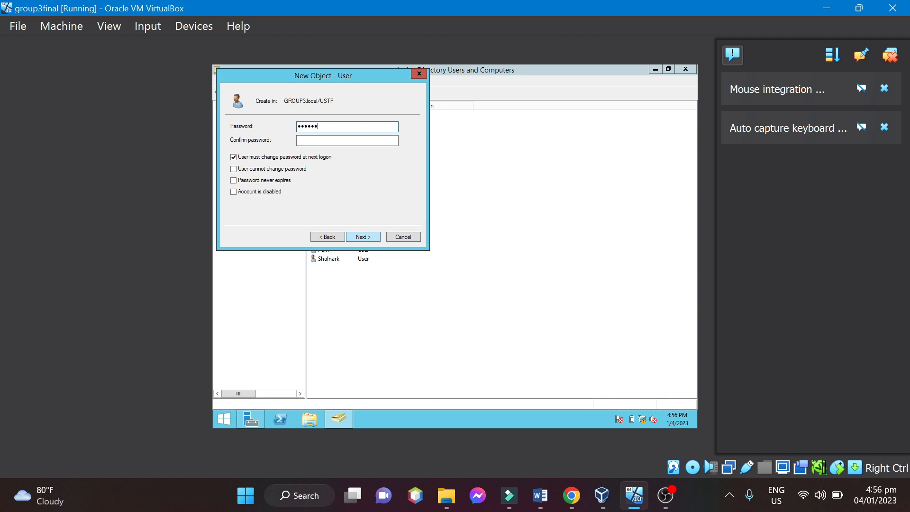
text(•••••)
click(303, 140)
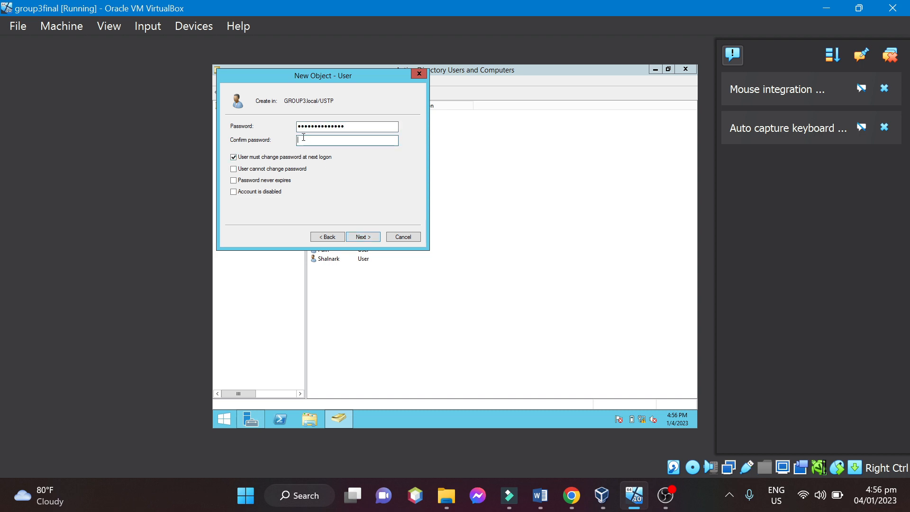
text(•••••)
click(360, 236)
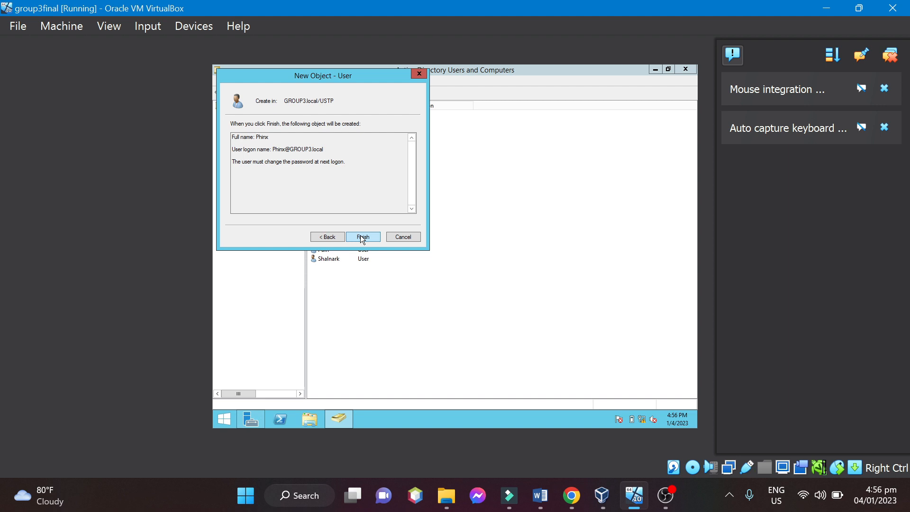
click(360, 235)
click(392, 314)
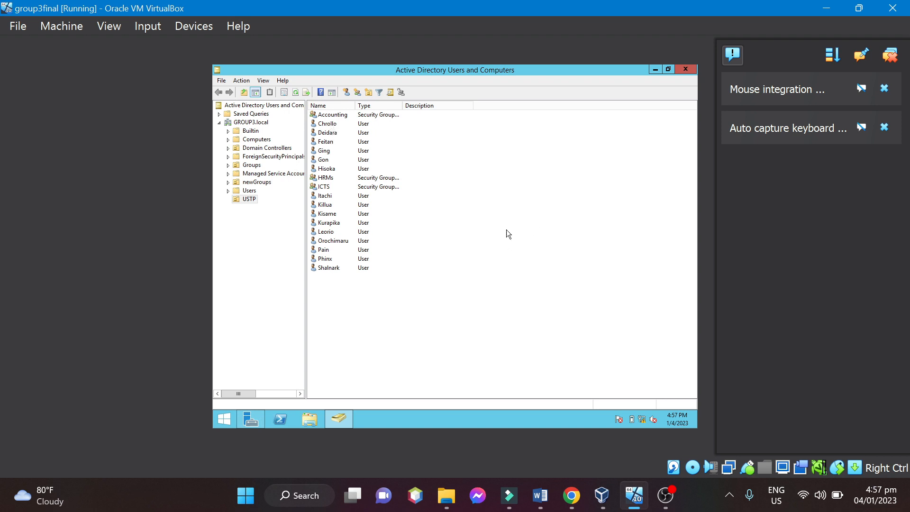
Add the user listed directly below the Accounting group as a member of Accounting, checking the entered name against the directory.
double_click(332, 115)
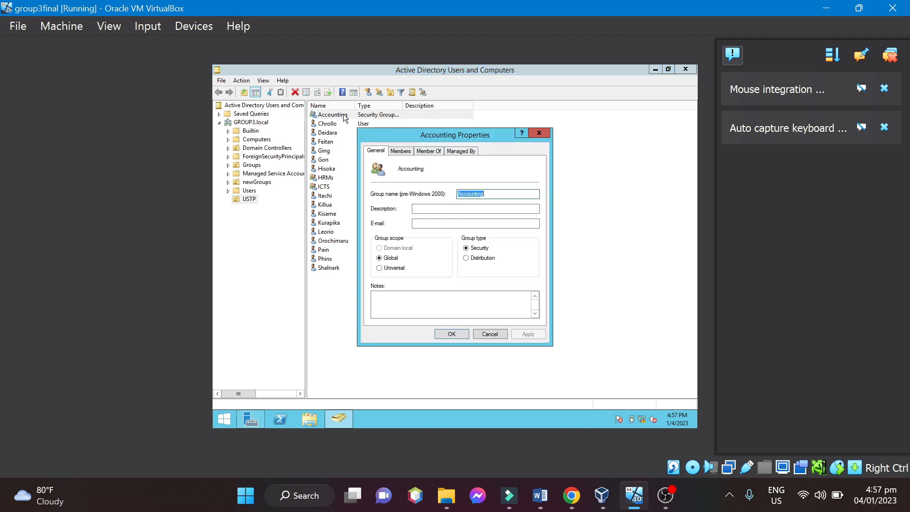
click(399, 153)
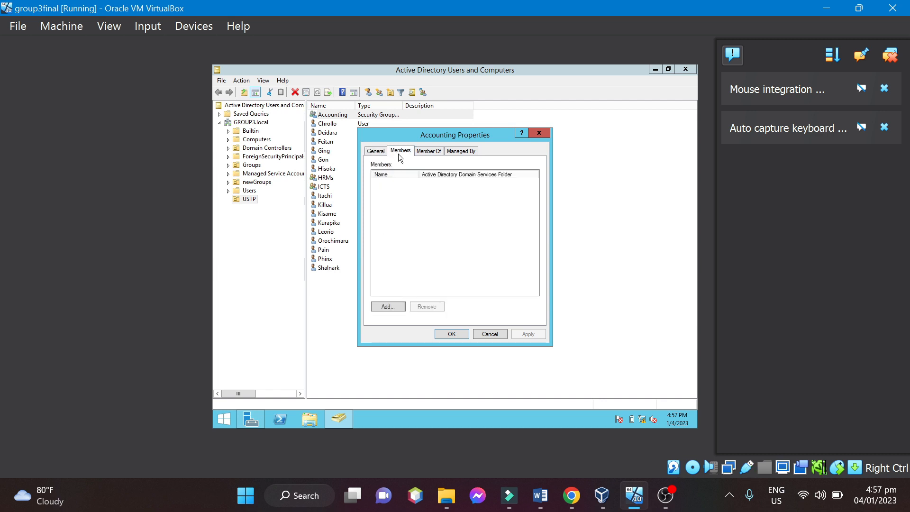
click(388, 307)
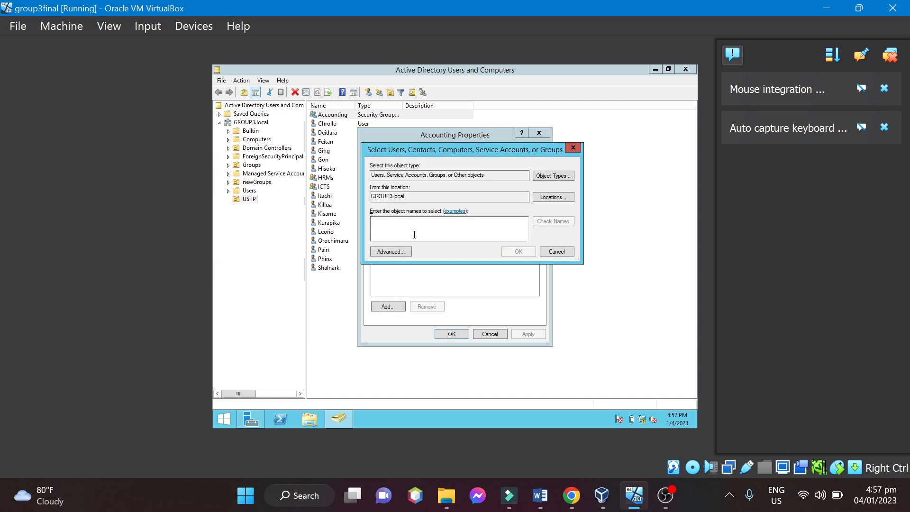
text(Ch)
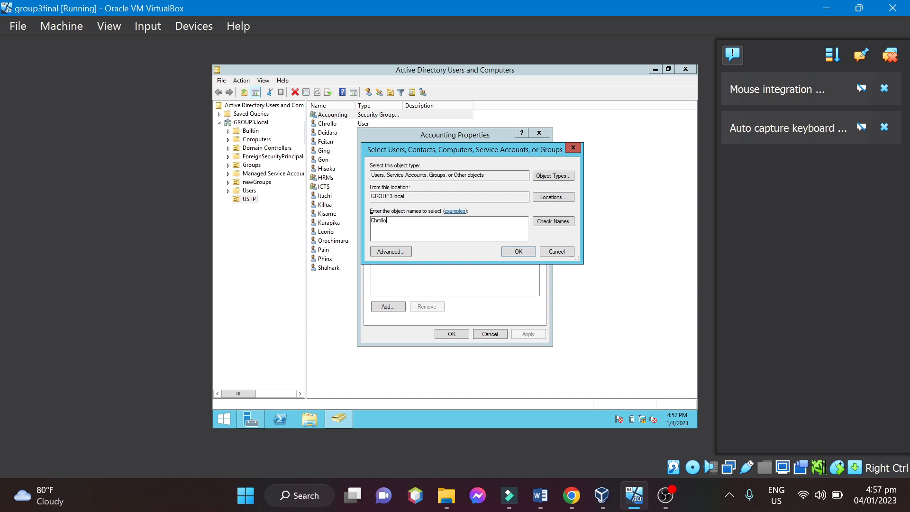
text(rollo)
click(550, 222)
click(510, 254)
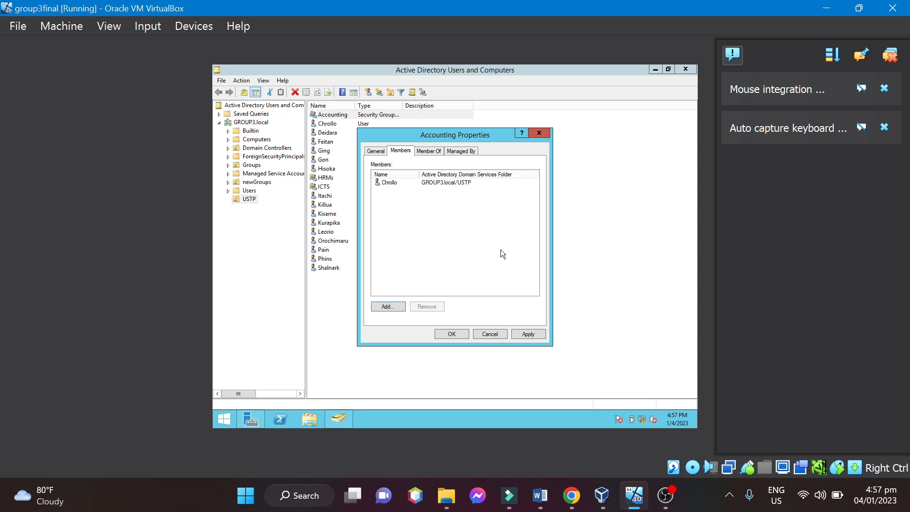
Add the second-to-last user in the USTP list and the user listed above the Ging account to Accounting, checking each name.
click(384, 306)
text(Phinx)
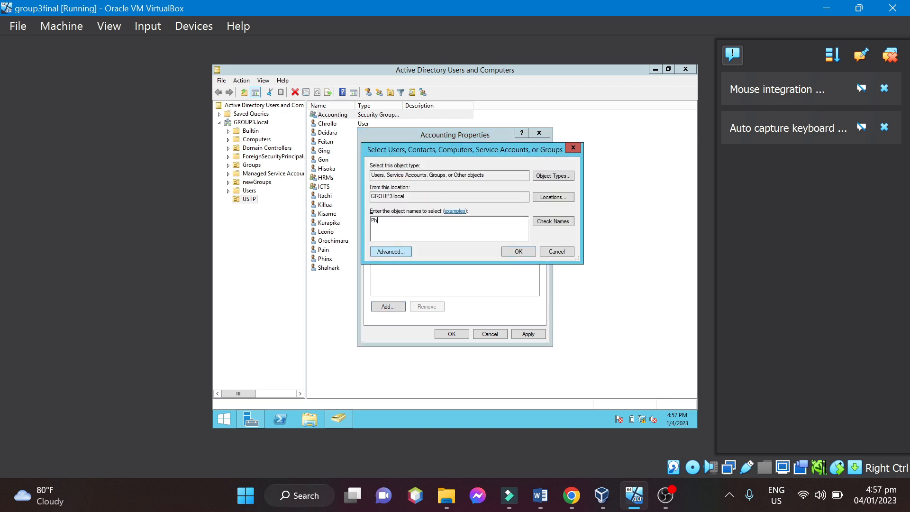
click(563, 222)
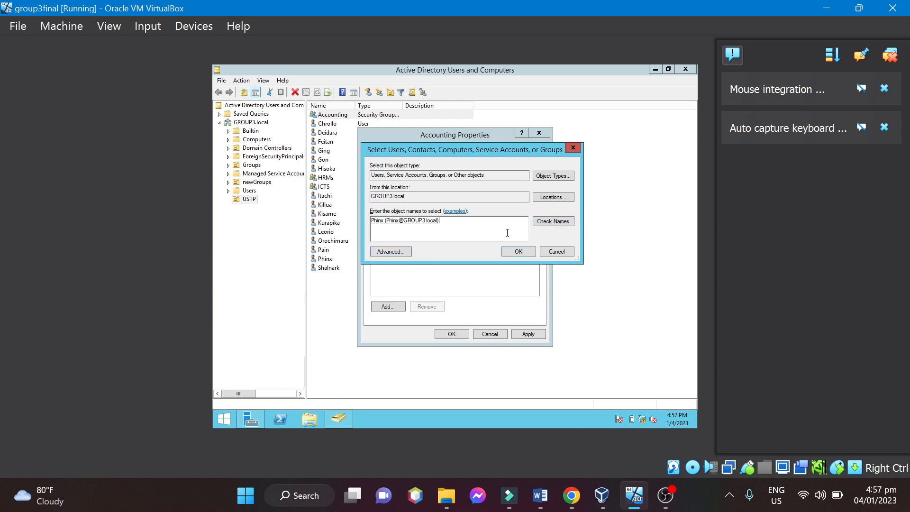
click(525, 254)
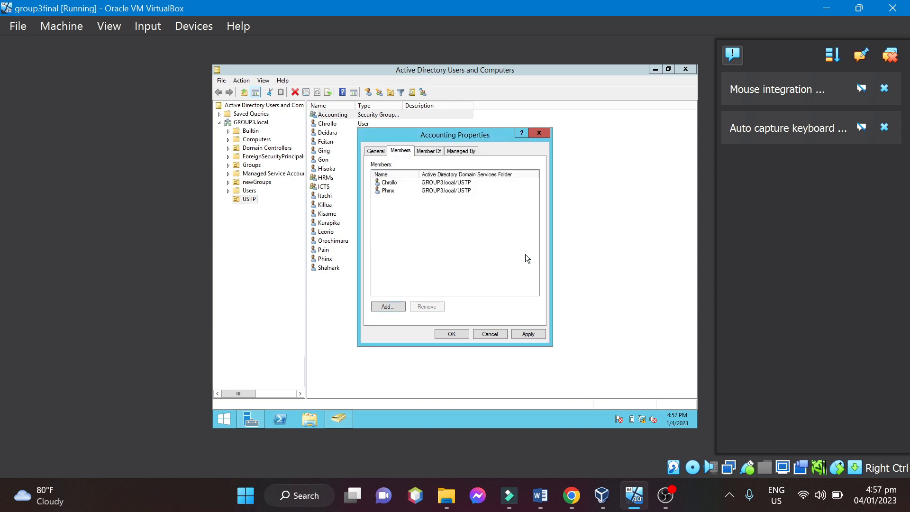
click(388, 308)
text(Feitan)
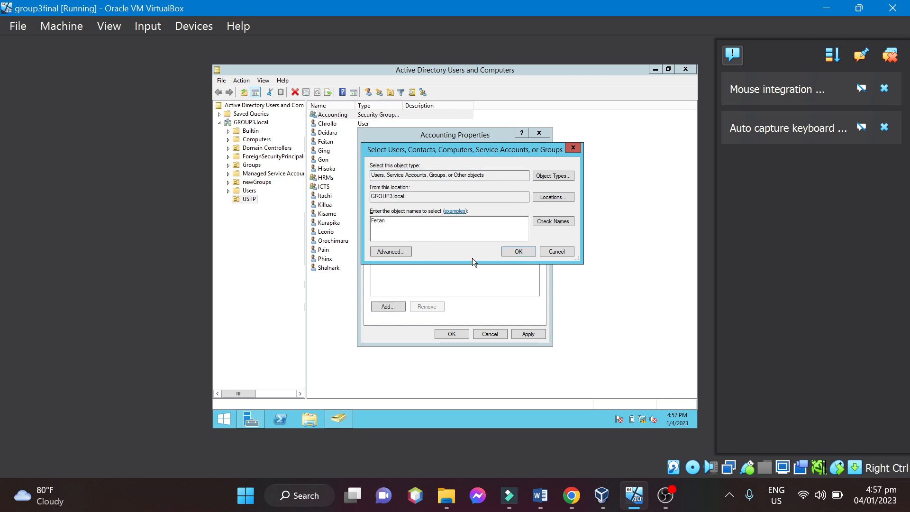
click(551, 224)
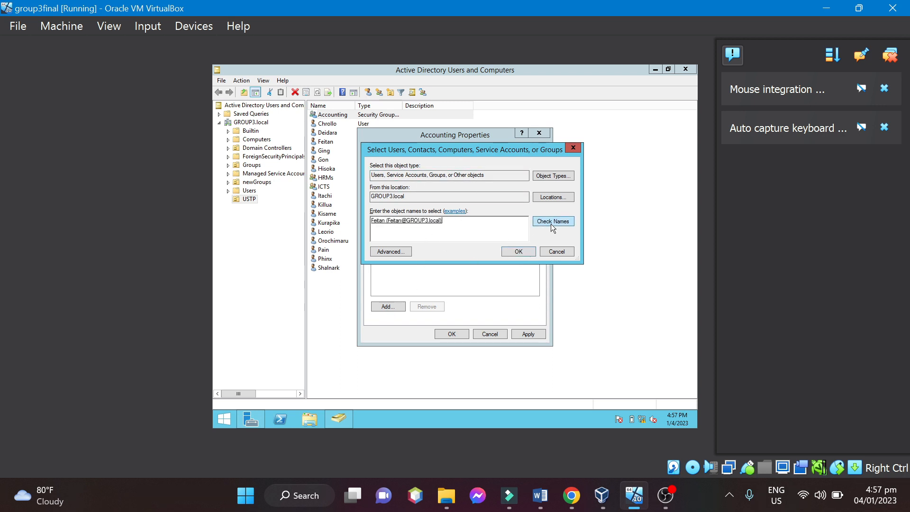
click(520, 252)
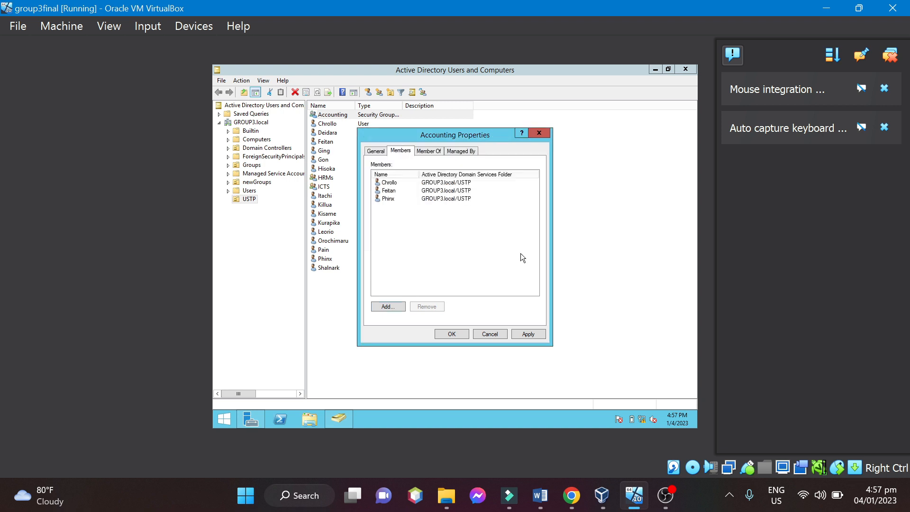
Add the last user in the USTP list and the user directly above the HRMs group to Accounting, and save the memberships.
click(387, 307)
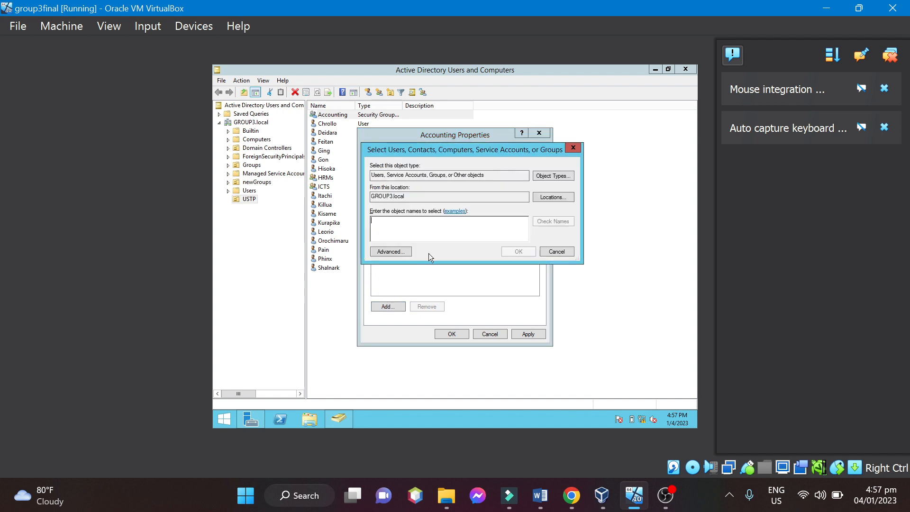
text(Shalnark)
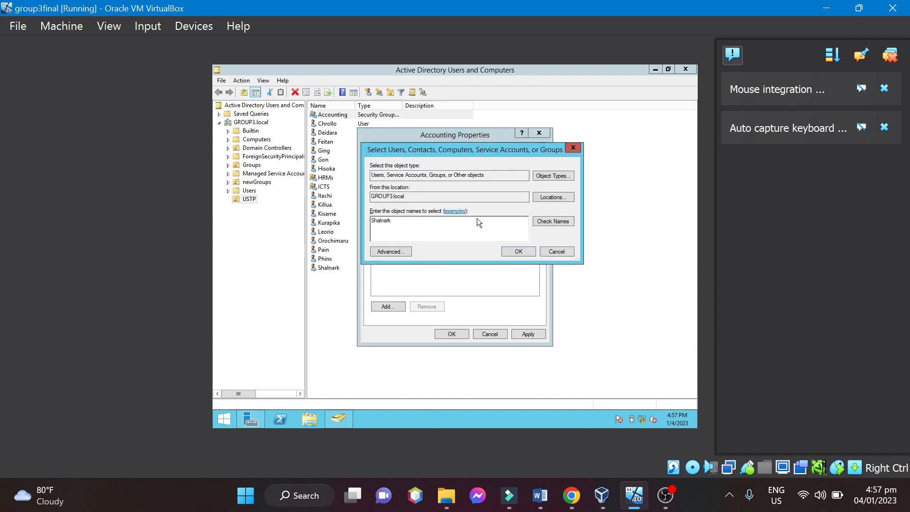
click(563, 224)
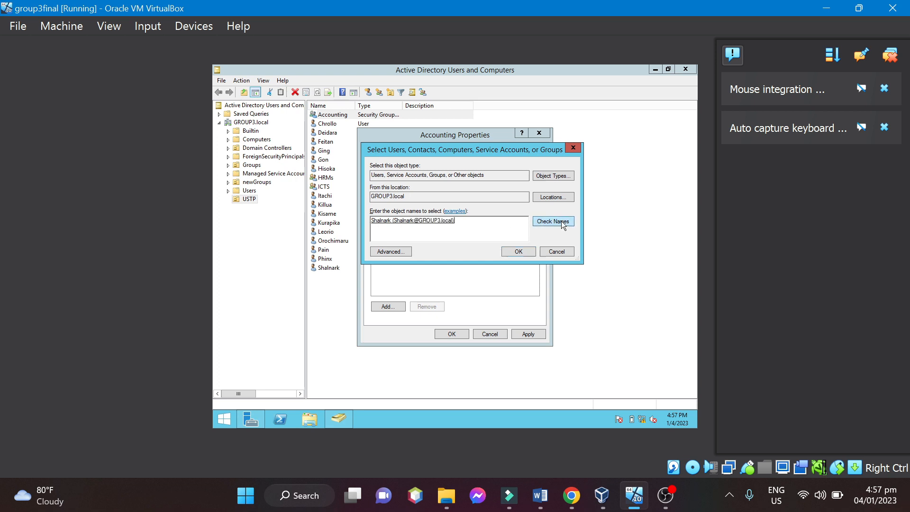
click(517, 252)
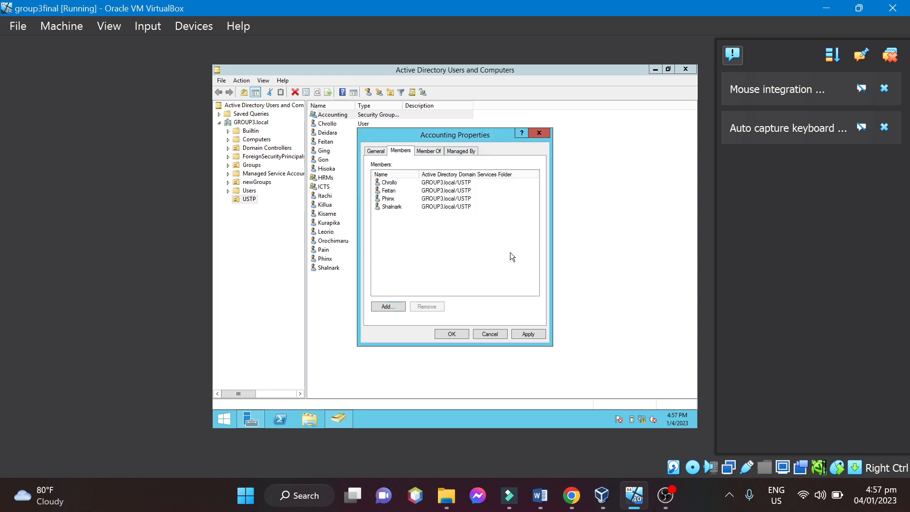
click(373, 306)
text(Hisoka)
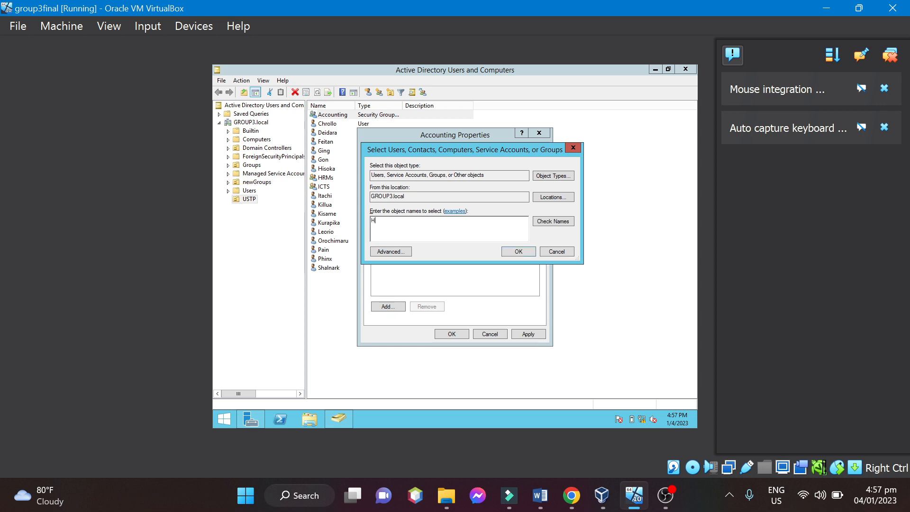
click(551, 222)
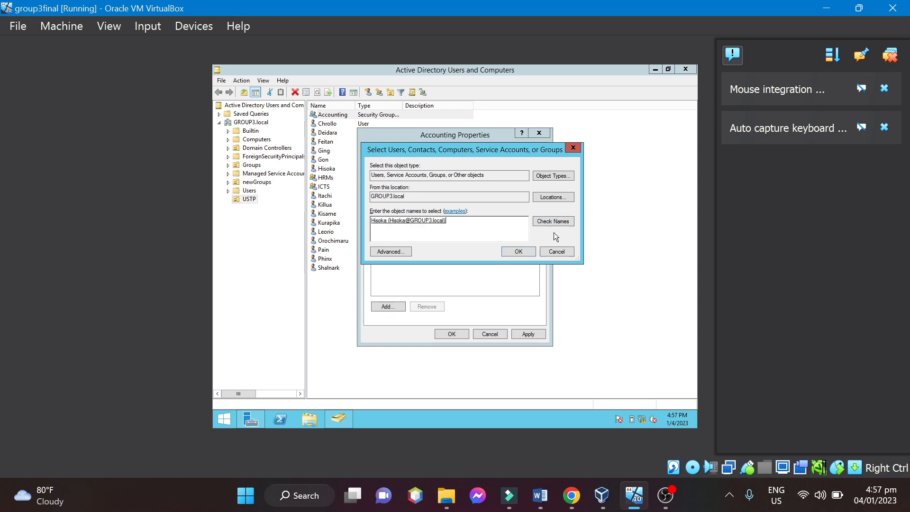
click(518, 253)
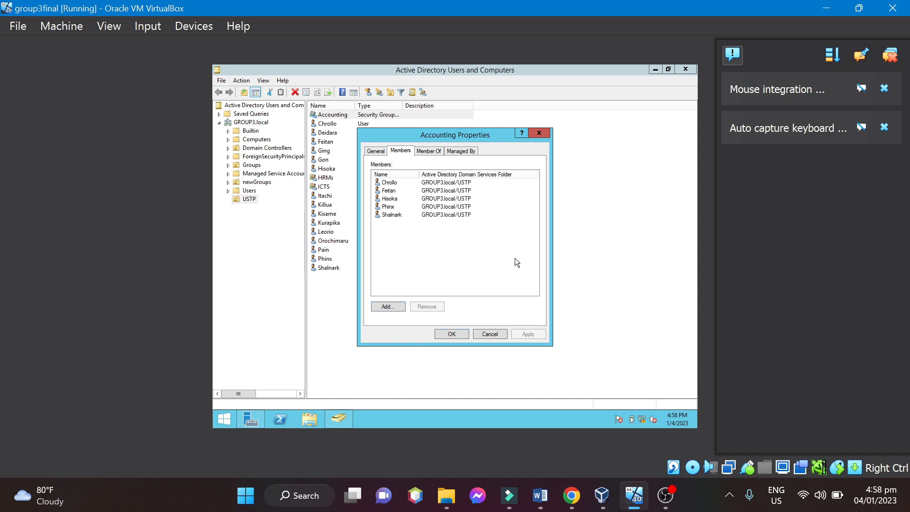
click(448, 335)
click(372, 335)
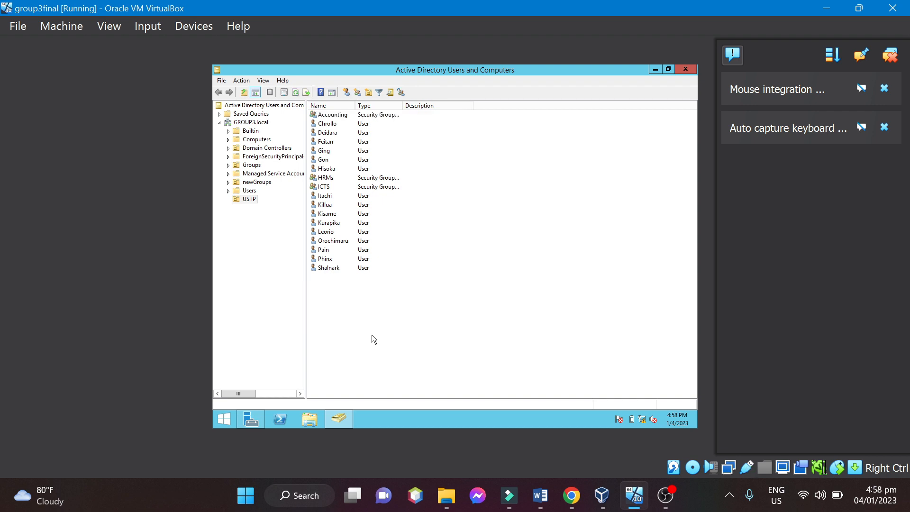
Add the second user listed below the ICTS group as a member of HRMs, checking the entered name against the directory.
click(327, 178)
double_click(325, 179)
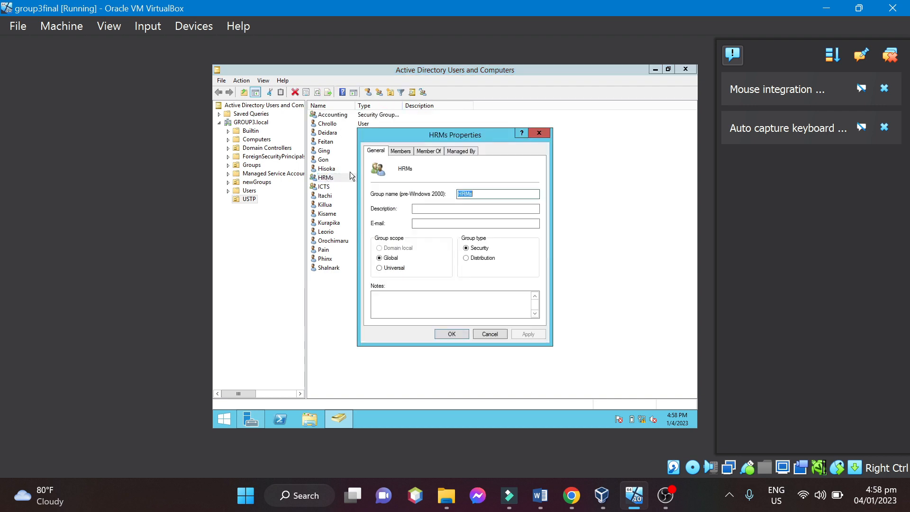
drag(452, 131, 529, 119)
click(482, 141)
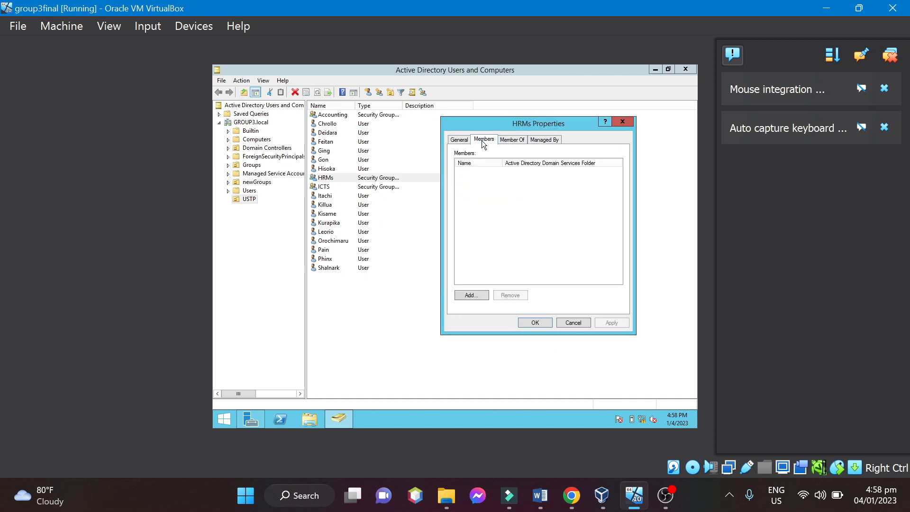
click(470, 298)
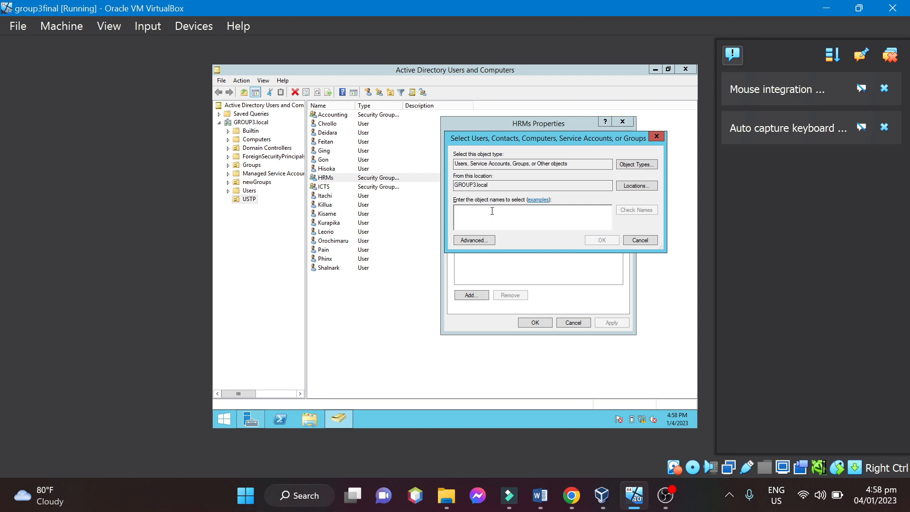
text(Killua)
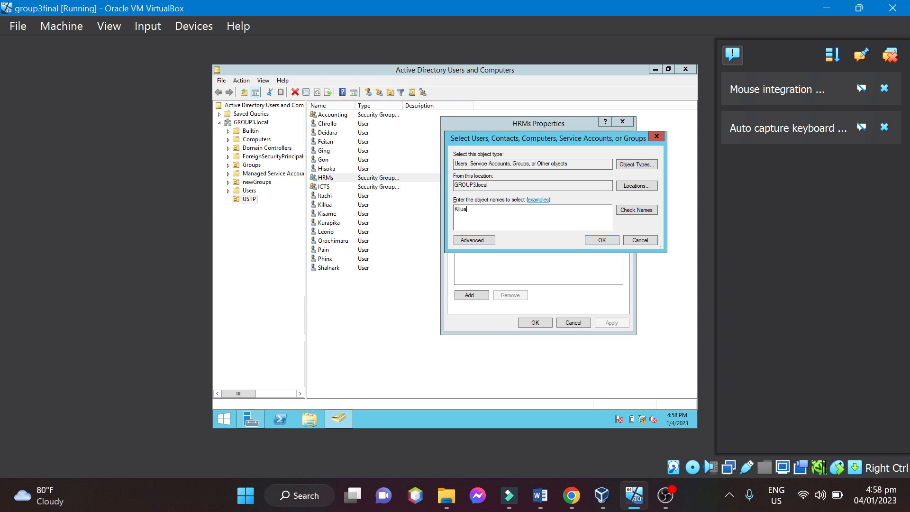
click(628, 210)
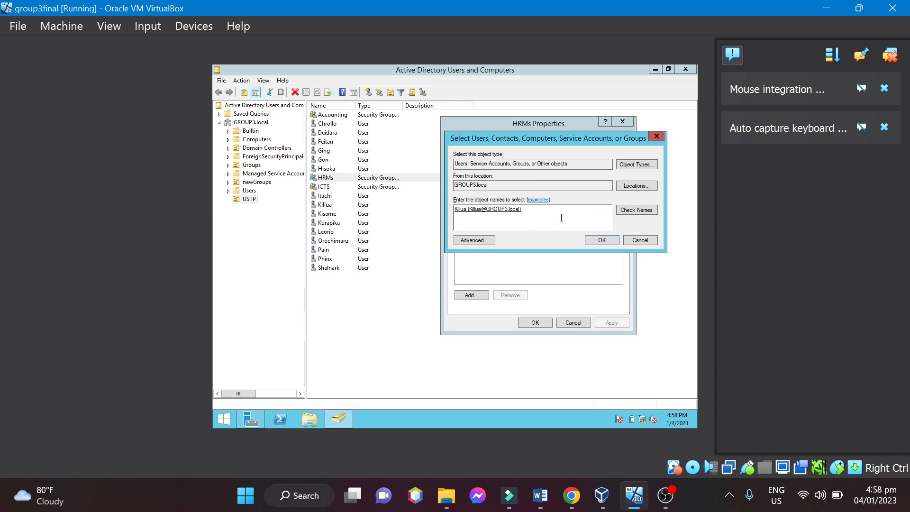
click(598, 239)
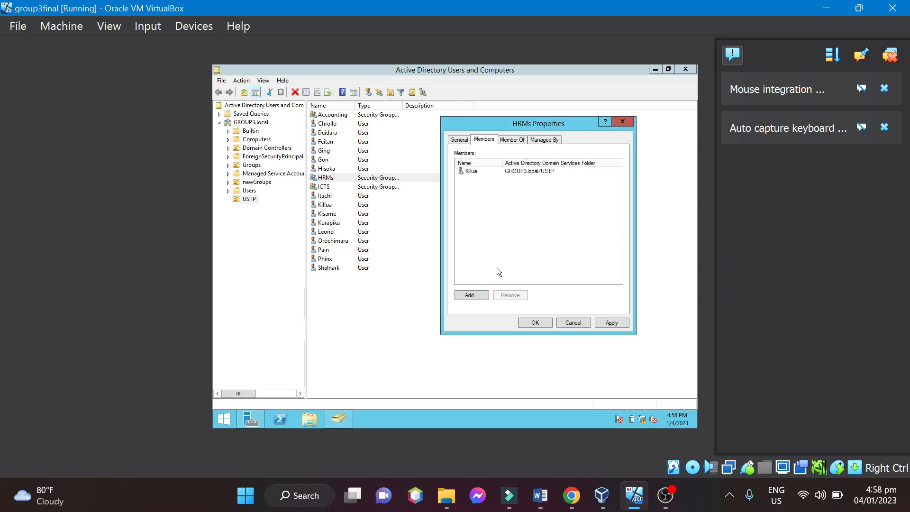
Add the users listed two and three rows above the HRMs group to HRMs, checking each name.
click(472, 294)
text(Gon)
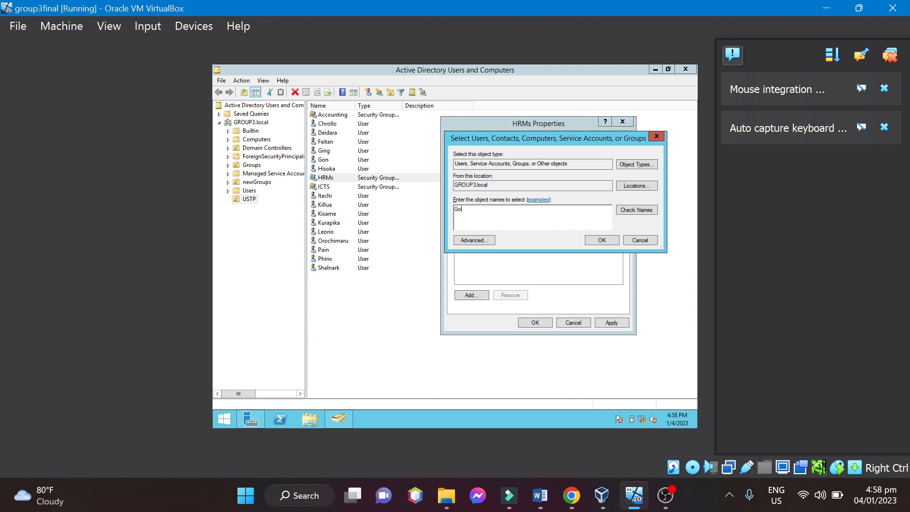
click(637, 210)
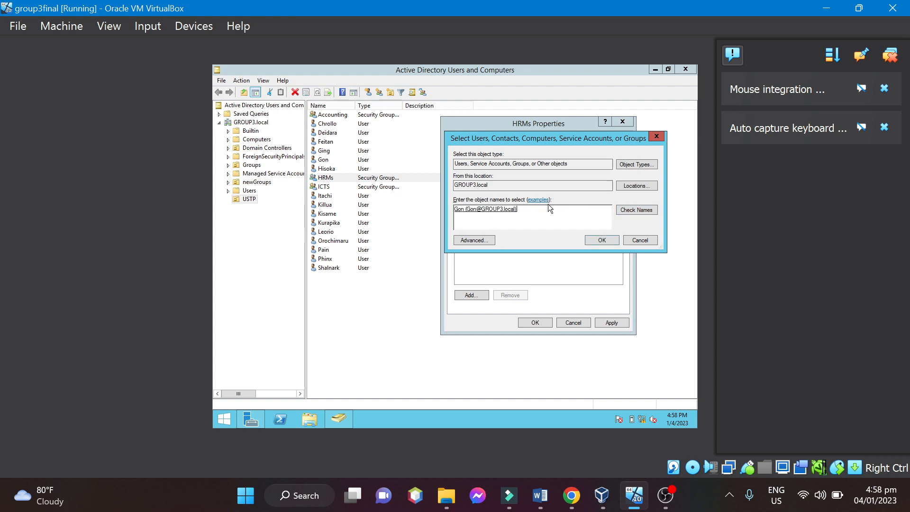
click(602, 240)
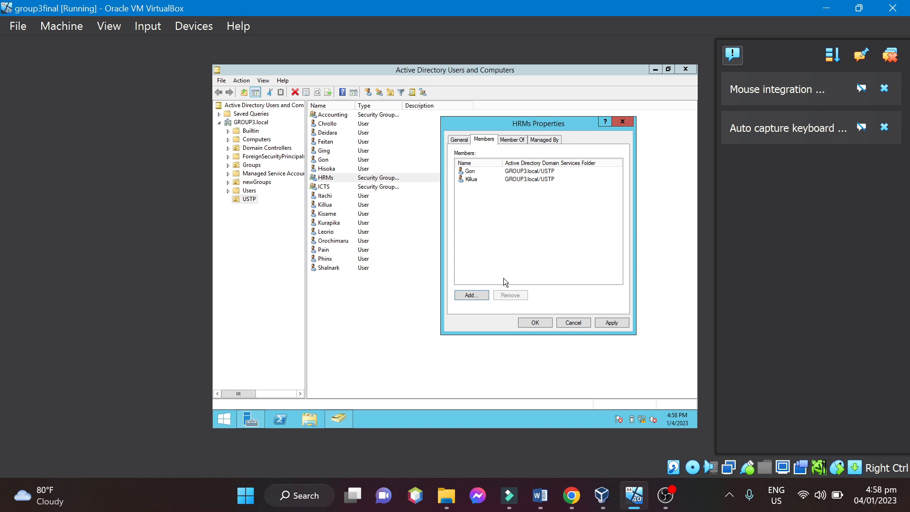
click(469, 295)
text(Ging)
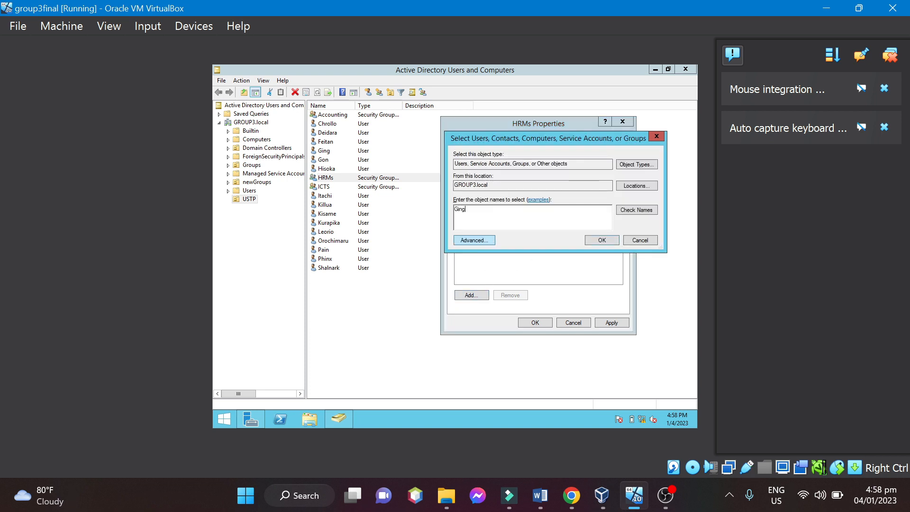
click(638, 210)
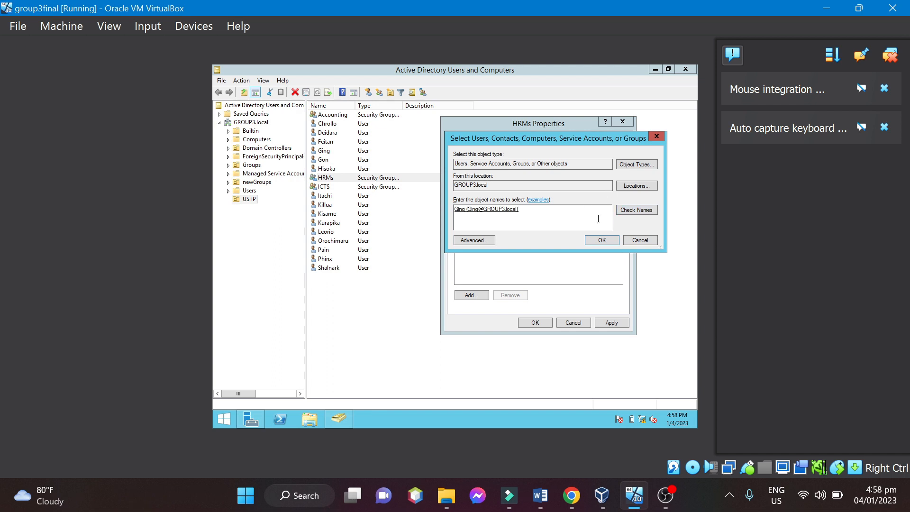
click(599, 240)
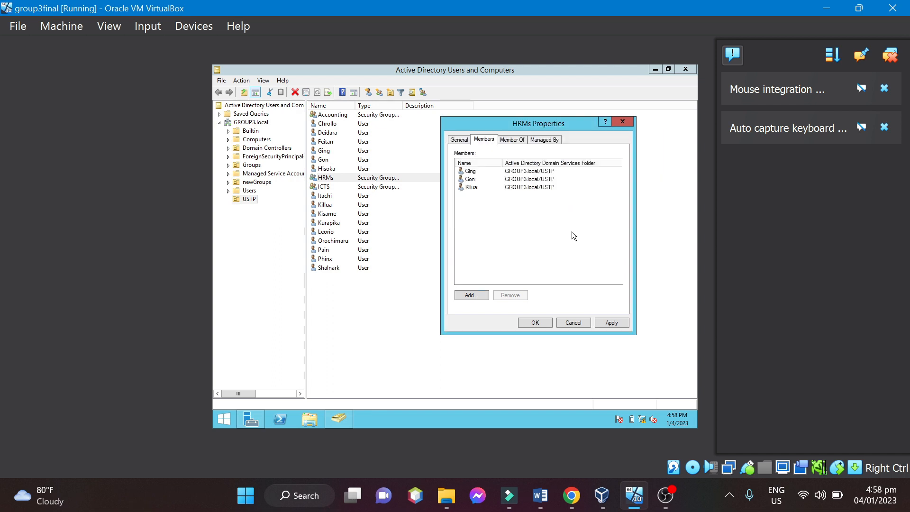
Add the fourth and fifth users listed below the ICTS group to HRMs, checking each name, and save the memberships.
click(471, 296)
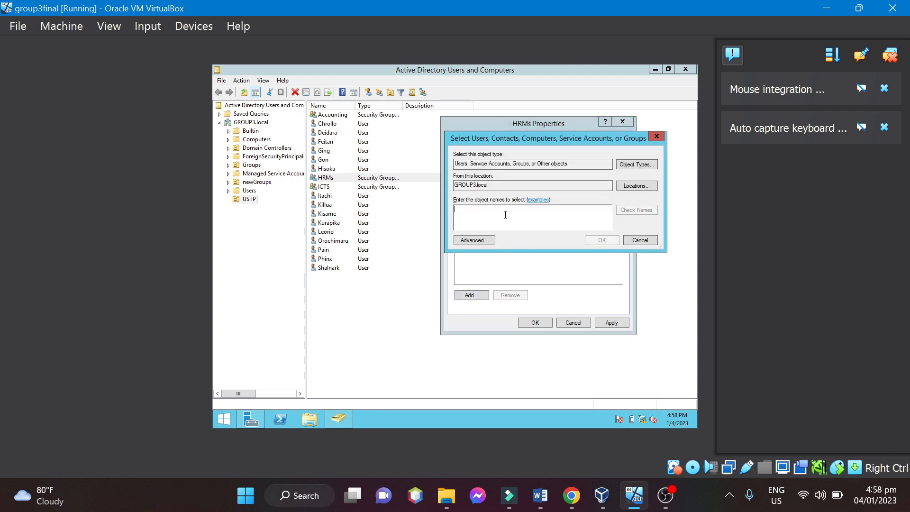
text(Kura)
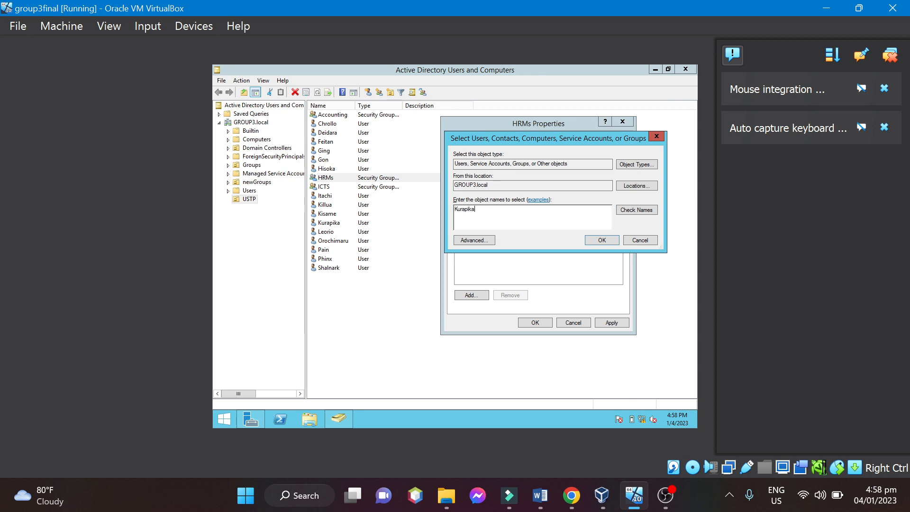
text(pika)
click(624, 210)
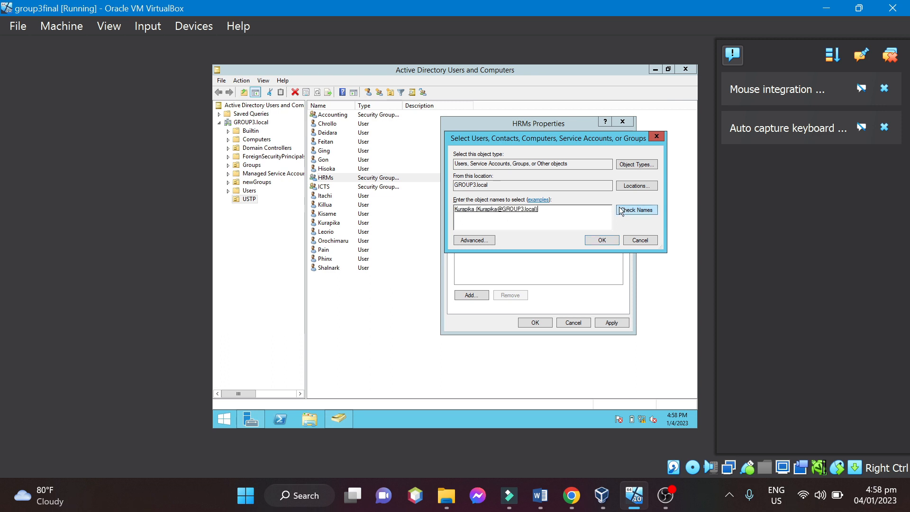
click(602, 241)
click(479, 295)
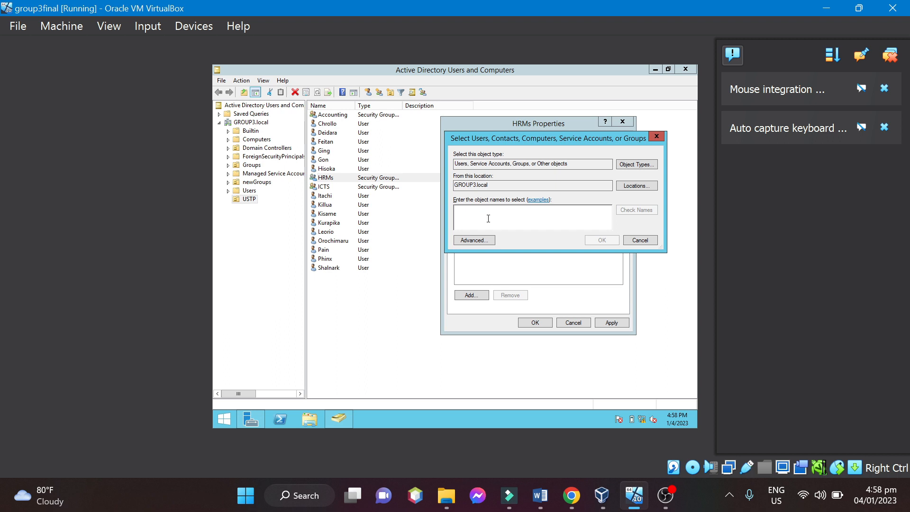
text(Leorio)
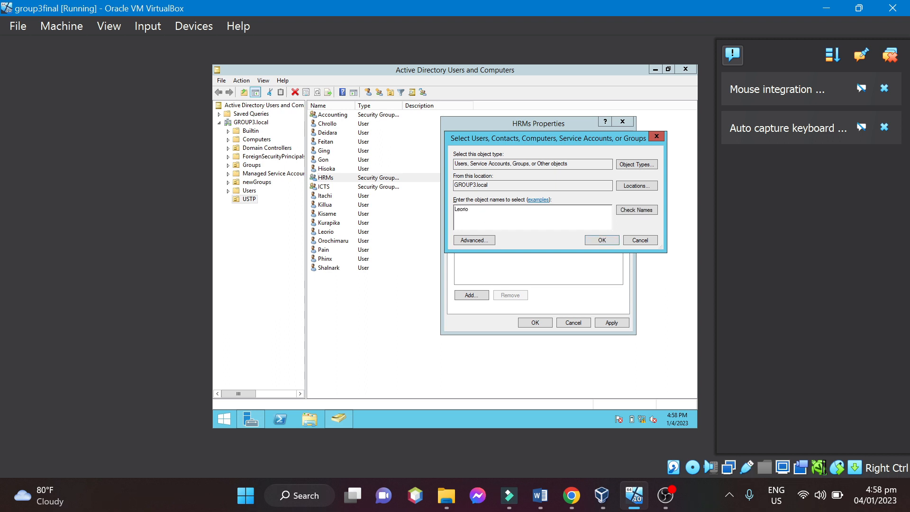
click(628, 210)
click(594, 238)
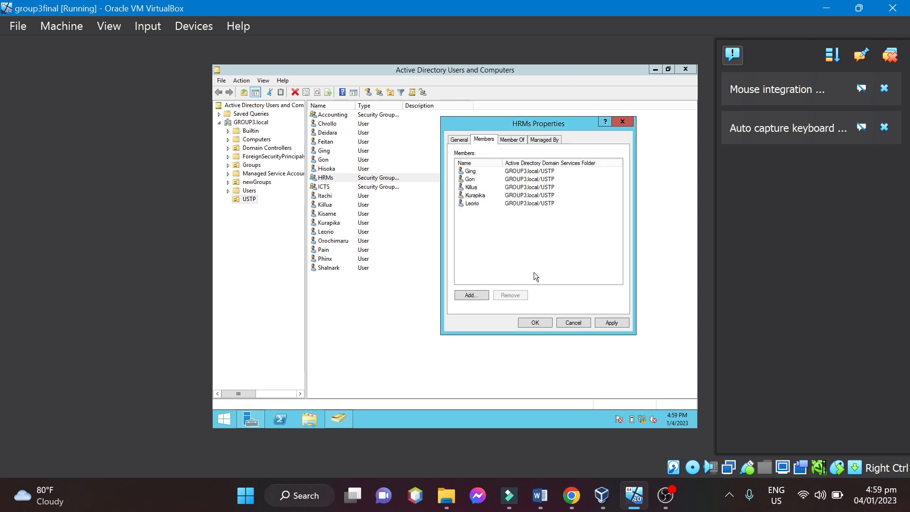
click(612, 322)
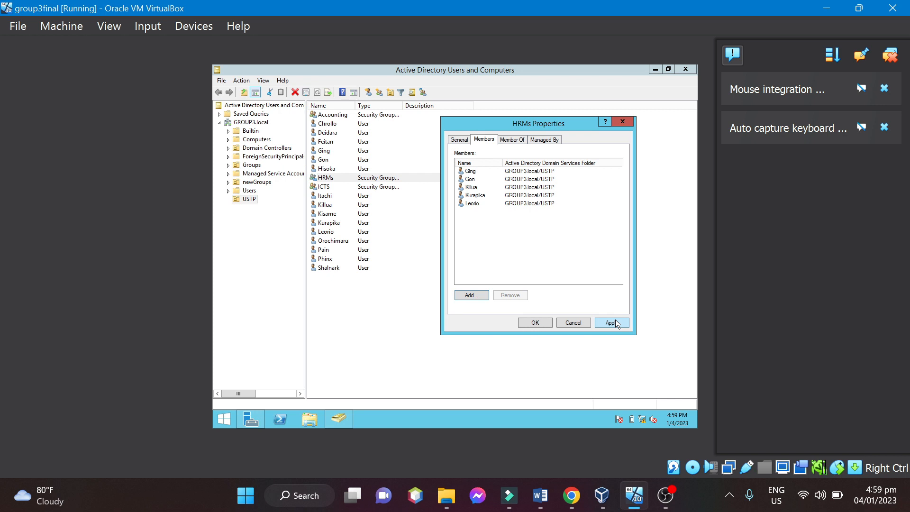
click(535, 323)
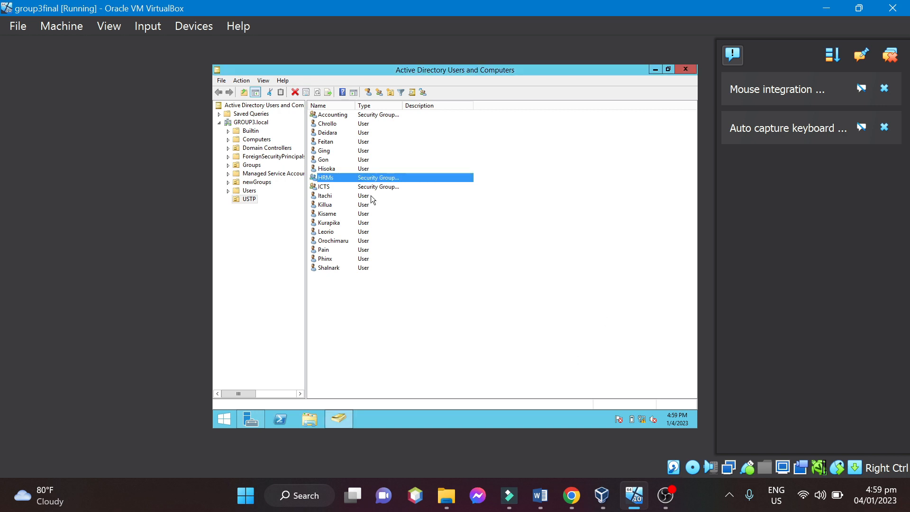
Add the third-to-last user in the USTP list as a member of the ICTS group, checking the entered name.
double_click(332, 187)
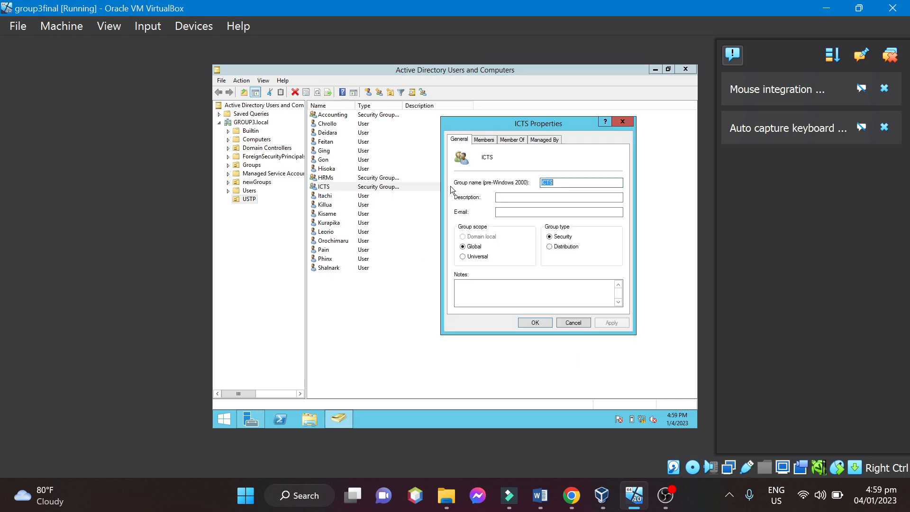
click(485, 139)
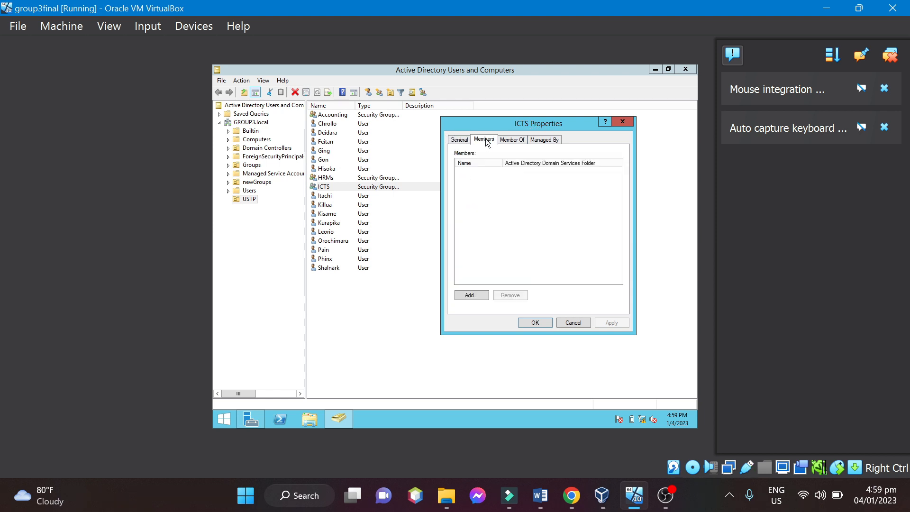
click(472, 295)
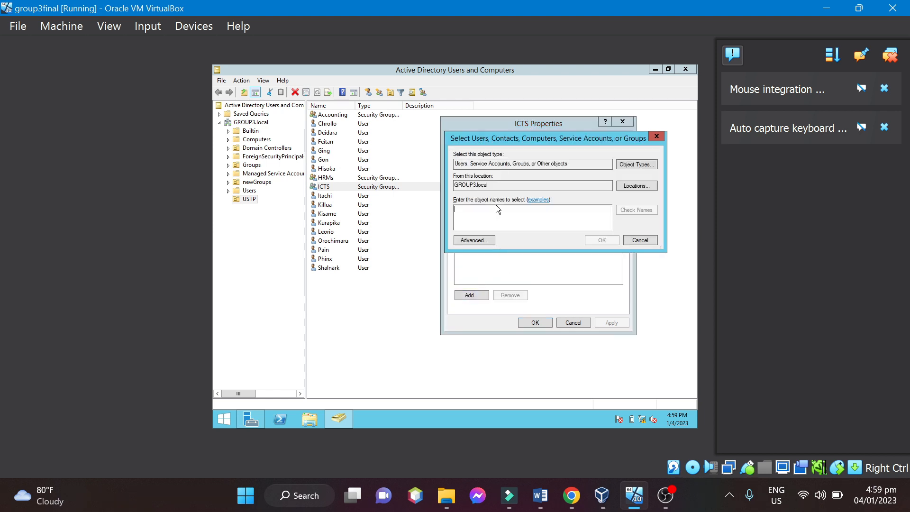
text(Pain)
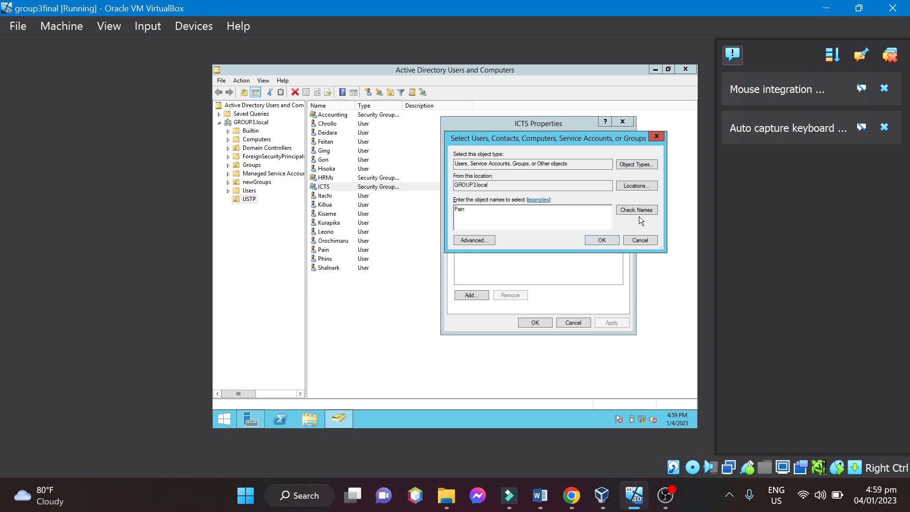
click(638, 212)
click(602, 241)
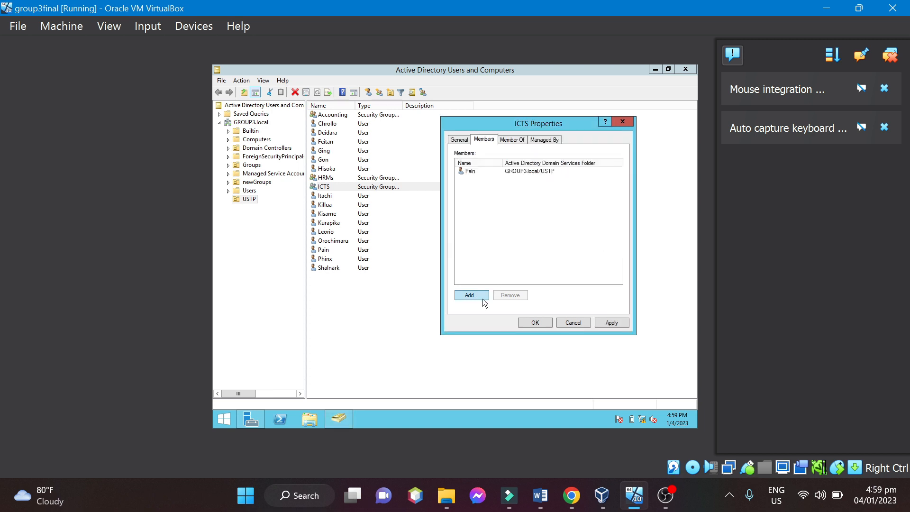
Add the third user below the ICTS group and the user directly below it to ICTS, checking each name.
click(478, 295)
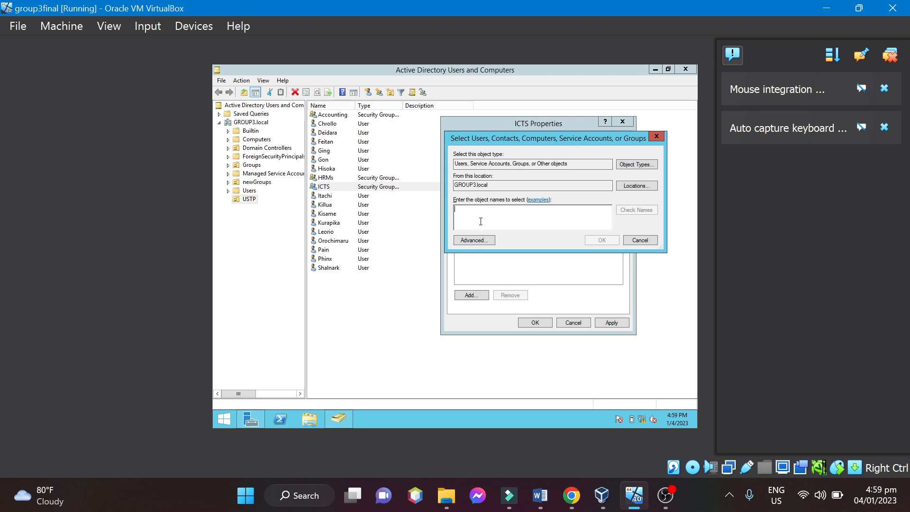
text(Kisam)
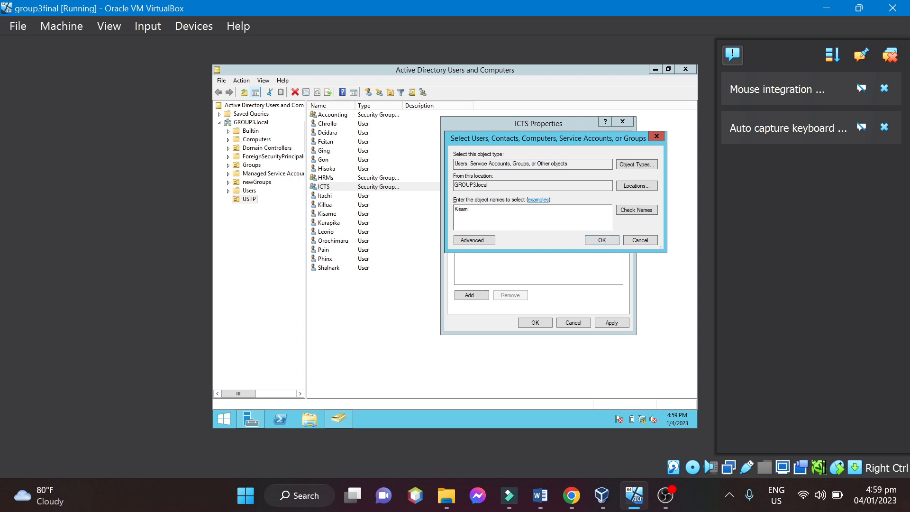
text(e)
click(633, 210)
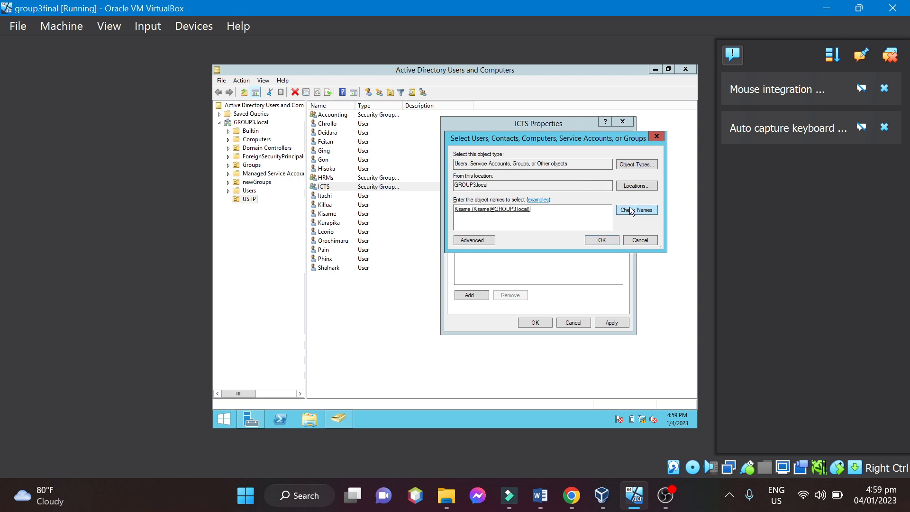
click(598, 239)
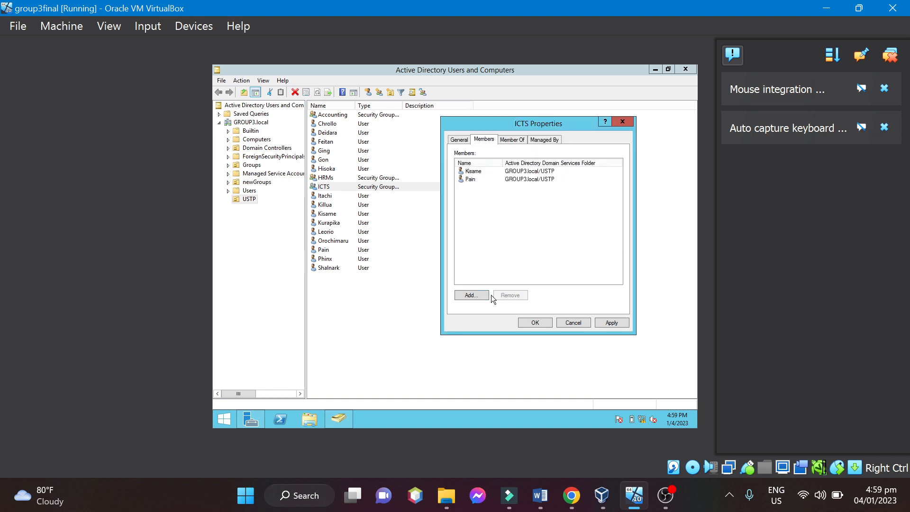
click(478, 295)
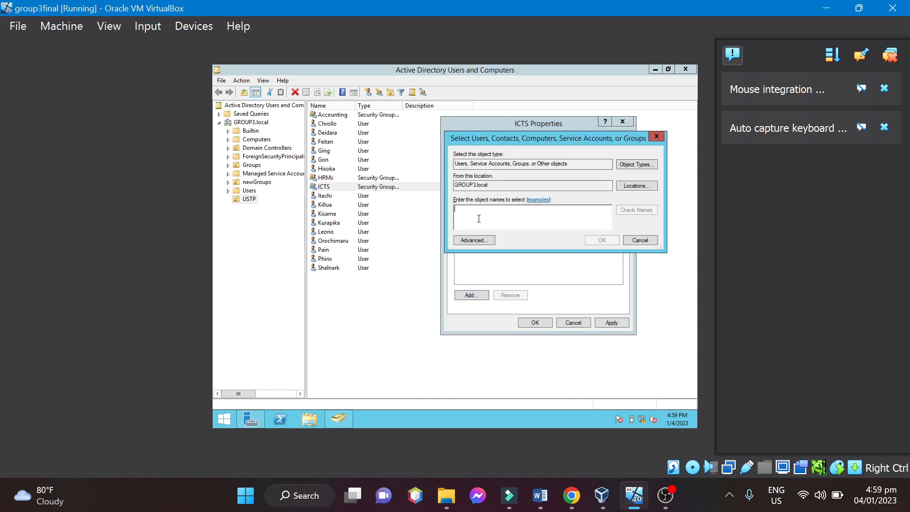
text(l)
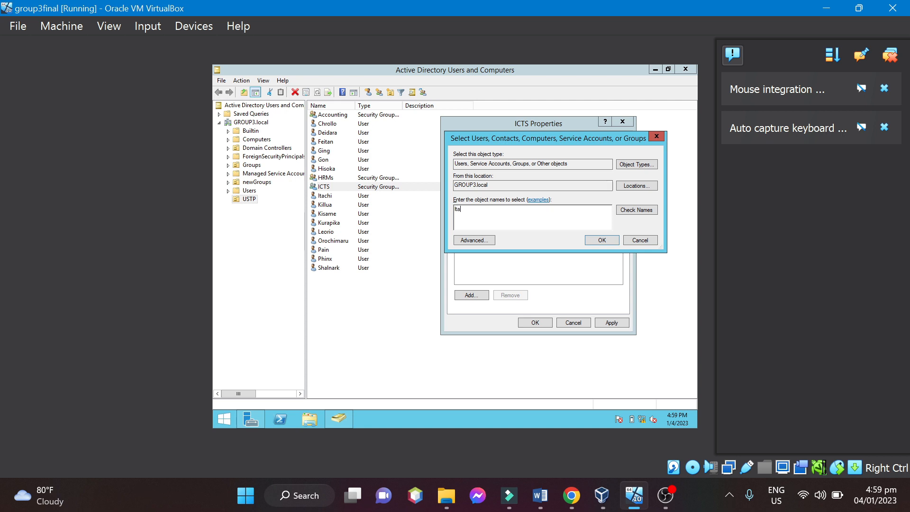
text(tachi)
click(625, 213)
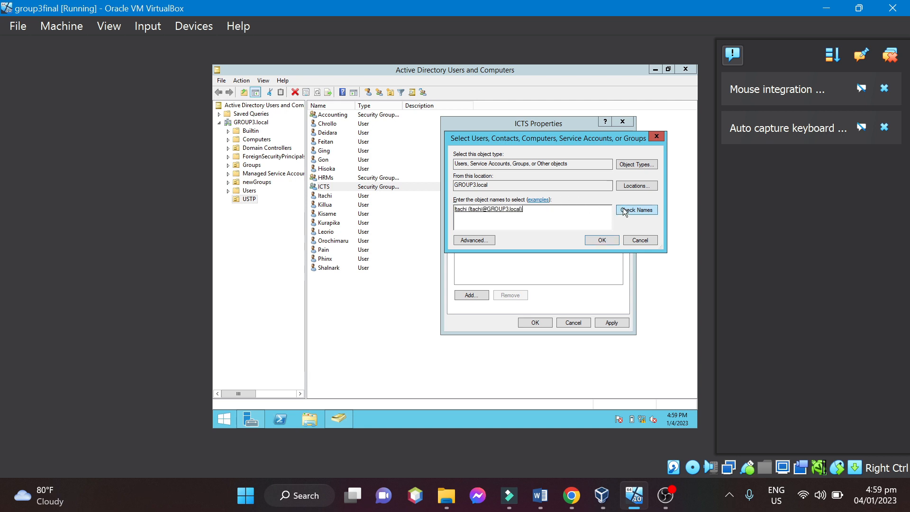
click(602, 241)
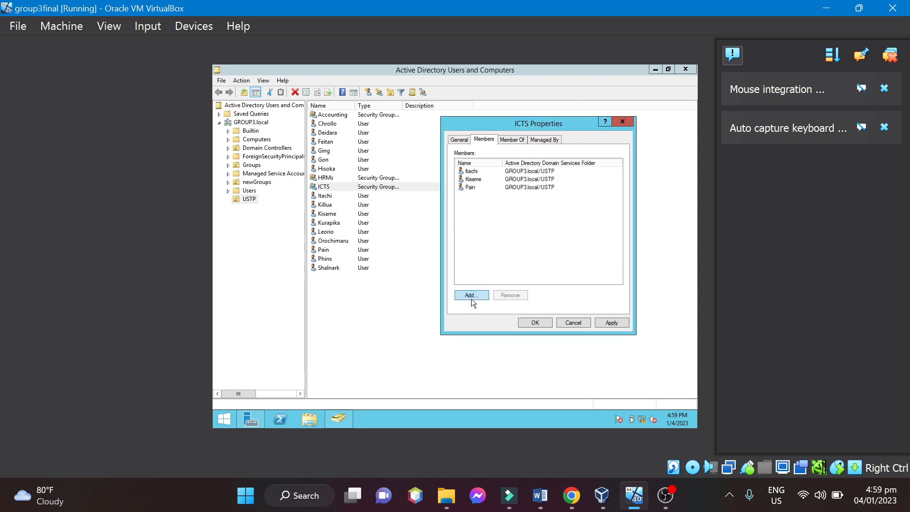
Add the second user in the USTP list as a member of the ICTS group, checking the entered name.
click(472, 295)
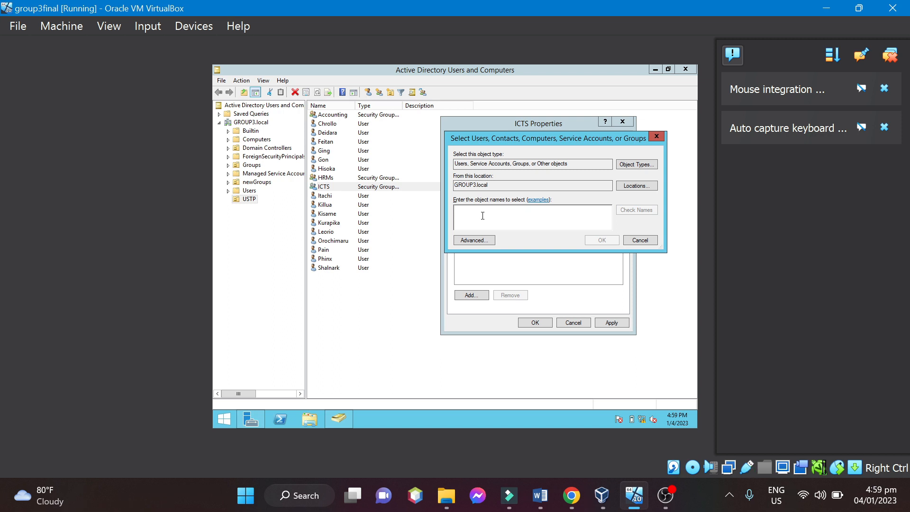
text(Deidara)
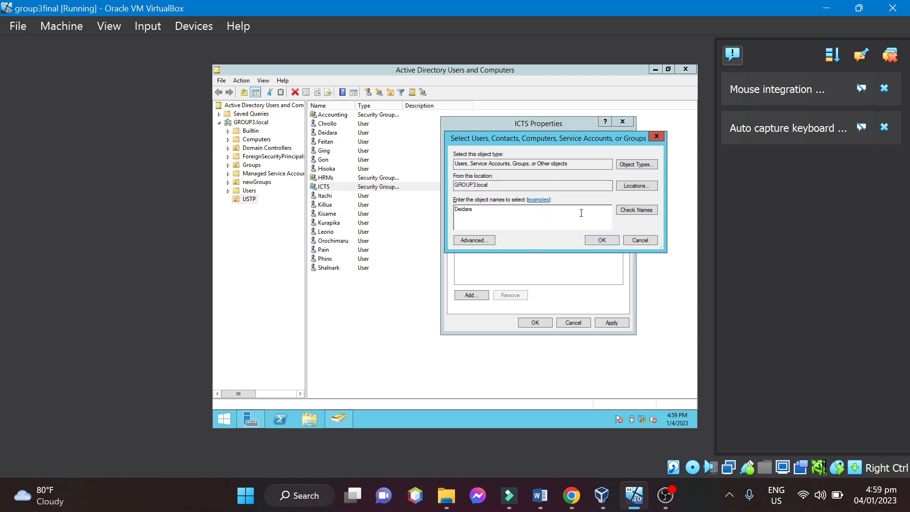
click(643, 210)
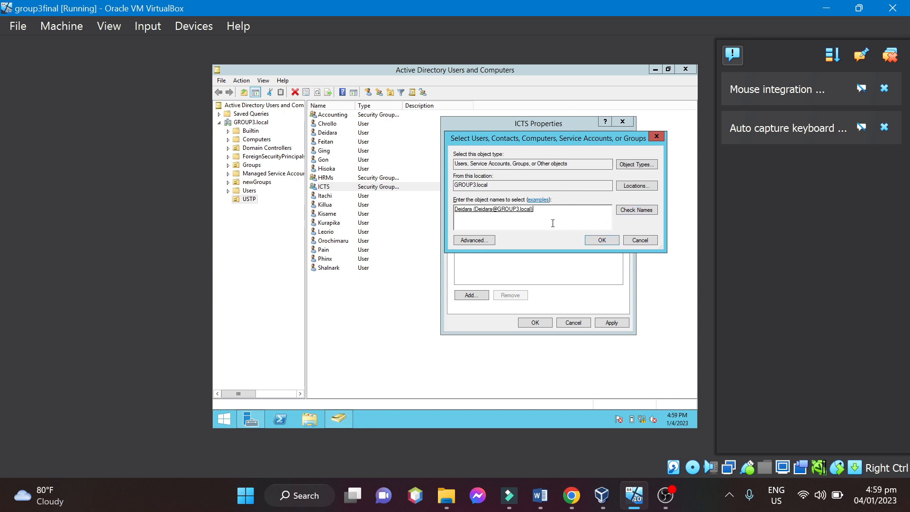
click(609, 239)
Add the fourth-to-last user in the USTP list to ICTS, checking the name, and save the group's memberships.
click(471, 296)
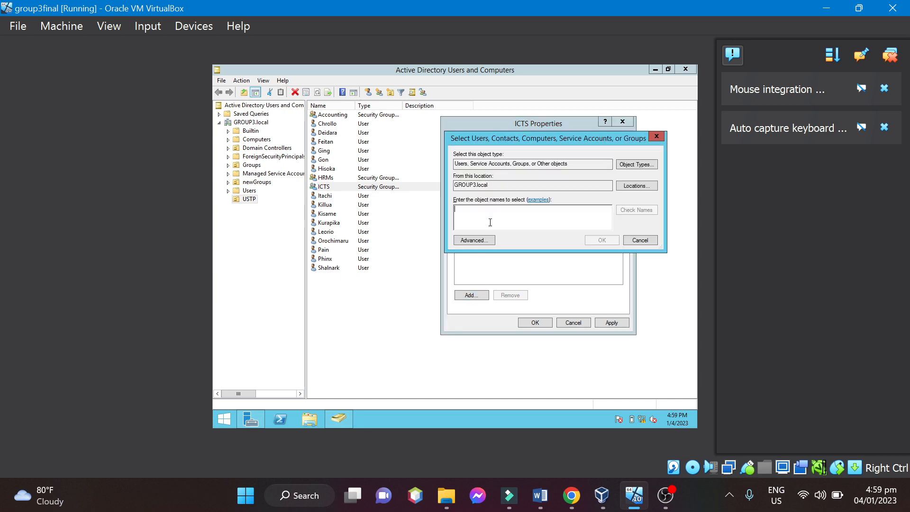
text(Oro)
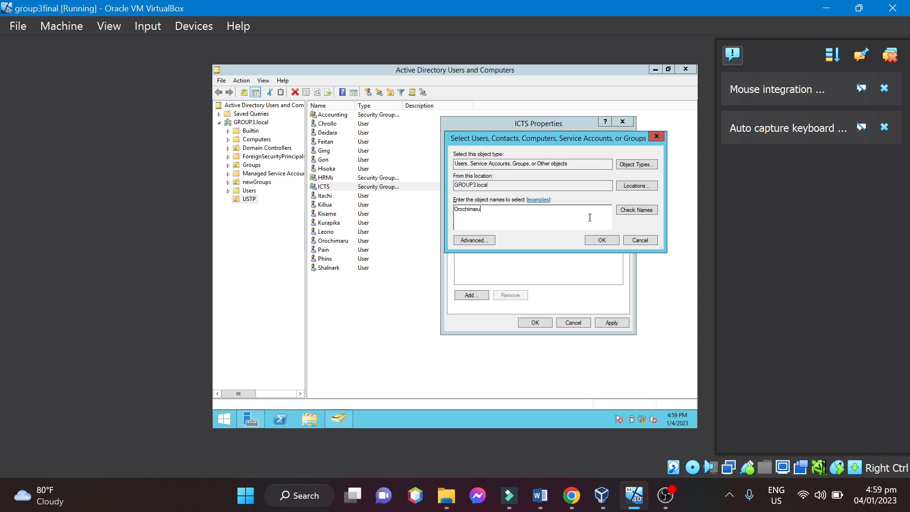
text(chimaru)
click(650, 207)
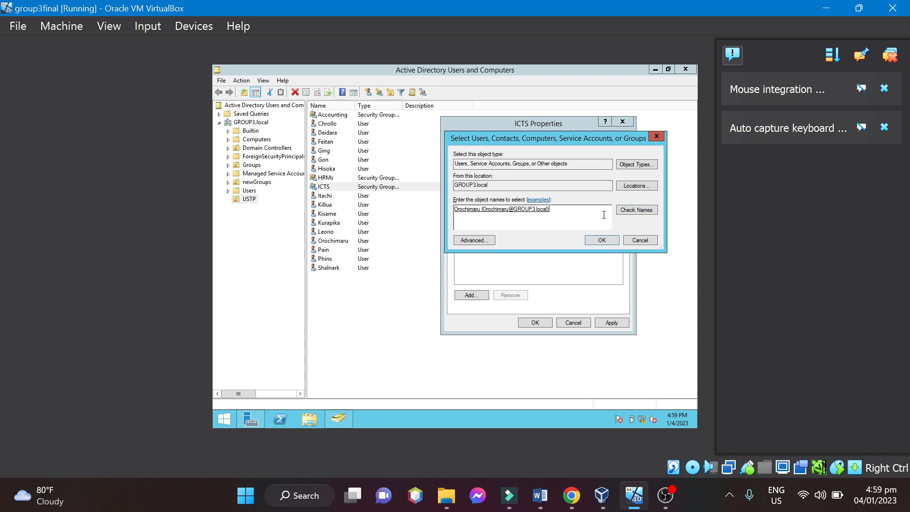
click(601, 240)
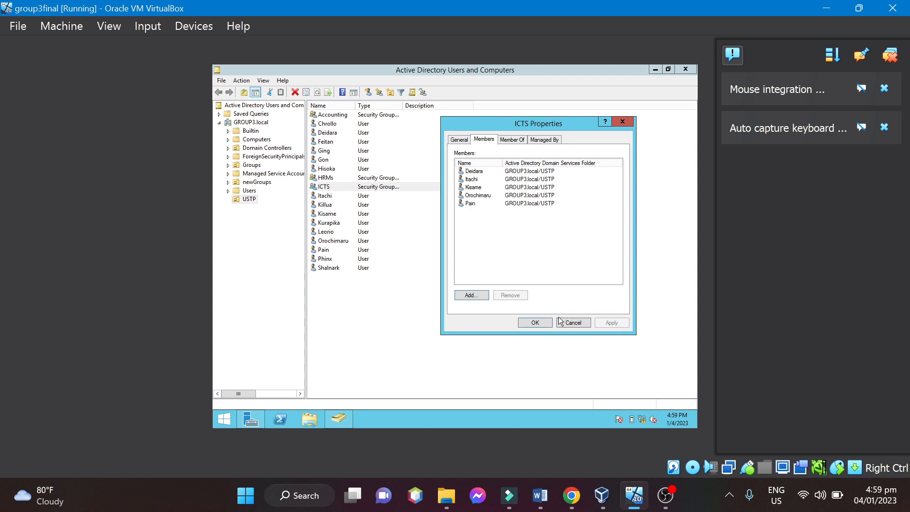
click(536, 322)
click(437, 300)
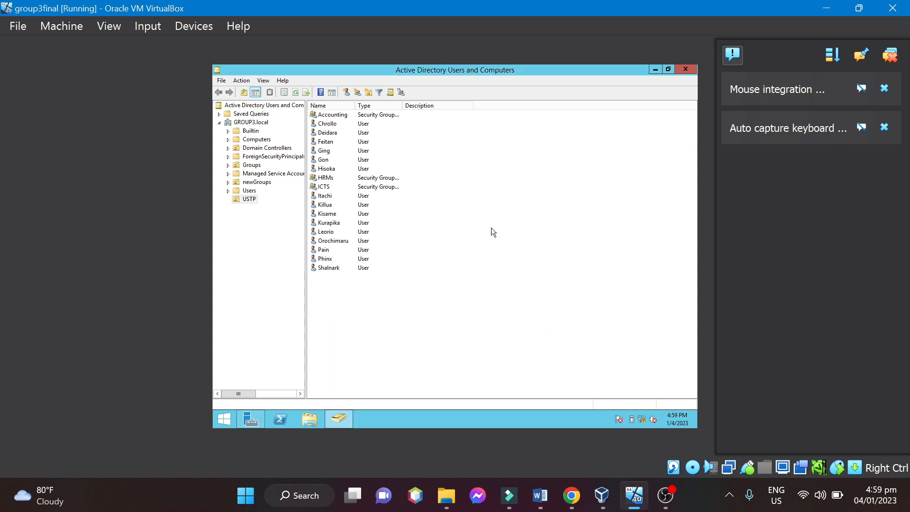
Reload the USTP unit's contents and review the member lists of the ICTS, Accounting and HRMs groups.
click(251, 165)
click(252, 140)
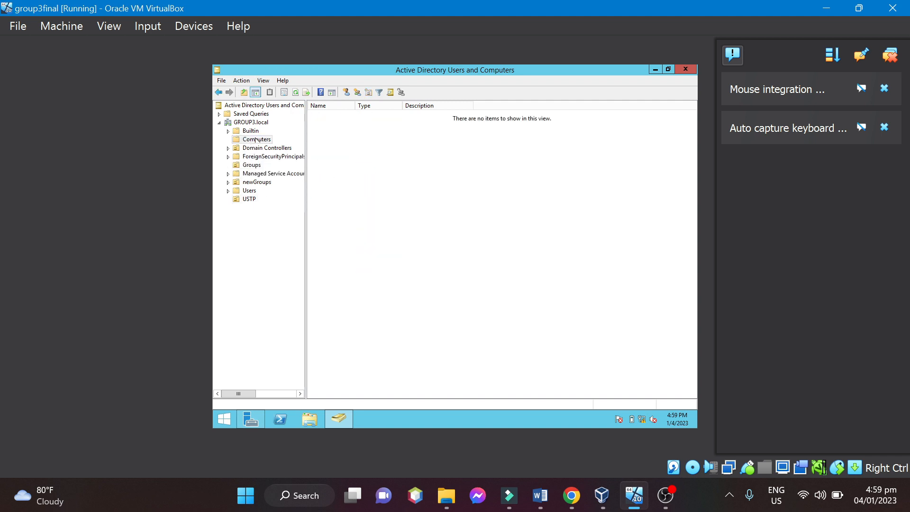
click(248, 200)
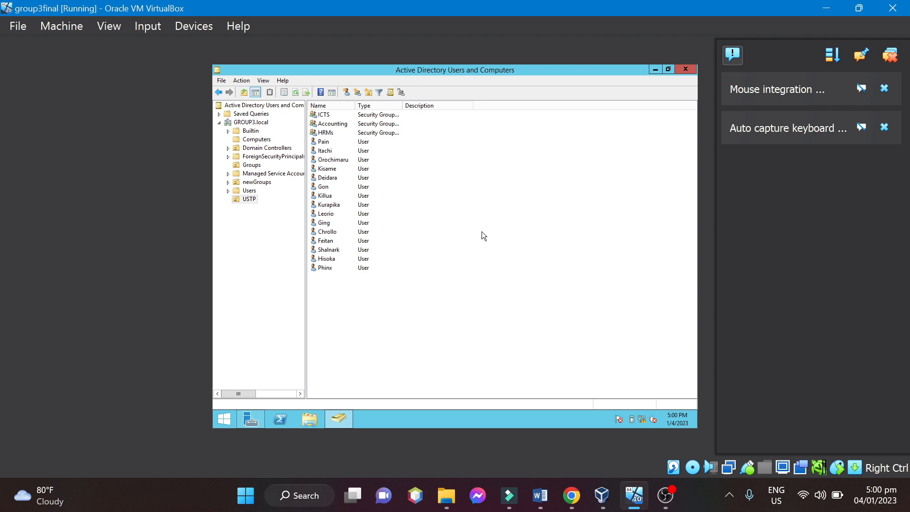
double_click(326, 116)
click(485, 140)
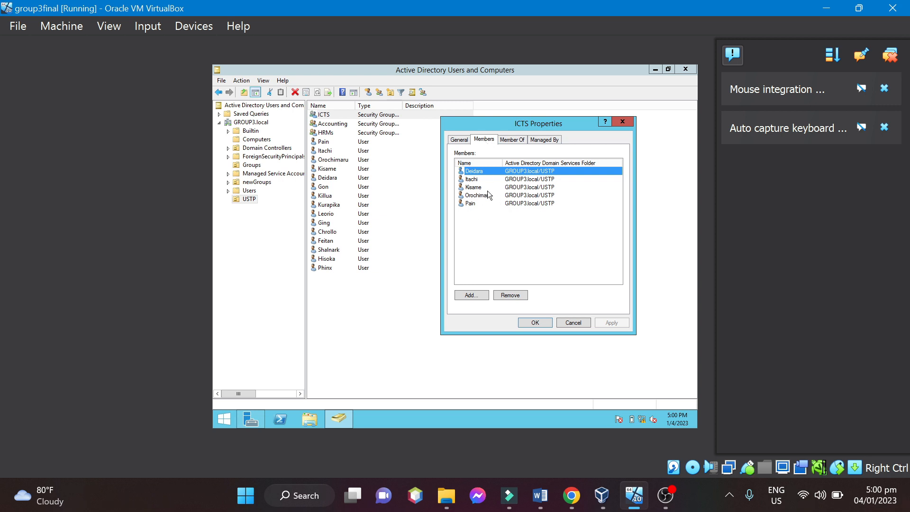
click(623, 122)
double_click(342, 125)
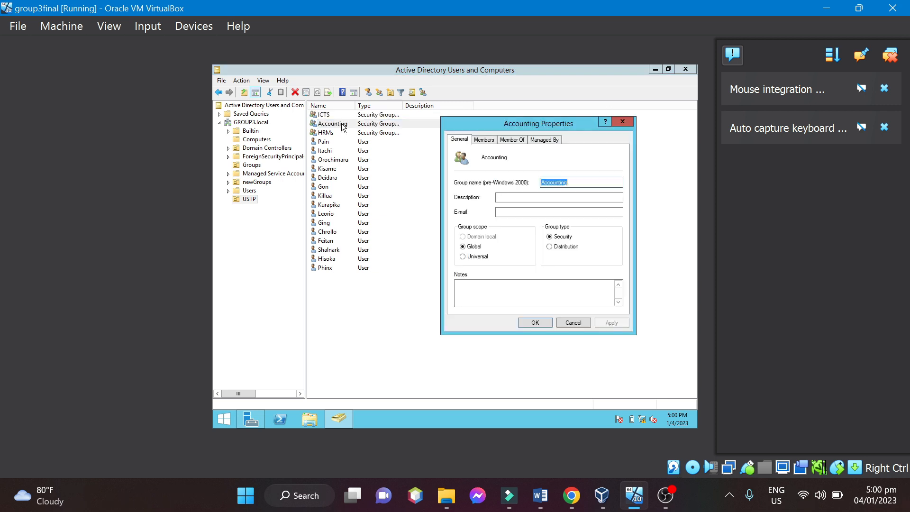
click(484, 140)
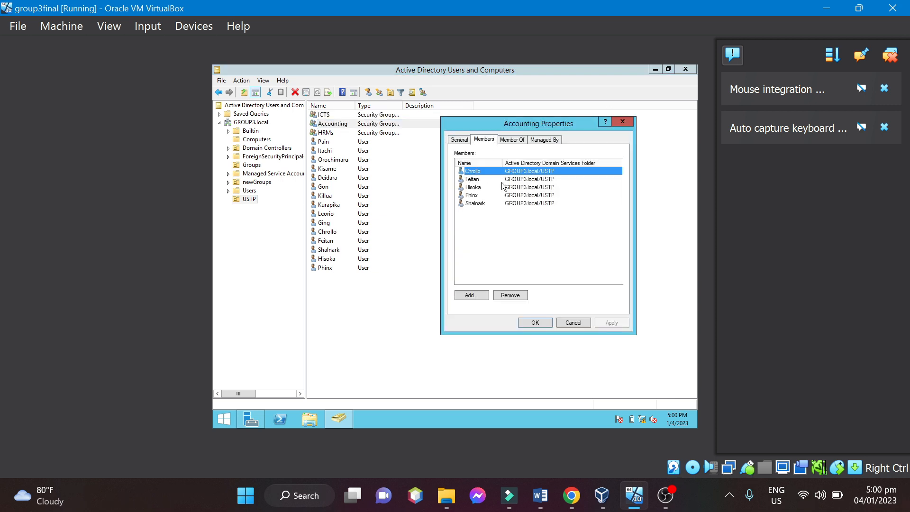
click(622, 122)
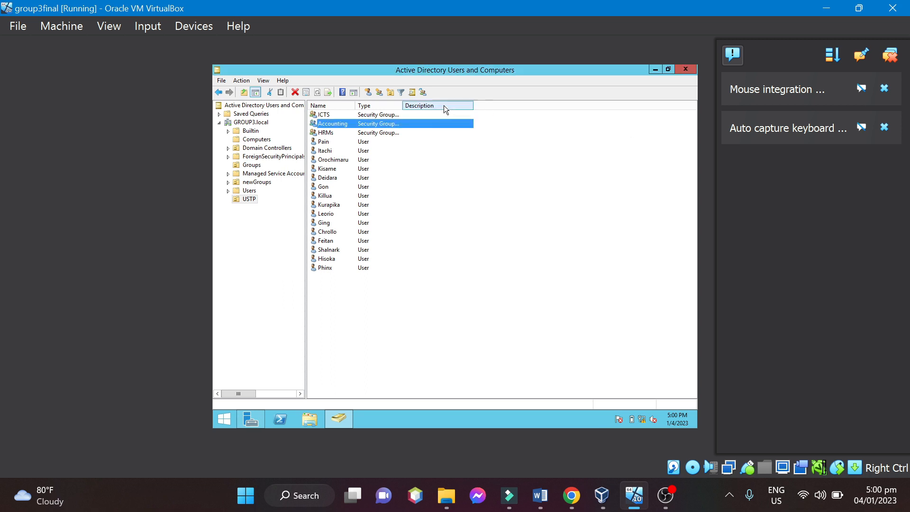
double_click(344, 134)
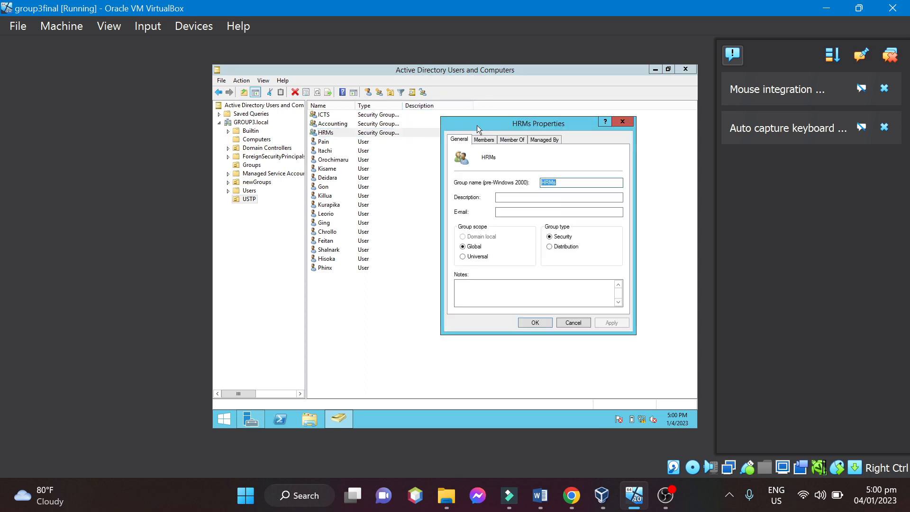
click(486, 140)
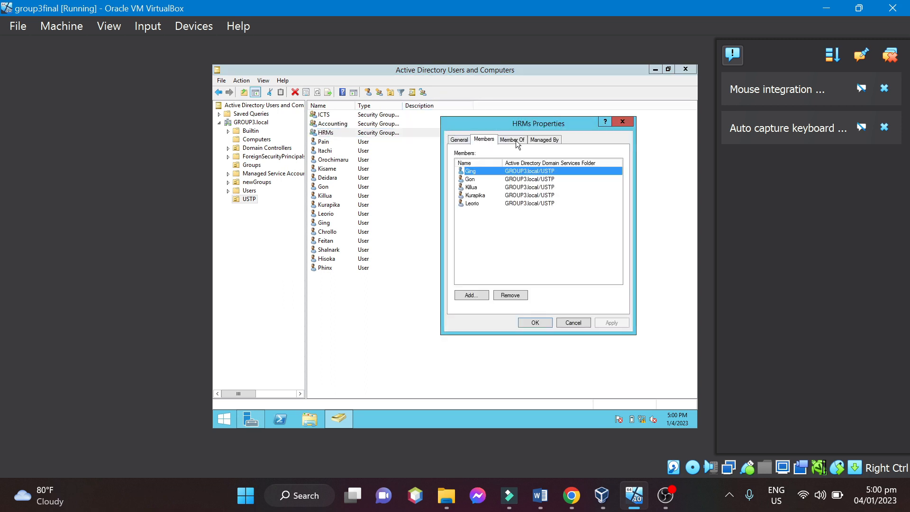
click(546, 323)
click(520, 313)
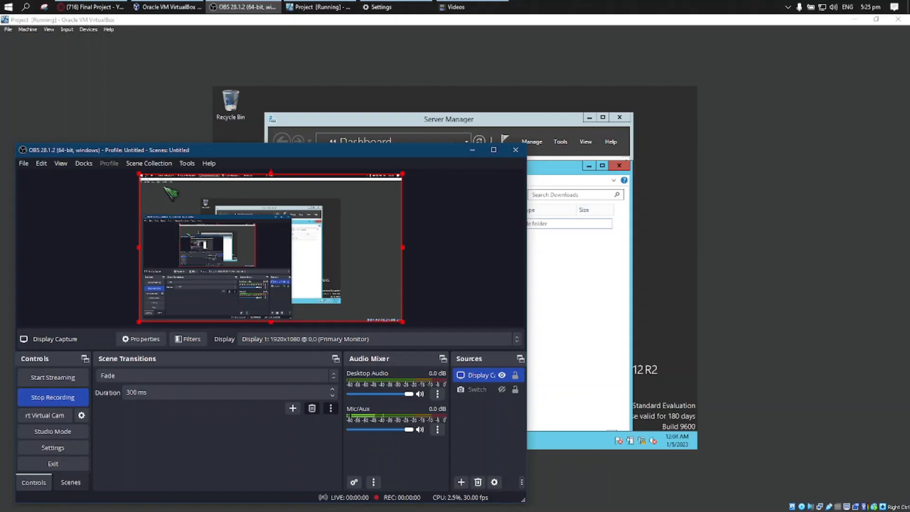
Switch to the Project virtual machine and open the security permissions of the USTP folder in Downloads for editing.
click(160, 95)
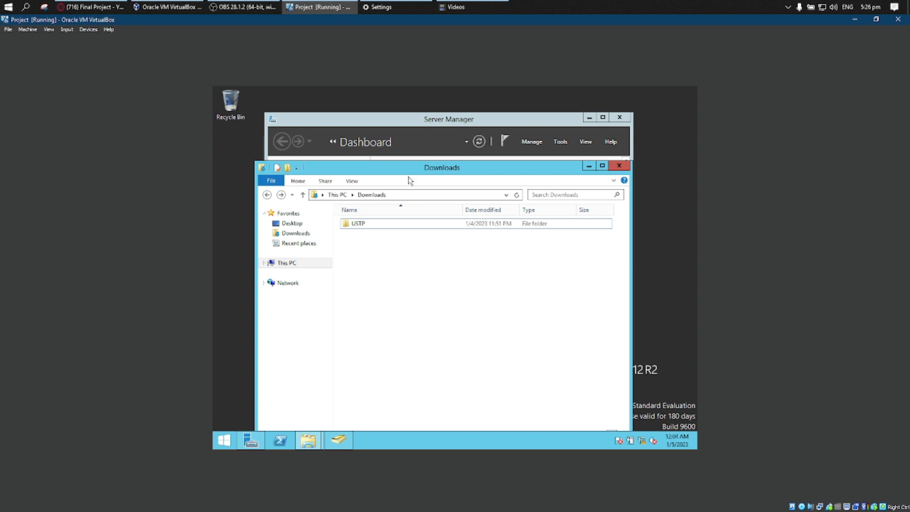
drag(411, 172, 384, 154)
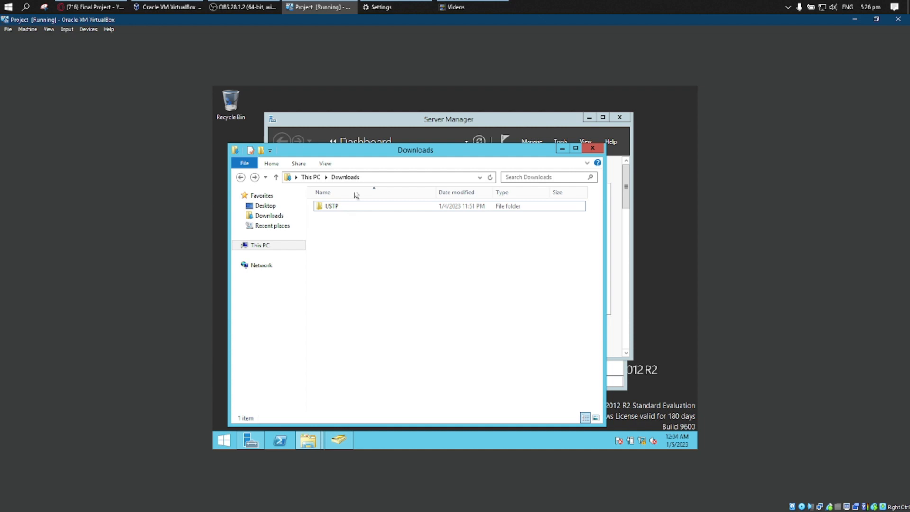
drag(363, 161, 374, 157)
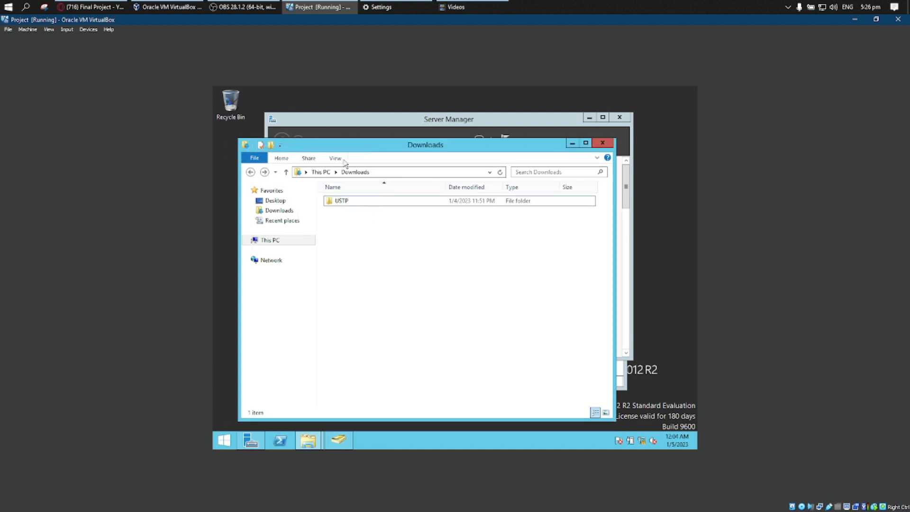
drag(350, 149, 360, 139)
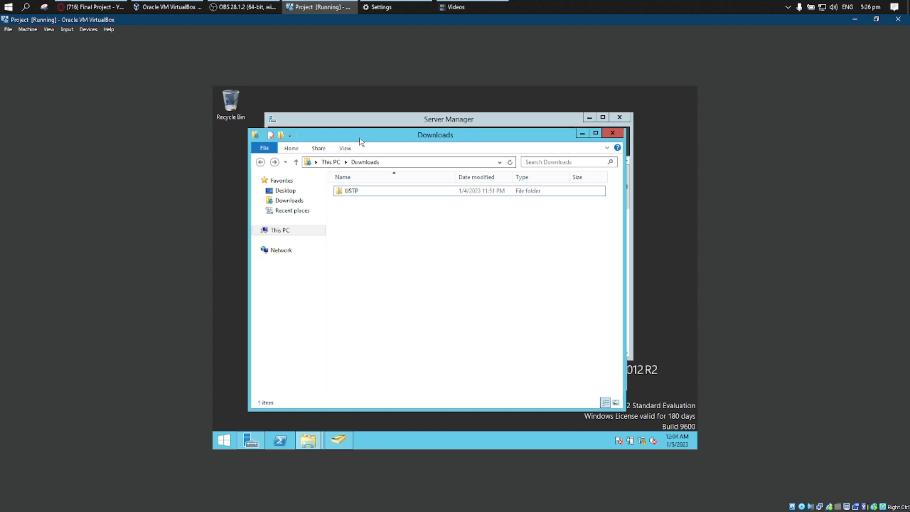
click(362, 194)
right_click(360, 195)
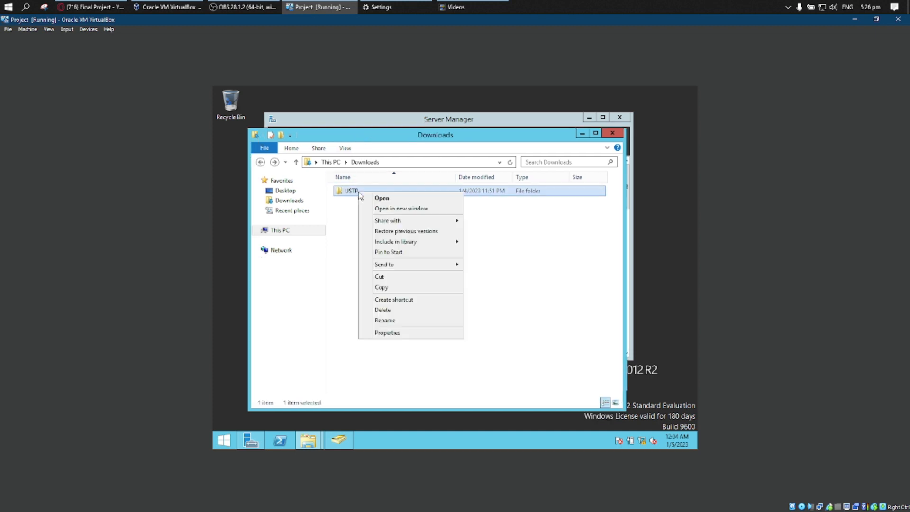
click(389, 333)
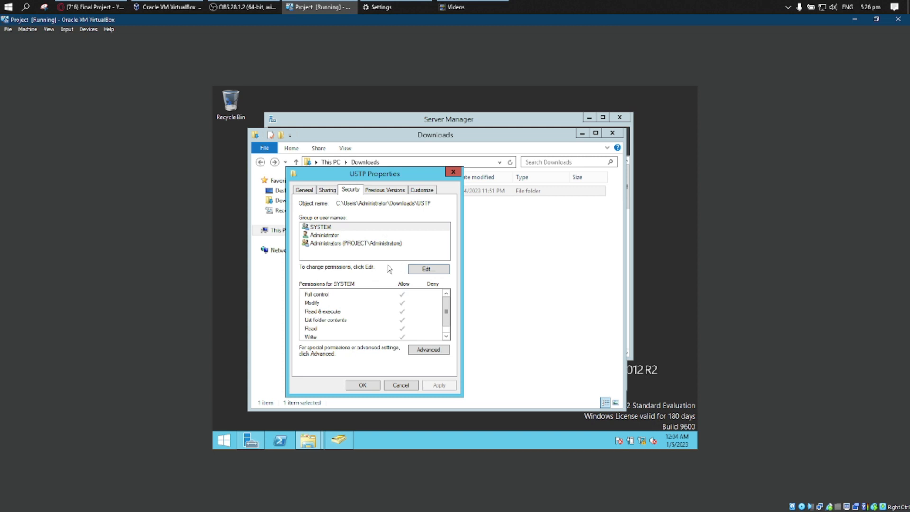
click(420, 270)
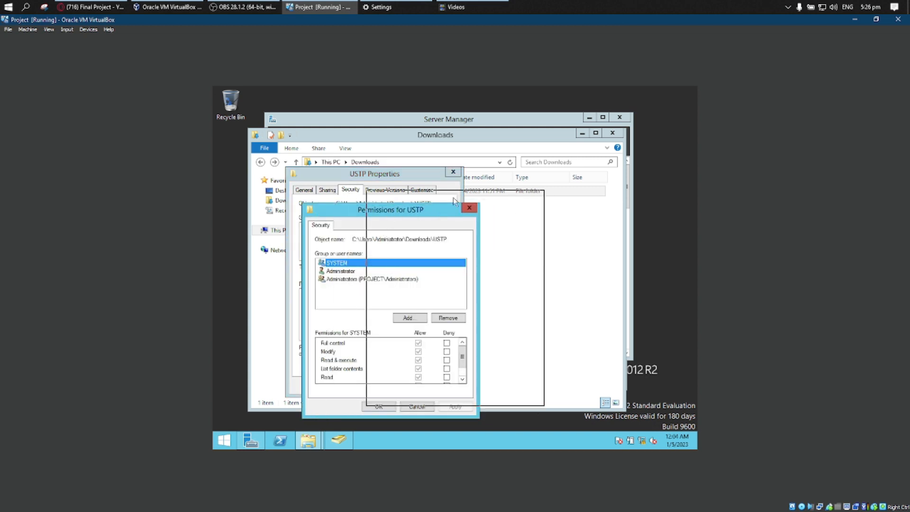
drag(375, 209, 456, 187)
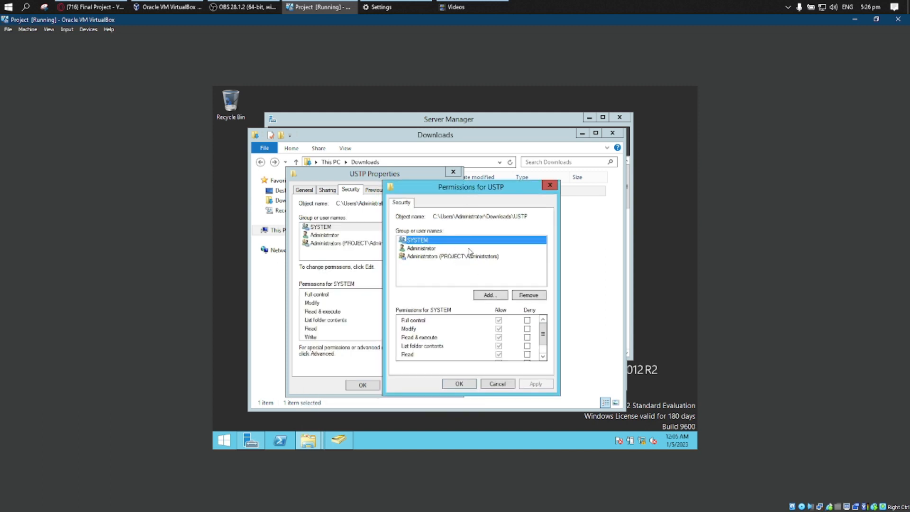
Add the ICTS and HRMS groups to the USTP folder's permission entries.
click(489, 297)
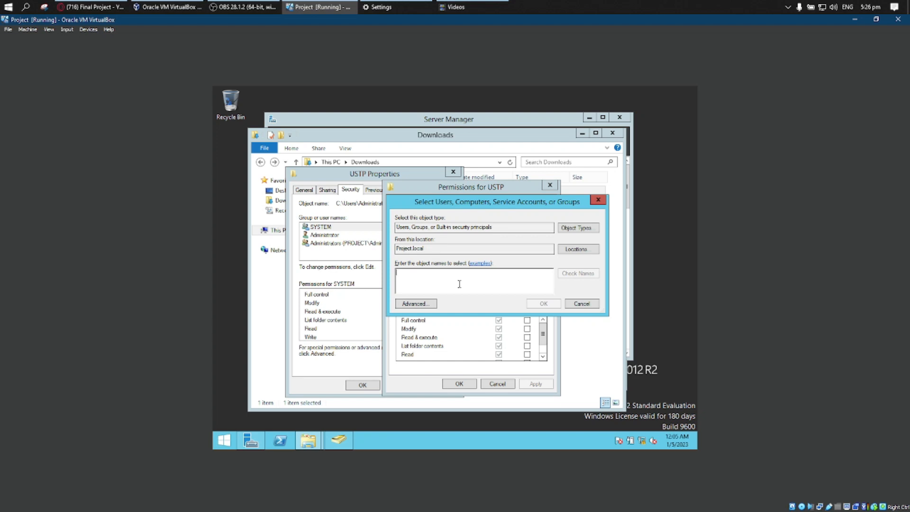
text(CTS)
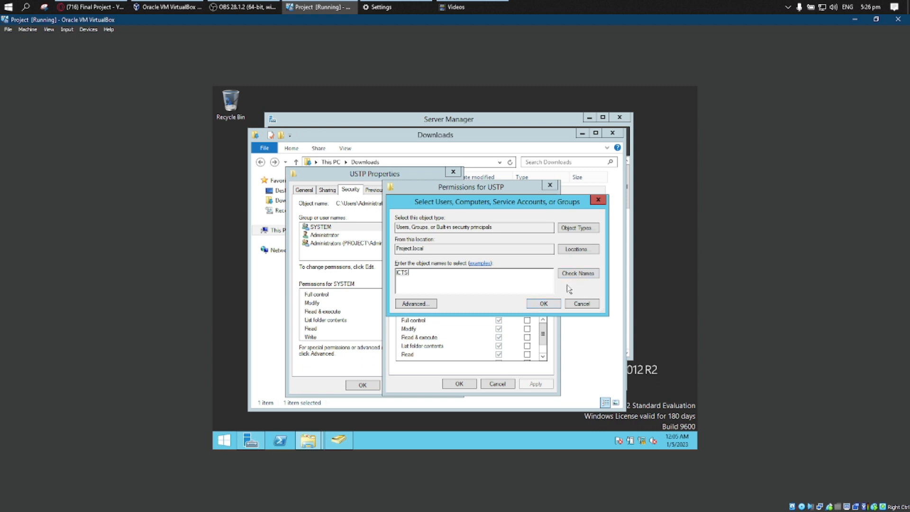
click(544, 304)
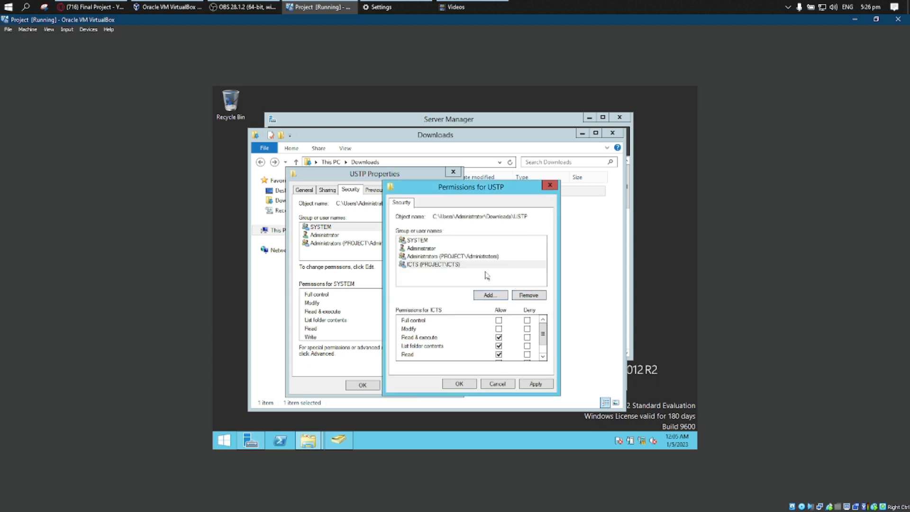
click(499, 297)
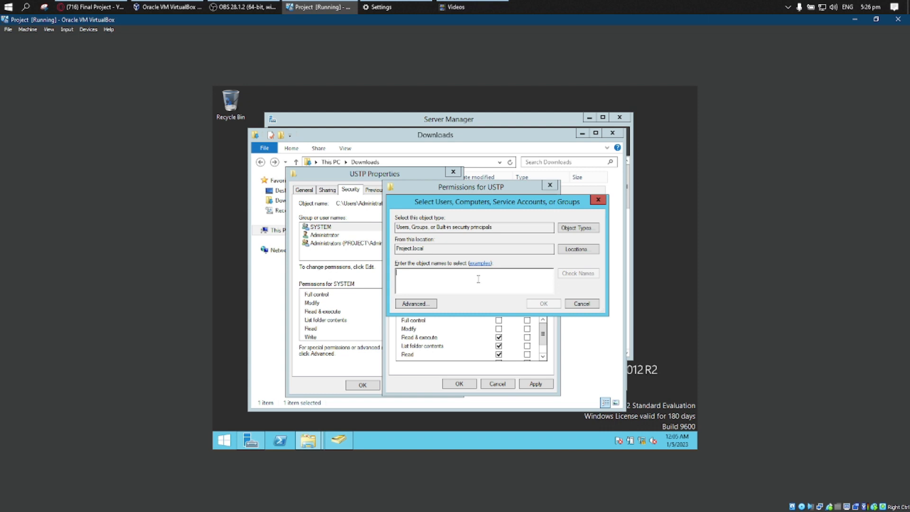
text(HR)
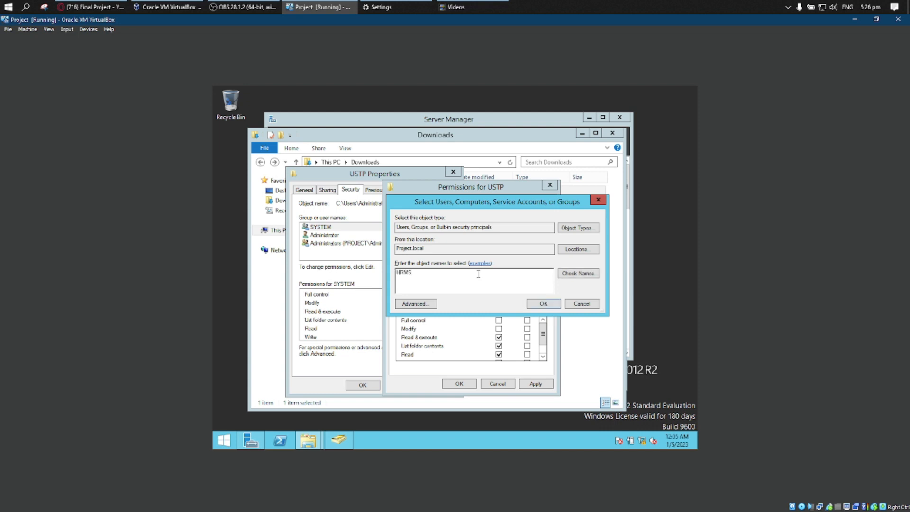
text(MS)
click(534, 305)
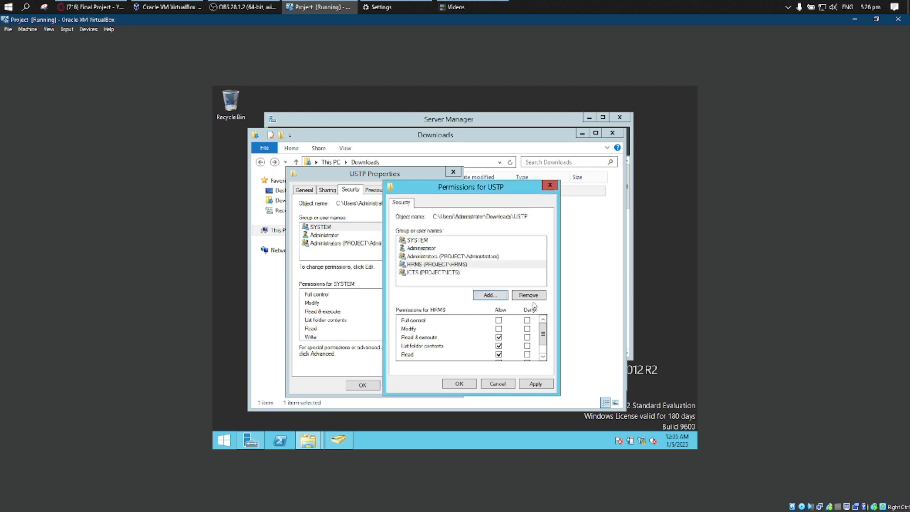
Add the Accounting group to the USTP folder's permission entries.
click(497, 298)
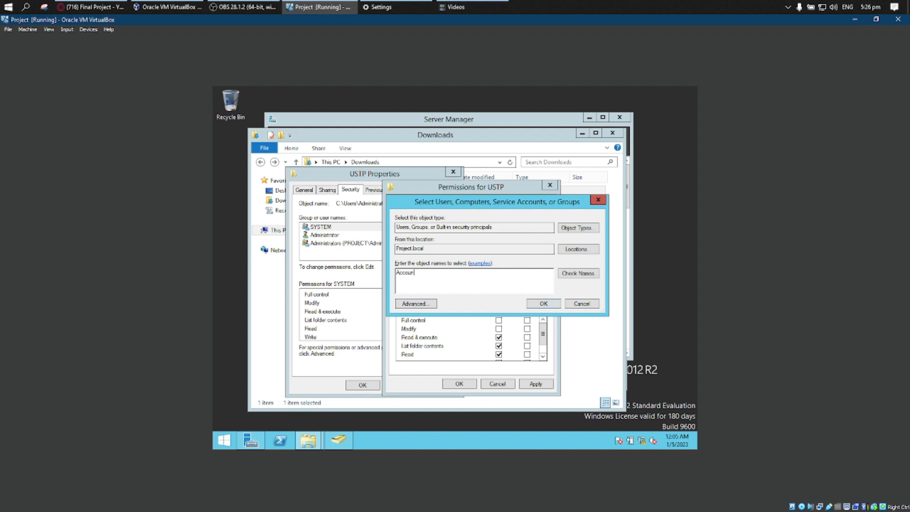
text(g)
click(547, 304)
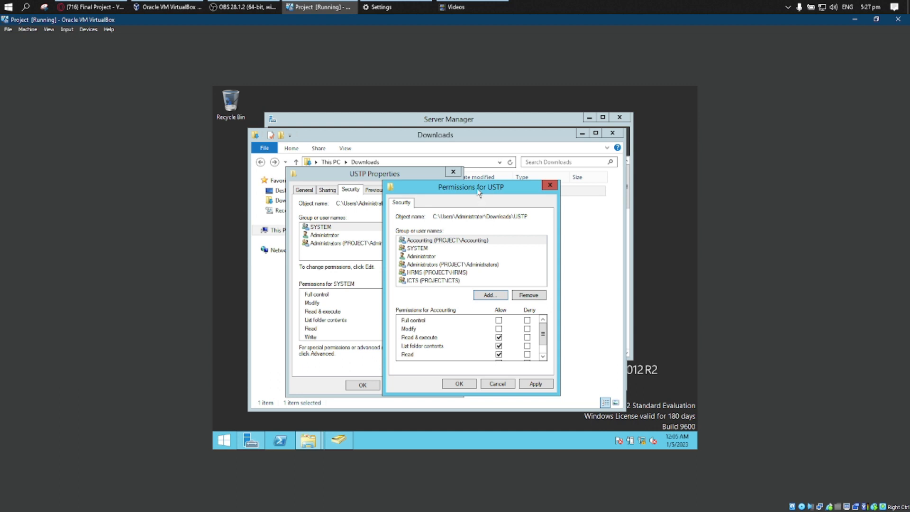
Review the USTP folder permissions assigned to the ICTS, Accounting and Administrators entries.
drag(478, 192, 512, 166)
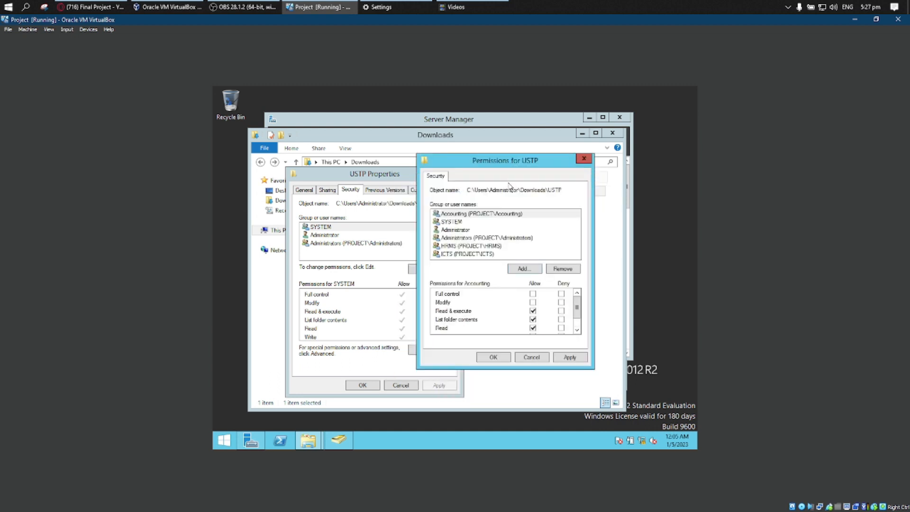
click(485, 254)
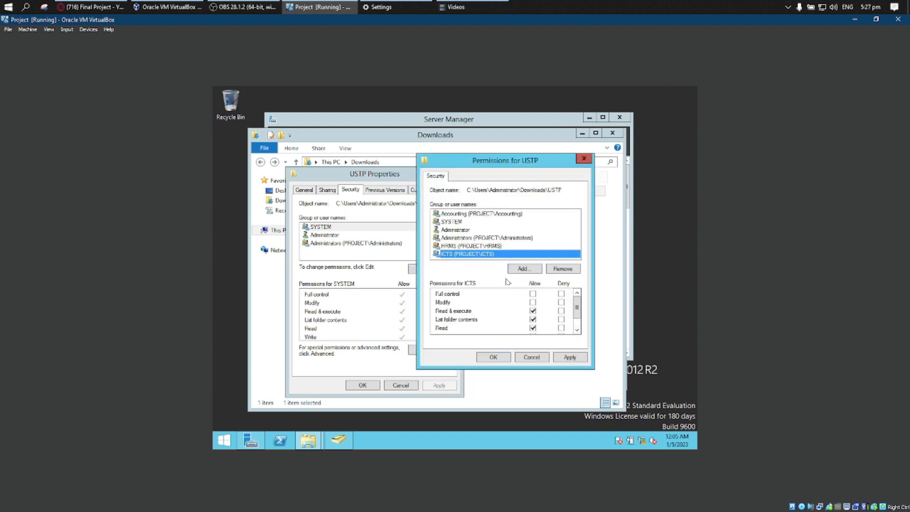
click(480, 217)
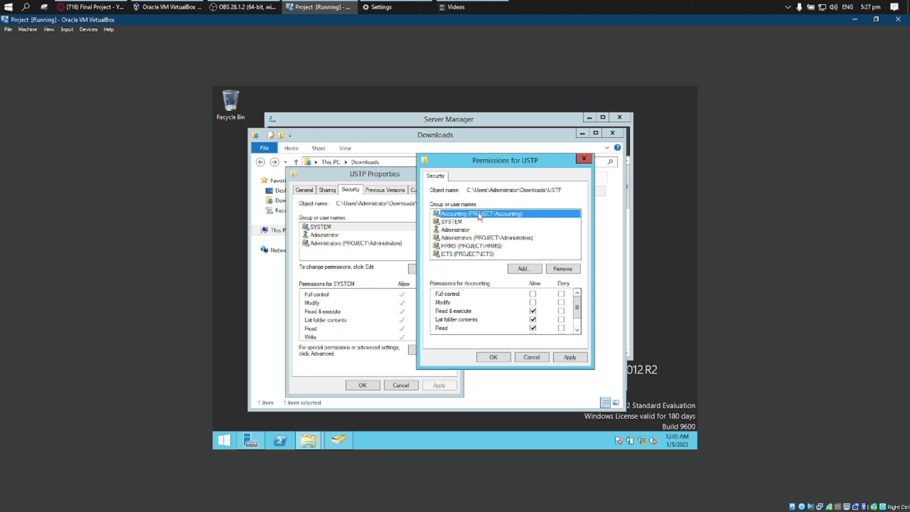
click(485, 239)
click(480, 214)
click(478, 239)
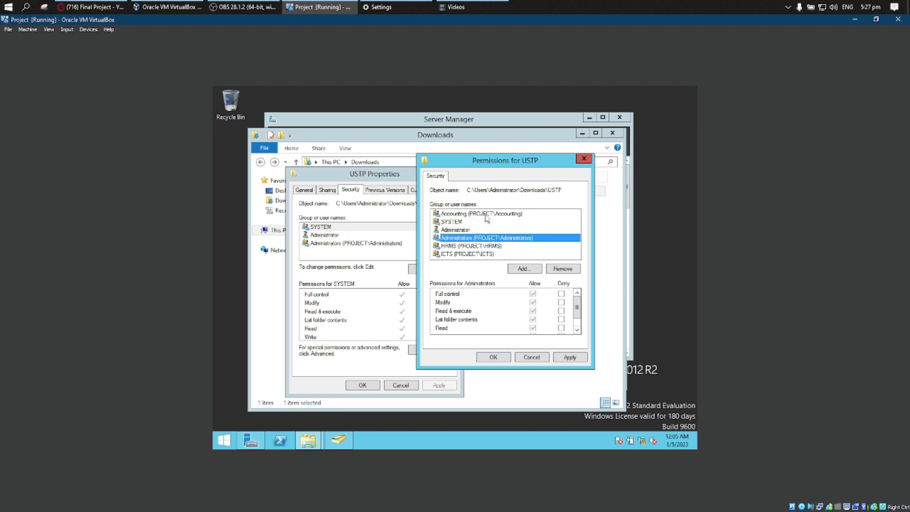
click(483, 255)
Allow the HRMS group Modify permission on the USTP folder, including Write.
click(481, 246)
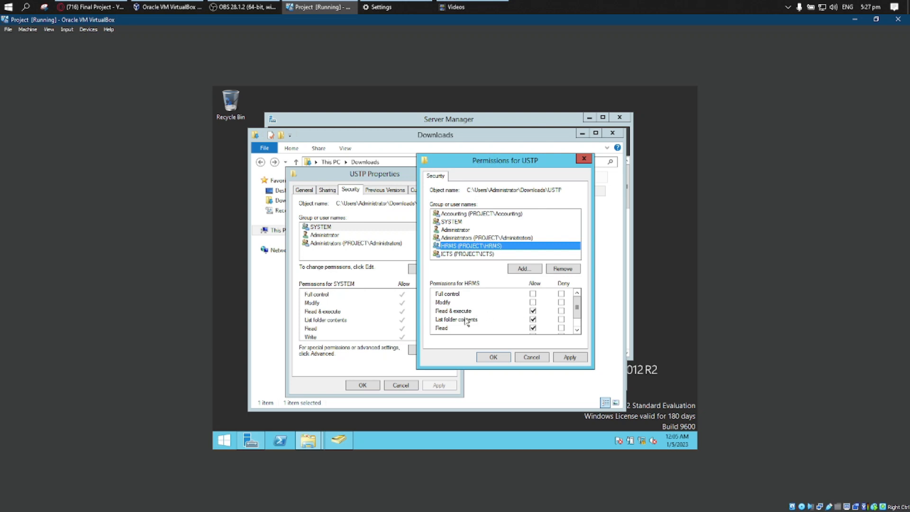
drag(577, 307, 580, 320)
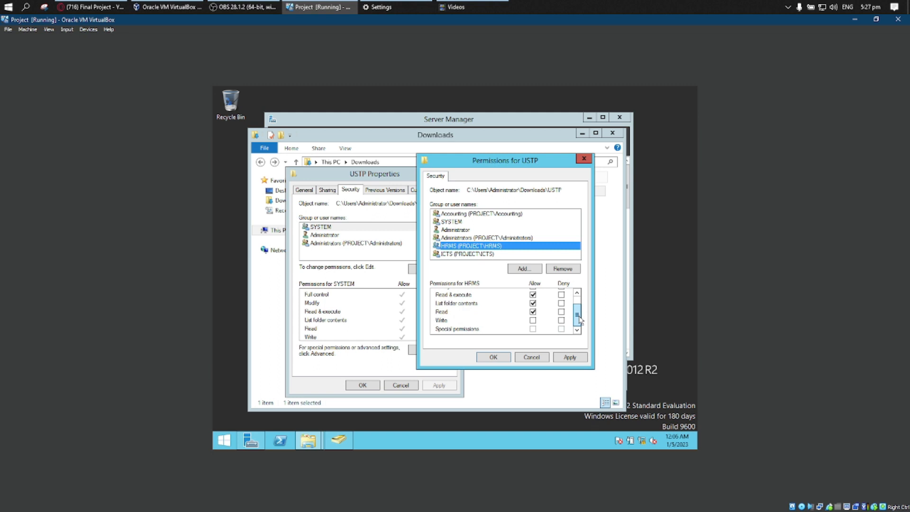
click(533, 321)
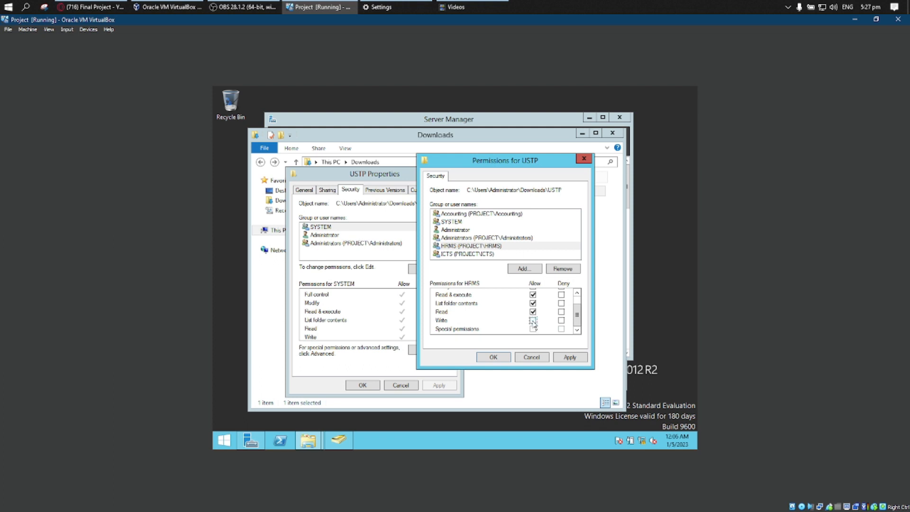
drag(578, 314, 579, 306)
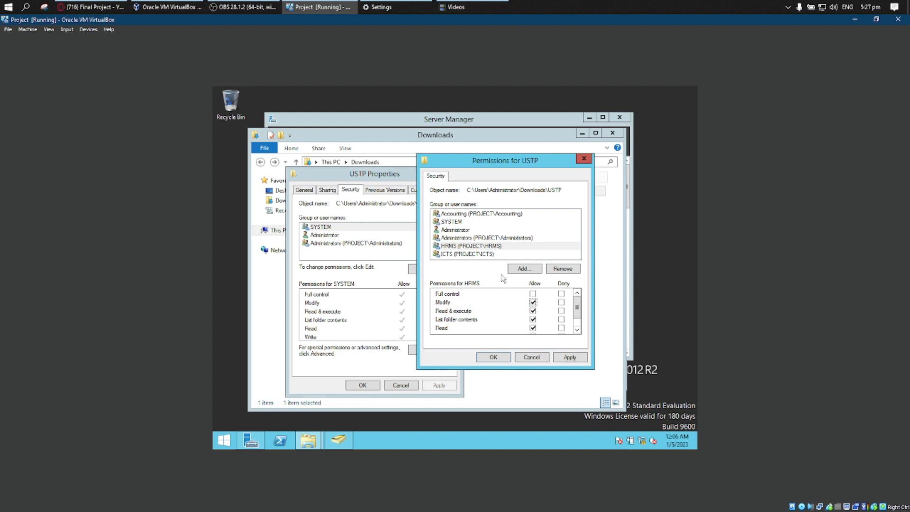
Allow the Accounting group Full control of the USTP folder.
click(475, 257)
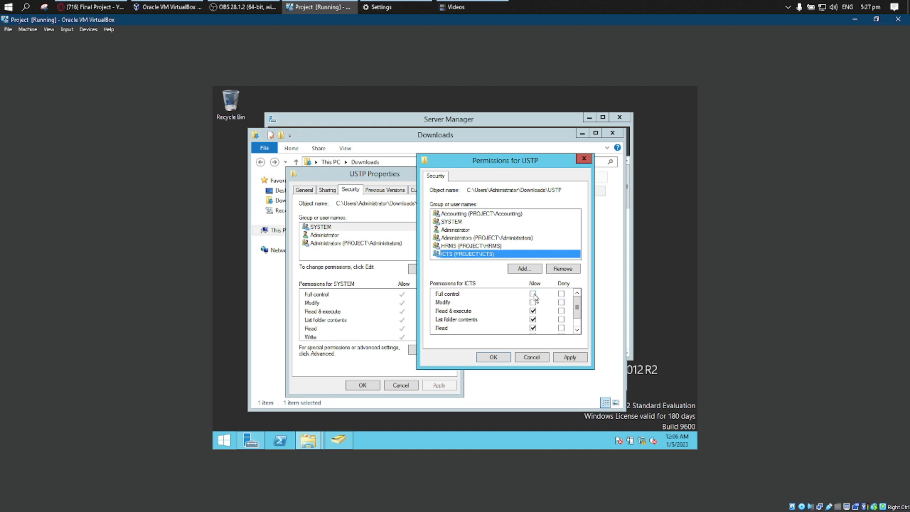
click(470, 246)
click(469, 214)
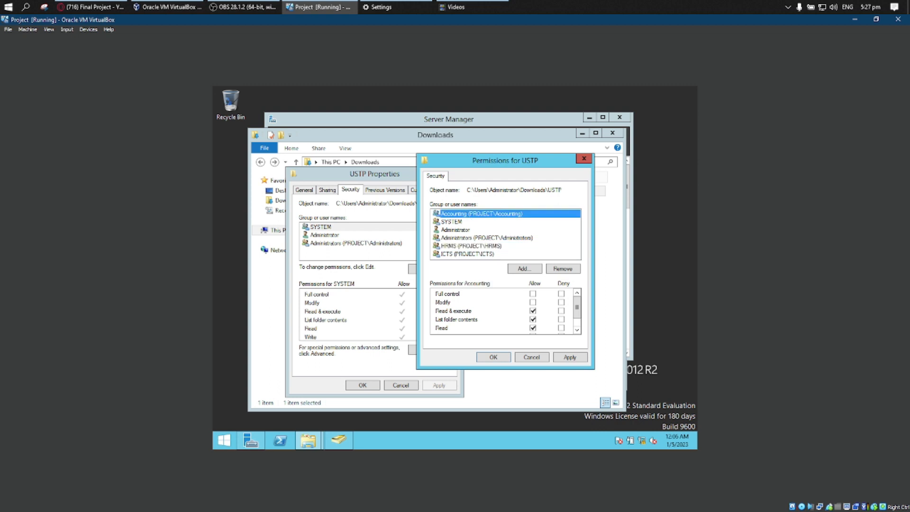
click(534, 294)
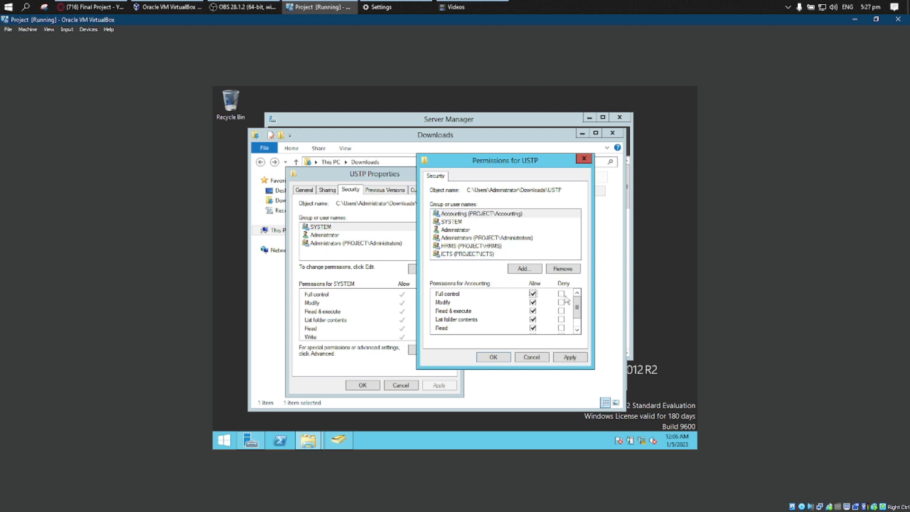
mouse_move(576, 309)
mouse_down()
mouse_move(577, 322)
mouse_move(577, 306)
mouse_up()
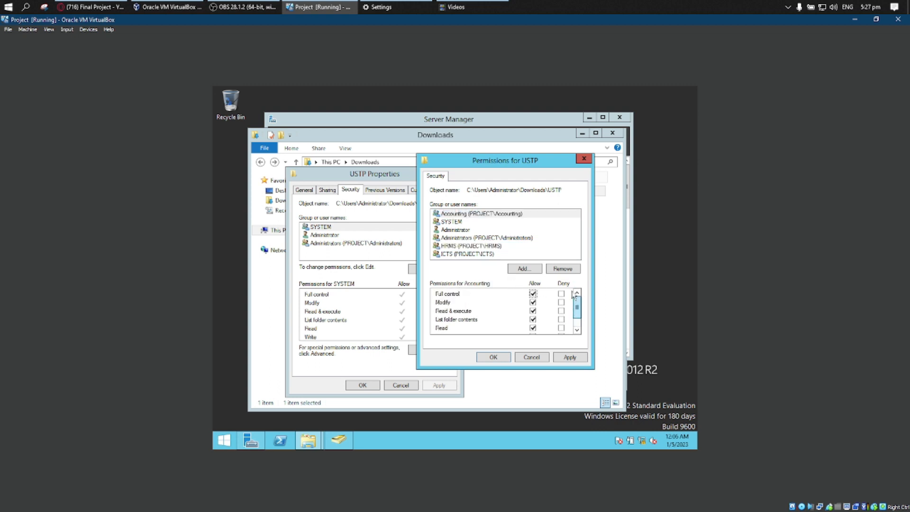
Allow the ICTS group Full control of the USTP folder and recheck the Accounting group's permissions.
click(477, 247)
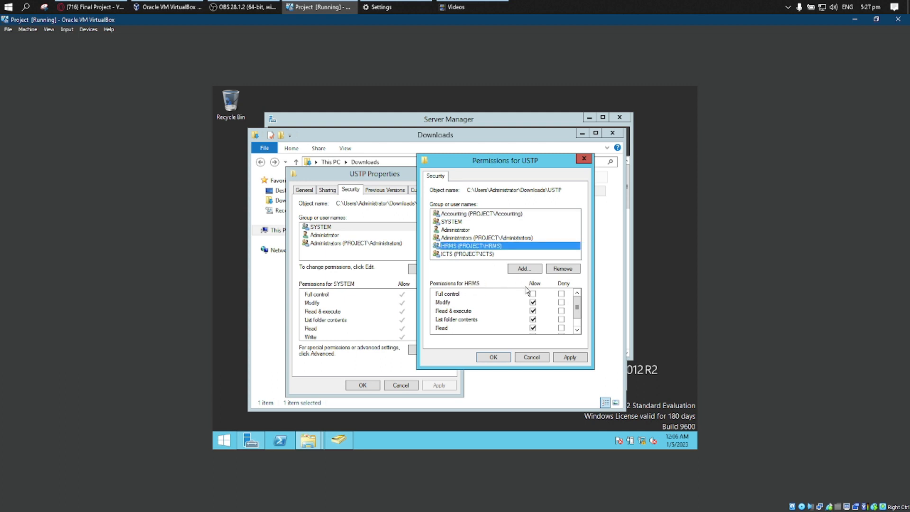
click(495, 255)
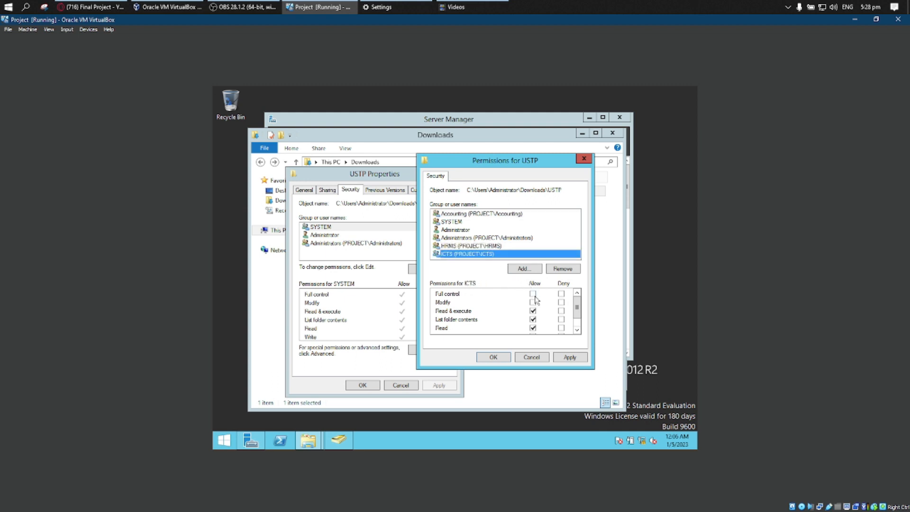
click(533, 295)
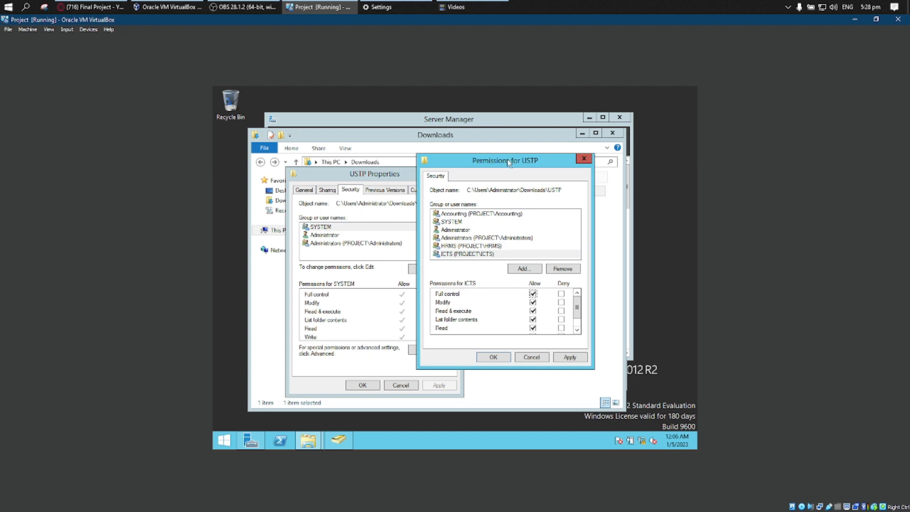
drag(507, 159, 479, 148)
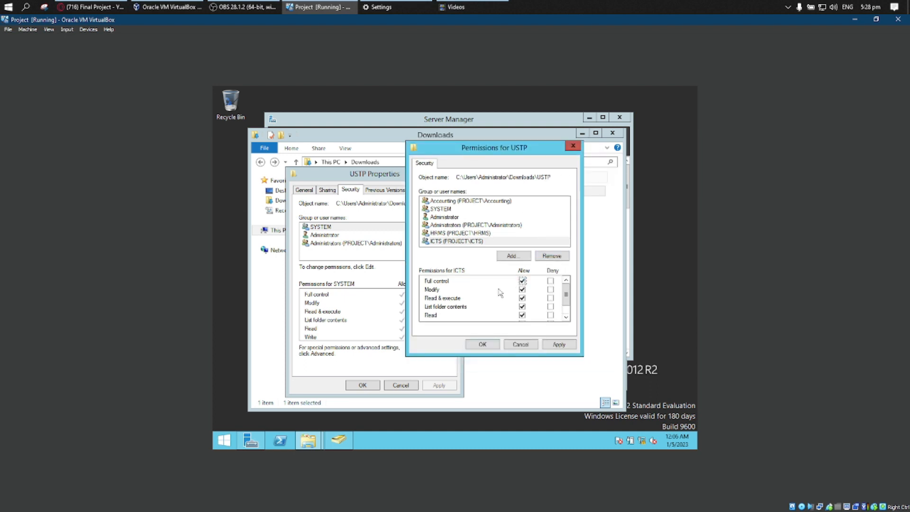
scroll(474, 289, down, 1)
scroll(465, 284, up, 1)
click(465, 200)
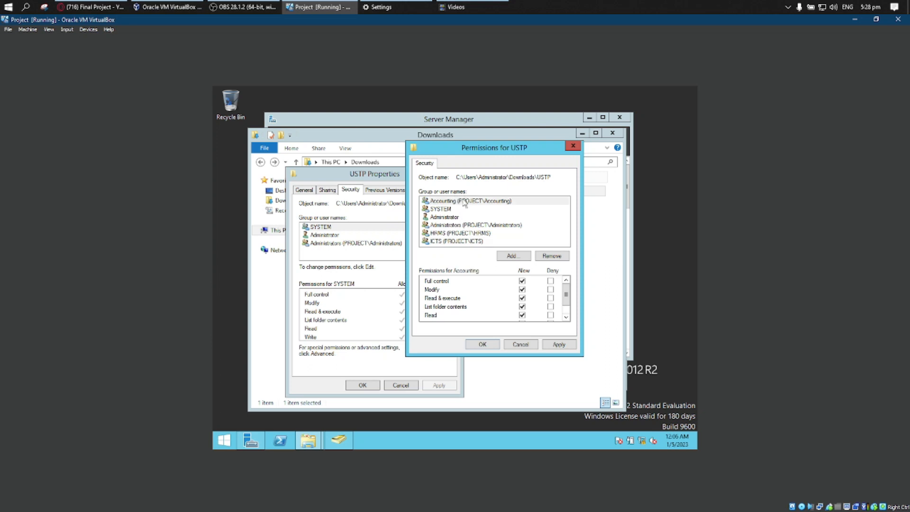
click(512, 256)
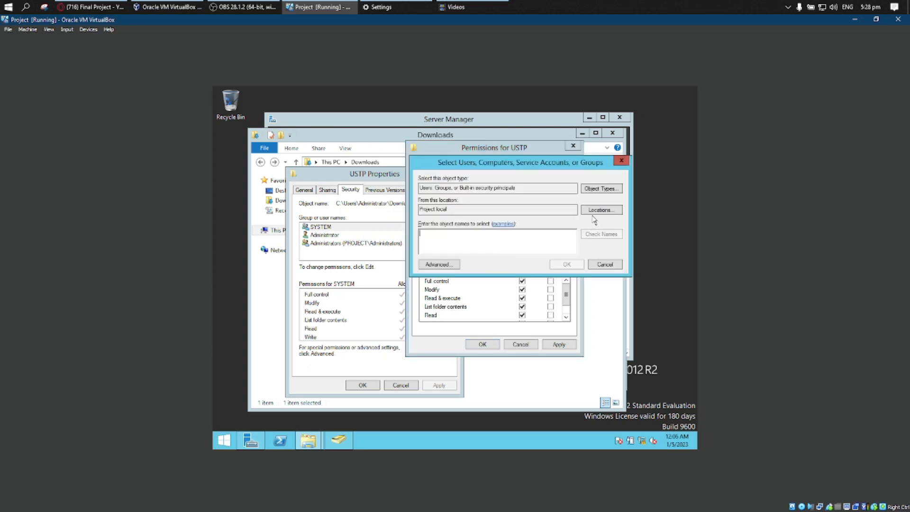
click(453, 265)
click(631, 251)
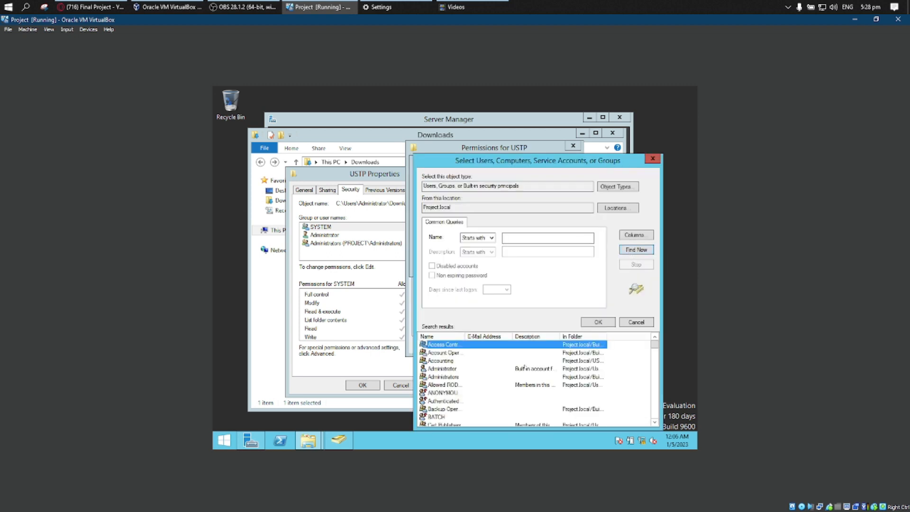
scroll(499, 395, down, 8)
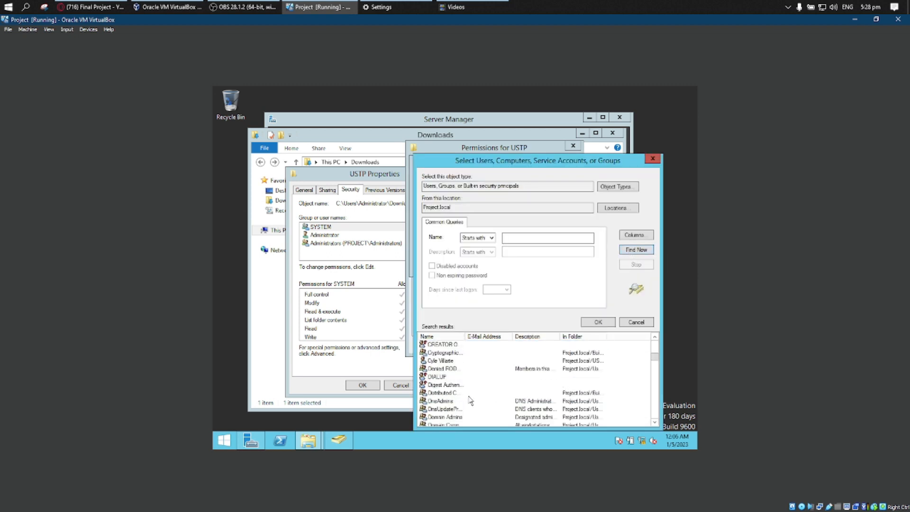
scroll(472, 400, down, 5)
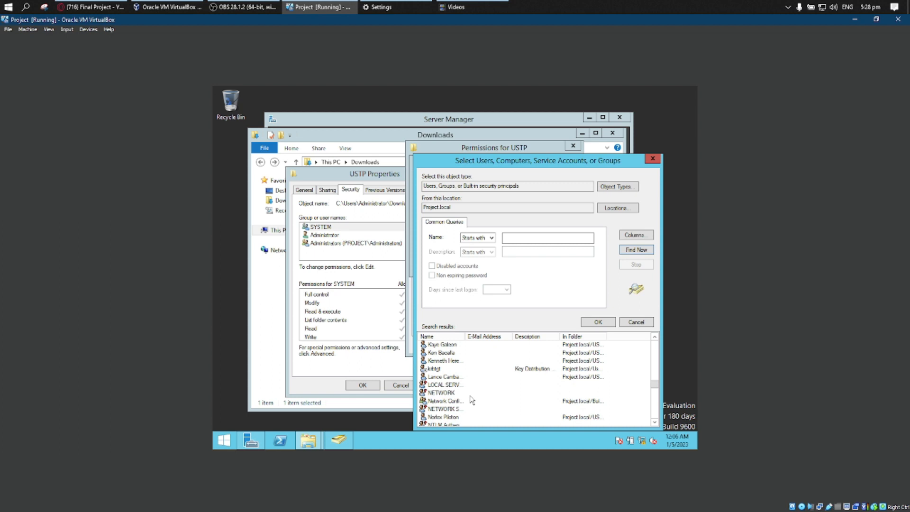
scroll(472, 400, down, 3)
scroll(472, 400, up, 4)
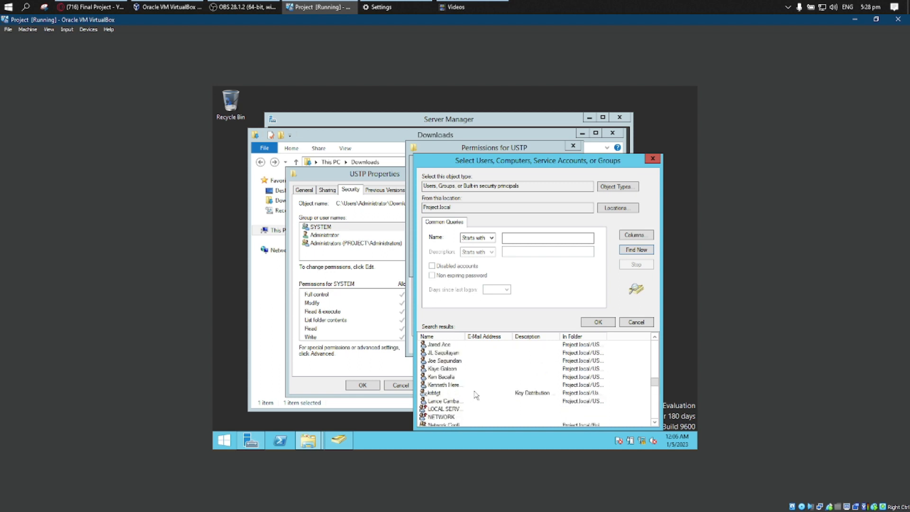
scroll(475, 395, down, 3)
click(653, 158)
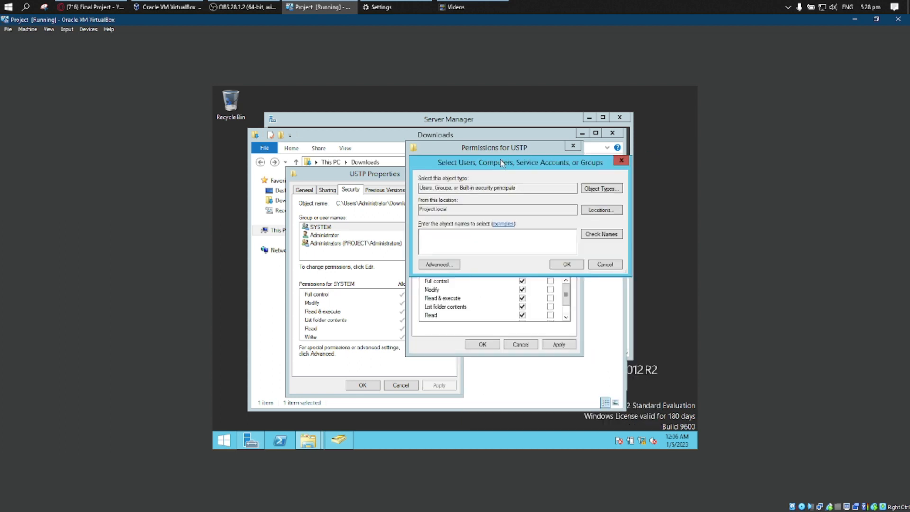
click(622, 160)
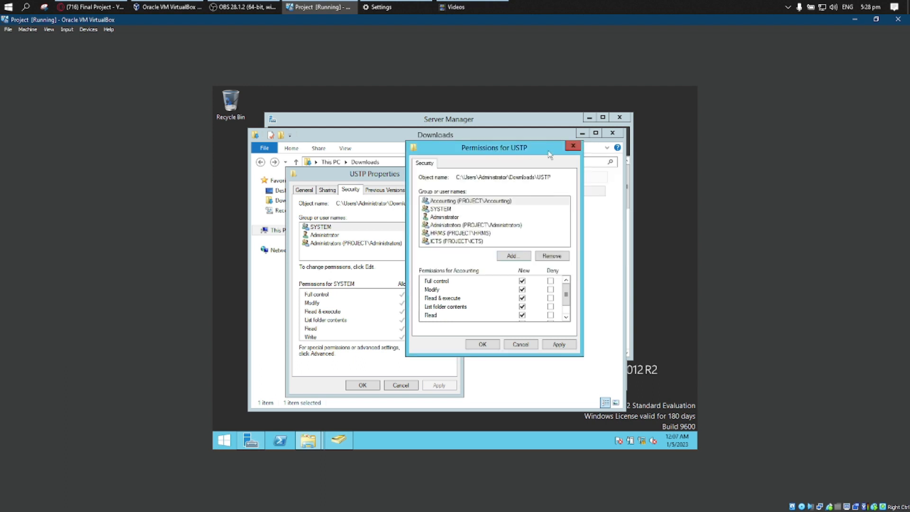
Confirm the USTP folder's permission changes, check its group list and close the folder's properties.
drag(535, 152, 567, 202)
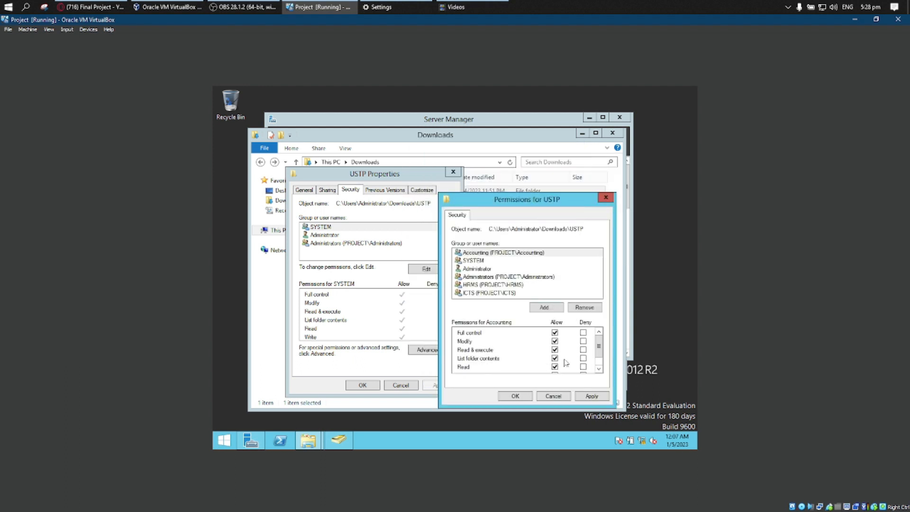
click(524, 396)
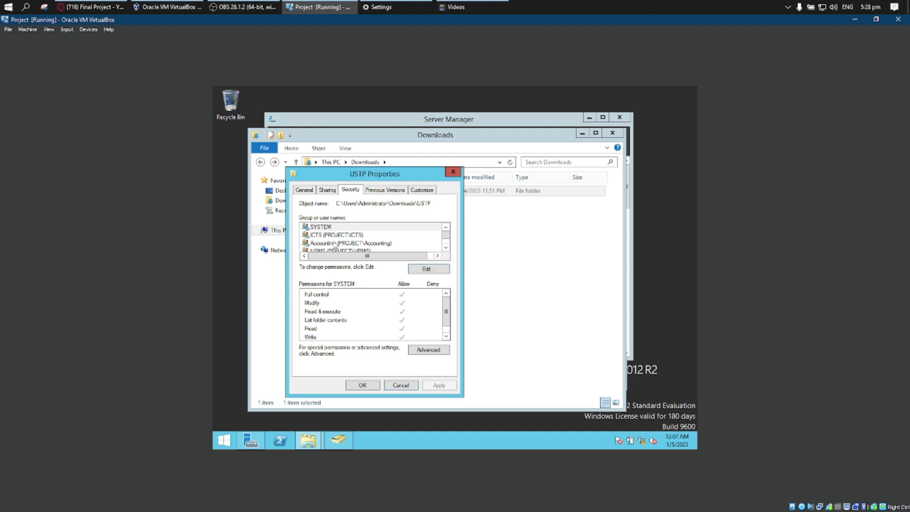
scroll(450, 249, down, 1)
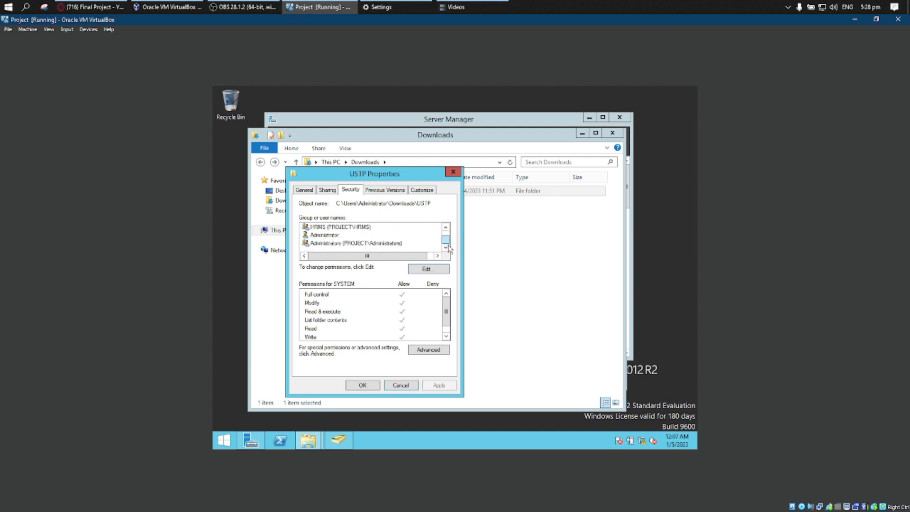
click(363, 385)
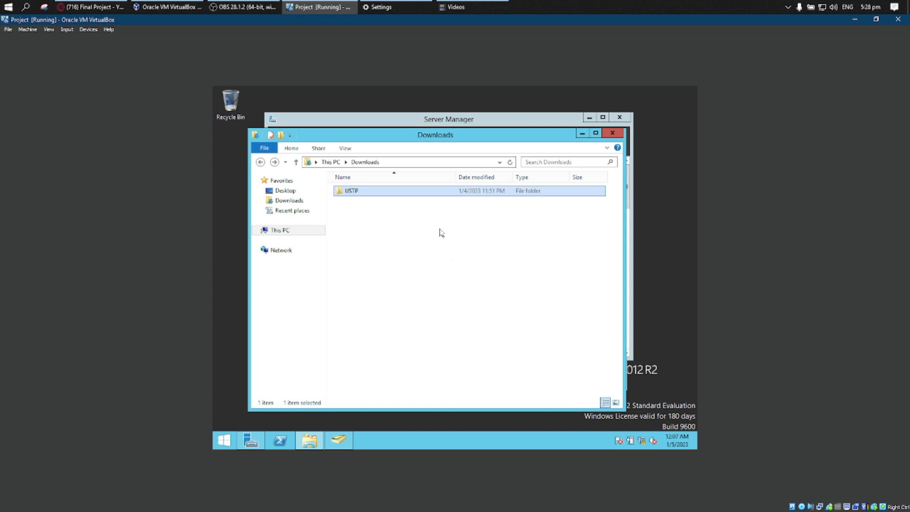
Bring Server Manager forward, maximize it and open Active Directory Users and Computers.
drag(417, 139, 447, 167)
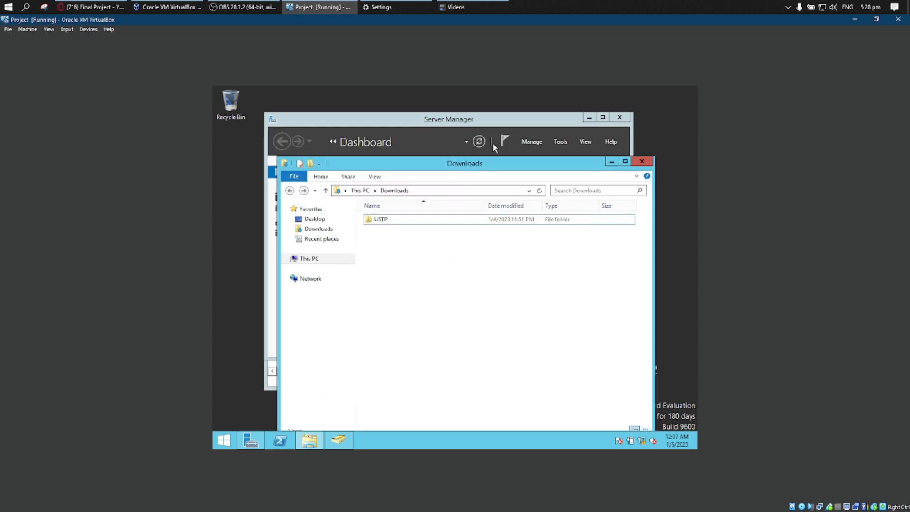
click(512, 124)
click(603, 118)
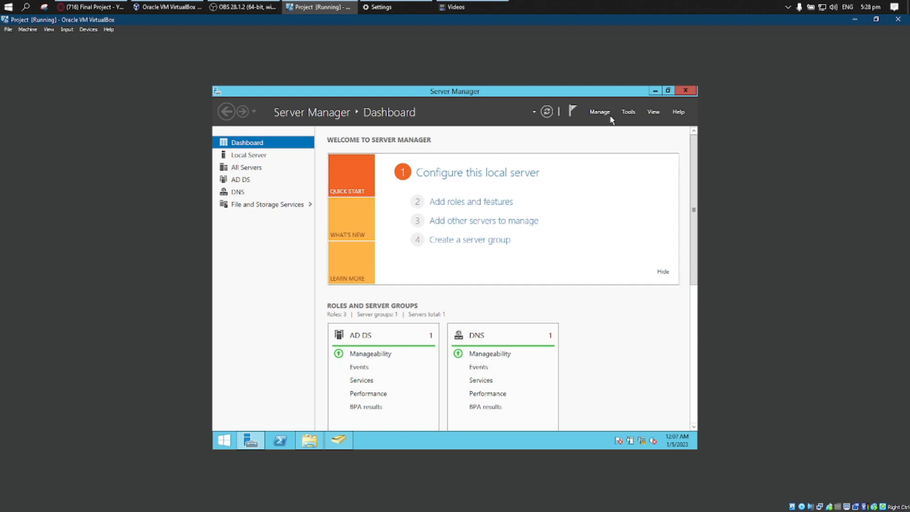
click(628, 113)
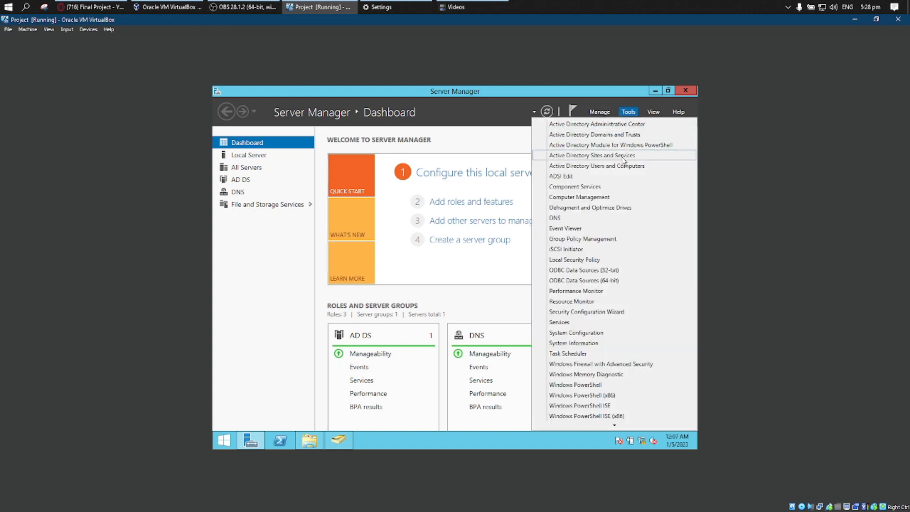
click(591, 166)
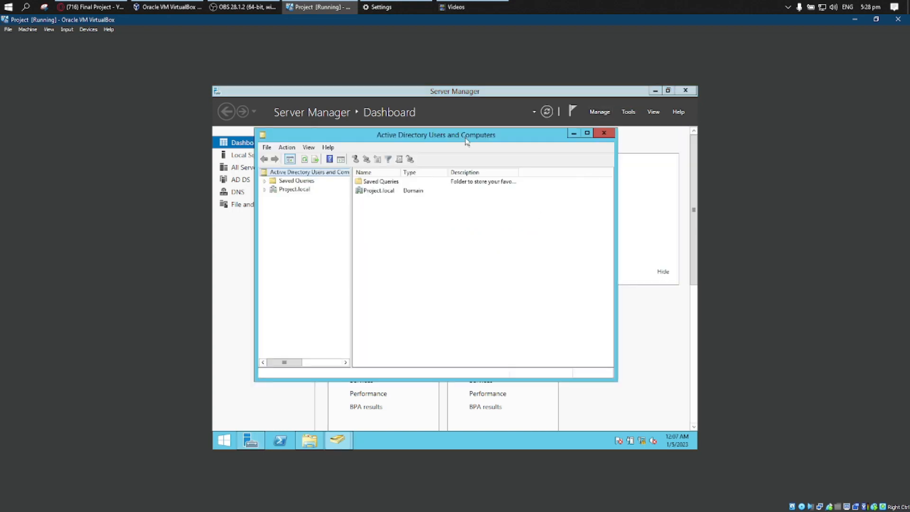
Display the contents of the USTP unit under Project.local, then return to the Server Manager dashboard.
drag(408, 149, 375, 151)
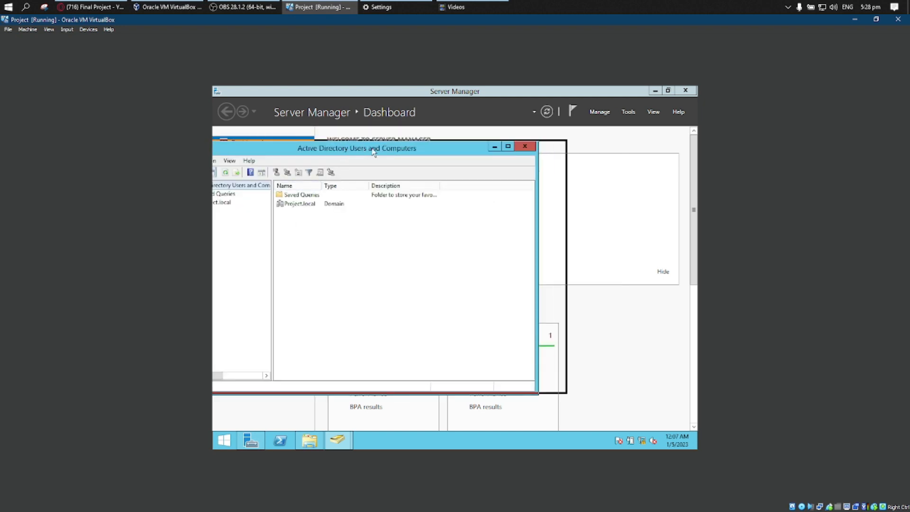
double_click(277, 202)
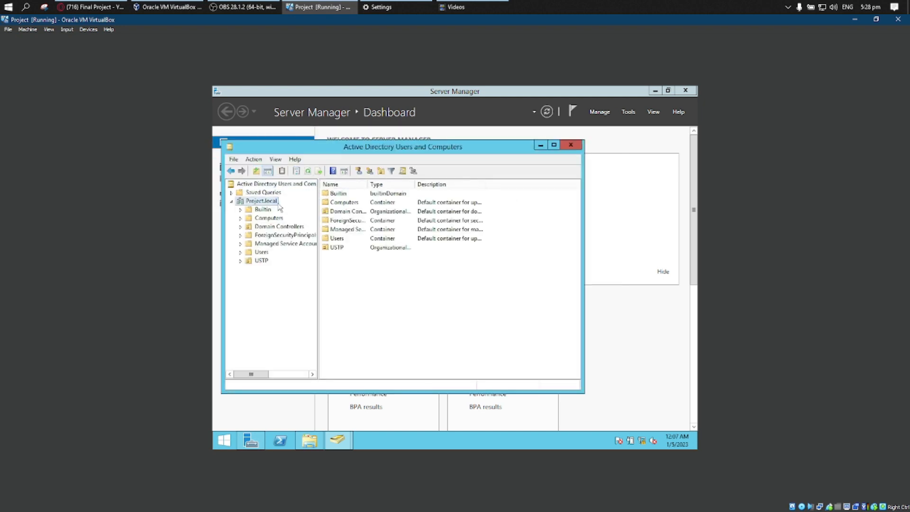
double_click(343, 247)
drag(400, 151, 298, 100)
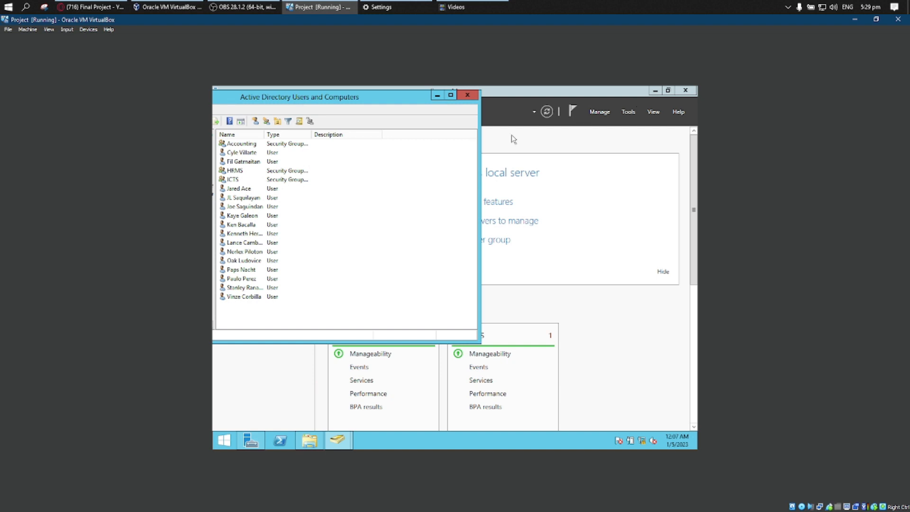
click(629, 99)
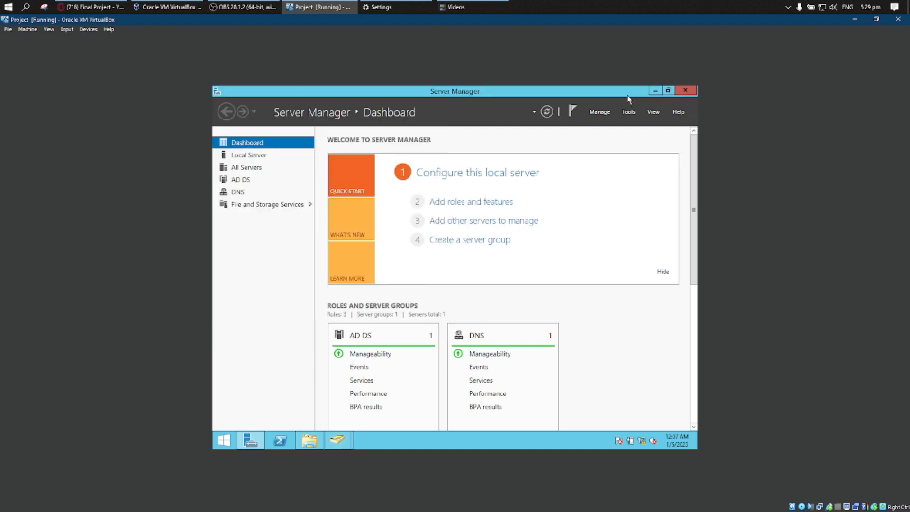
Minimize Server Manager and move the Downloads window beside the Active Directory Users and Computers list.
click(656, 93)
click(570, 175)
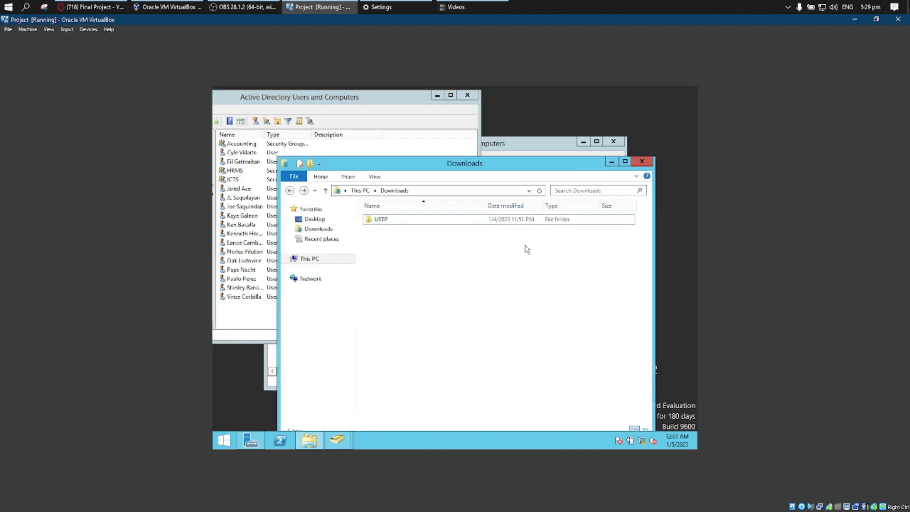
drag(510, 166, 577, 101)
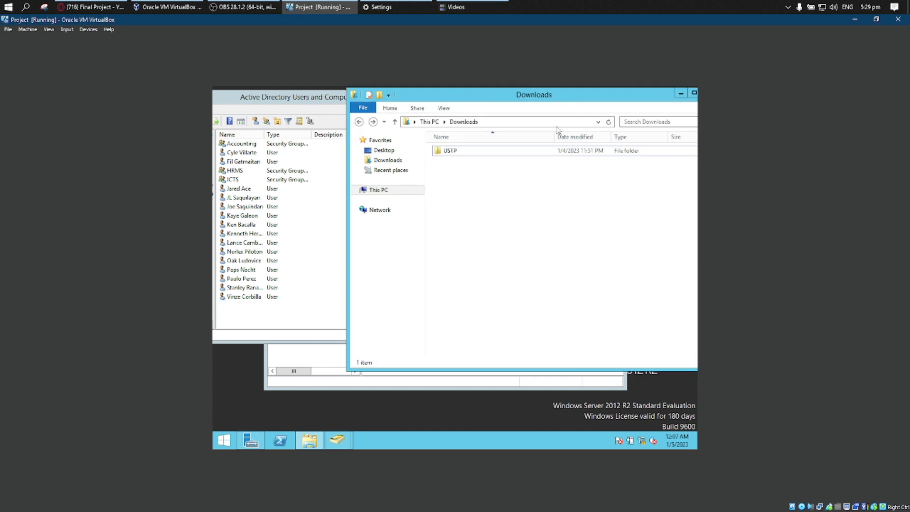
Open the USTP folder's properties and display its security settings.
right_click(496, 150)
click(449, 191)
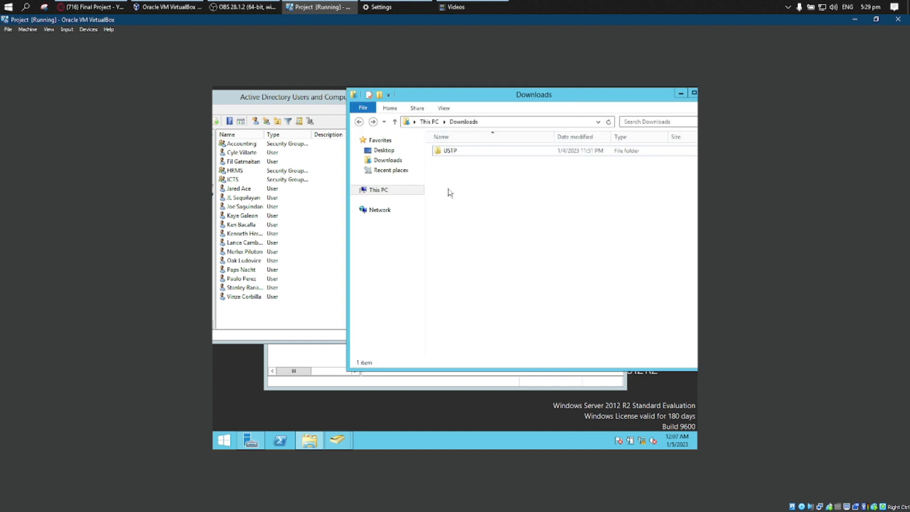
click(460, 152)
right_click(459, 150)
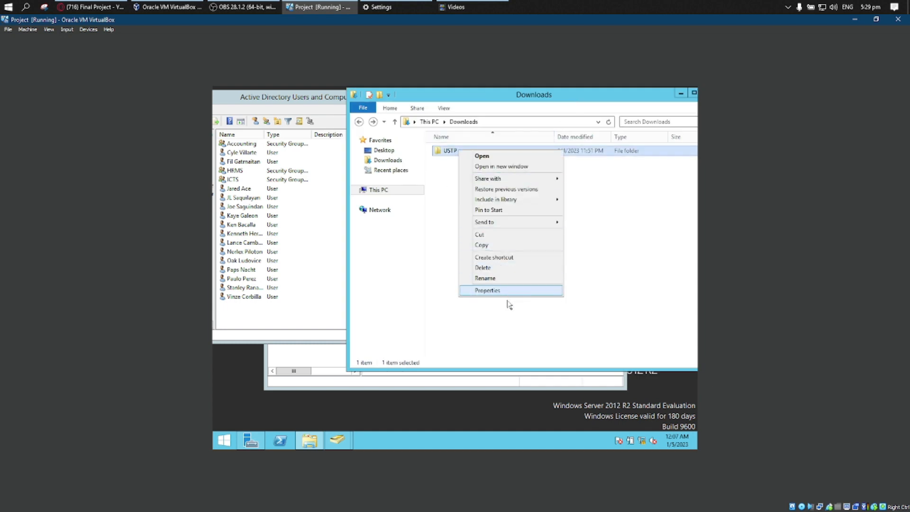
click(507, 290)
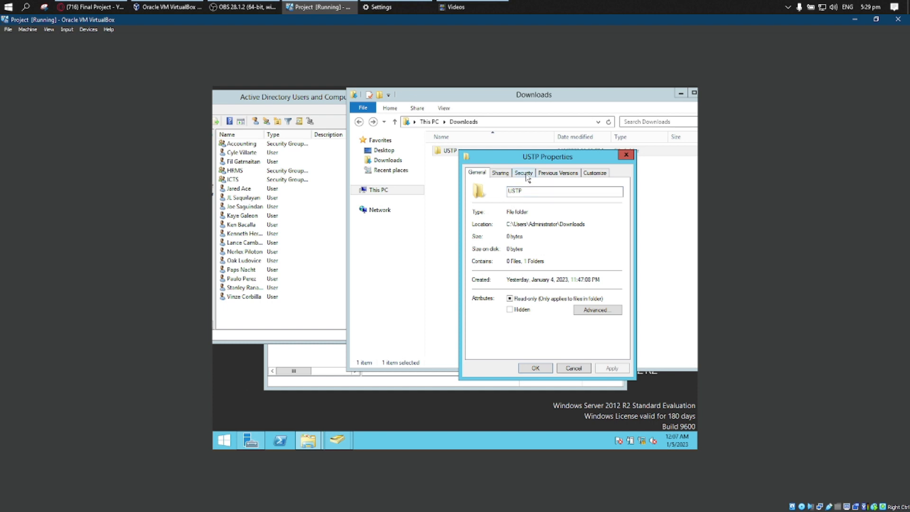
click(524, 174)
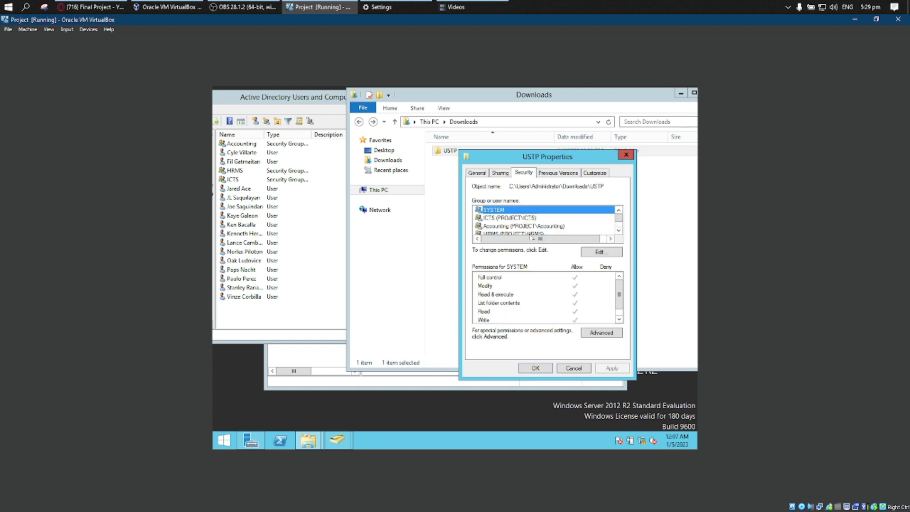
Reposition the USTP properties window near the Active Directory list and open the folder's permissions editor beside it.
click(598, 253)
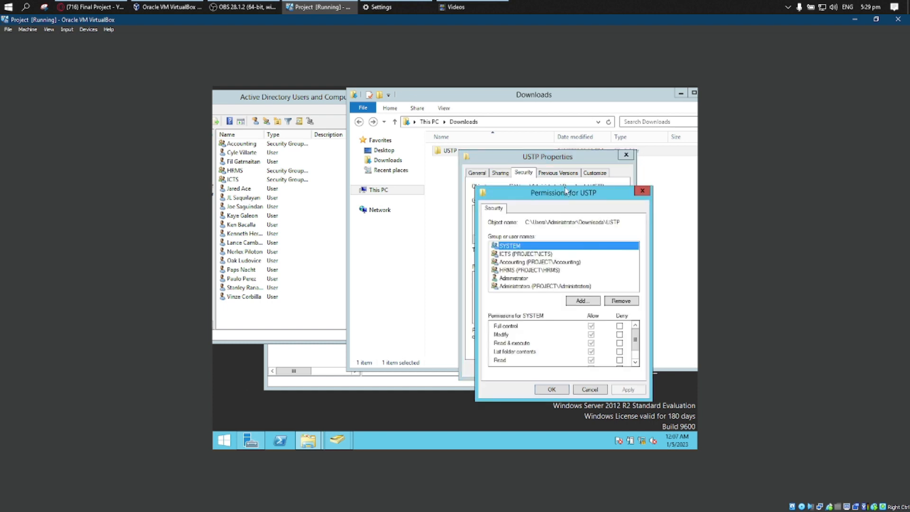
drag(572, 195, 524, 108)
click(670, 159)
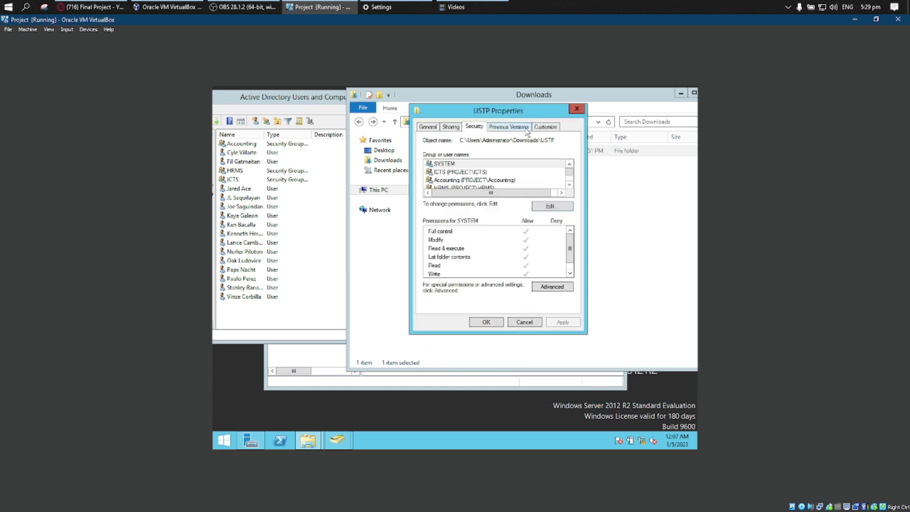
click(551, 208)
drag(530, 151, 598, 125)
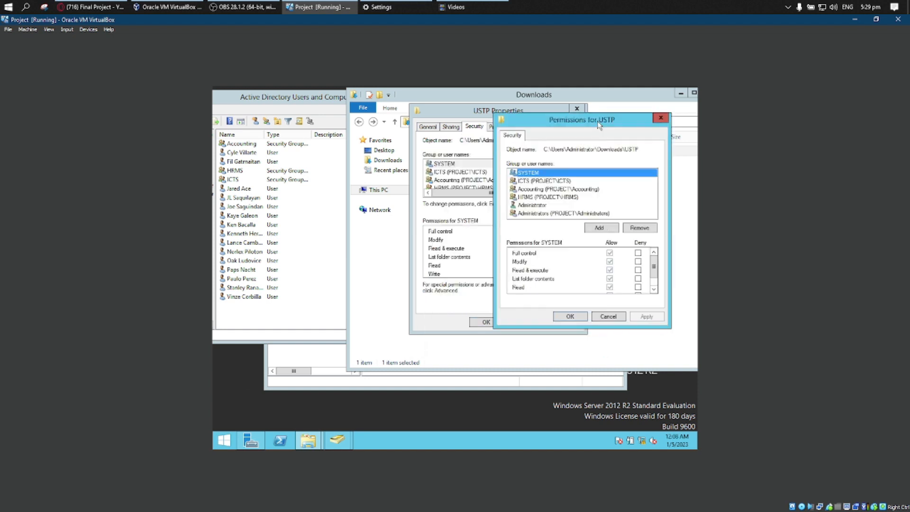
click(603, 228)
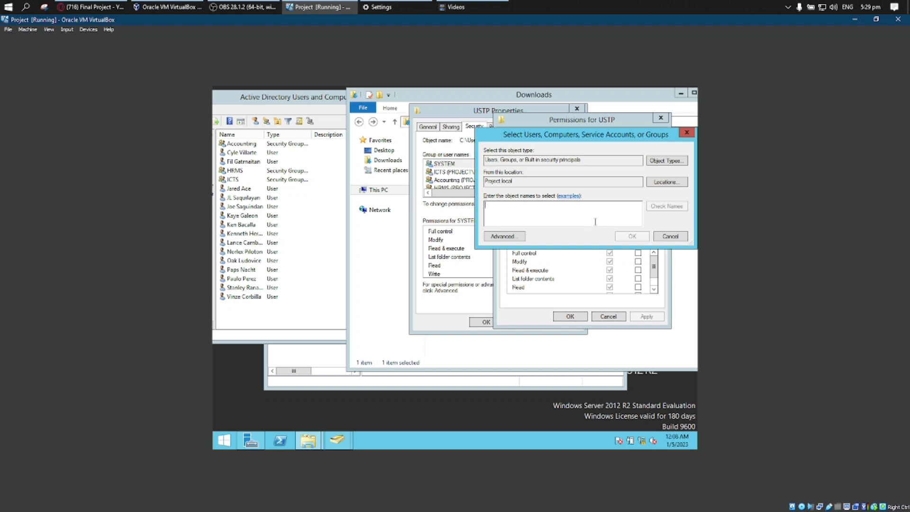
mouse_move(640, 137)
mouse_down()
mouse_move(522, 151)
mouse_move(624, 132)
mouse_move(603, 222)
mouse_move(629, 133)
mouse_up()
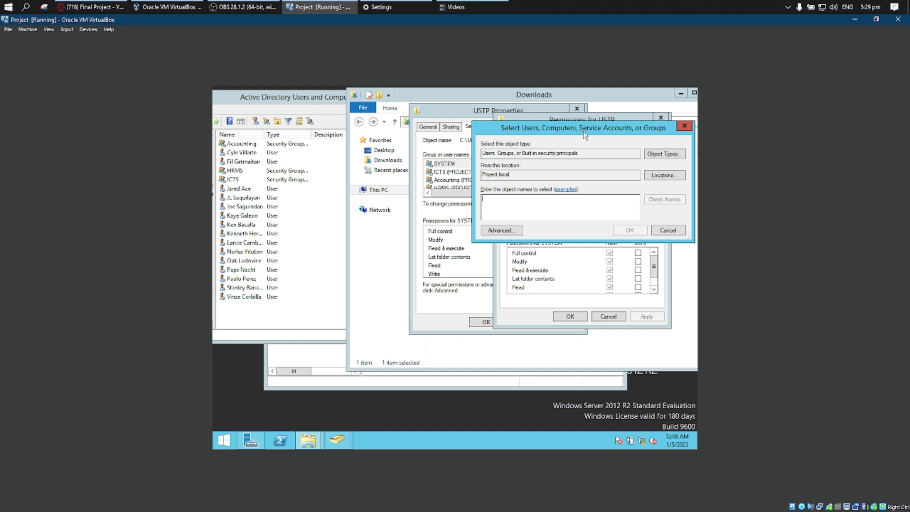
drag(585, 135, 582, 155)
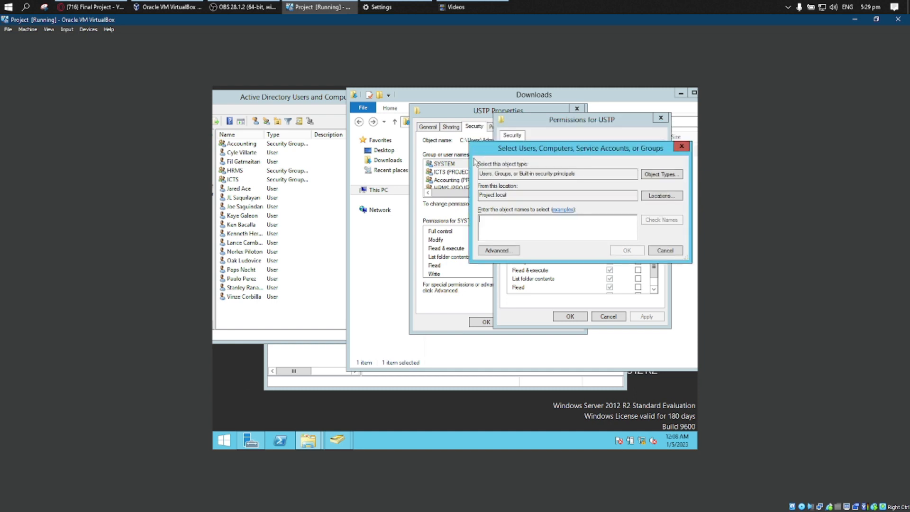
click(679, 147)
Check the ICTS group's permissions and add the user in the eighth row of the Active Directory list to the USTP folder's permission entries.
click(547, 181)
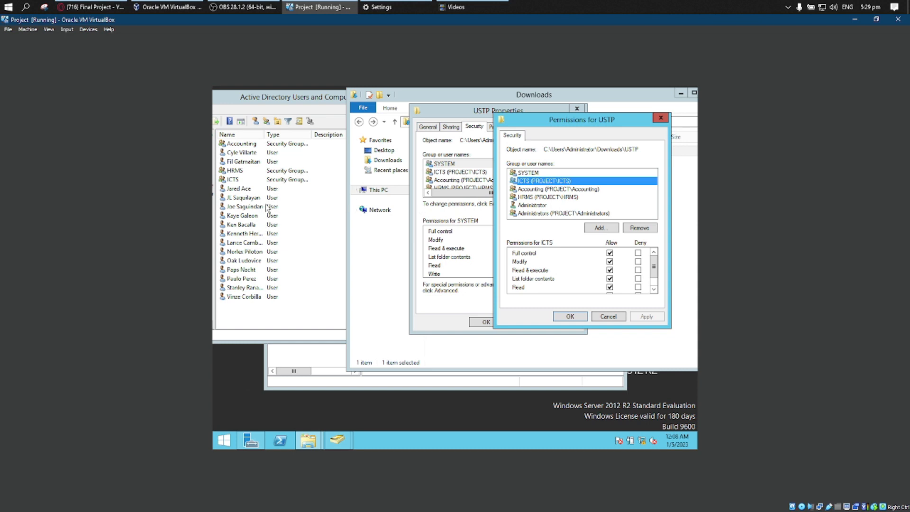
click(252, 209)
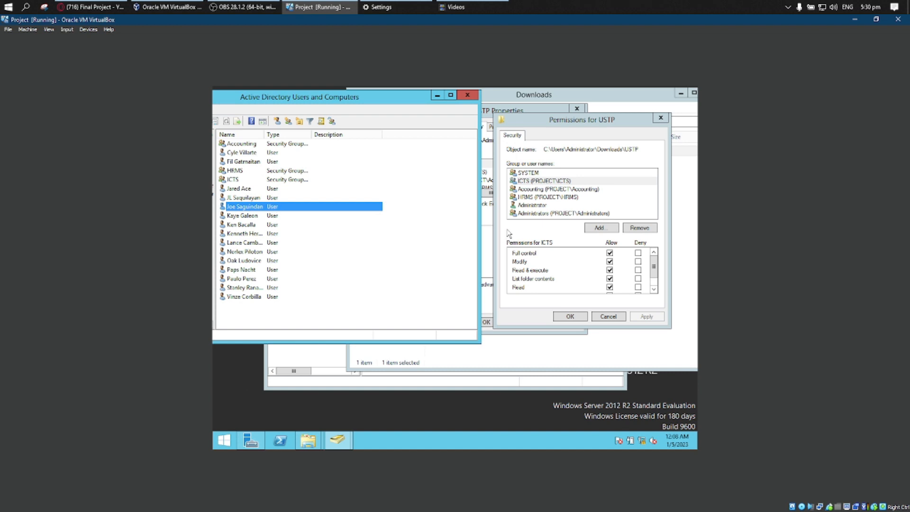
click(553, 227)
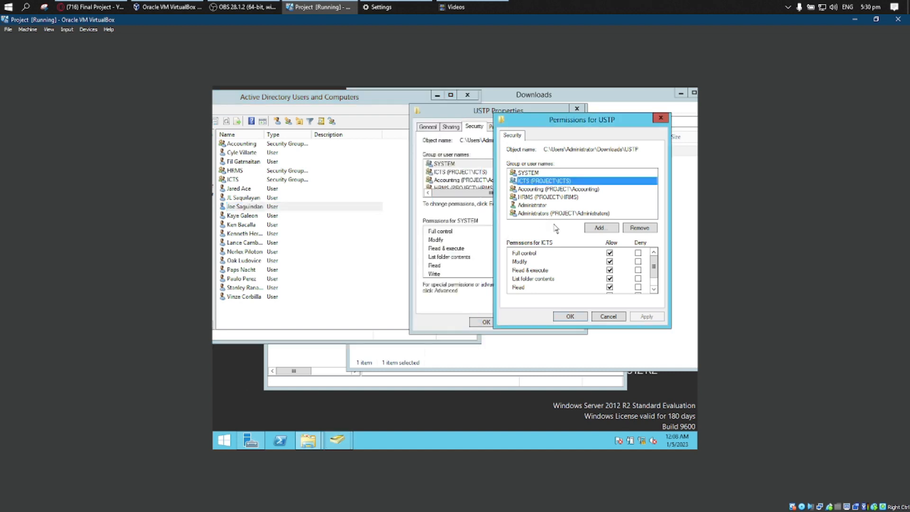
click(597, 229)
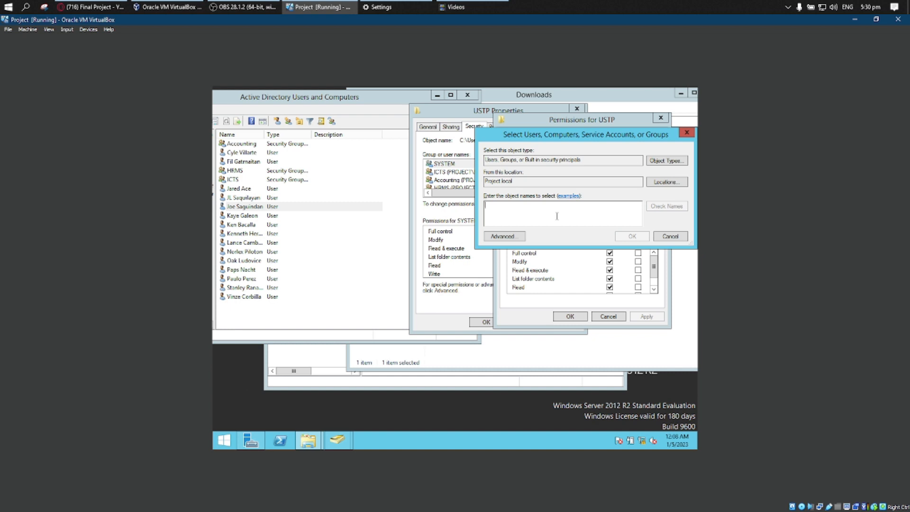
text(Joe)
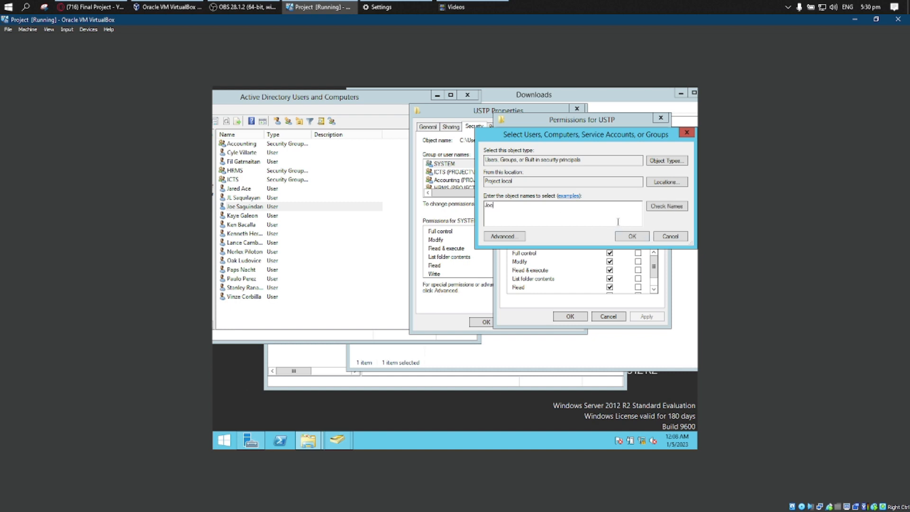
click(656, 211)
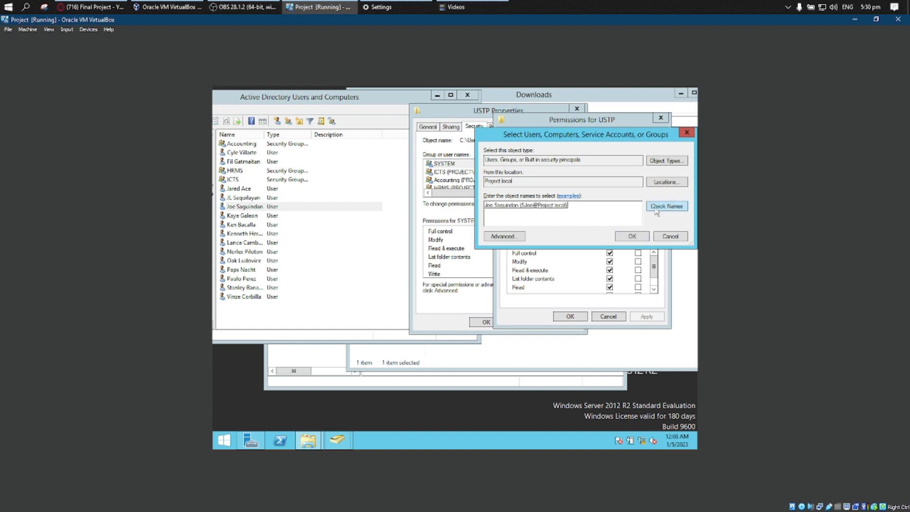
click(633, 237)
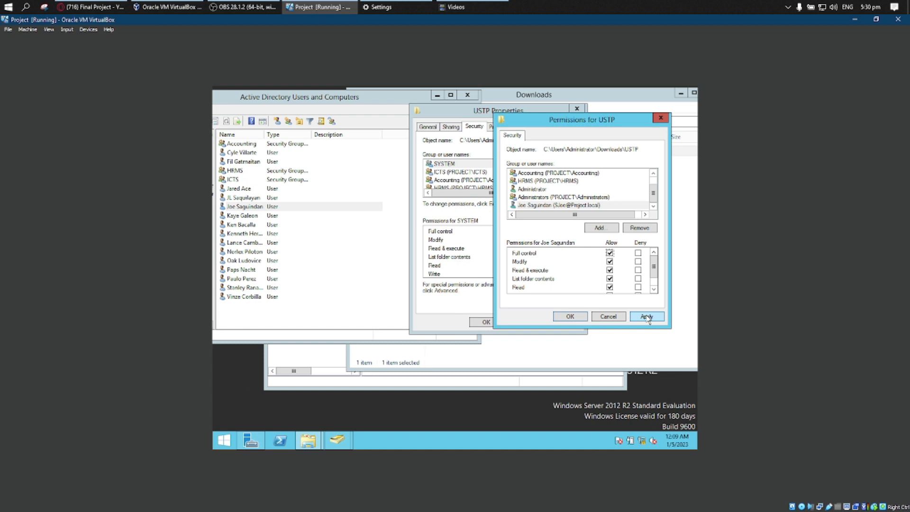
Apply the eighth-row Active Directory user's full control on the USTP folder and review the ICTS and HRMS group permissions.
click(647, 317)
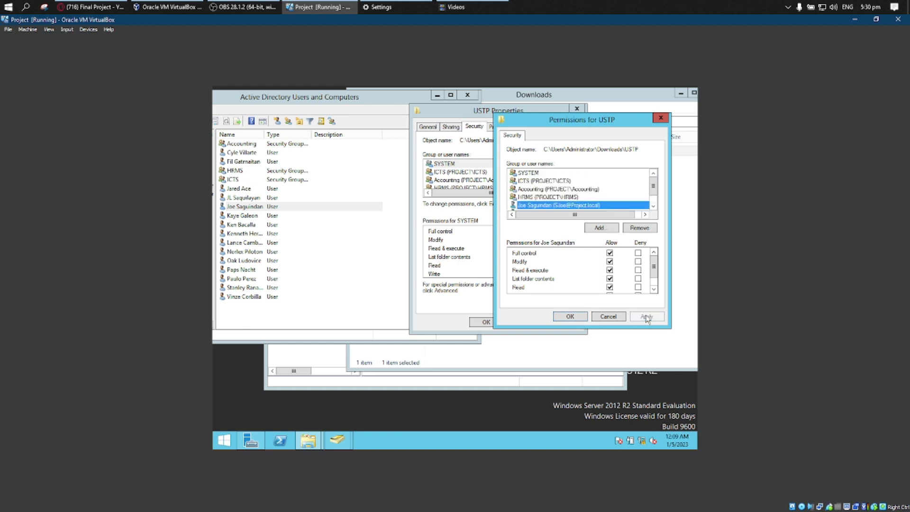
click(545, 173)
click(546, 181)
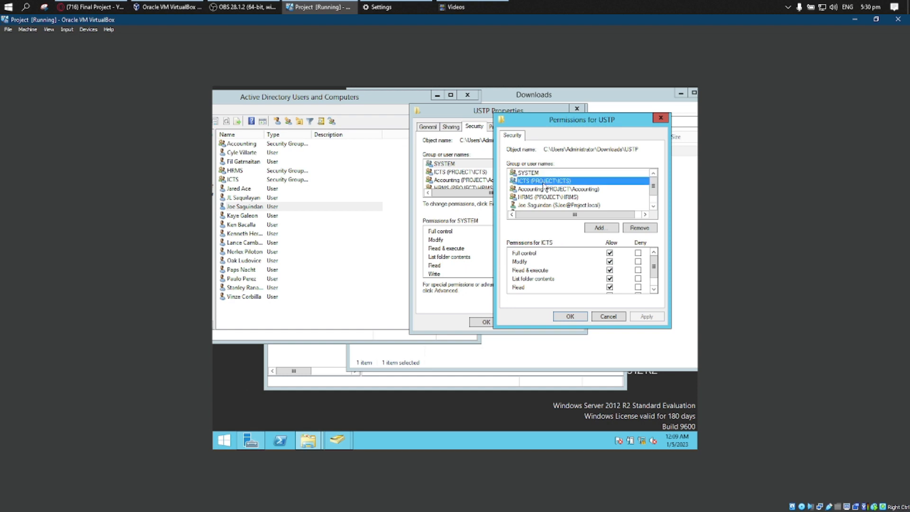
scroll(549, 197, down, 1)
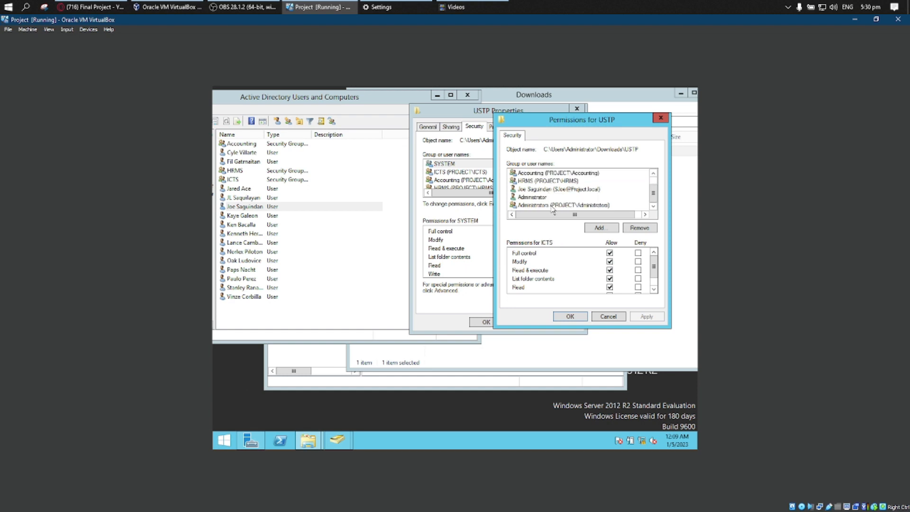
click(547, 181)
scroll(546, 186, up, 1)
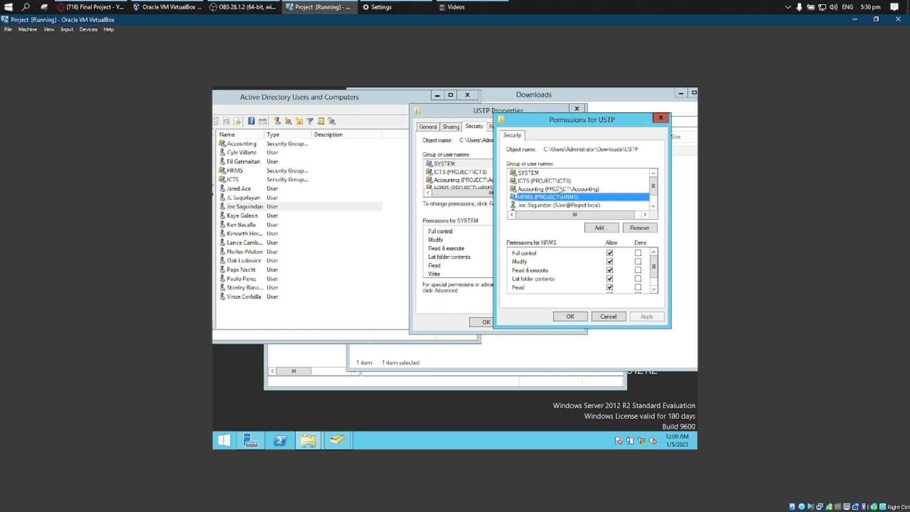
click(552, 181)
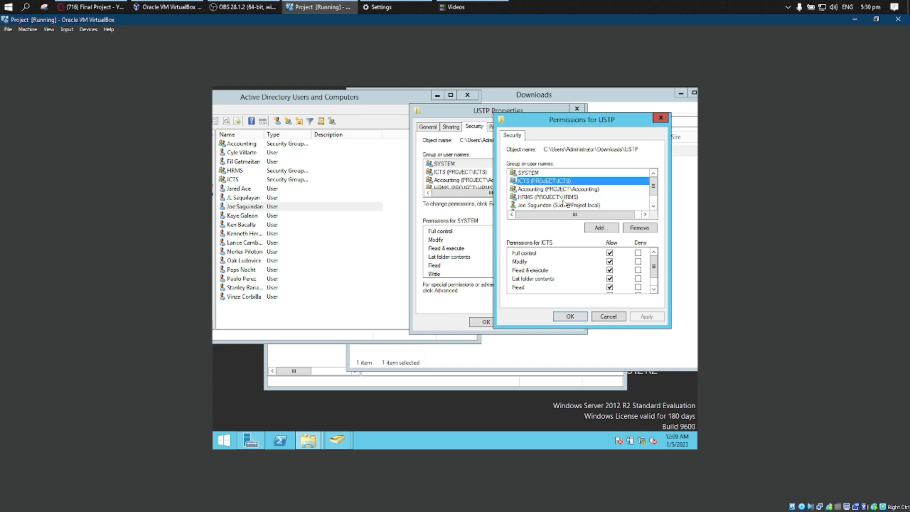
Look up the user in the second row of the Active Directory list and add them to the USTP folder's permission entries.
click(601, 229)
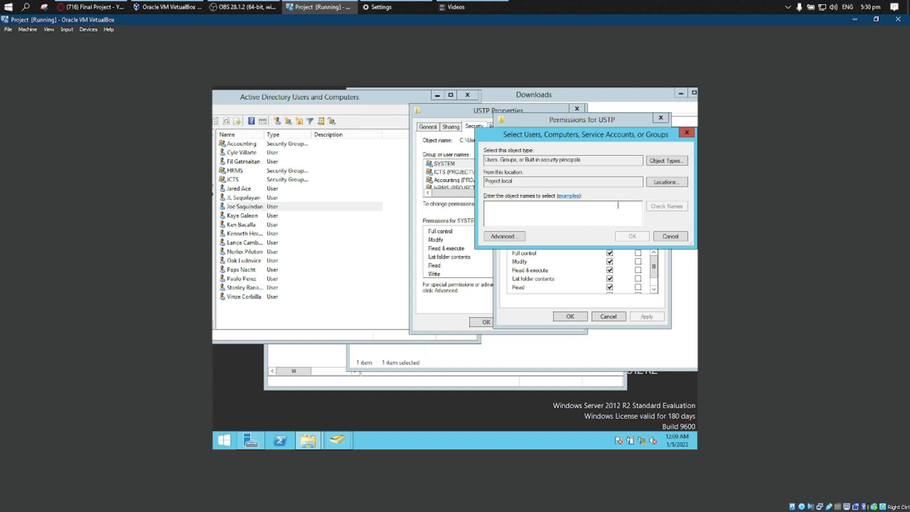
drag(575, 135, 541, 113)
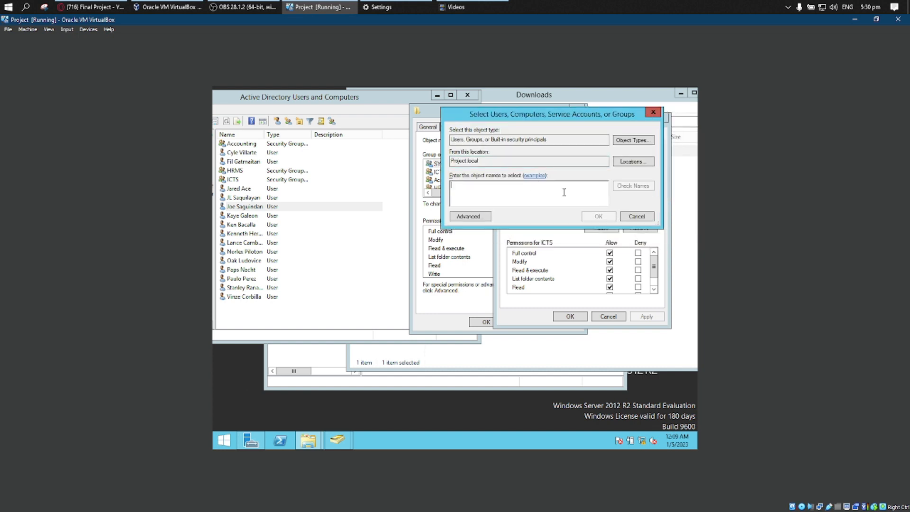
text(C)
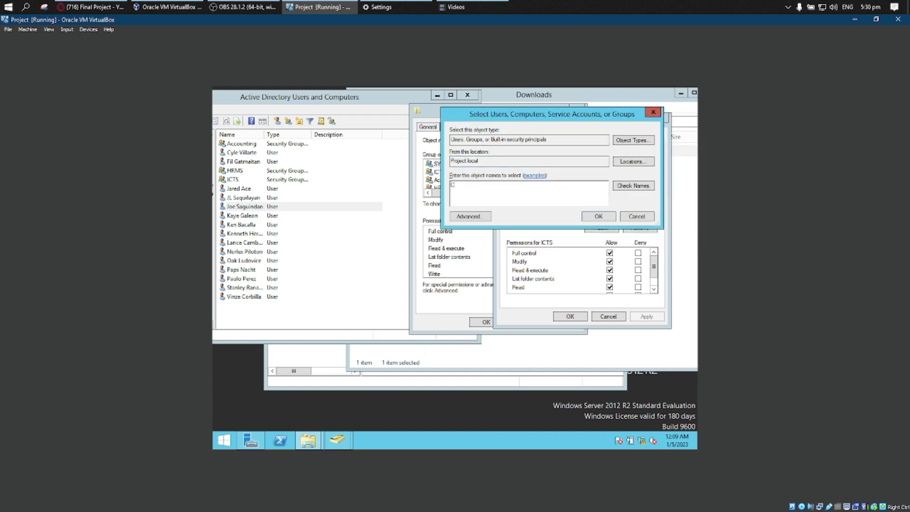
text(yc)
click(628, 186)
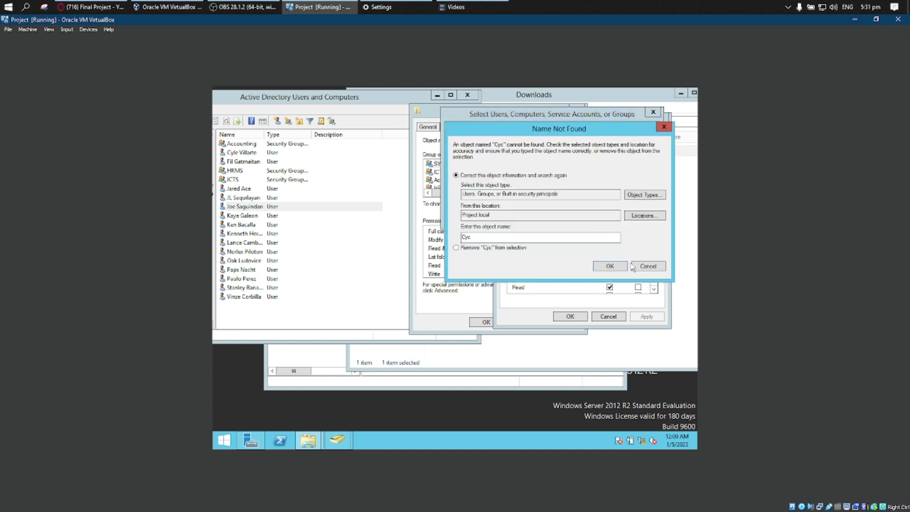
click(664, 127)
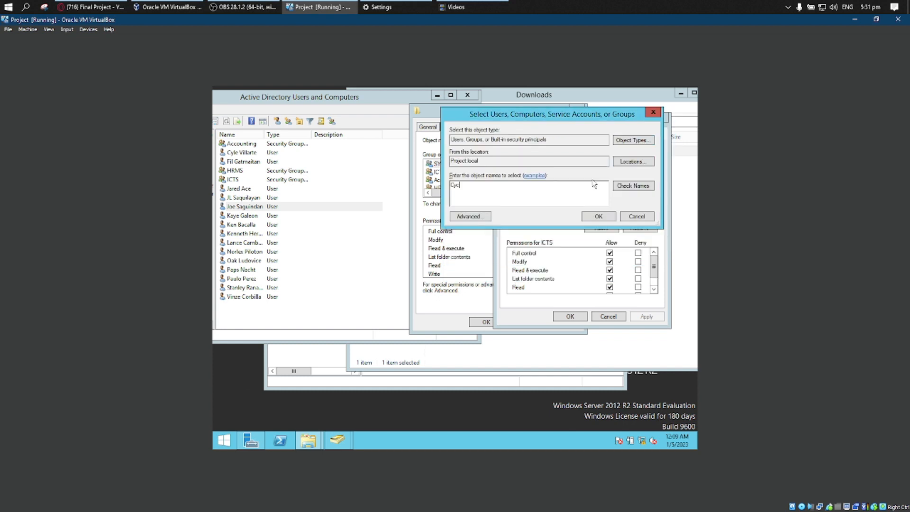
click(622, 187)
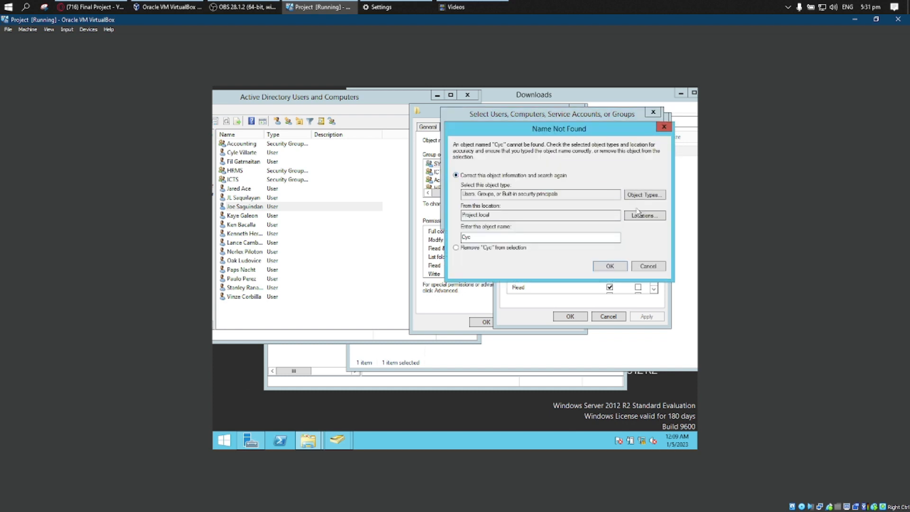
click(641, 266)
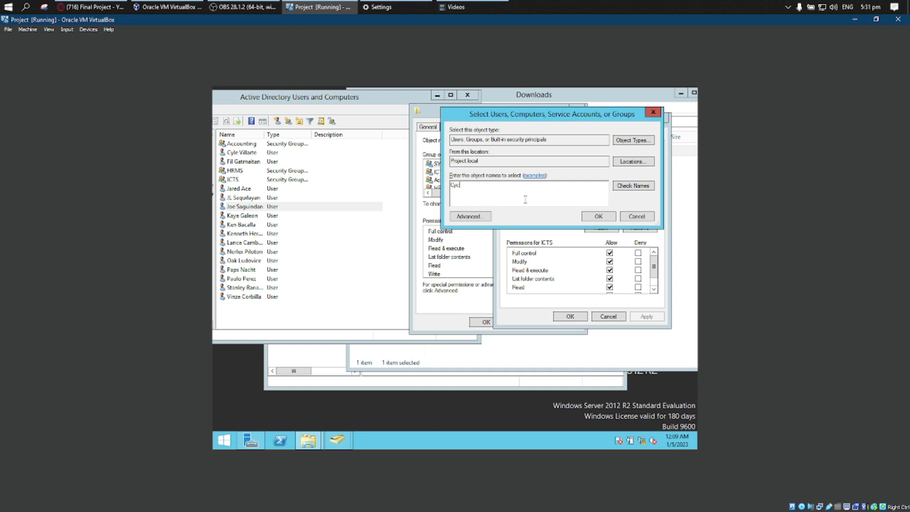
click(640, 186)
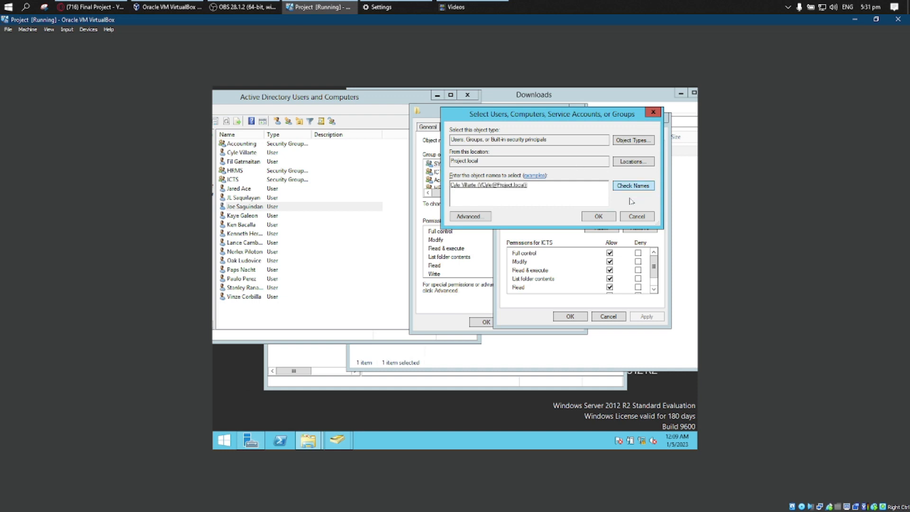
click(609, 218)
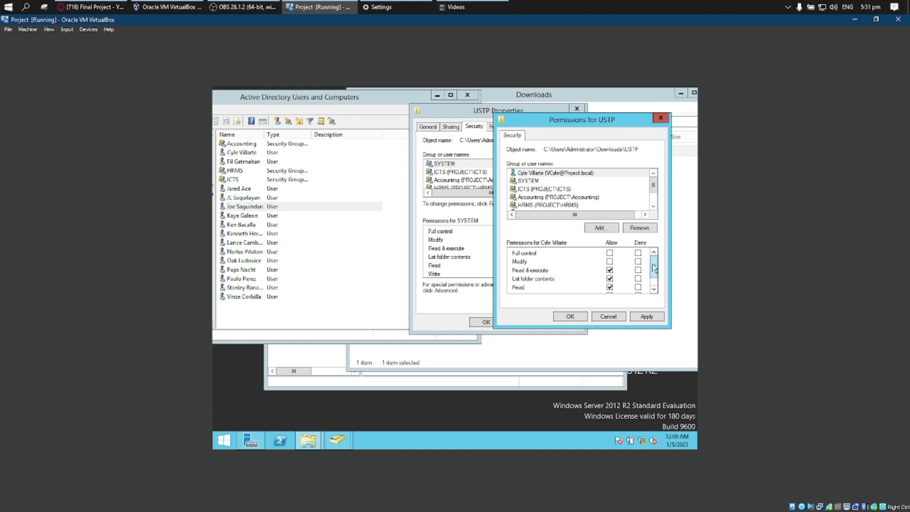
Allow Write for the newly added second-row user on the USTP folder and apply the permissions.
drag(654, 268, 656, 279)
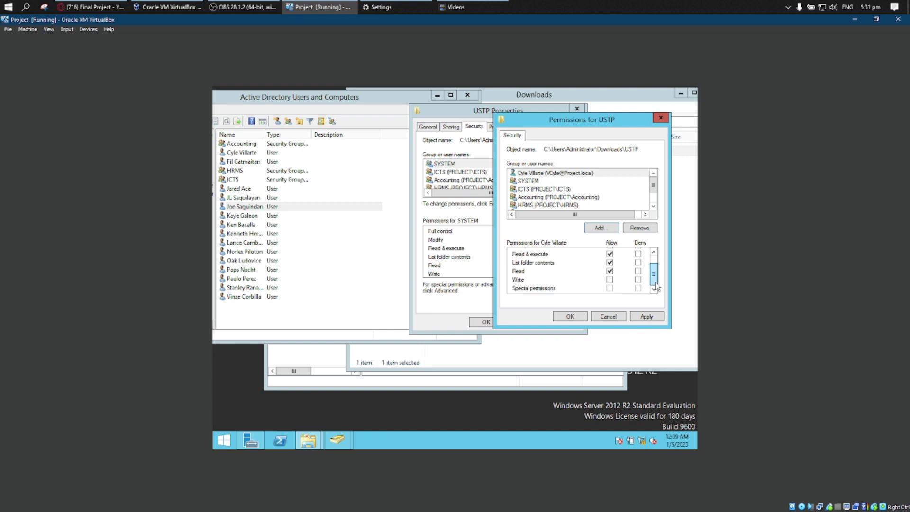
click(611, 280)
drag(658, 280, 657, 278)
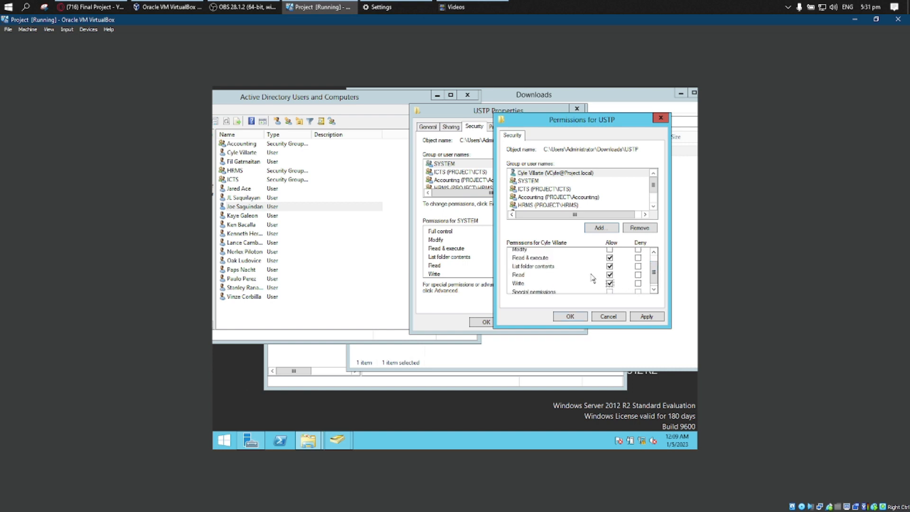
scroll(658, 275, up, 2)
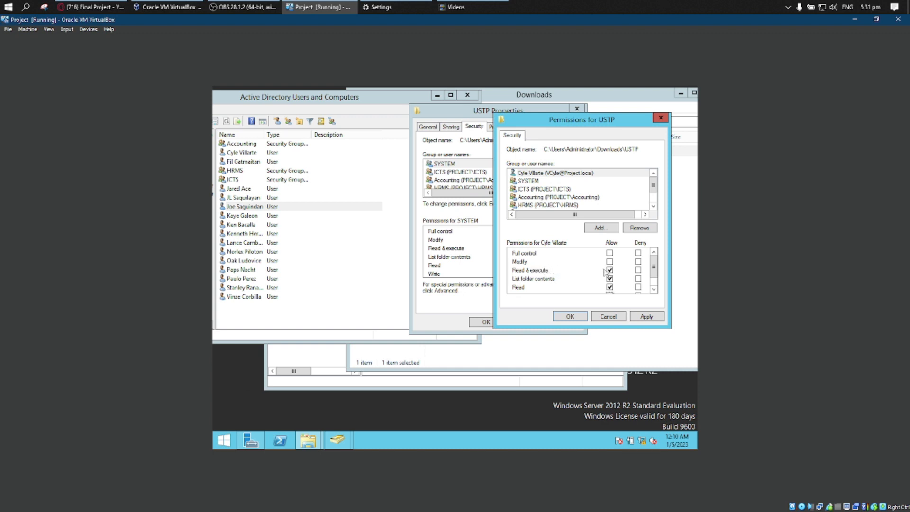
click(647, 317)
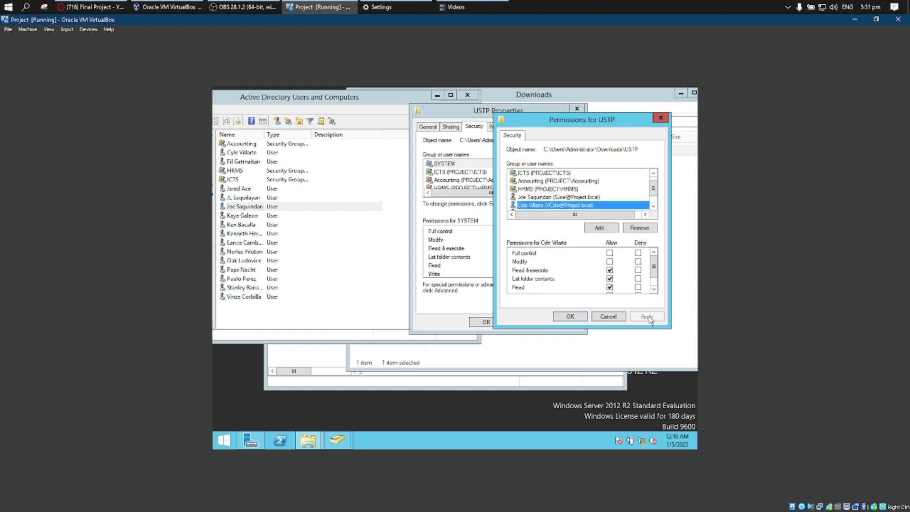
Add the user in the third row of the Active Directory list to the USTP folder's permissions and allow Full control.
click(598, 228)
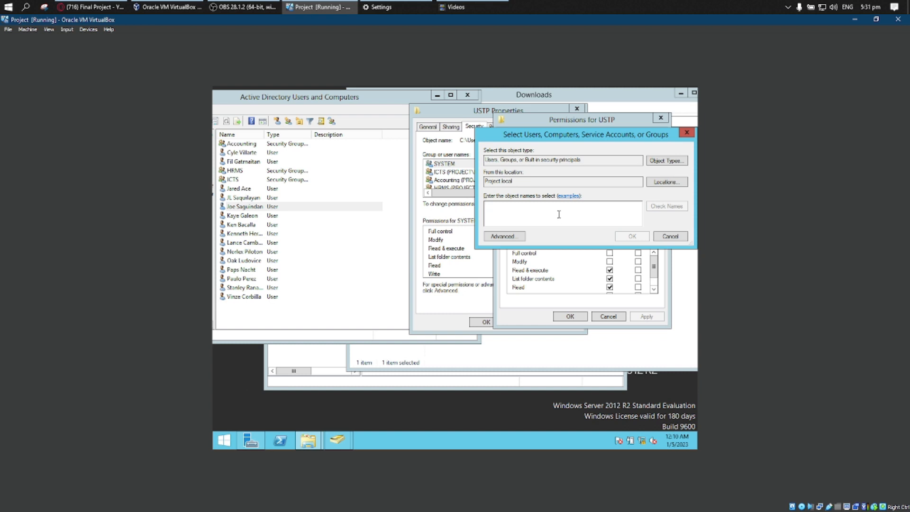
text(Fil)
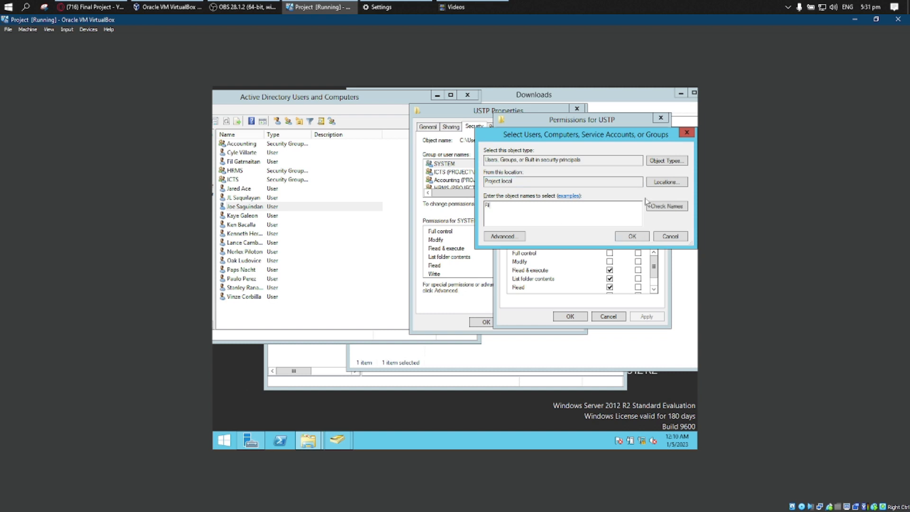
click(664, 208)
click(635, 235)
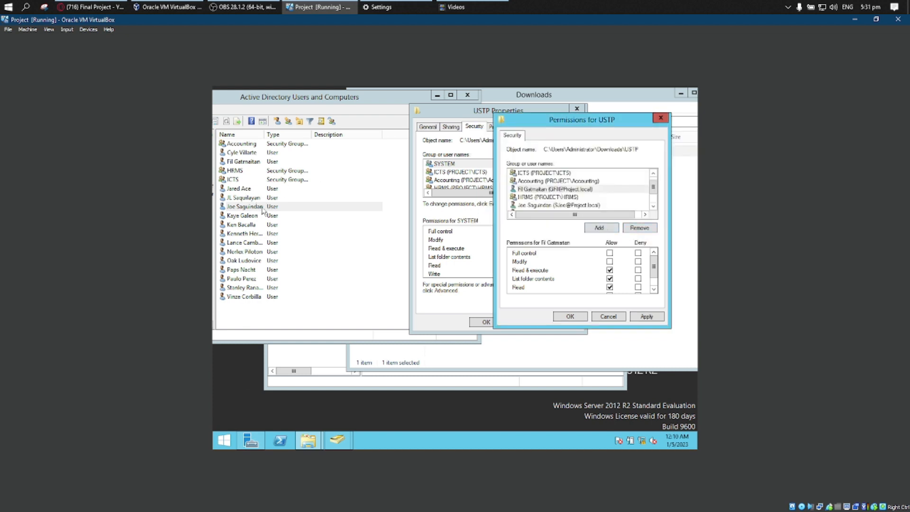
click(610, 254)
Review the permissions of the eighth-row user, the ICTS group and the third-row user, and apply the third-row user's USTP permissions.
click(557, 205)
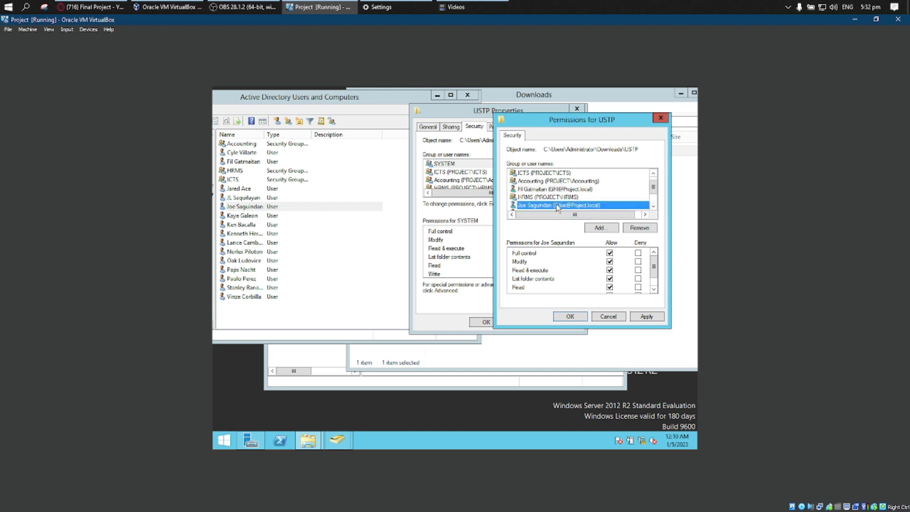
click(529, 174)
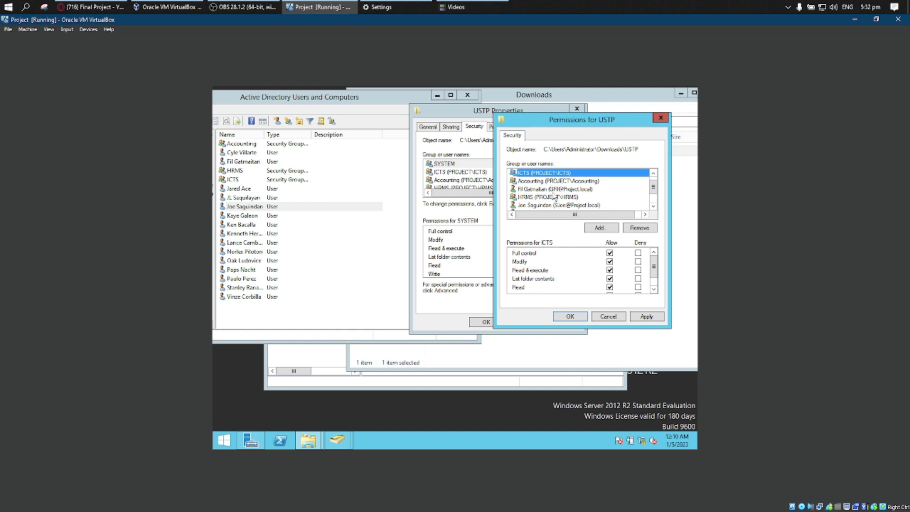
click(550, 189)
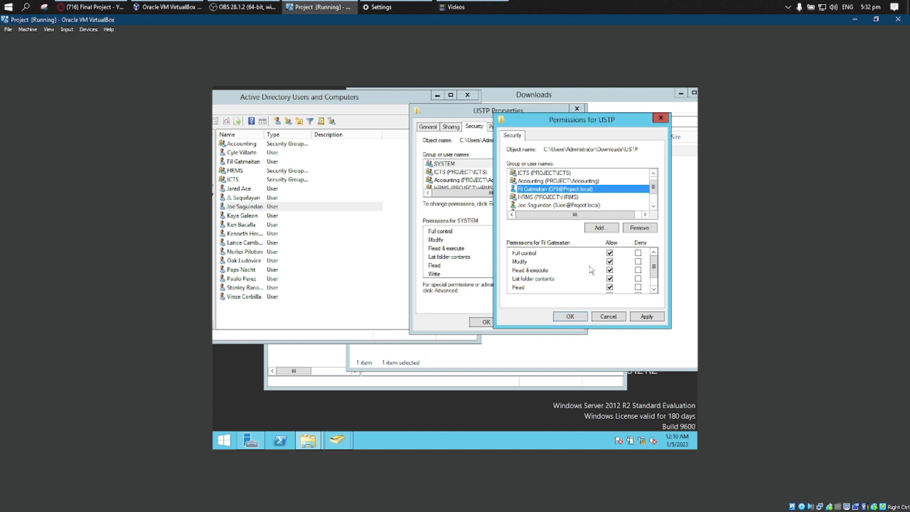
scroll(559, 267, down, 2)
scroll(627, 264, up, 2)
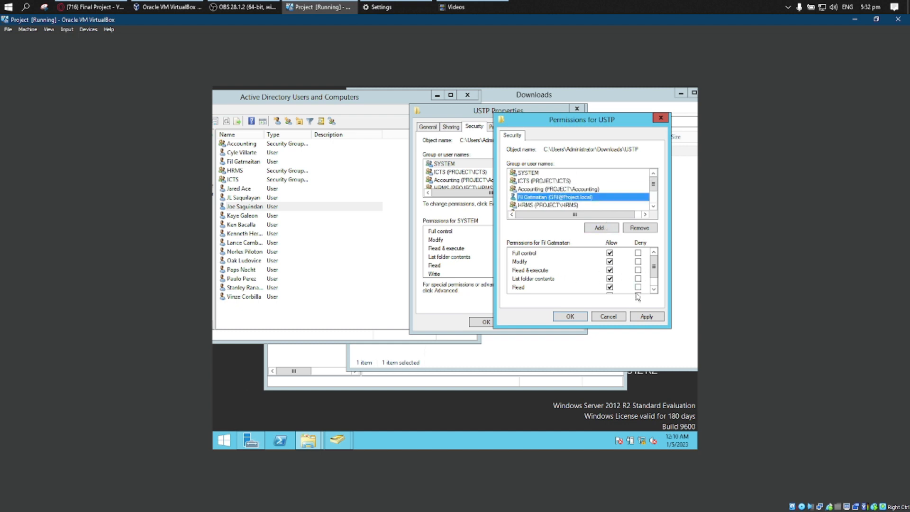
click(652, 319)
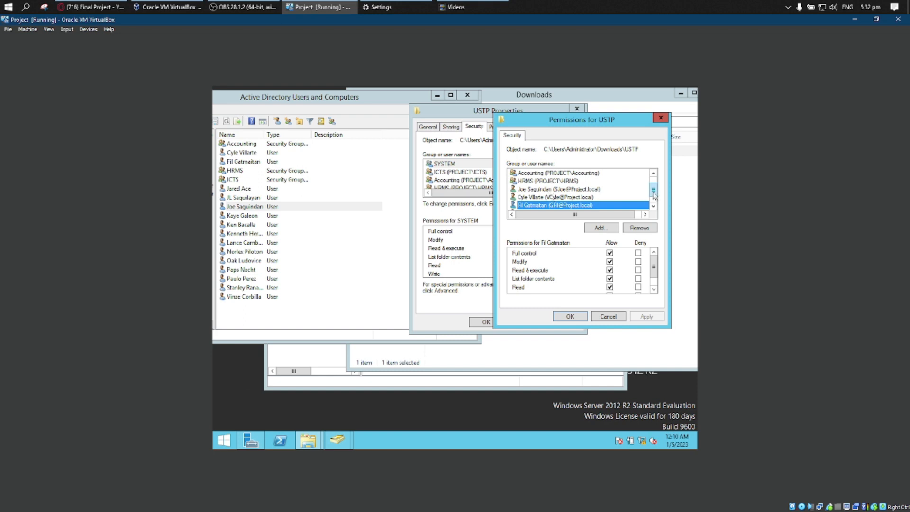
Add the user in the sixth row of the Active Directory list to the USTP folder's permission entries.
click(601, 228)
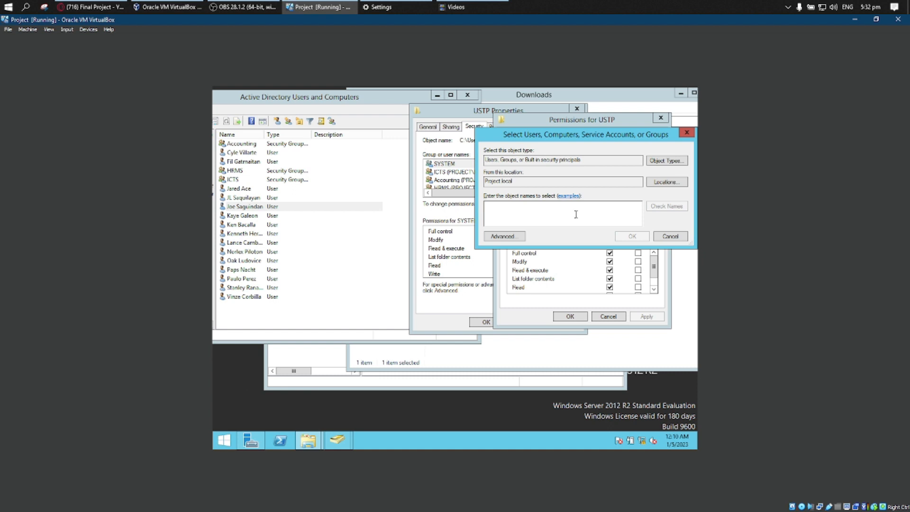
text(Us)
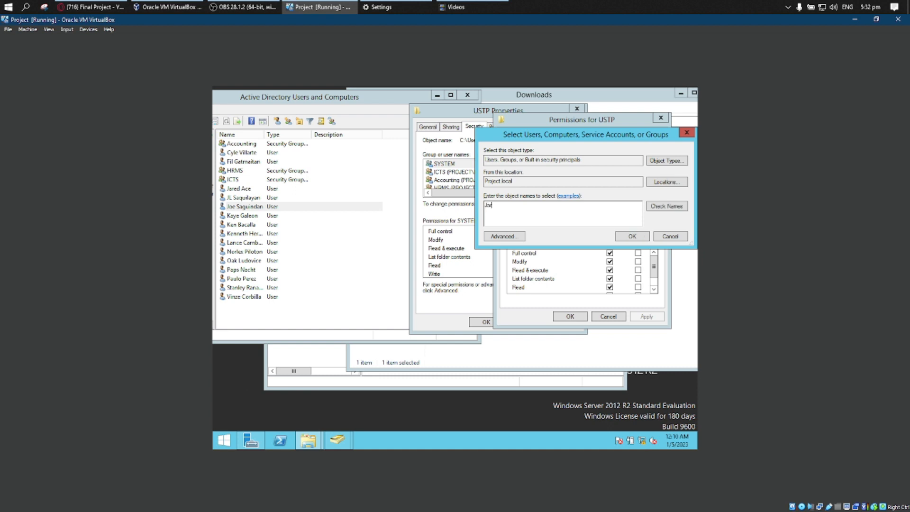
click(675, 210)
click(631, 237)
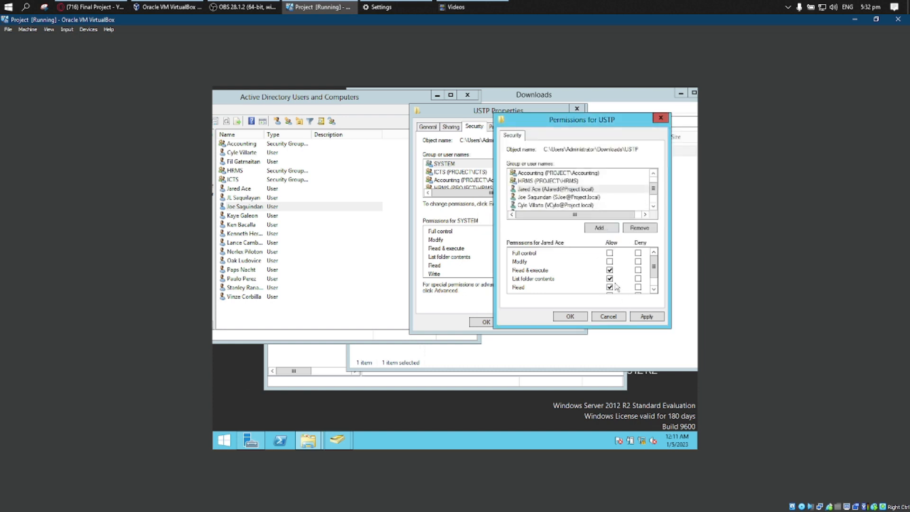
Allow Write for the newly added sixth-row user on the USTP folder and apply the change.
drag(653, 271, 652, 281)
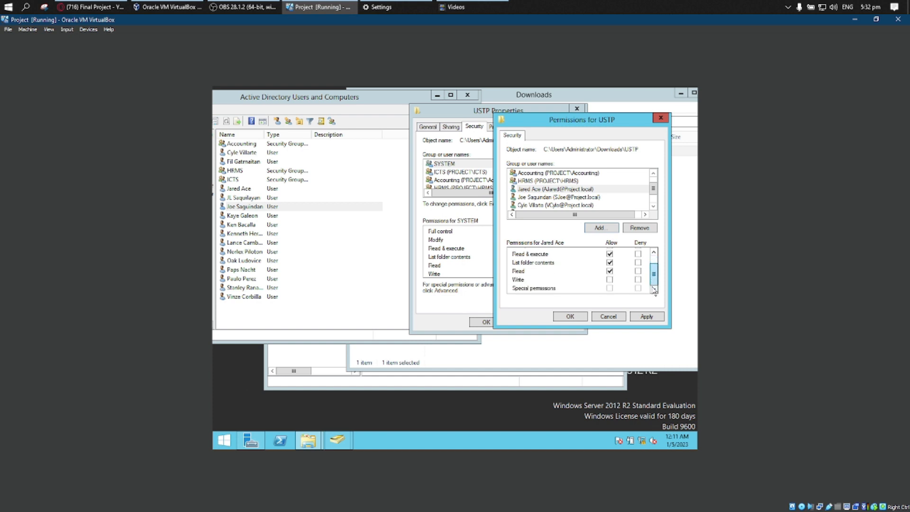
click(611, 279)
click(647, 316)
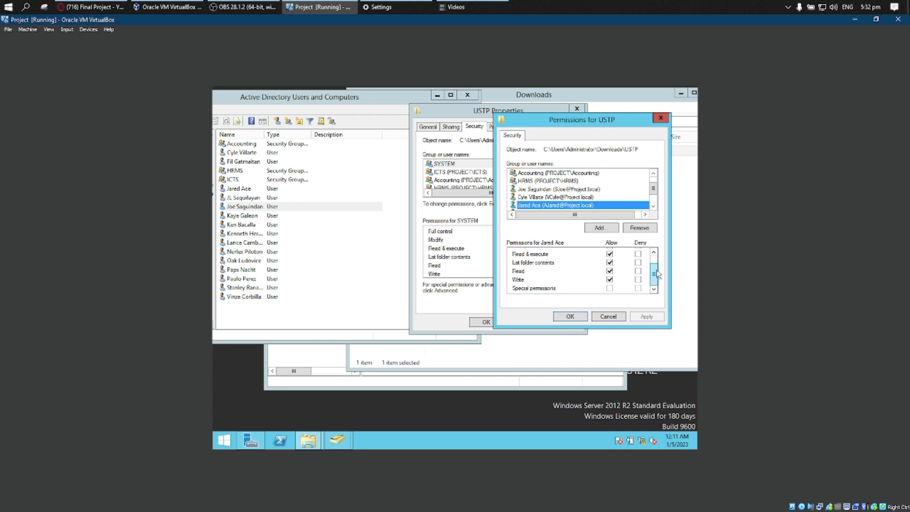
drag(658, 275, 657, 269)
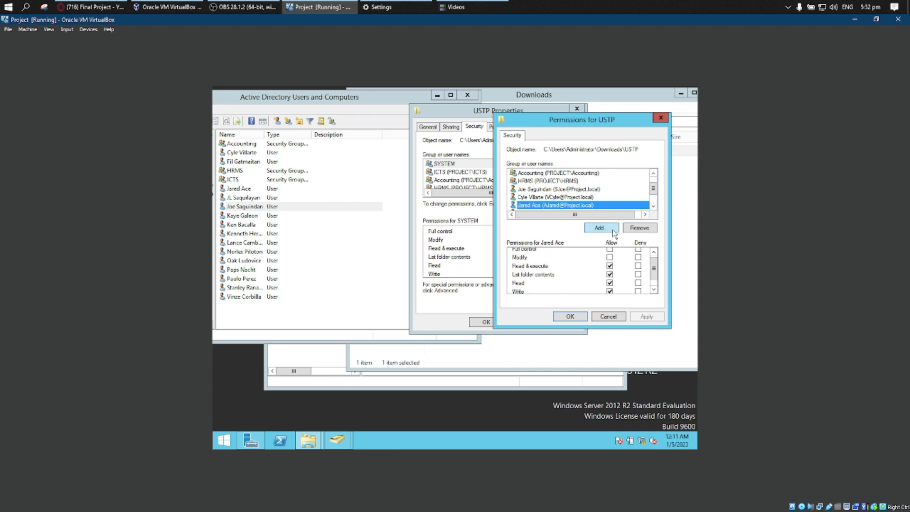
Add the user in the ninth row of the Active Directory list to the USTP folder's permission entries.
click(601, 228)
text(Kay)
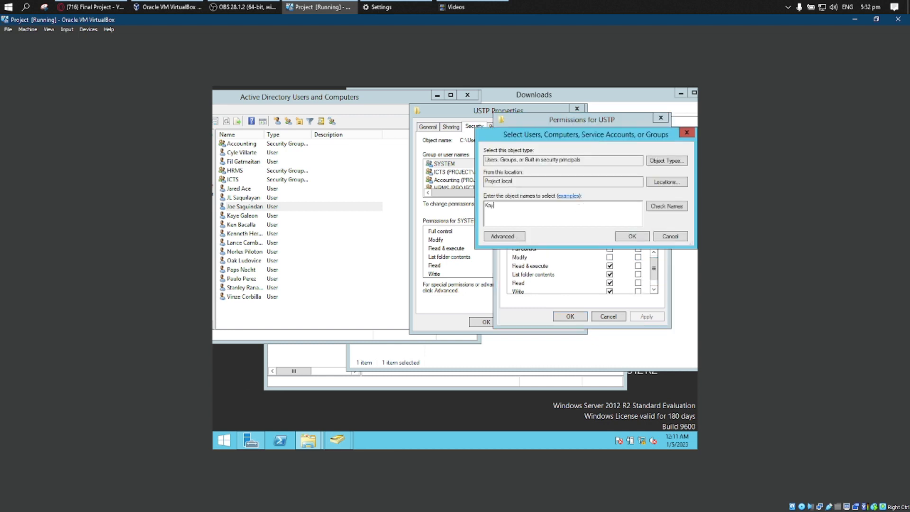
text(e)
click(635, 238)
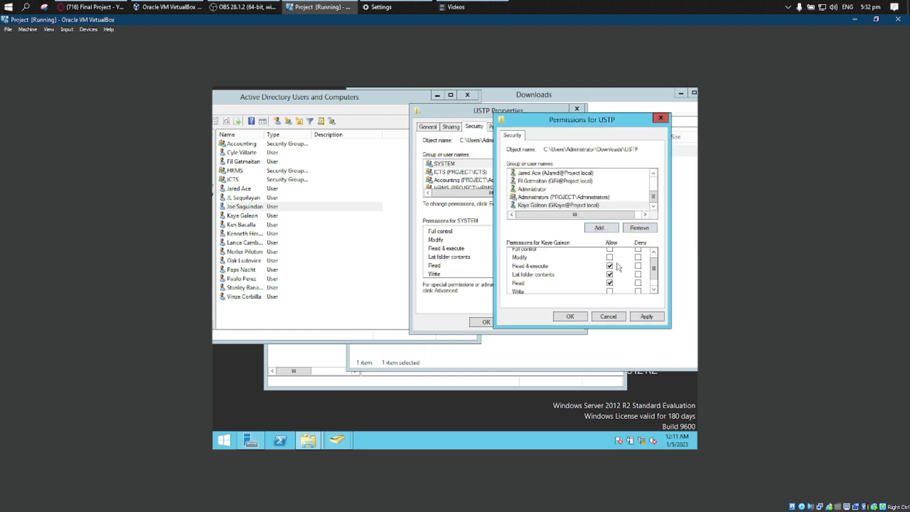
Allow Write for the newly added ninth-row user on the USTP folder, apply it and close the permissions editor.
scroll(612, 291, down, 1)
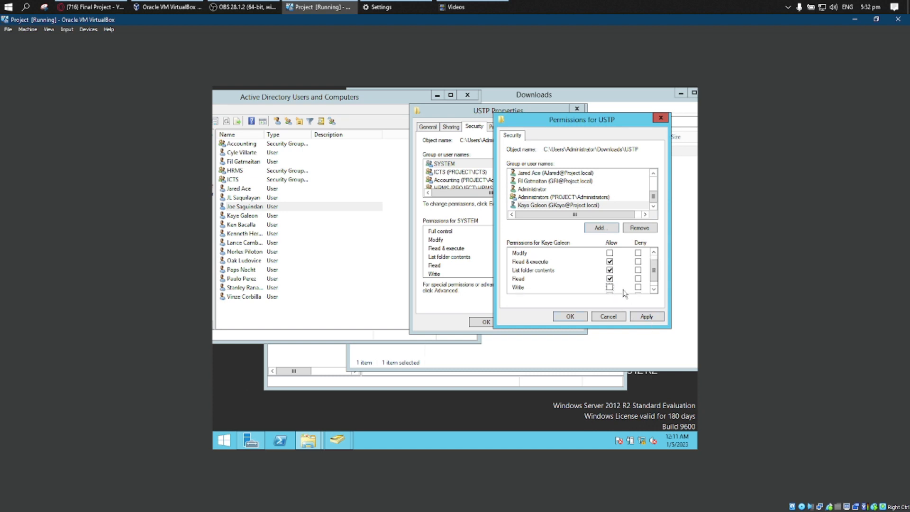
click(610, 286)
click(645, 317)
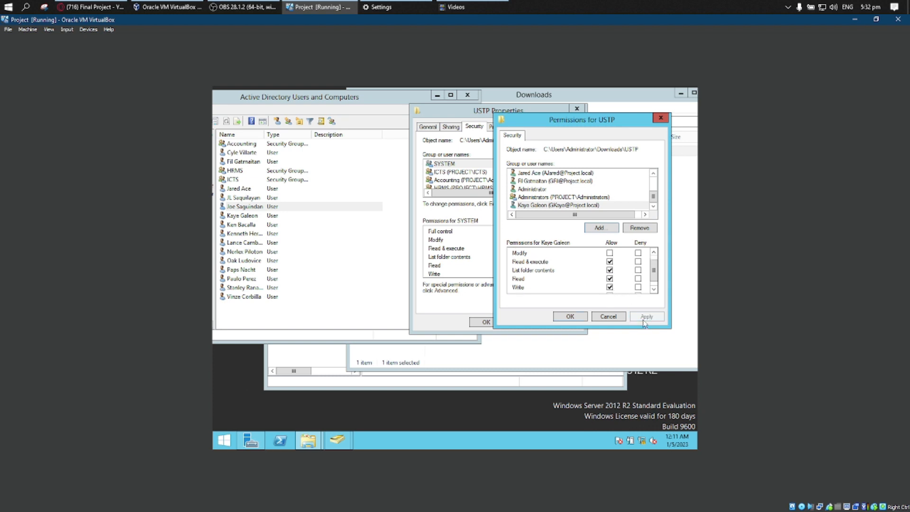
click(574, 316)
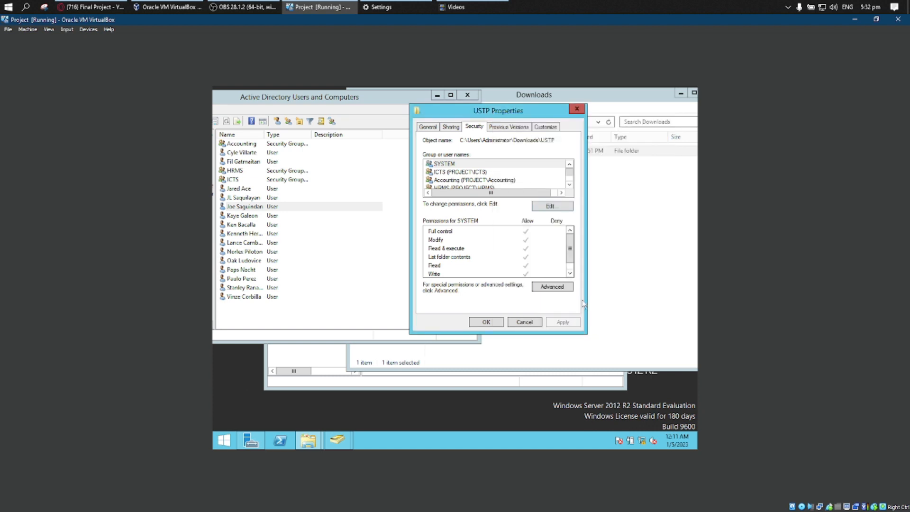
Add the user in the fourteenth row of the Active Directory list to the USTP folder's permissions with Full control allowed, and apply.
click(552, 206)
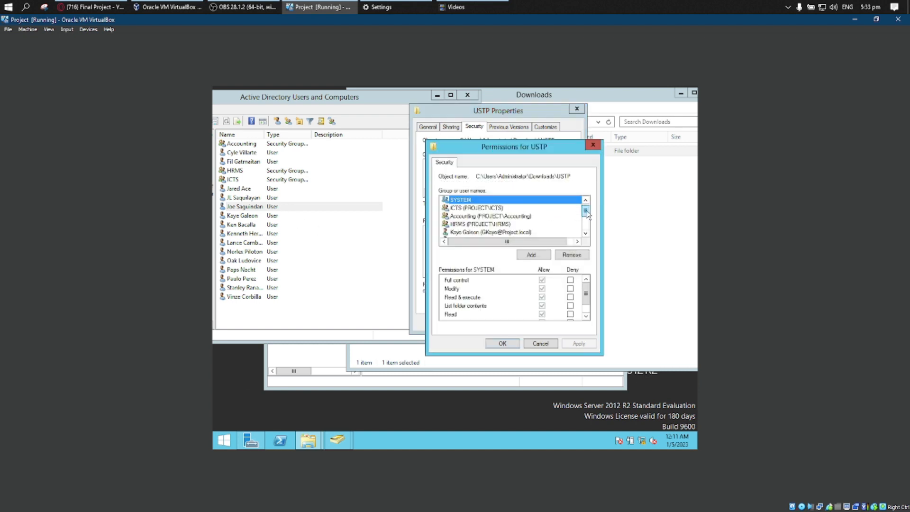
click(503, 224)
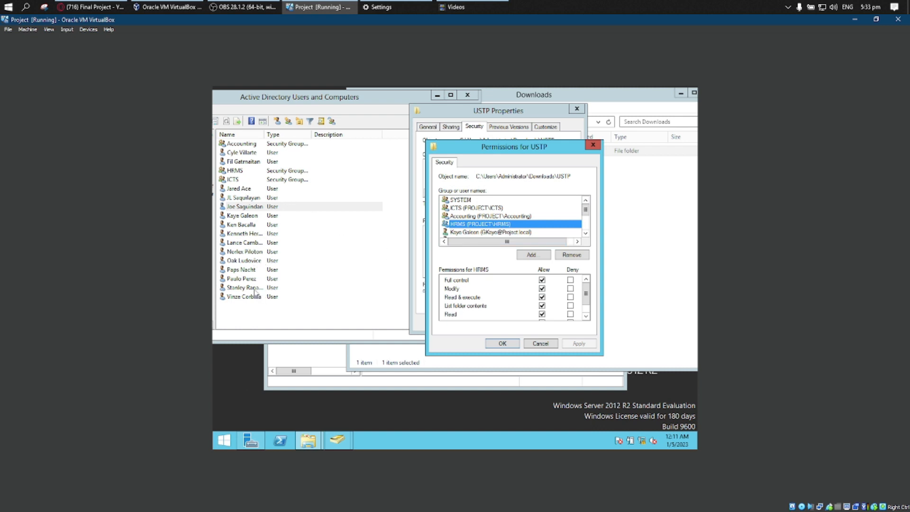
click(535, 256)
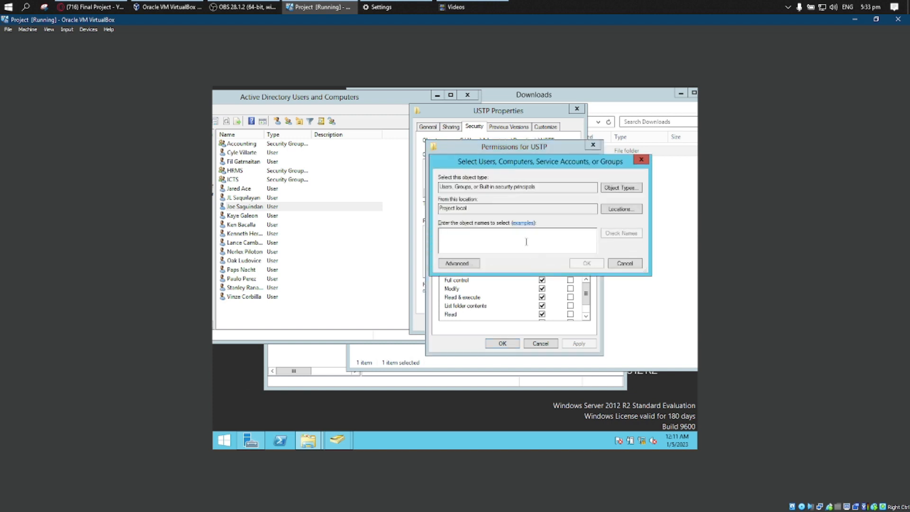
text(Oak)
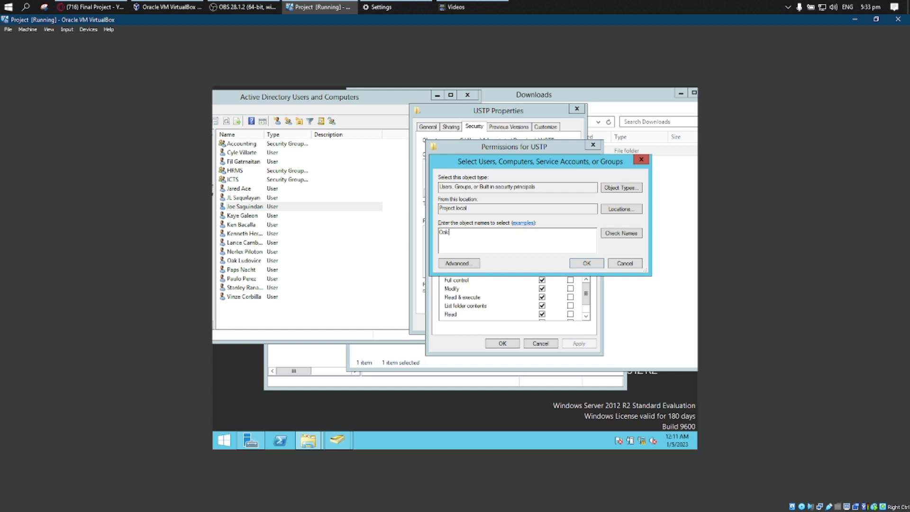
key(Return)
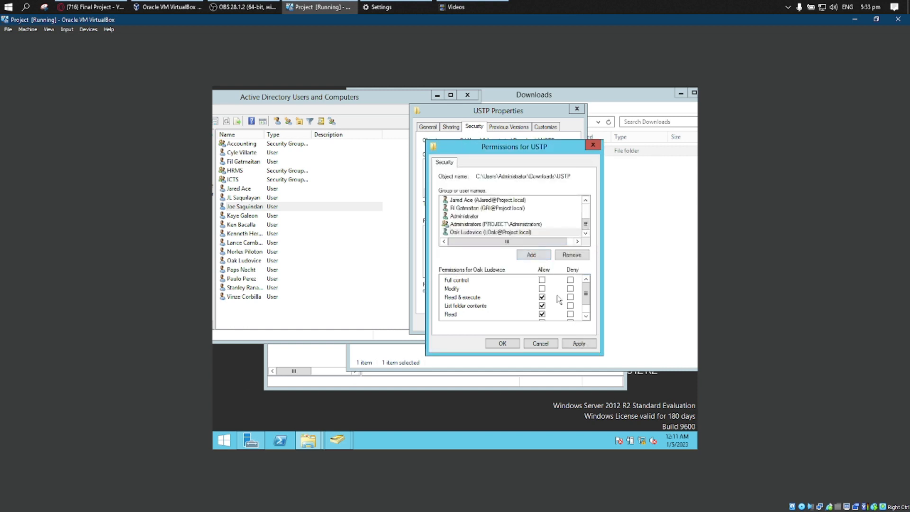
click(543, 281)
click(581, 345)
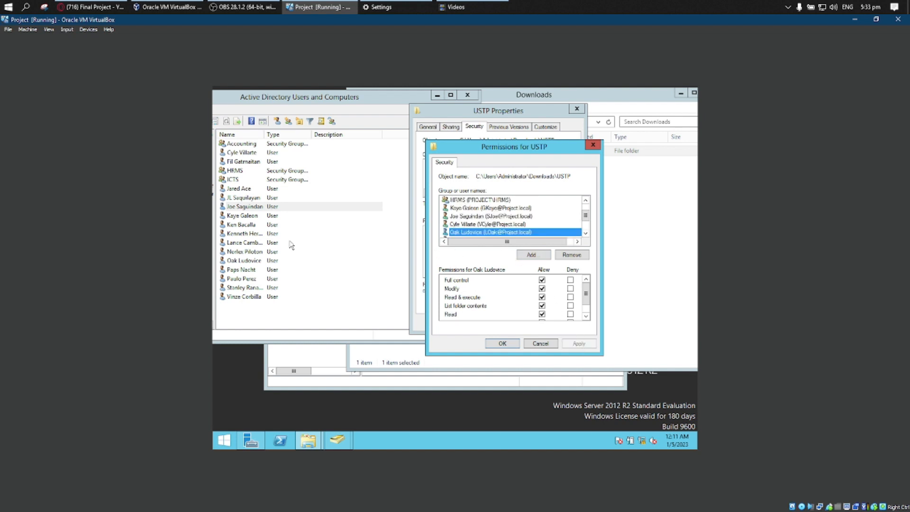
Add the user in the fifteenth row of the Active Directory list to the USTP permissions, allow Full control and apply it.
click(259, 270)
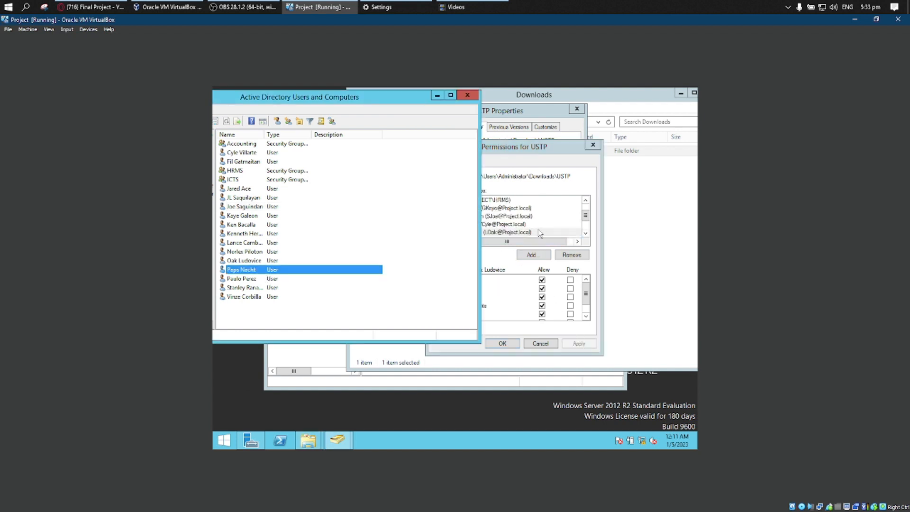
click(545, 216)
click(531, 256)
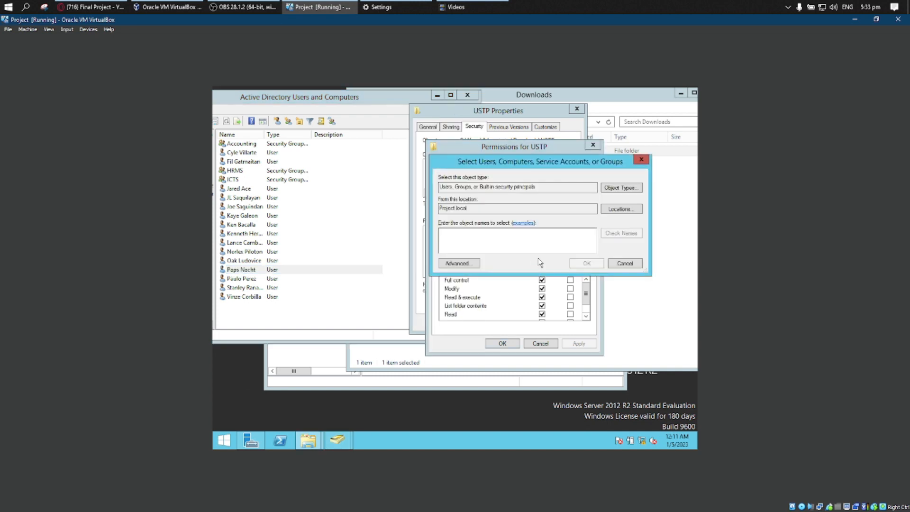
text(p)
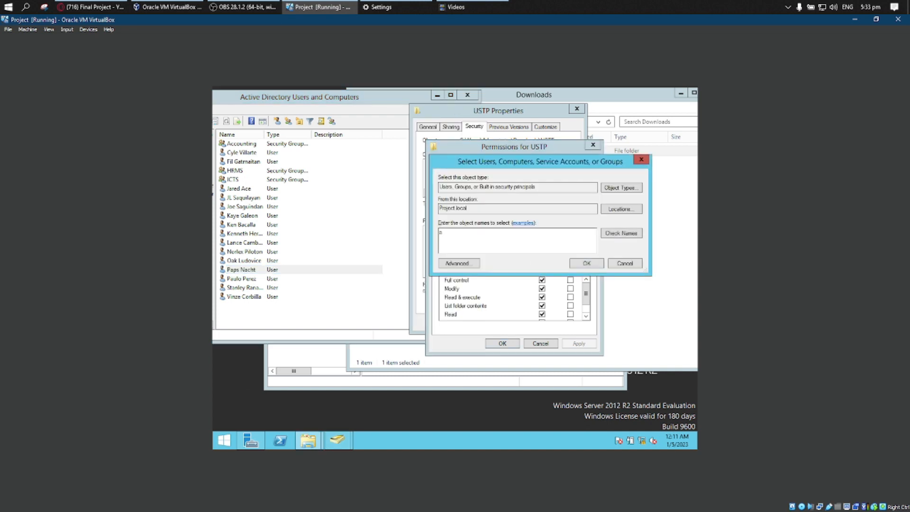
key(BackSpace)
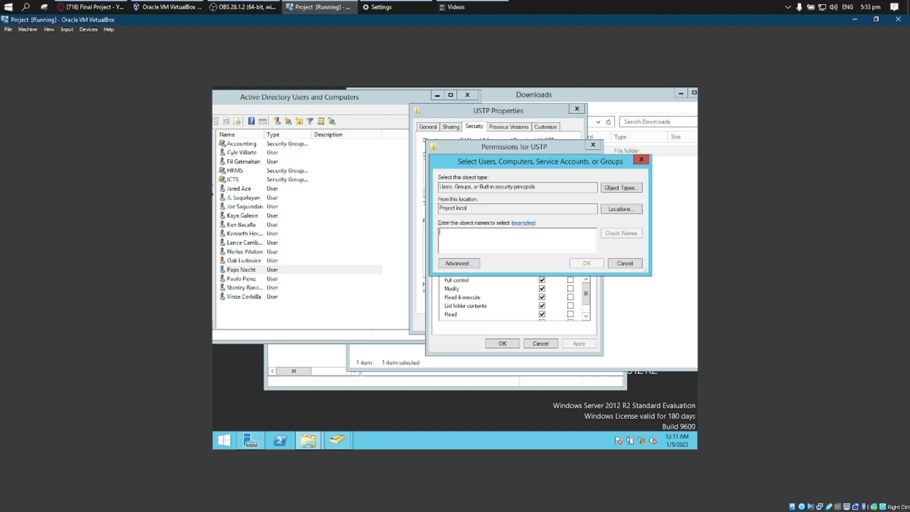
text(ps)
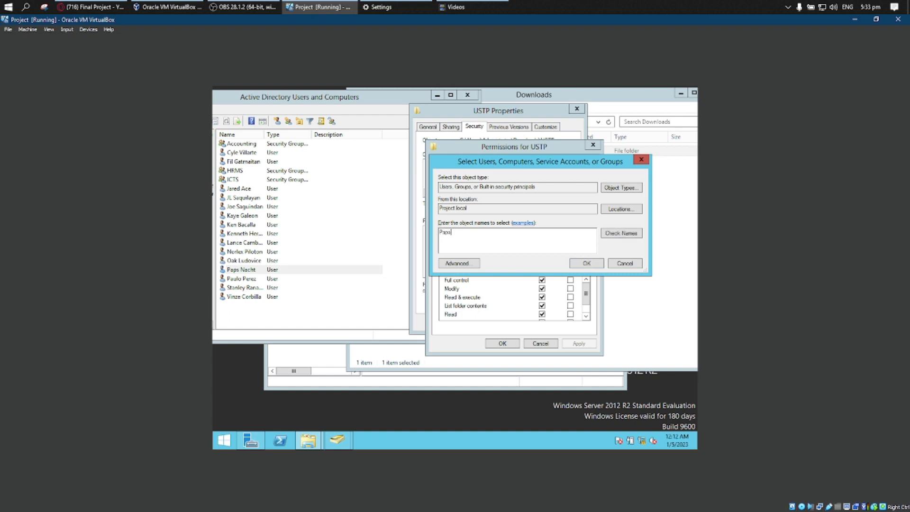
key(Return)
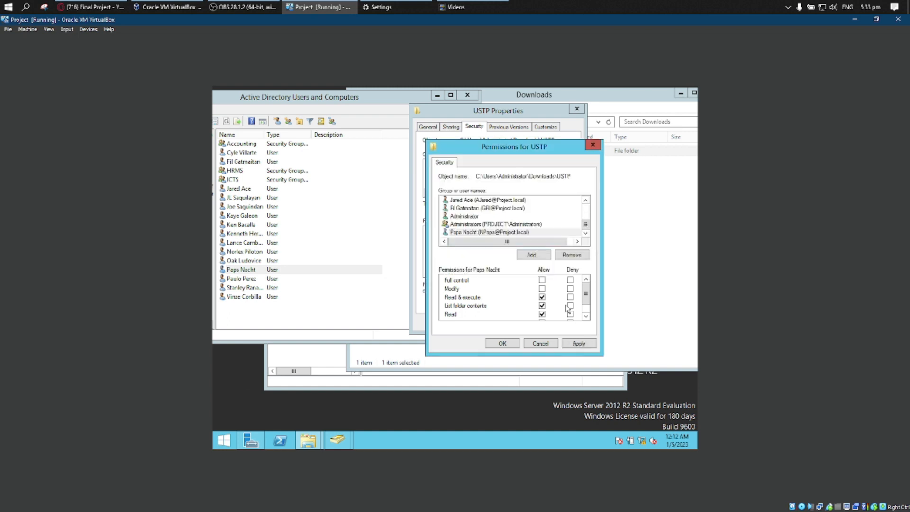
click(542, 280)
click(579, 344)
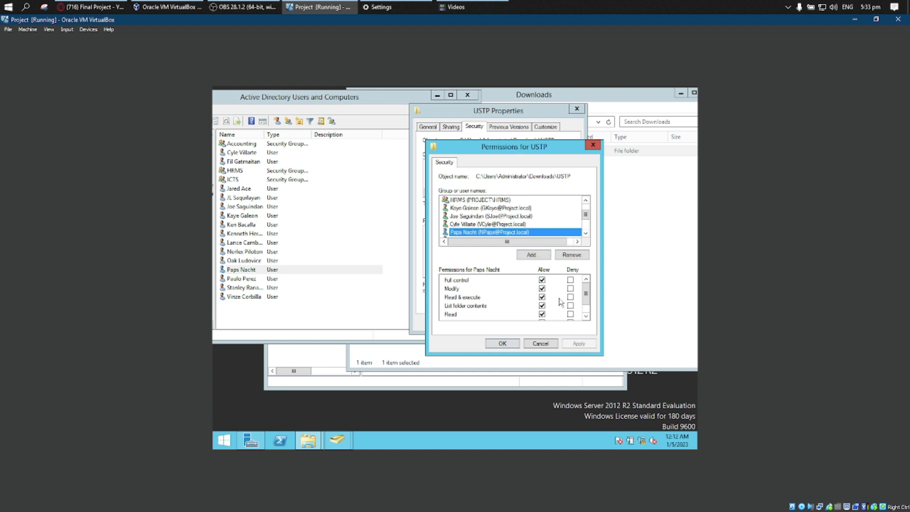
Add the user in the sixteenth row of the Active Directory list to the USTP folder's permission entries.
click(534, 258)
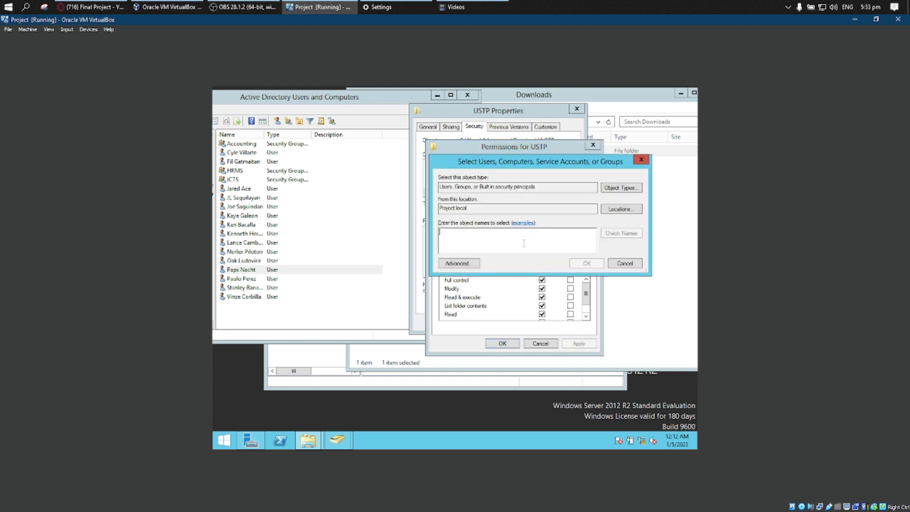
text(aya)
key(BackSpace)
text(A)
key(BackSpace)
text(Paulo)
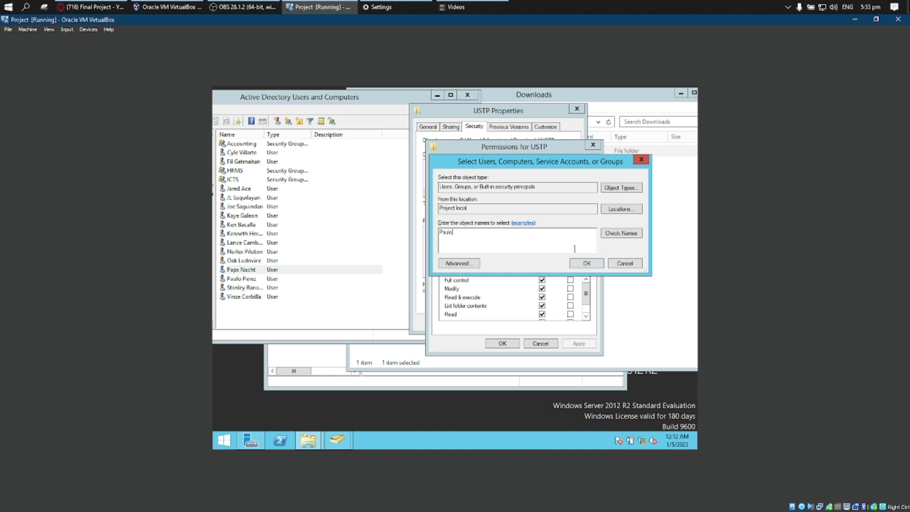
click(587, 264)
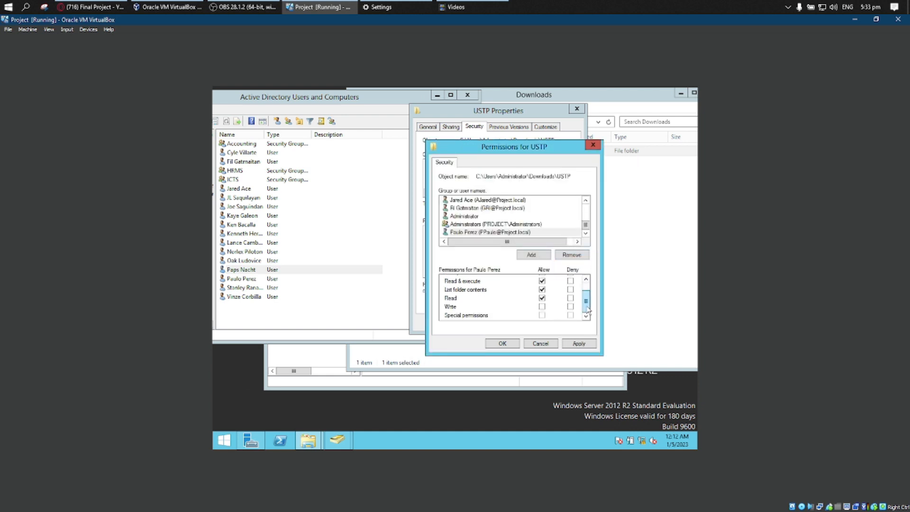
Allow Write for the newly added sixteenth-row user on the USTP folder and apply the change.
scroll(587, 299, down, 1)
click(543, 307)
scroll(587, 308, up, 1)
scroll(588, 316, down, 1)
click(579, 343)
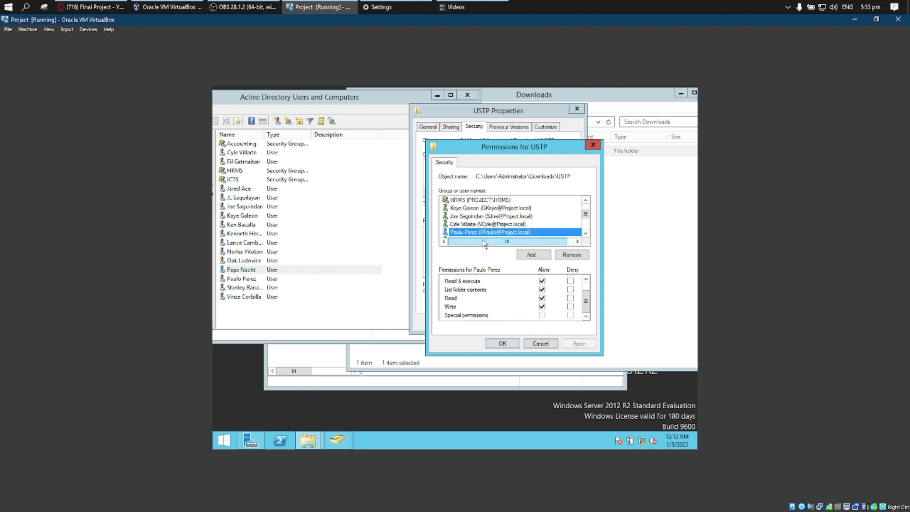
Add the user in the seventeenth row of the Active Directory list to the USTP permissions, allow Write and apply it.
click(525, 257)
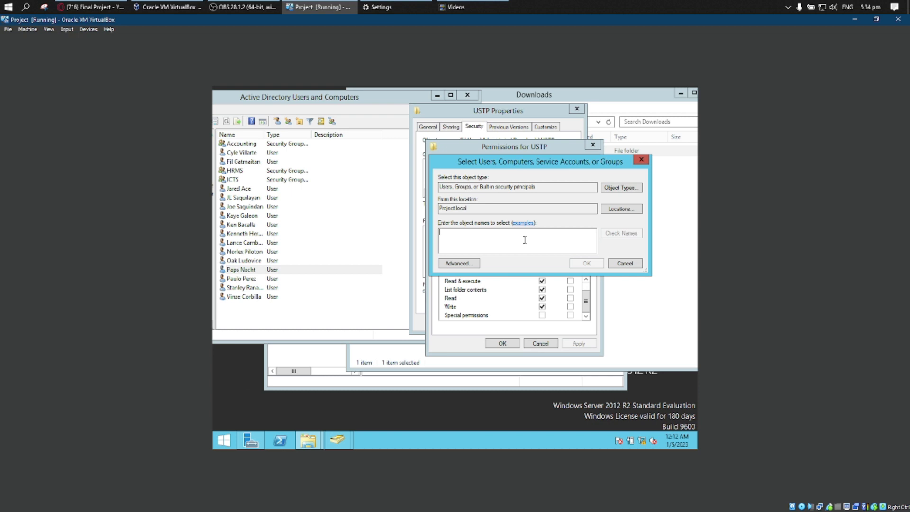
text(Stan)
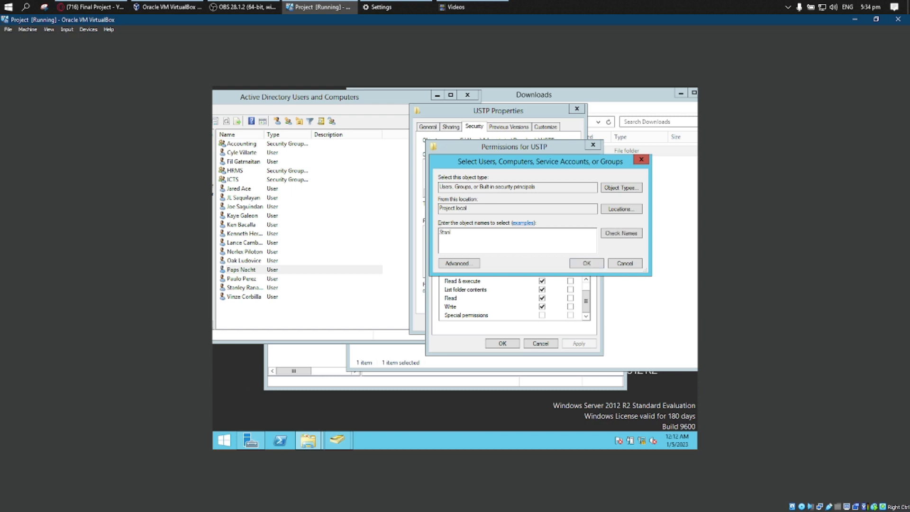
text(l)
key(Return)
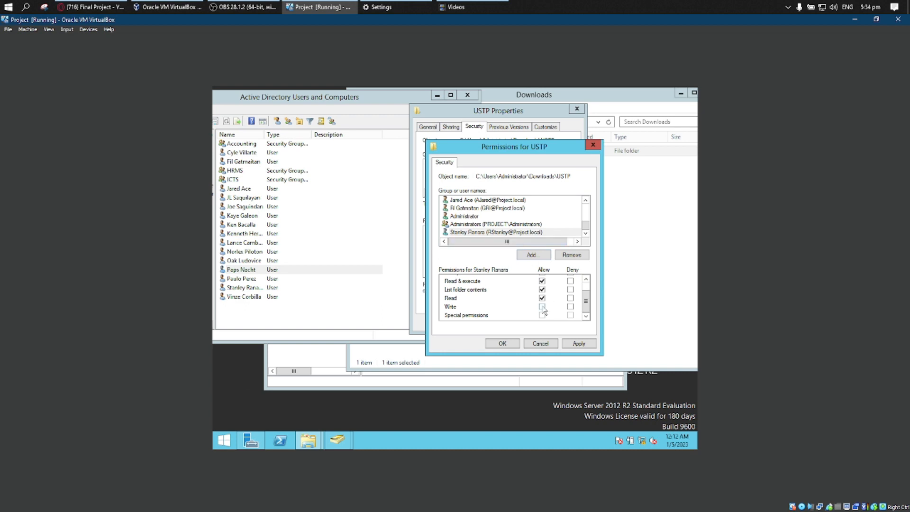
click(542, 306)
click(577, 345)
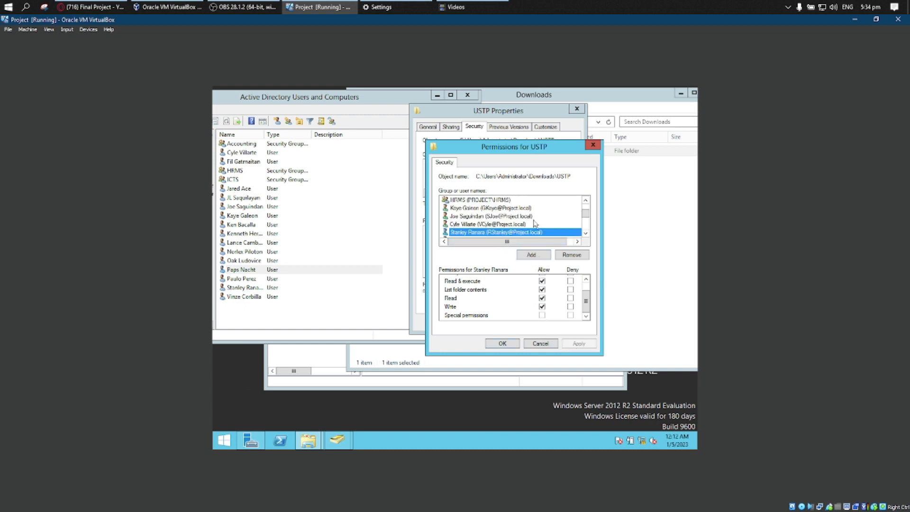
drag(588, 219, 592, 224)
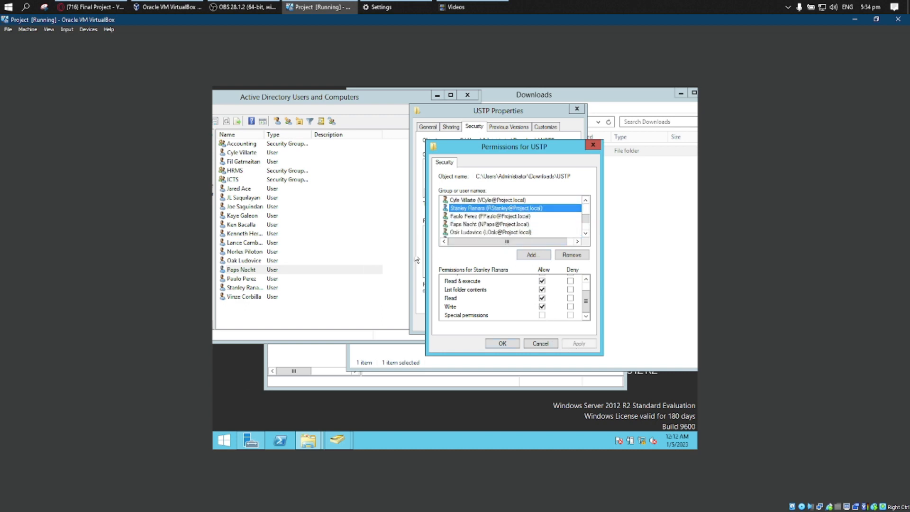
click(531, 254)
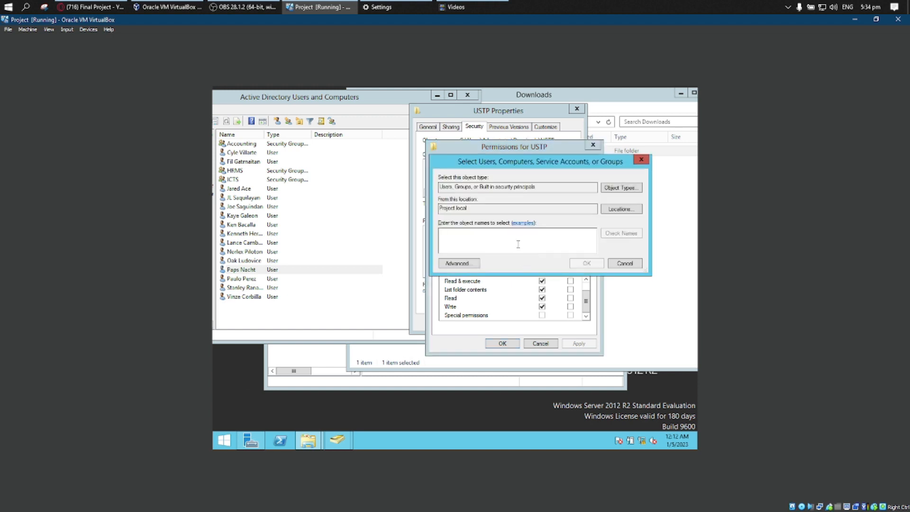
click(643, 160)
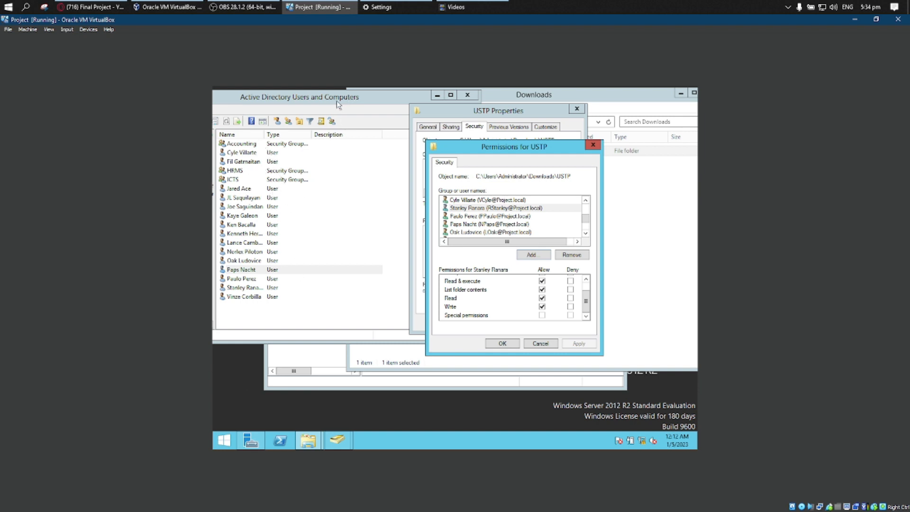
Search Project.local for all users and groups from a new permission entry and look through the list without choosing any.
click(533, 256)
click(458, 263)
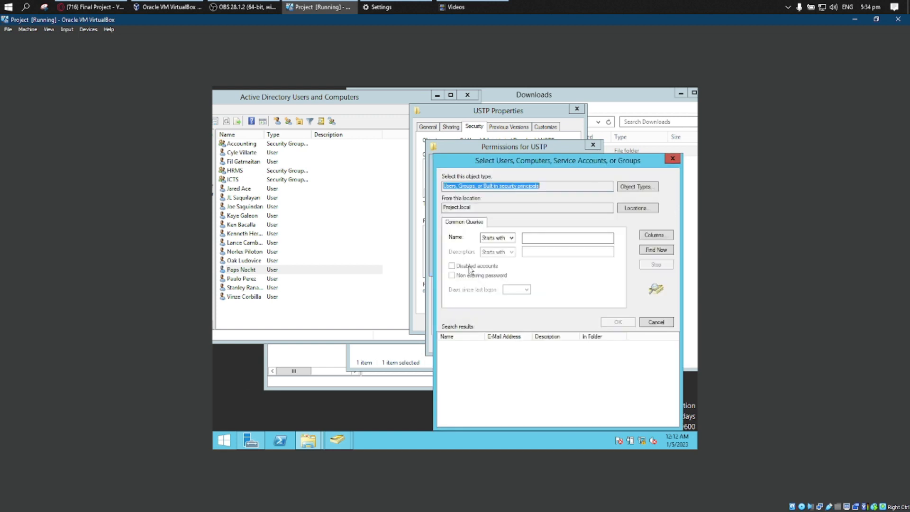
click(647, 252)
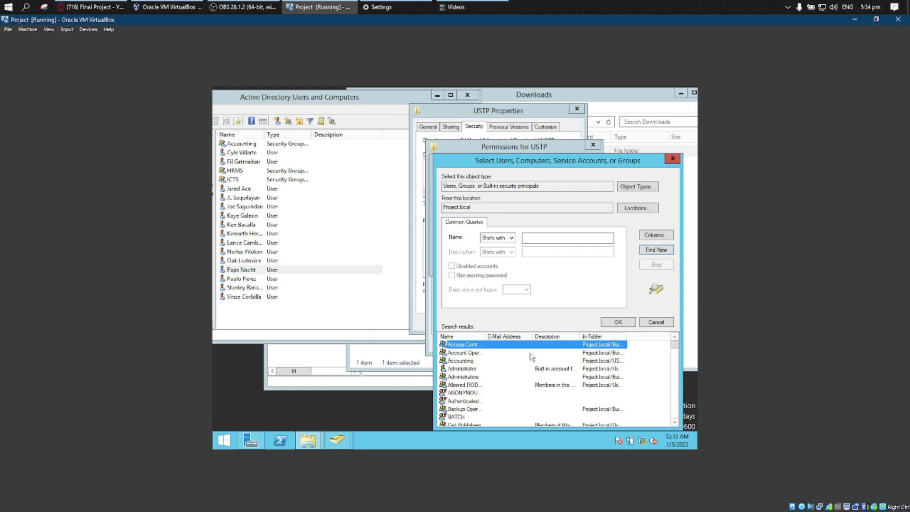
scroll(530, 357, down, 5)
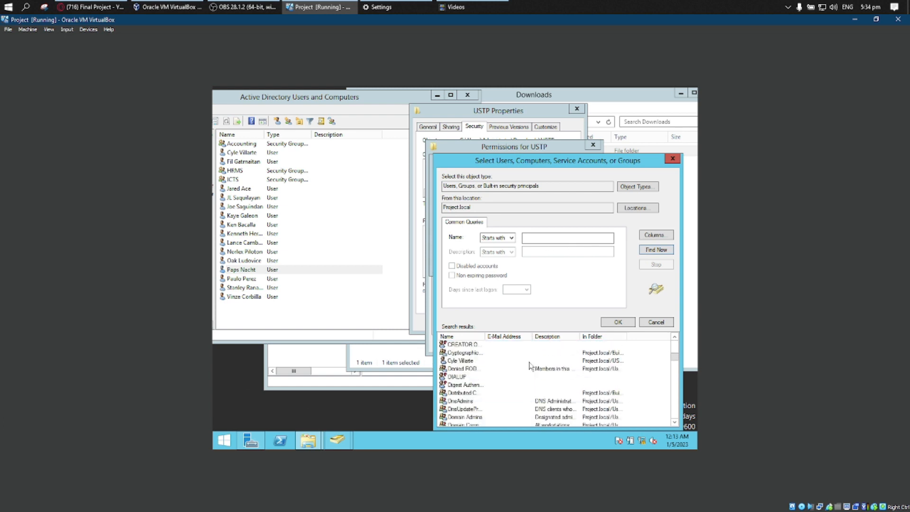
scroll(531, 366, down, 10)
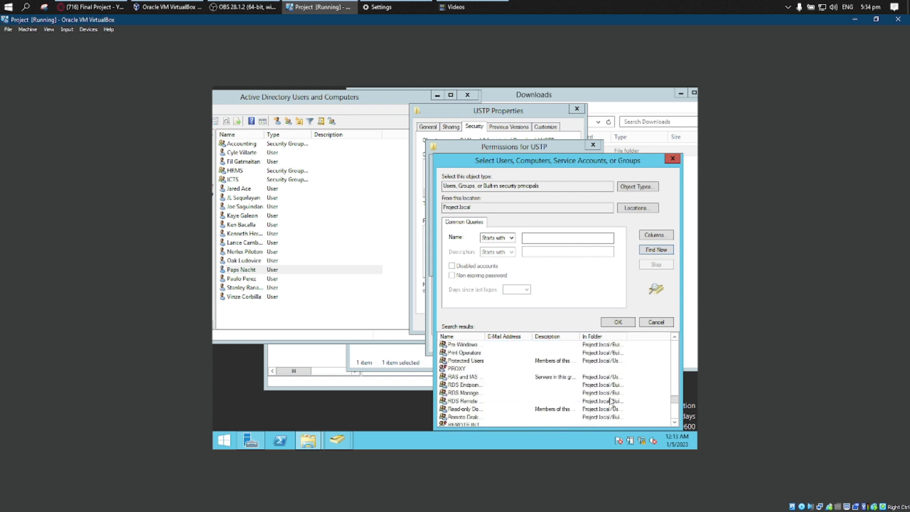
scroll(611, 403, down, 1)
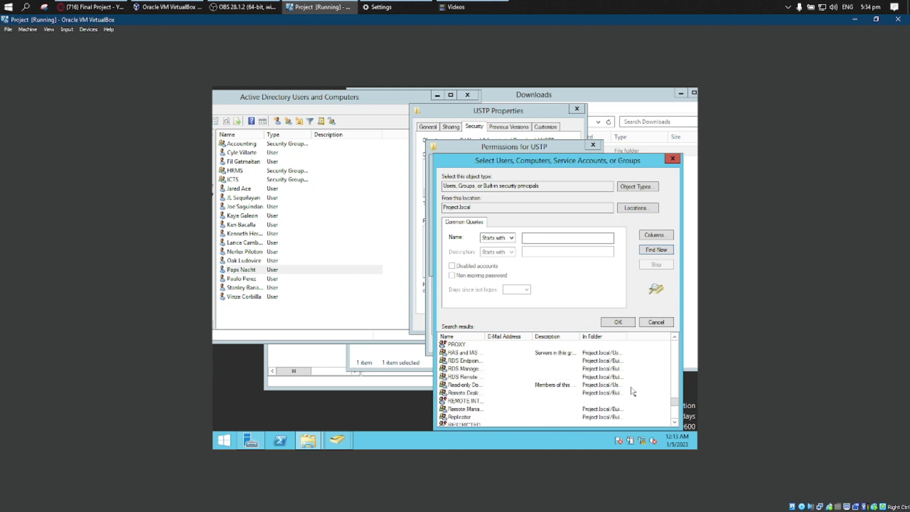
scroll(634, 379, up, 3)
scroll(635, 363, up, 4)
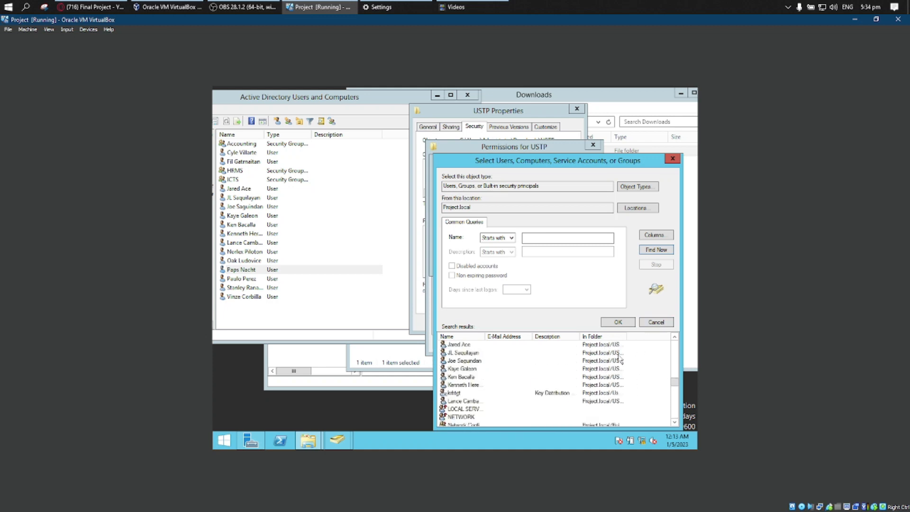
click(656, 322)
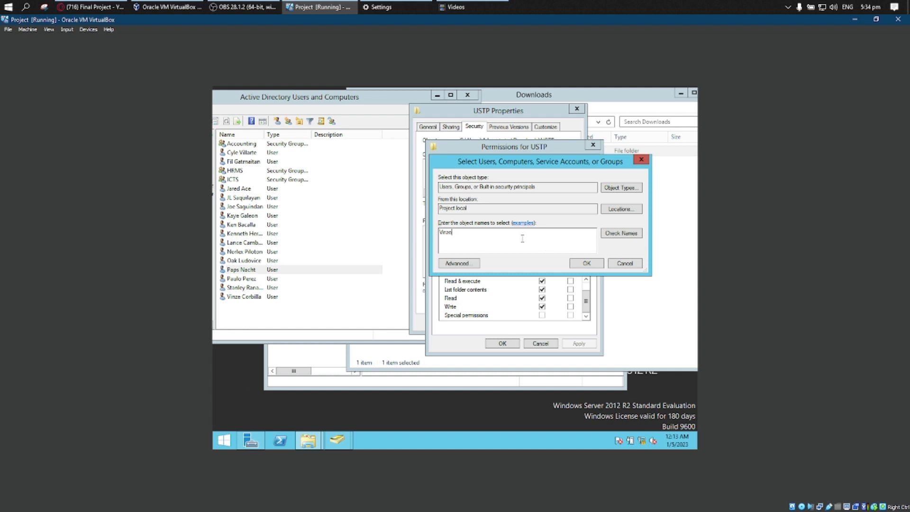
Add the user in the eighteenth row of the Active Directory list to the USTP folder's permission entries.
key(Return)
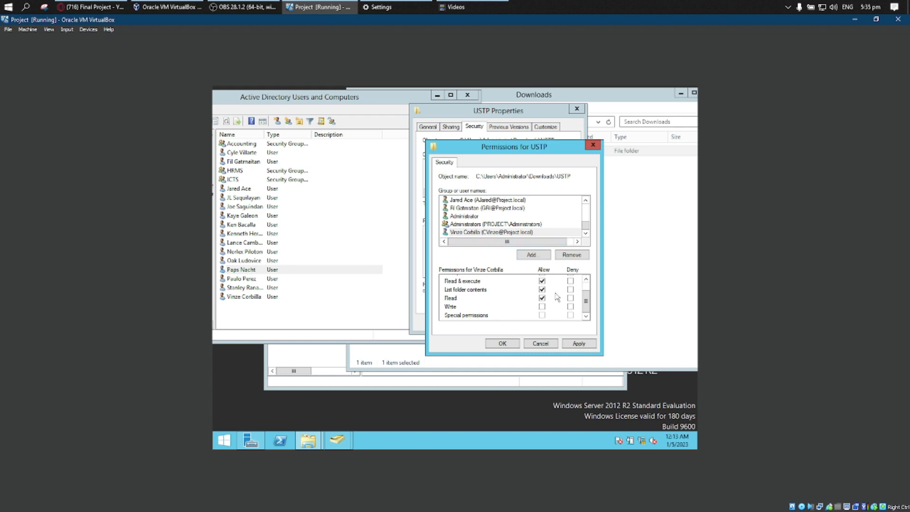
Allow Write on the USTP folder for the newly added eighteenth-row user, apply it and close the permissions editor.
click(543, 306)
click(587, 344)
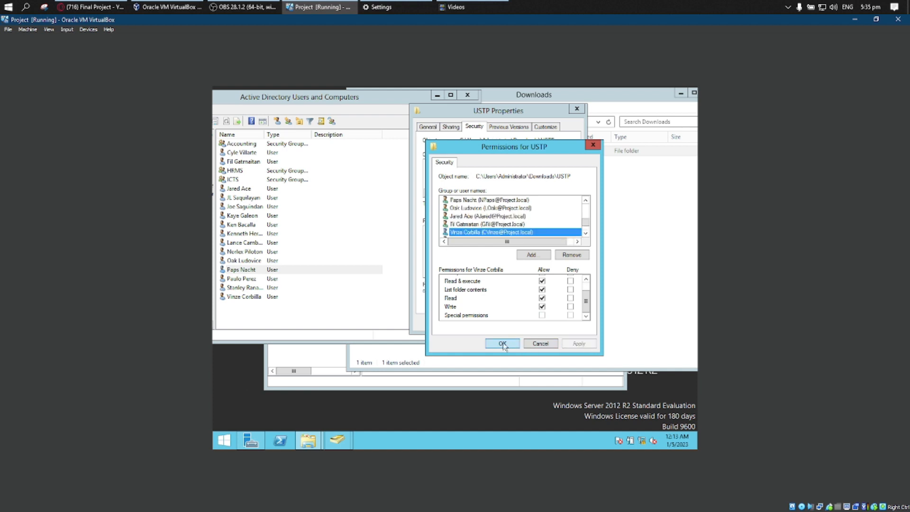
click(504, 344)
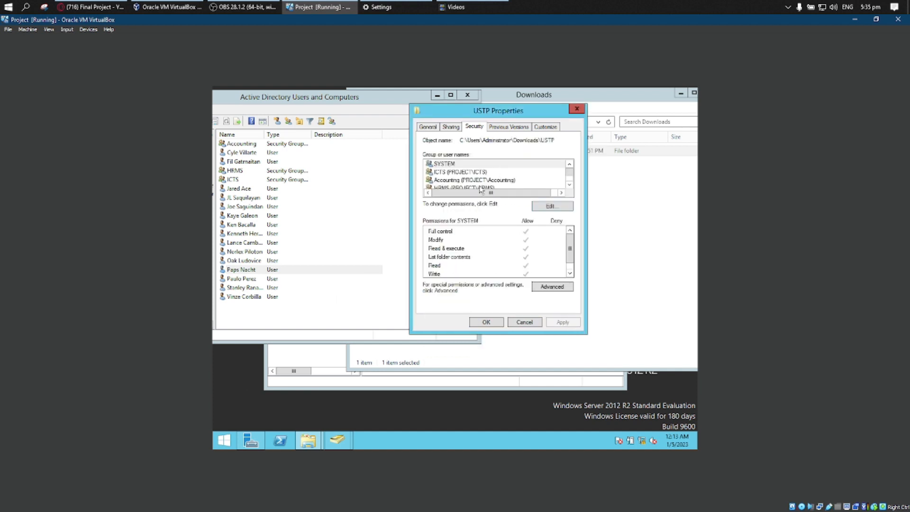
Look through the group and user entries in the USTP security properties and inspect the Accounting group's permissions.
scroll(569, 179, down, 3)
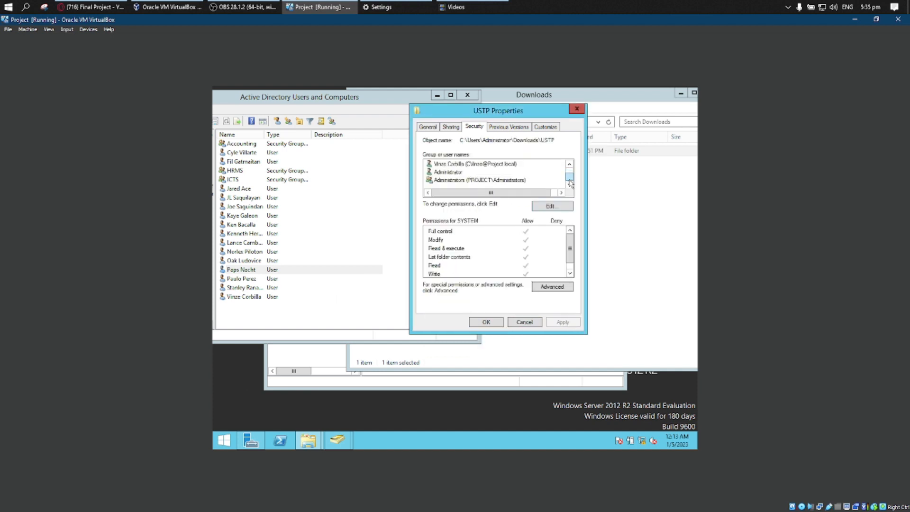
scroll(571, 181, down, 3)
scroll(569, 183, up, 1)
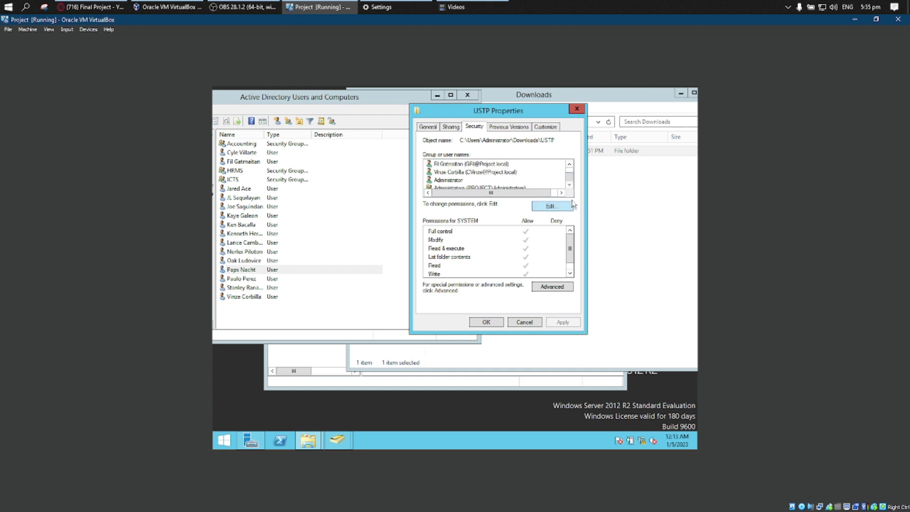
scroll(570, 181, down, 1)
scroll(570, 182, up, 1)
scroll(570, 181, down, 1)
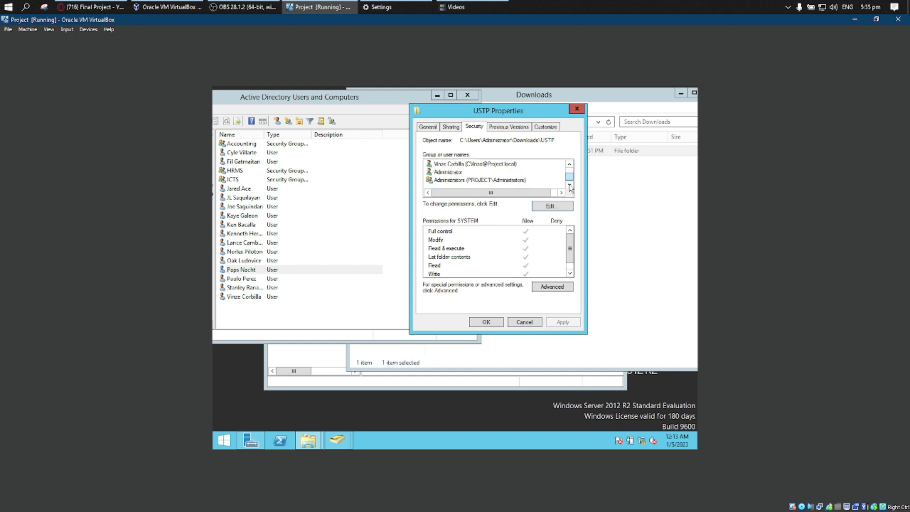
scroll(569, 172, up, 6)
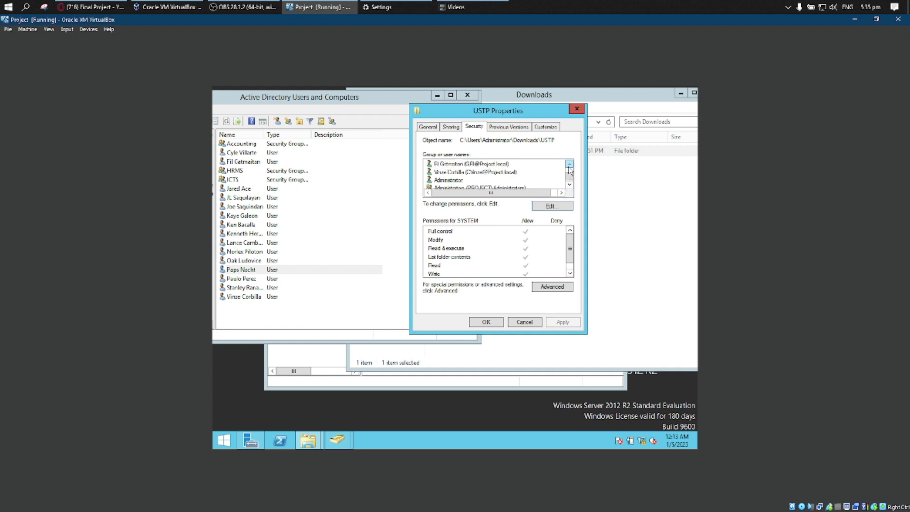
scroll(571, 169, up, 5)
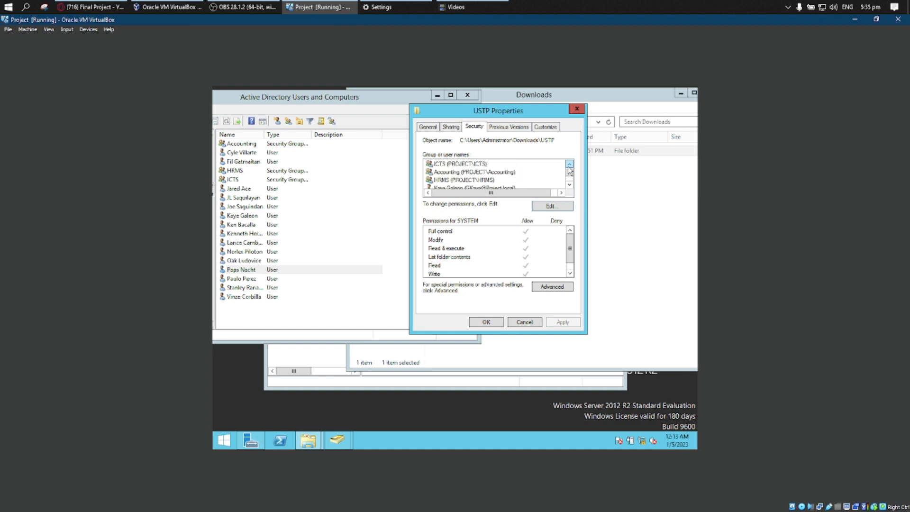
click(500, 174)
scroll(540, 250, up, 1)
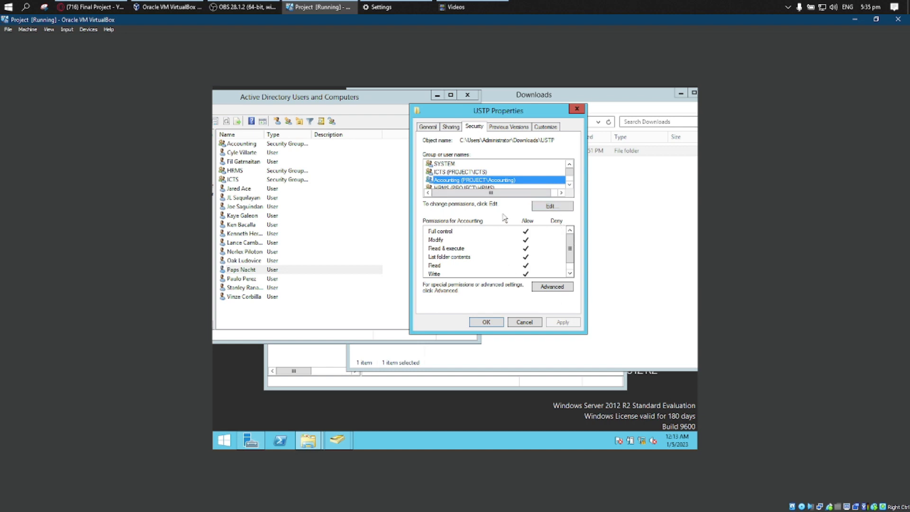
Add the user in the tenth row of the Active Directory list to the USTP permissions, allow Full control and apply it.
click(551, 207)
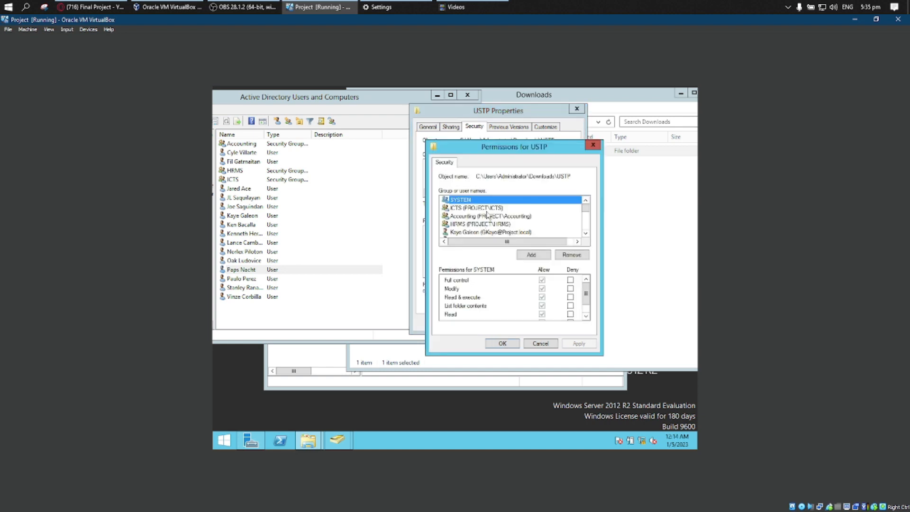
click(241, 216)
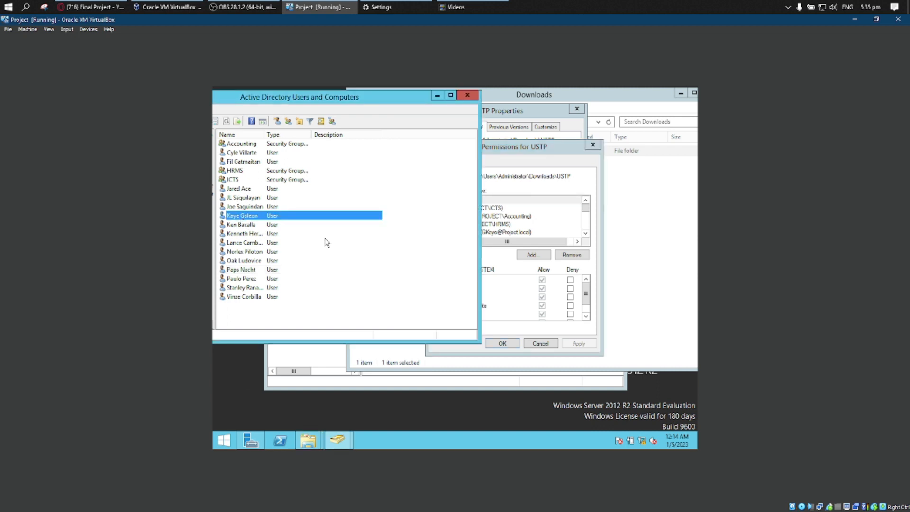
click(272, 225)
click(555, 198)
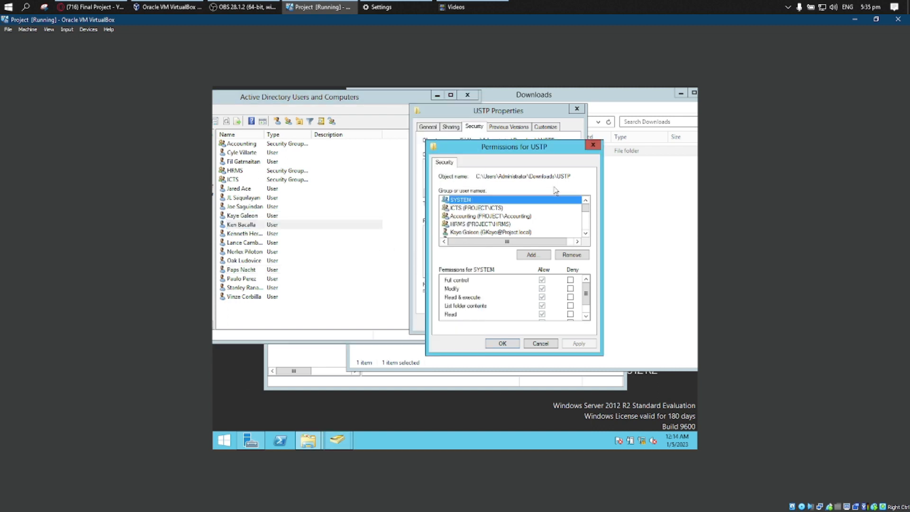
click(532, 255)
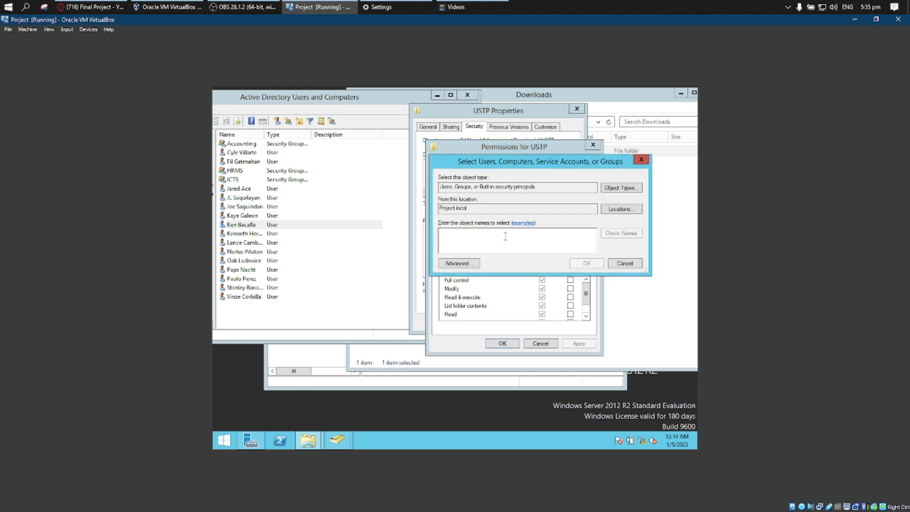
text(Ken)
key(Return)
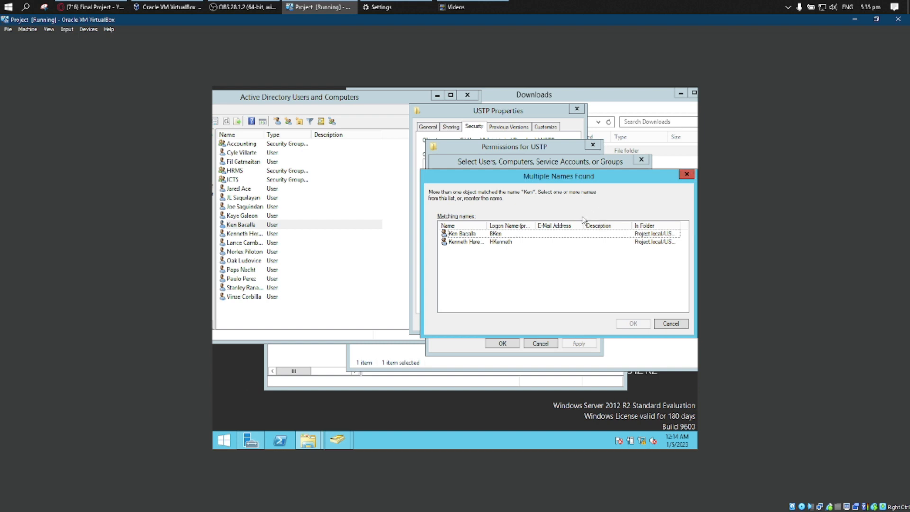
click(574, 236)
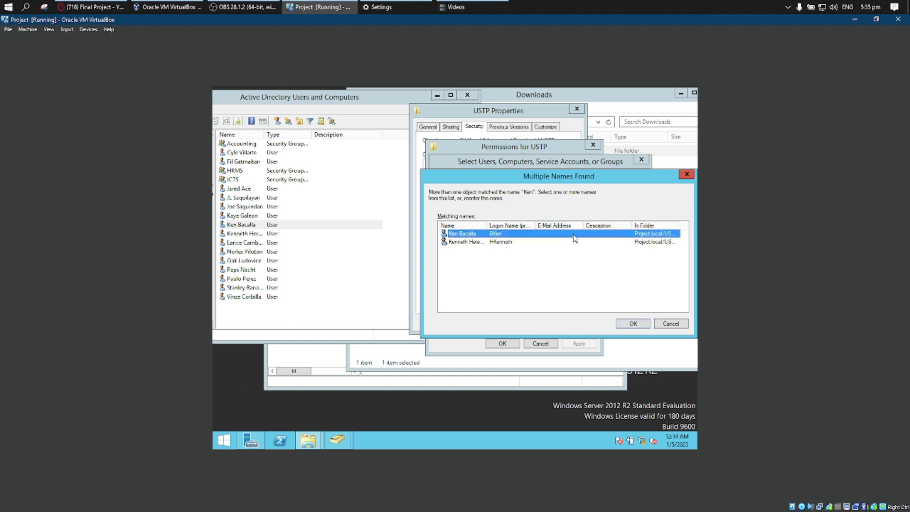
click(494, 242)
click(493, 234)
click(634, 323)
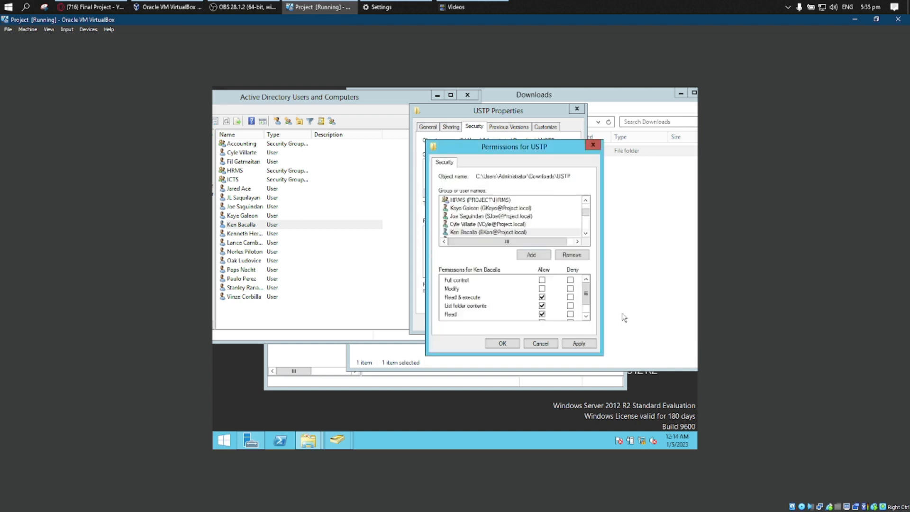
click(542, 280)
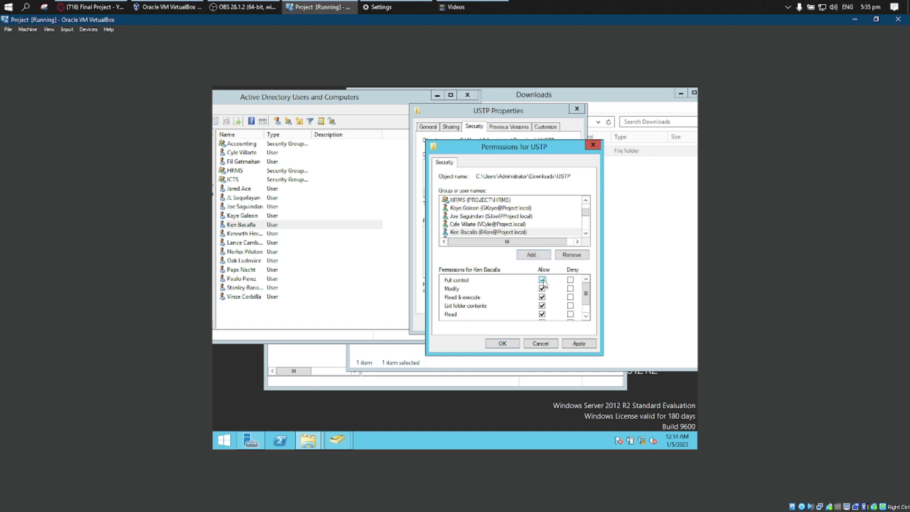
click(576, 343)
Add the user in the eleventh row of the Active Directory list to the USTP permissions, allow Full control and apply it.
click(541, 255)
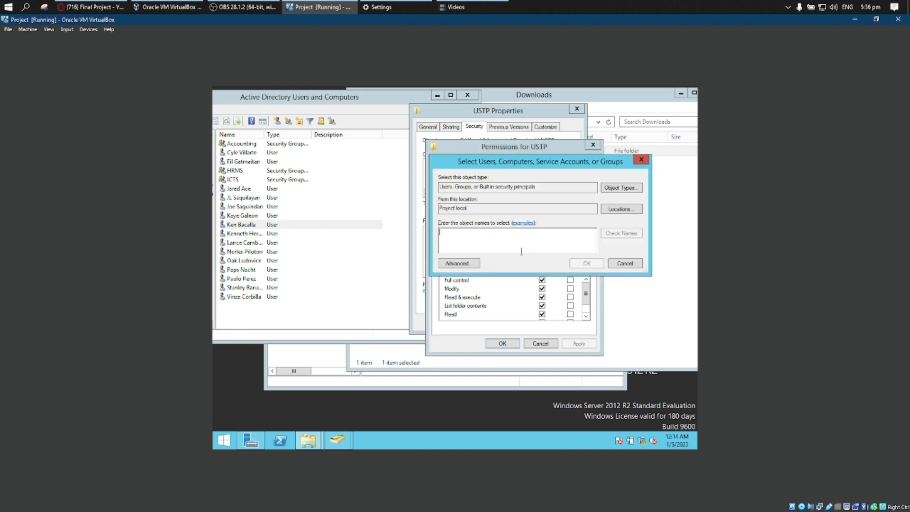
text(Kenneth)
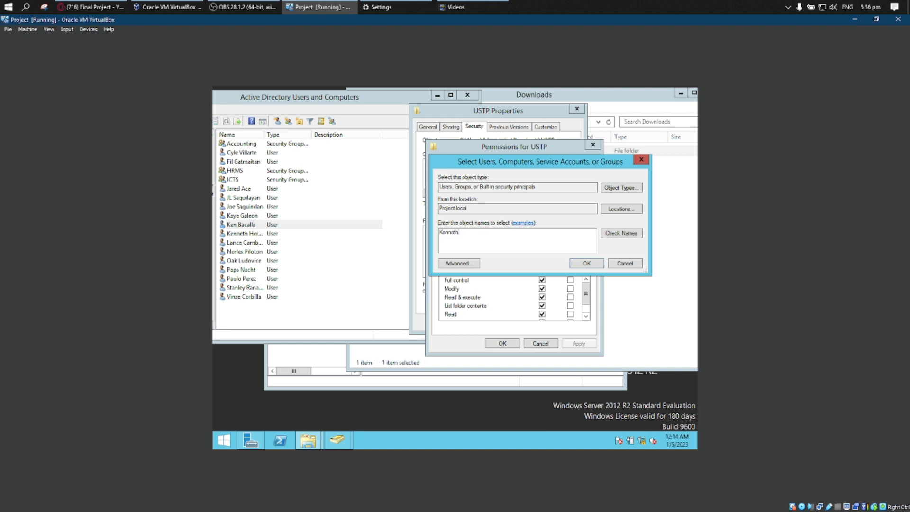
click(597, 264)
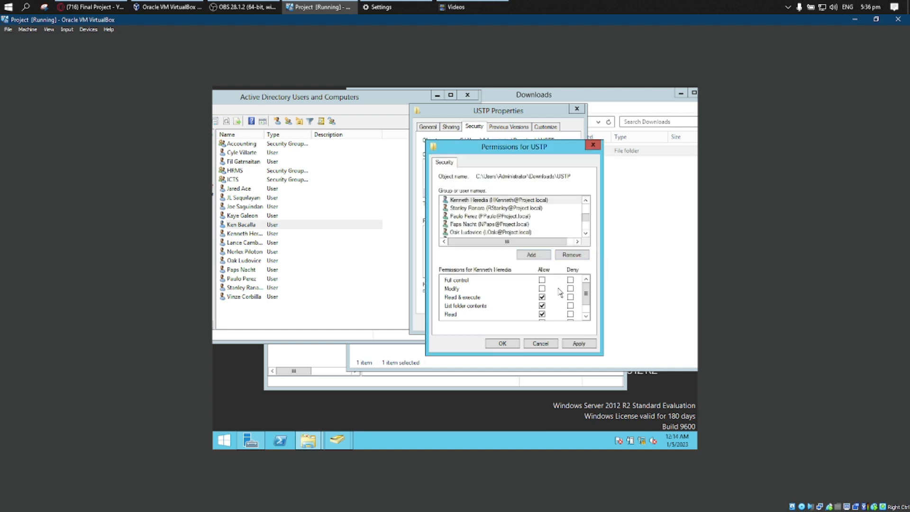
click(542, 279)
click(582, 344)
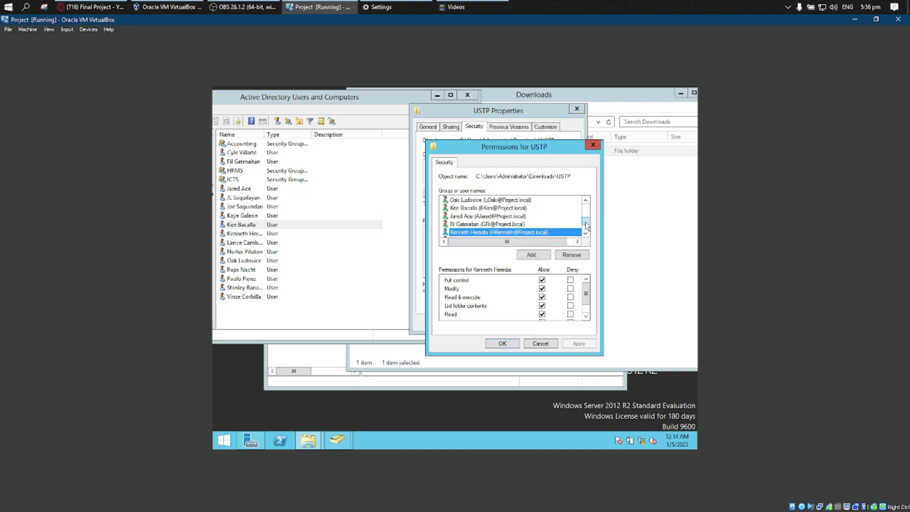
Add the user in the twelfth row of the Active Directory list to the USTP permissions, allow Write and apply it.
mouse_move(587, 222)
mouse_down()
mouse_move(588, 212)
mouse_move(588, 226)
mouse_up()
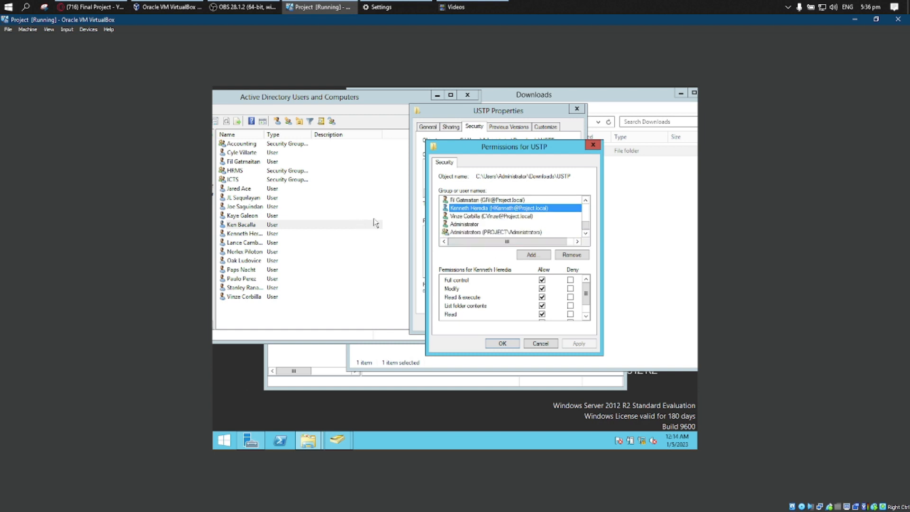
click(267, 244)
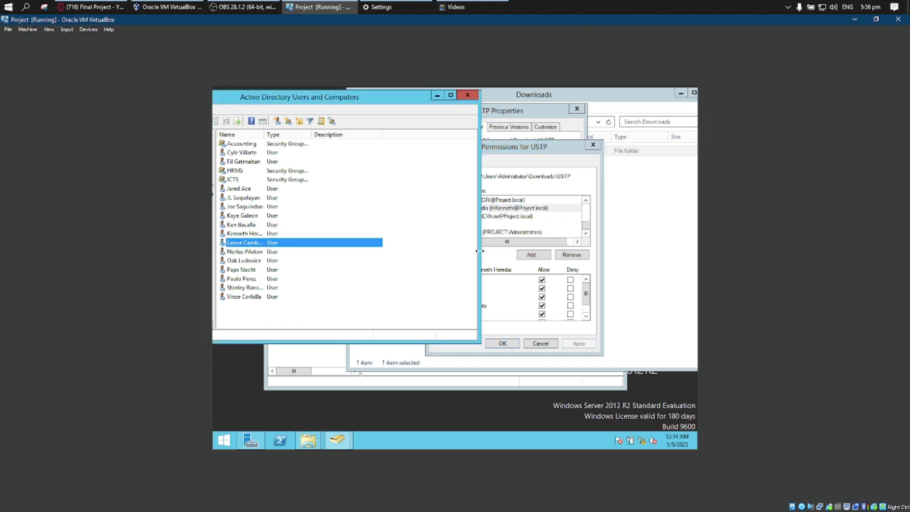
click(506, 252)
click(531, 256)
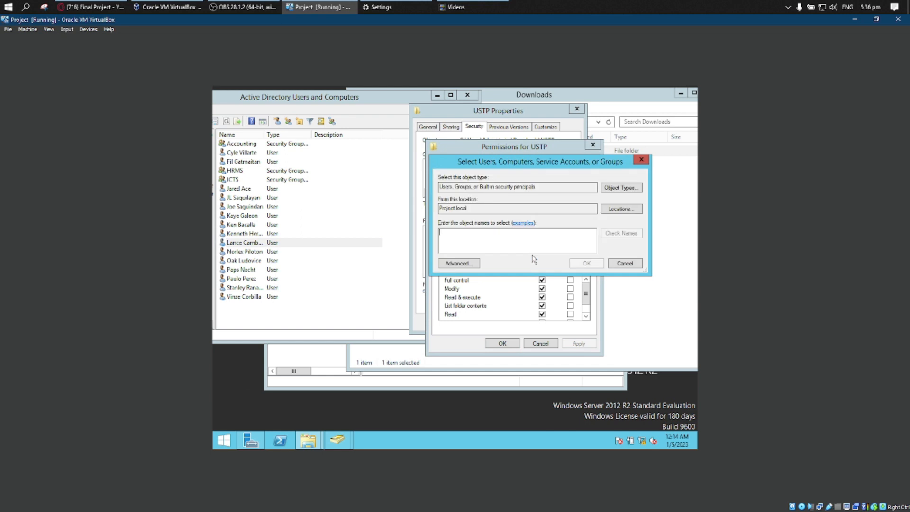
text(lance)
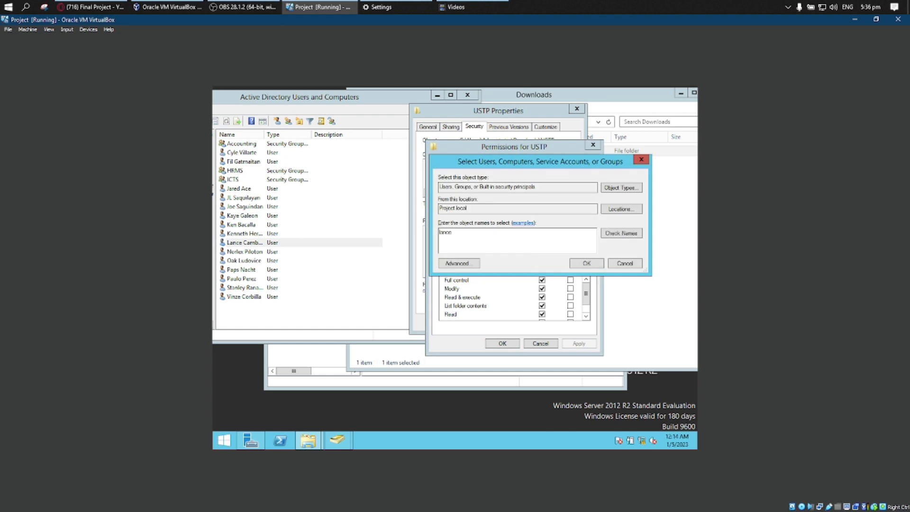
key(Return)
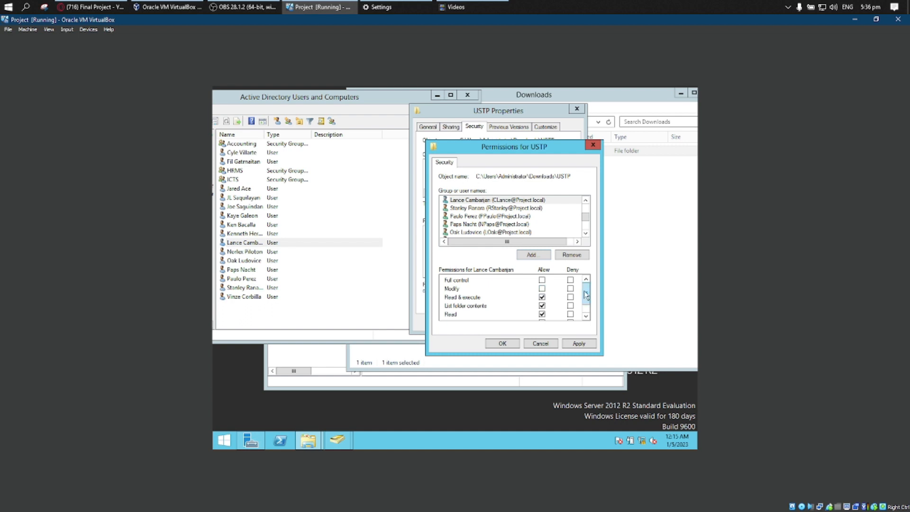
drag(586, 296, 587, 286)
click(542, 307)
drag(589, 296, 588, 305)
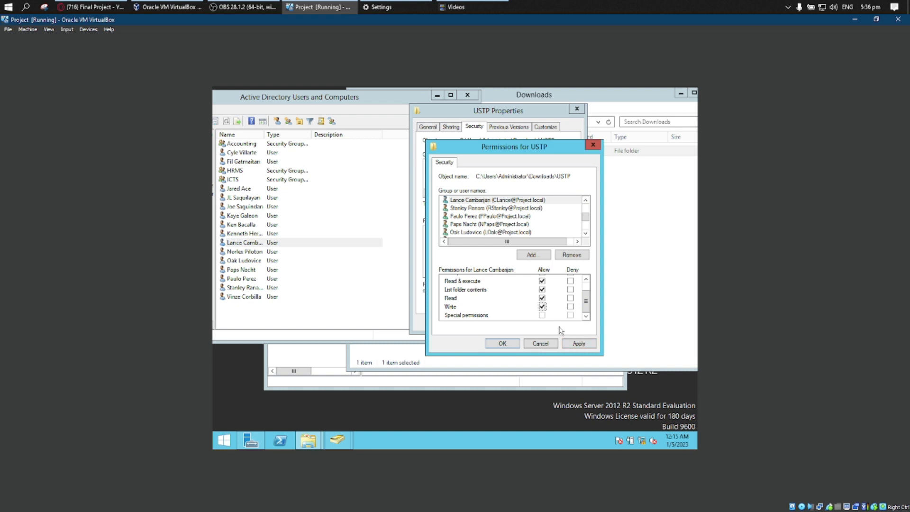
click(579, 344)
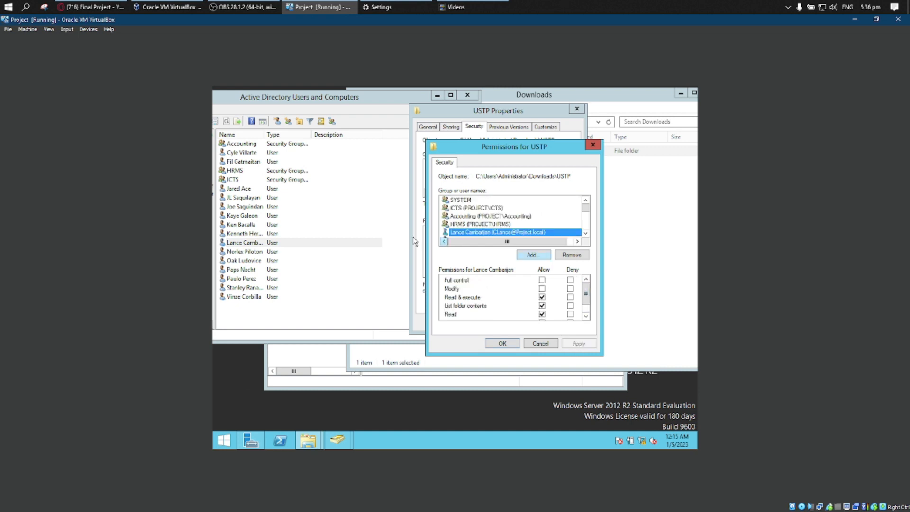
Add the user in the thirteenth row of the Active Directory list to the USTP permissions, allow Write and apply it.
click(534, 255)
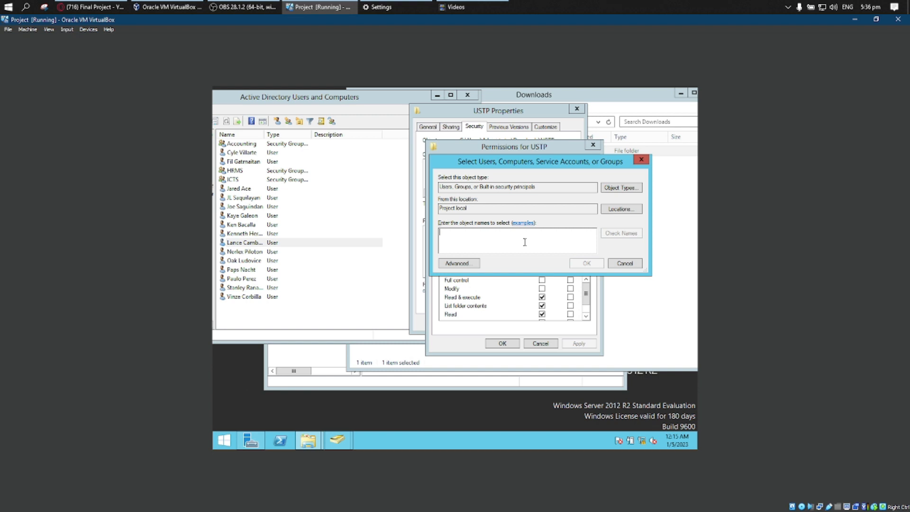
text(Nor)
key(Return)
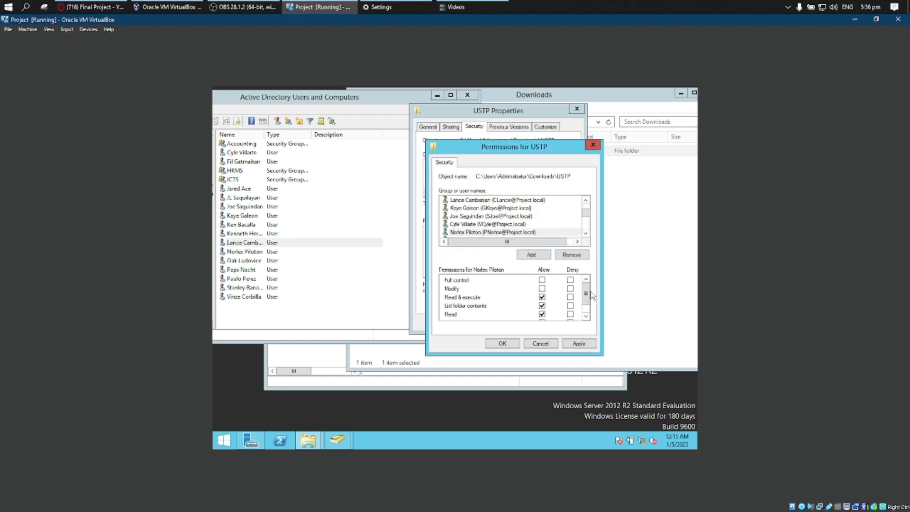
drag(588, 292, 587, 307)
click(542, 307)
click(580, 343)
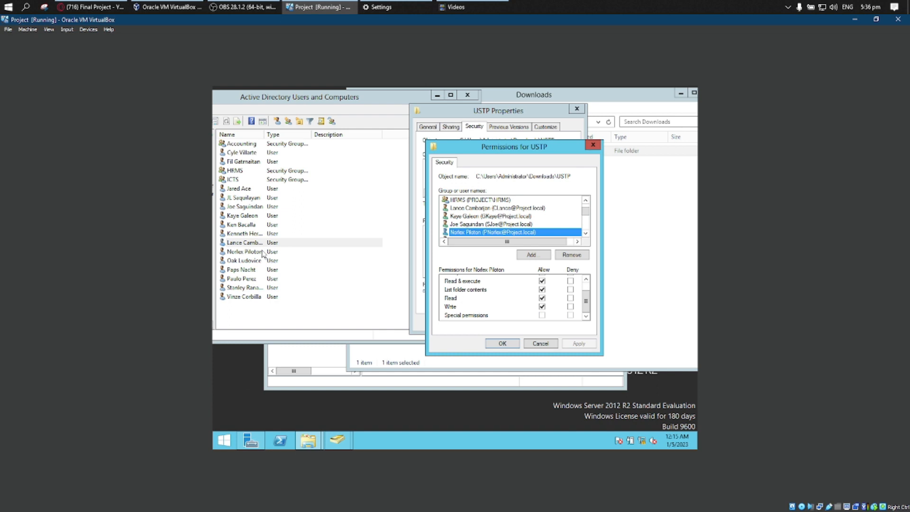
Try to add the user in the thirteenth row of the Active Directory list to the USTP permissions again.
click(532, 255)
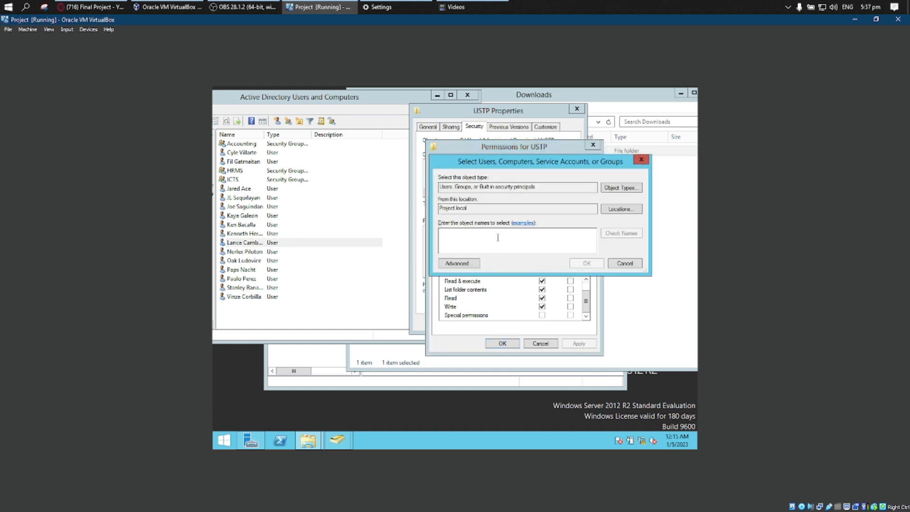
text(Norle)
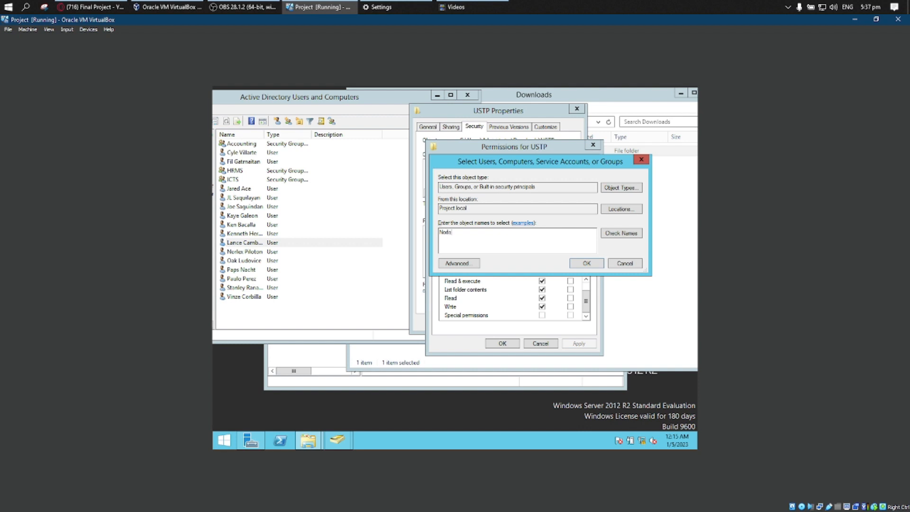
key(Return)
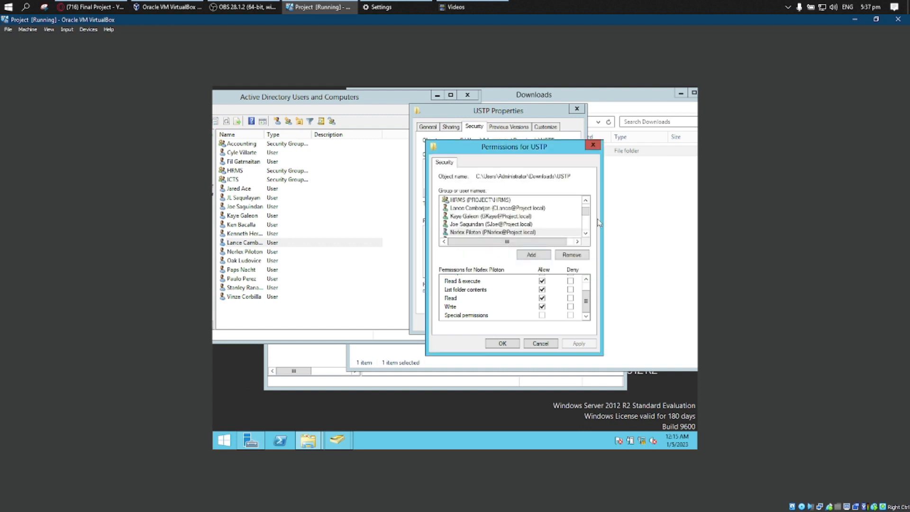
Look through the USTP folder's group and user entries to check which Active Directory users are included.
click(586, 233)
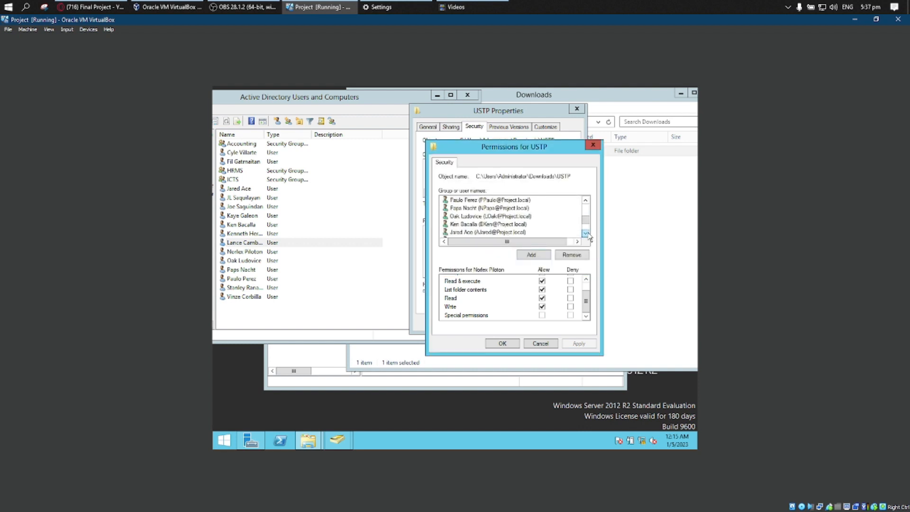
click(586, 233)
click(586, 234)
click(586, 234)
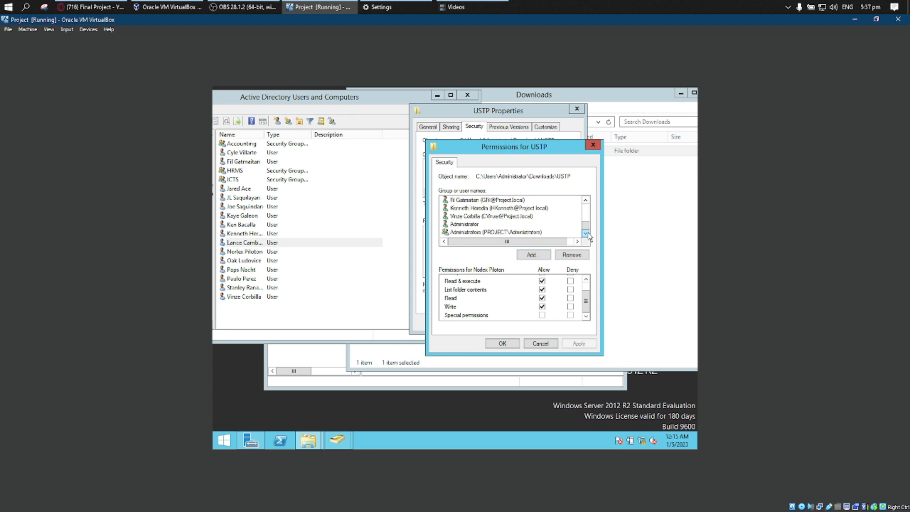
click(586, 200)
click(586, 199)
click(586, 200)
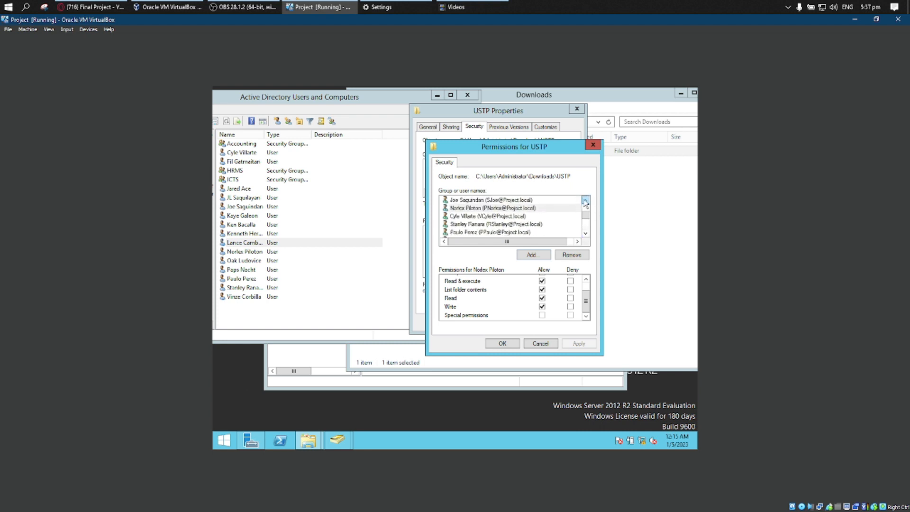
Check the USTP permissions entry of the user in the thirteenth row of the Active Directory list and close the permissions editor.
click(586, 200)
click(586, 200)
click(586, 200)
click(586, 199)
click(586, 233)
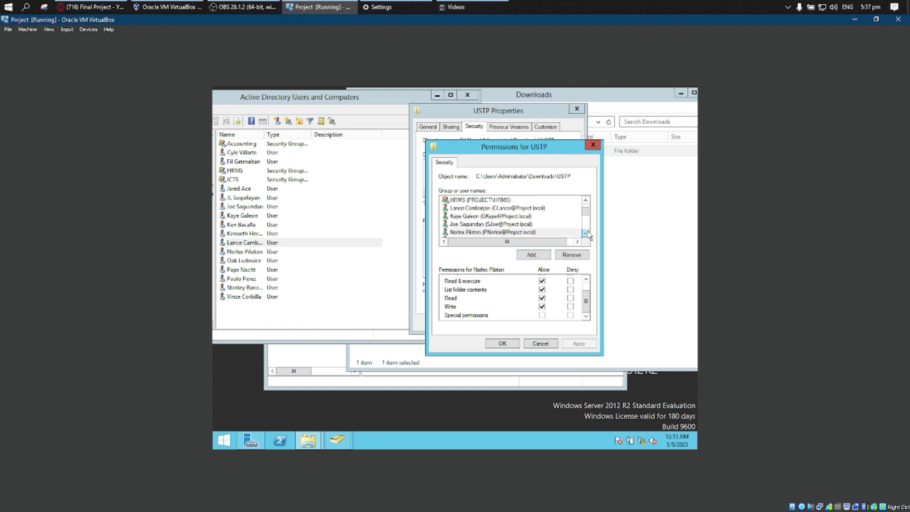
click(586, 234)
click(587, 234)
click(586, 233)
click(586, 233)
click(586, 234)
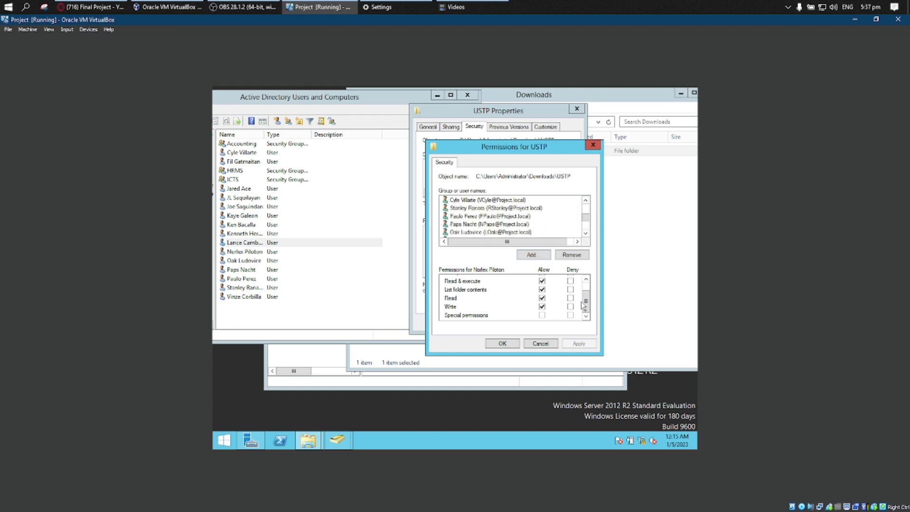
scroll(588, 284, up, 1)
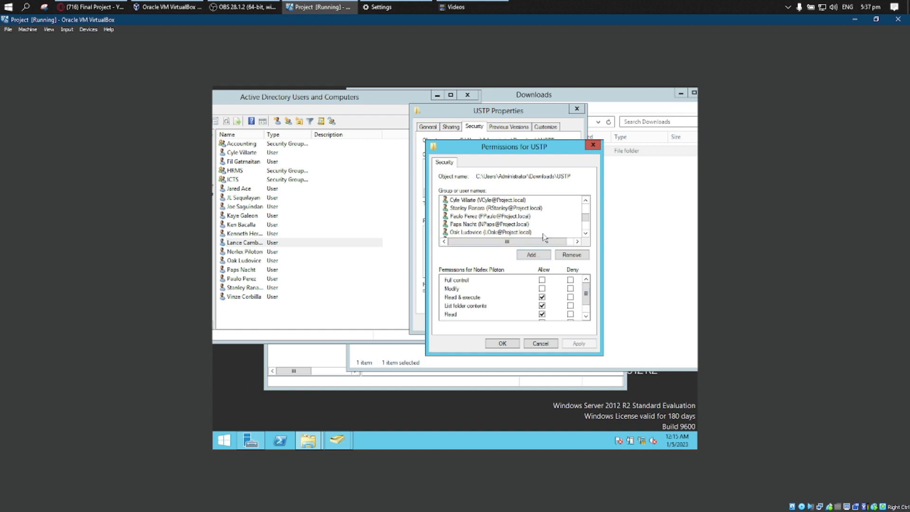
drag(588, 211, 588, 205)
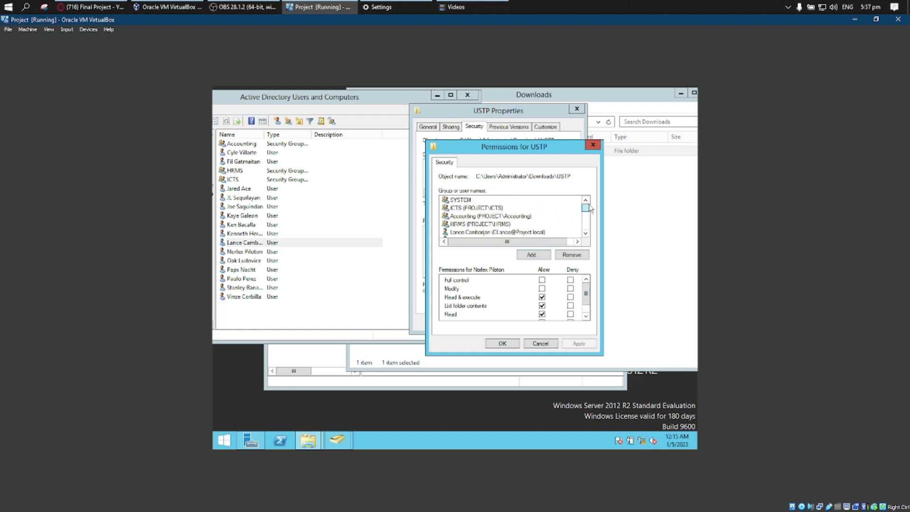
click(588, 233)
click(588, 234)
click(588, 233)
click(588, 234)
click(588, 233)
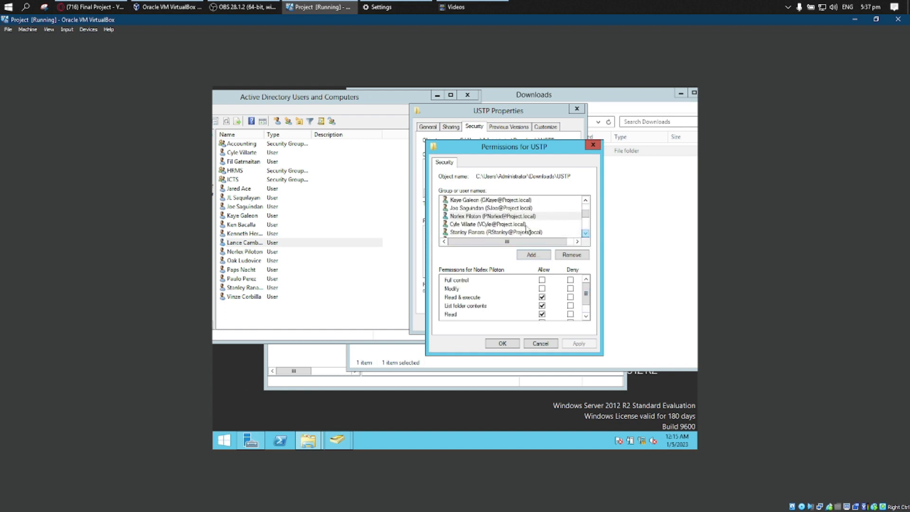
click(505, 217)
mouse_move(586, 296)
mouse_down()
mouse_move(585, 303)
mouse_move(588, 290)
mouse_up()
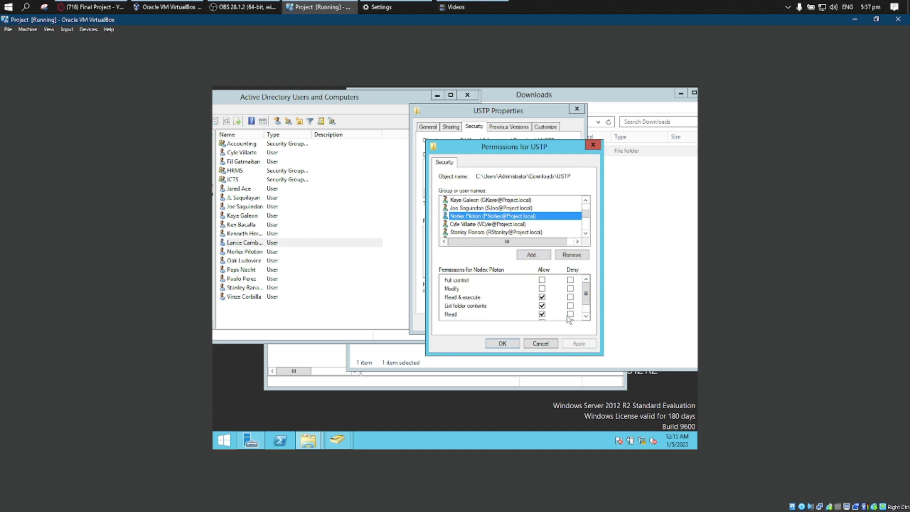
click(511, 344)
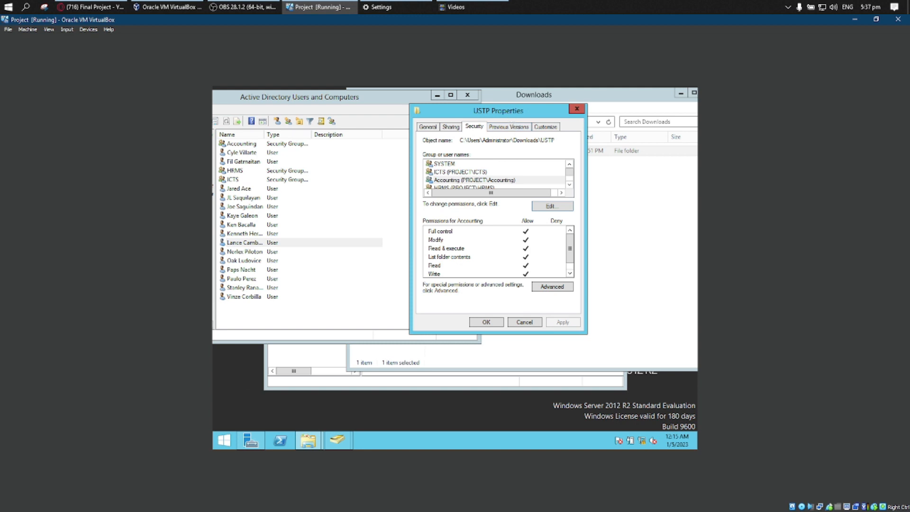
Place the USTP Properties and Active Directory windows side by side and review the Accounting and HRMS groups and users.
drag(510, 112, 594, 122)
click(399, 101)
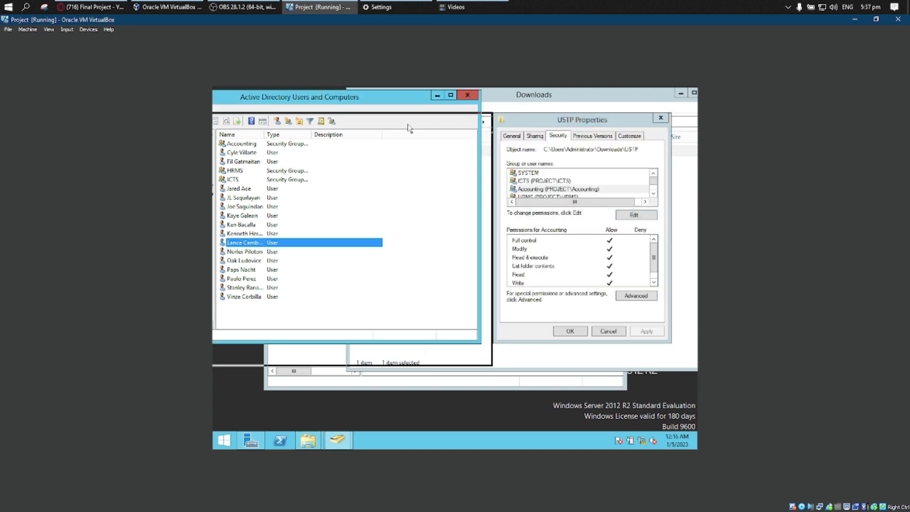
drag(399, 102, 437, 130)
click(310, 174)
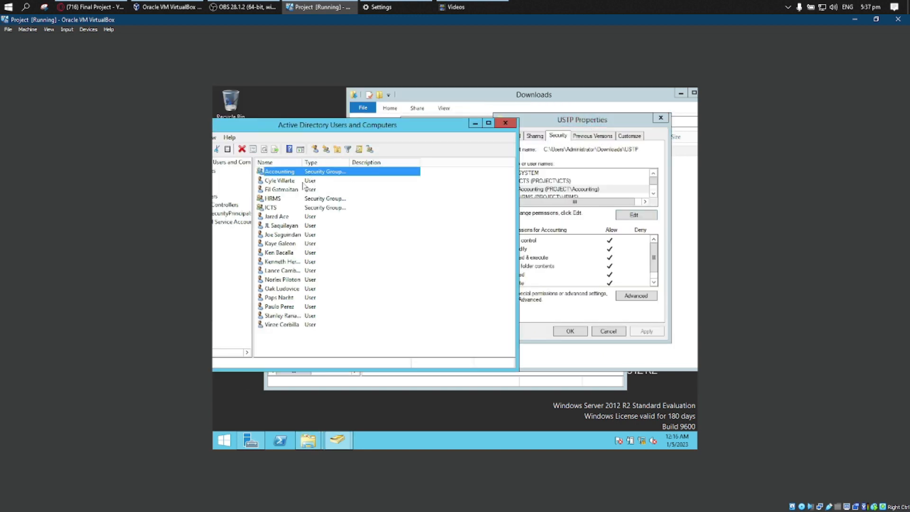
drag(295, 199, 311, 242)
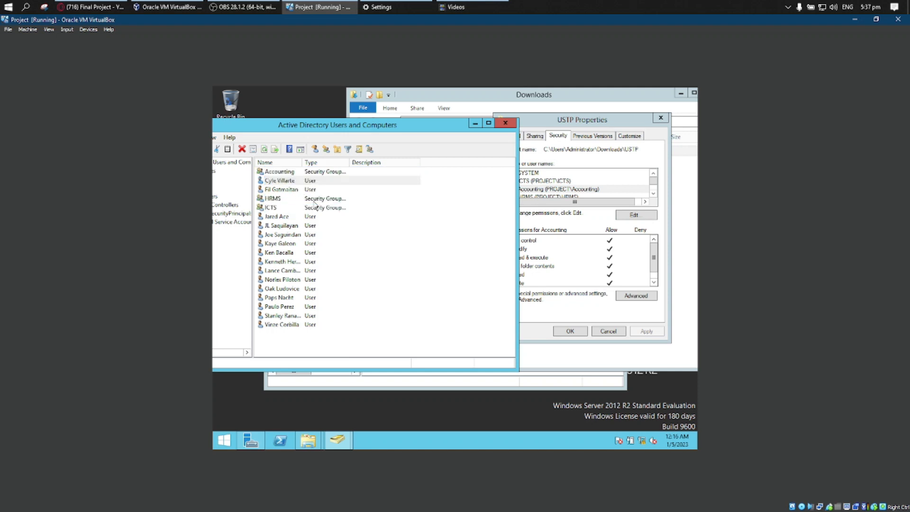
click(292, 199)
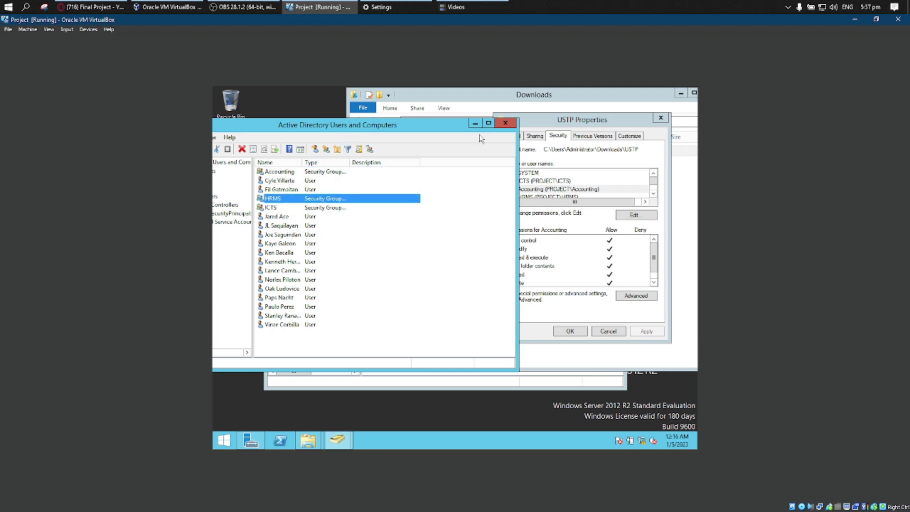
drag(435, 131, 468, 128)
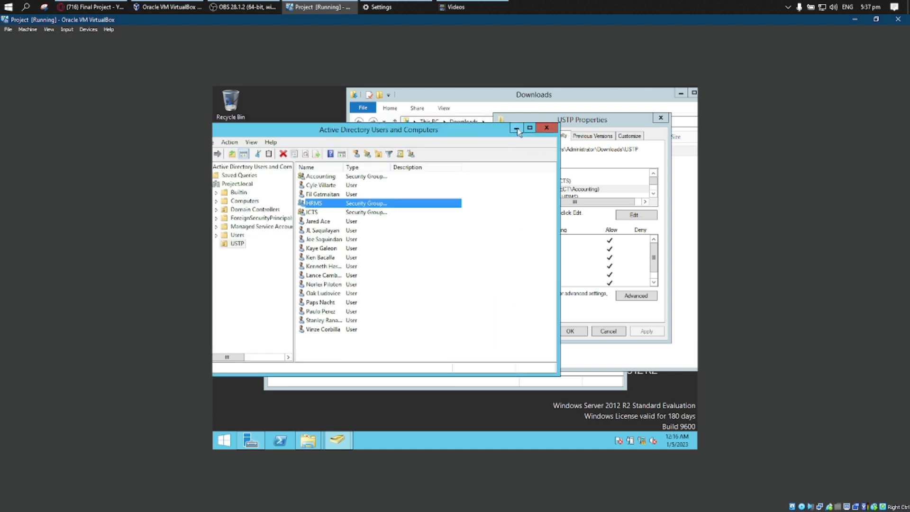
drag(490, 133, 428, 117)
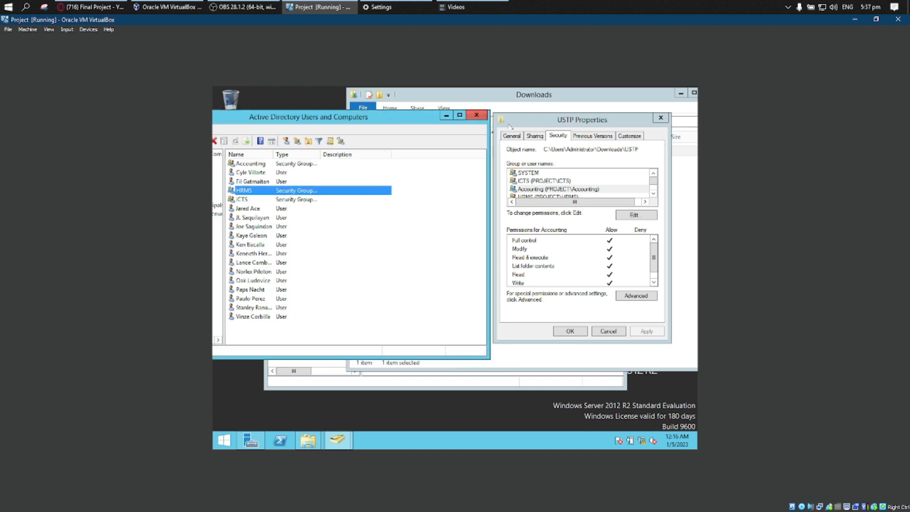
Accept the USTP folder properties and close the Active Directory, Downloads and Server Manager windows.
click(576, 330)
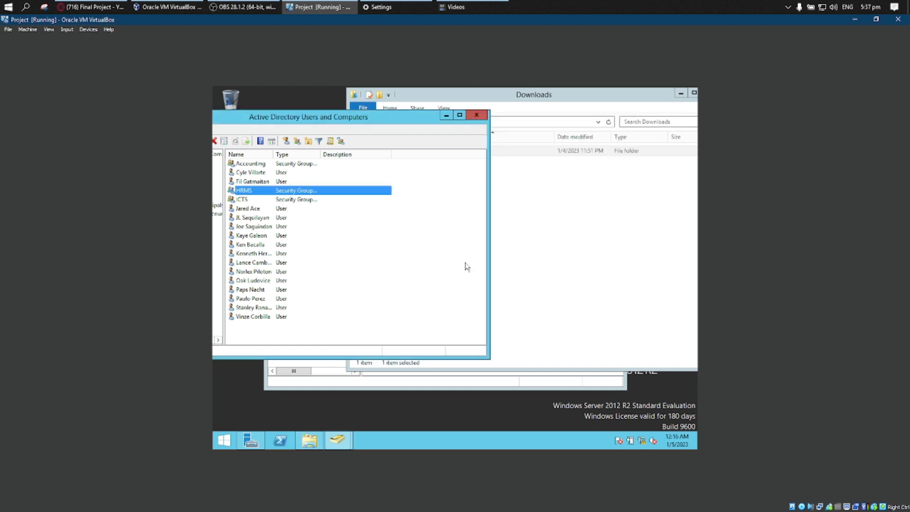
click(477, 115)
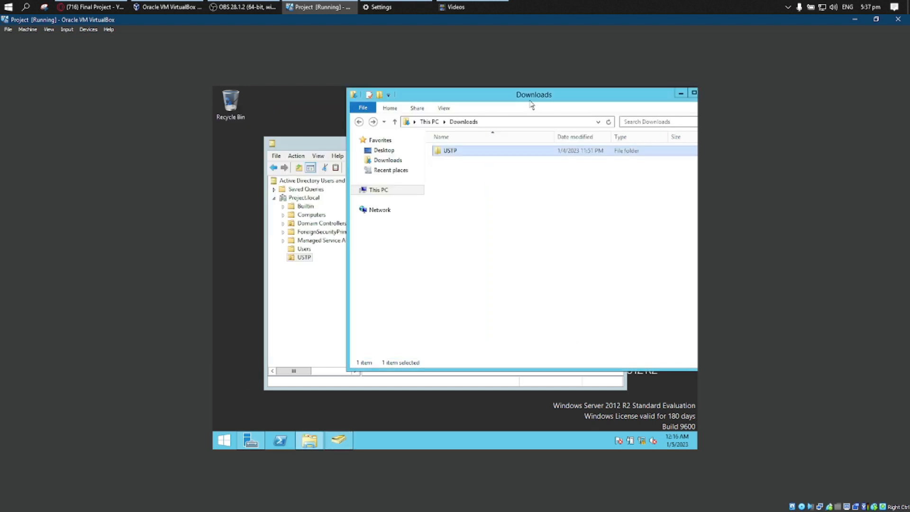
drag(635, 103, 593, 116)
click(669, 107)
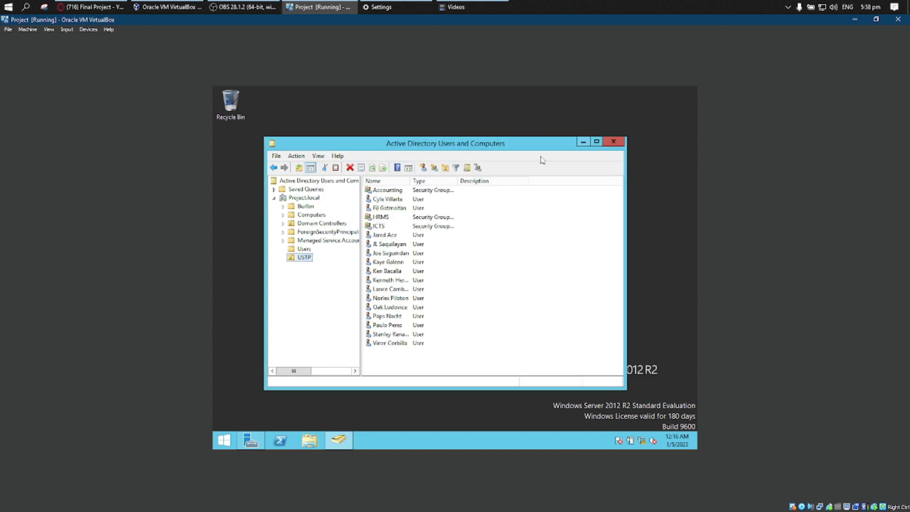
click(615, 143)
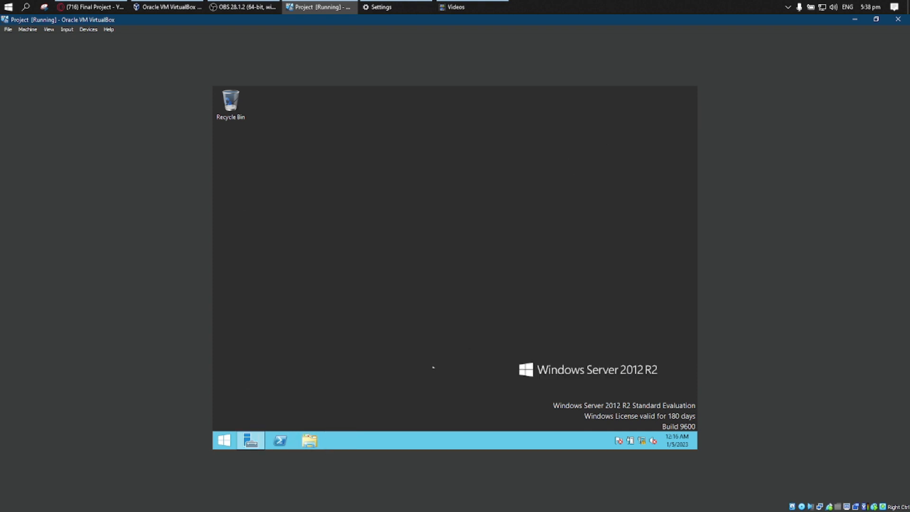
click(251, 440)
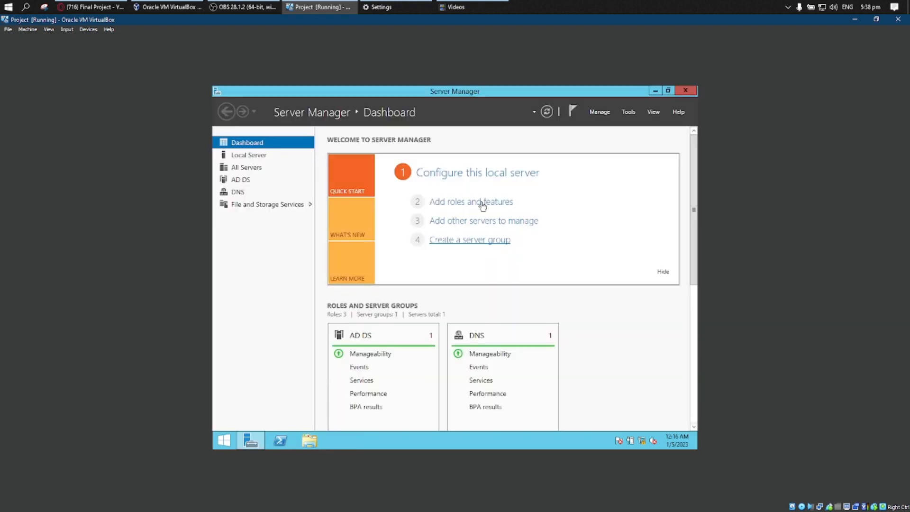
click(691, 92)
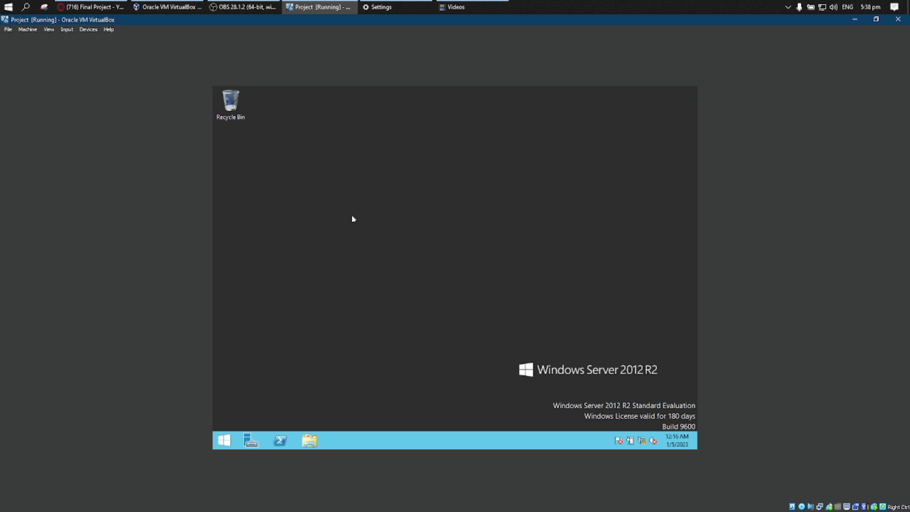
Open the Administrator account's lock and sign-out options from the Start screen.
click(229, 433)
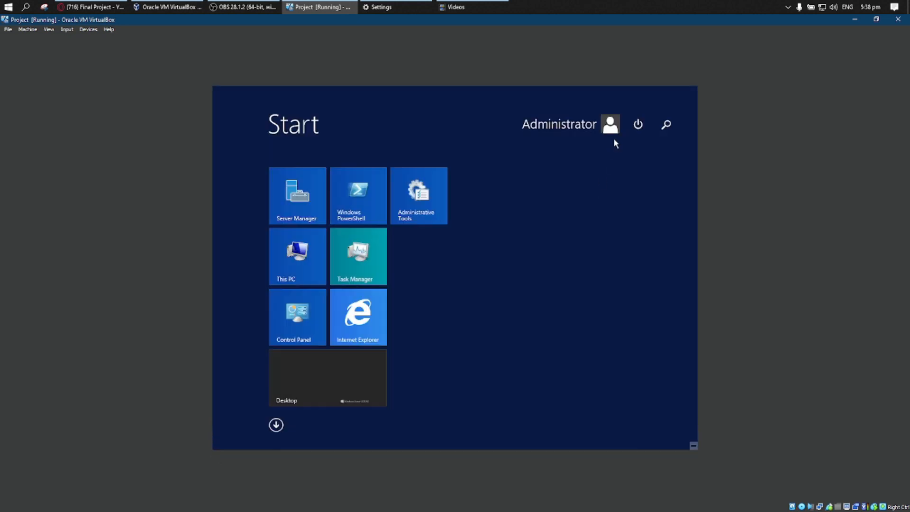
click(638, 125)
click(633, 189)
click(638, 124)
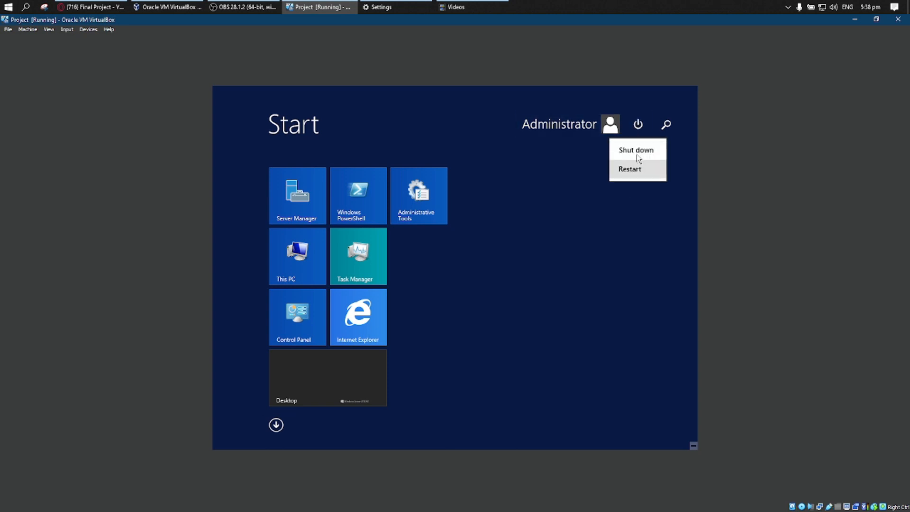
click(616, 128)
click(610, 124)
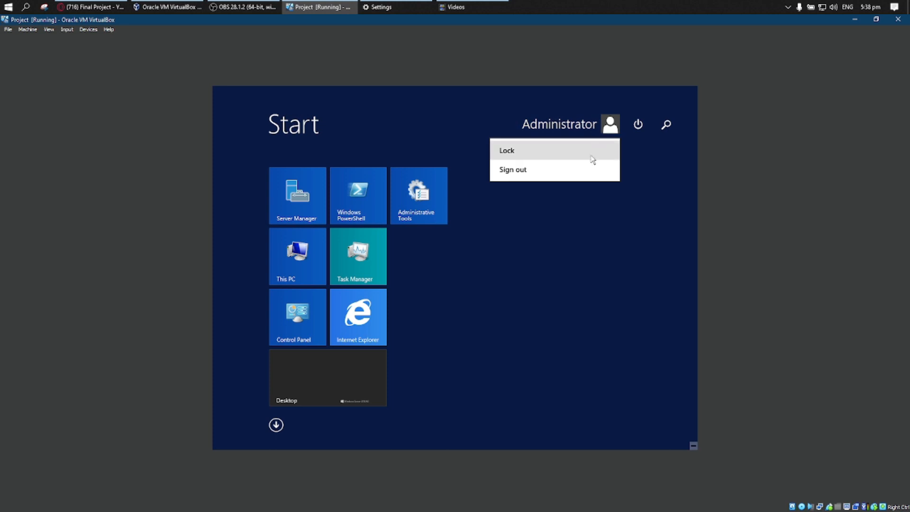